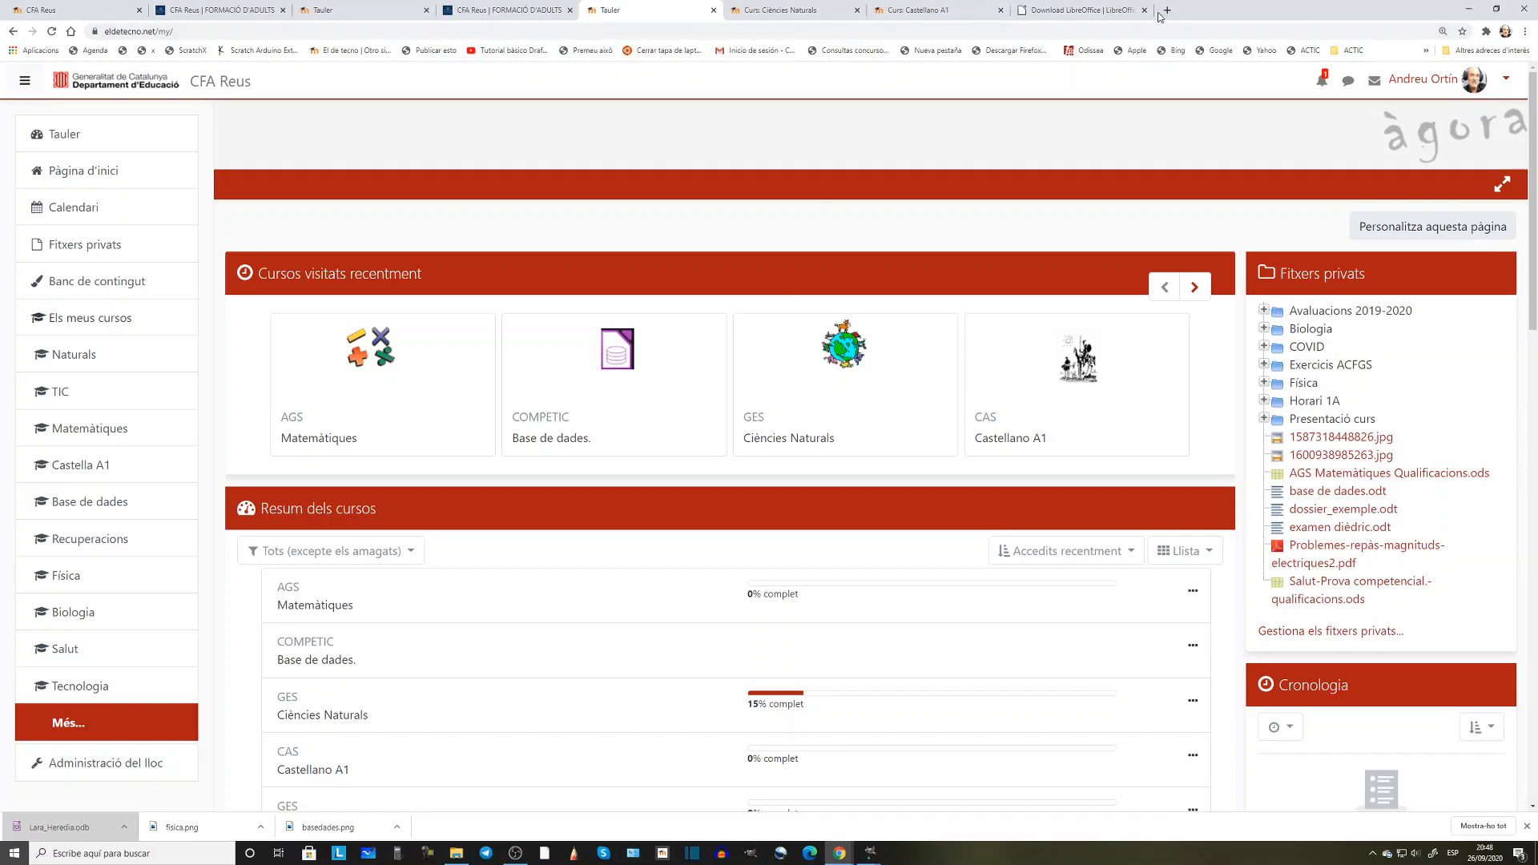
Check the operating system choices offered for LibreOffice 7.0.1 on the LibreOffice download page
{"action": "left_click", "coordinate": [1054, 10]}
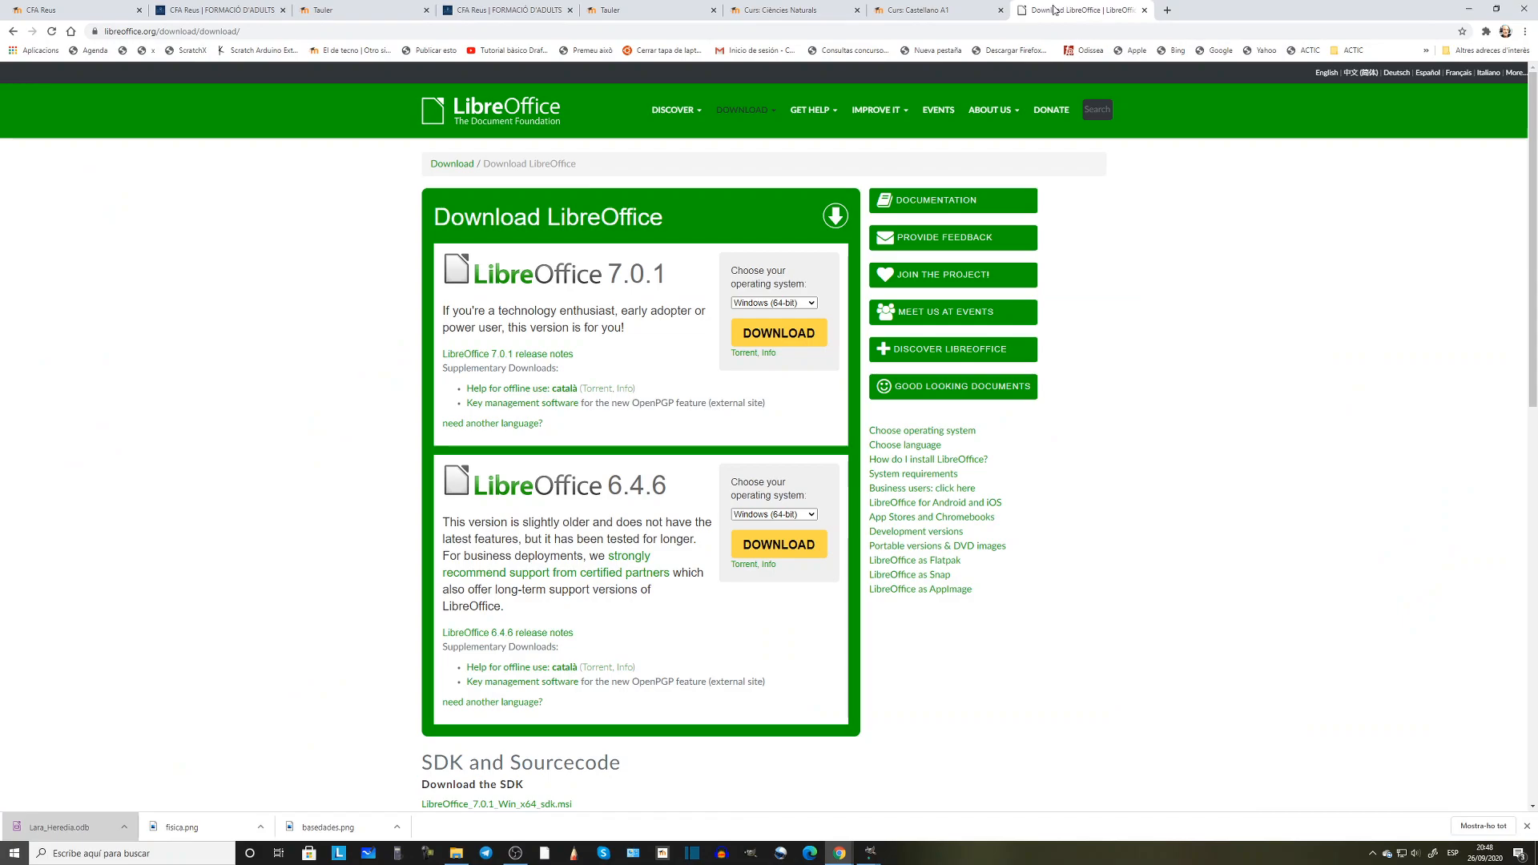
{"action": "left_click", "coordinate": [811, 304]}
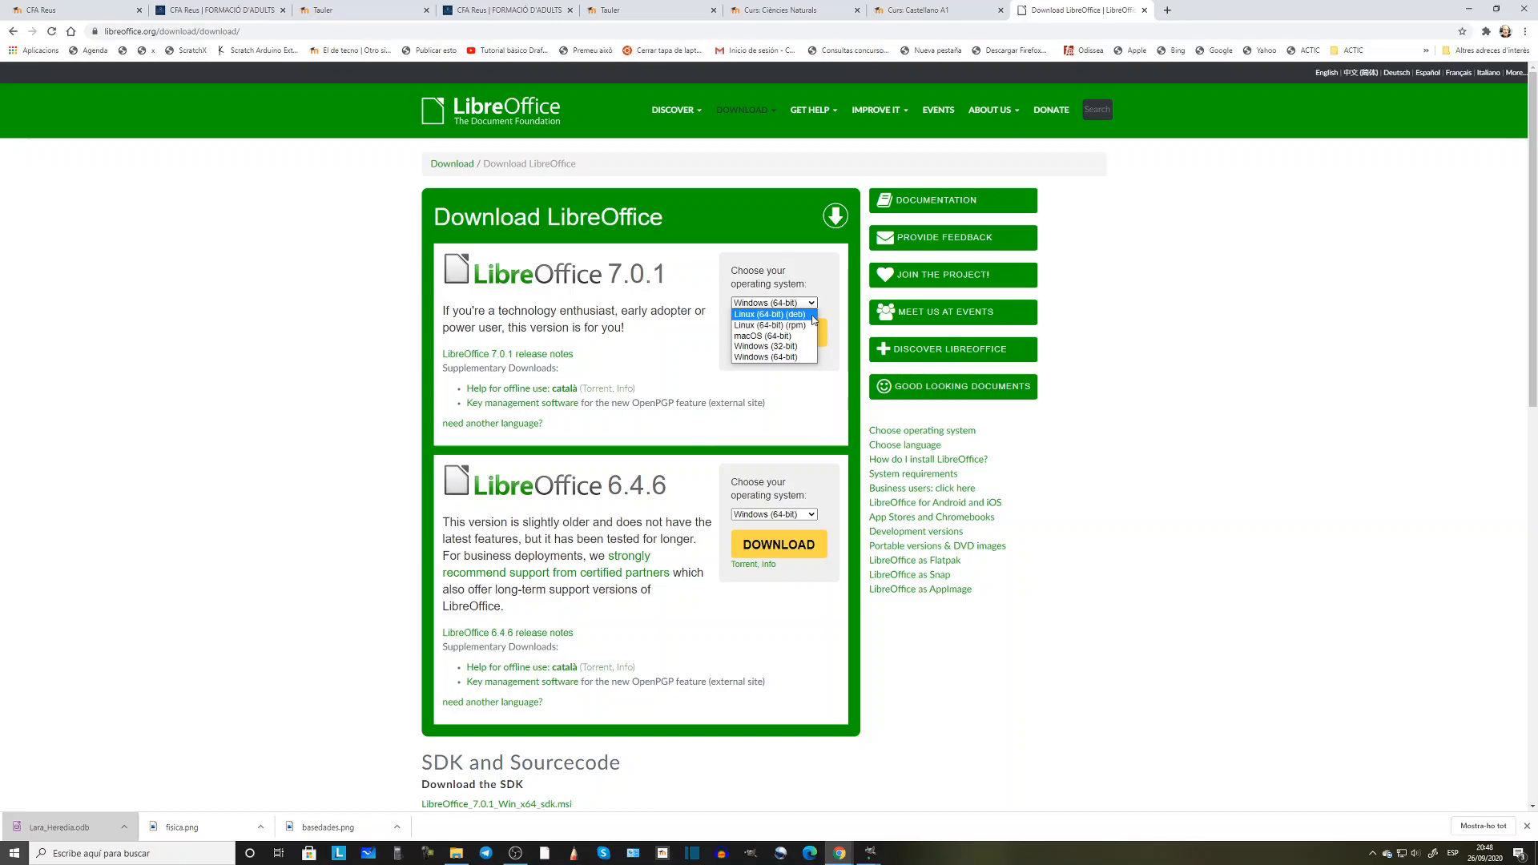
{"action": "left_click", "coordinate": [1191, 677]}
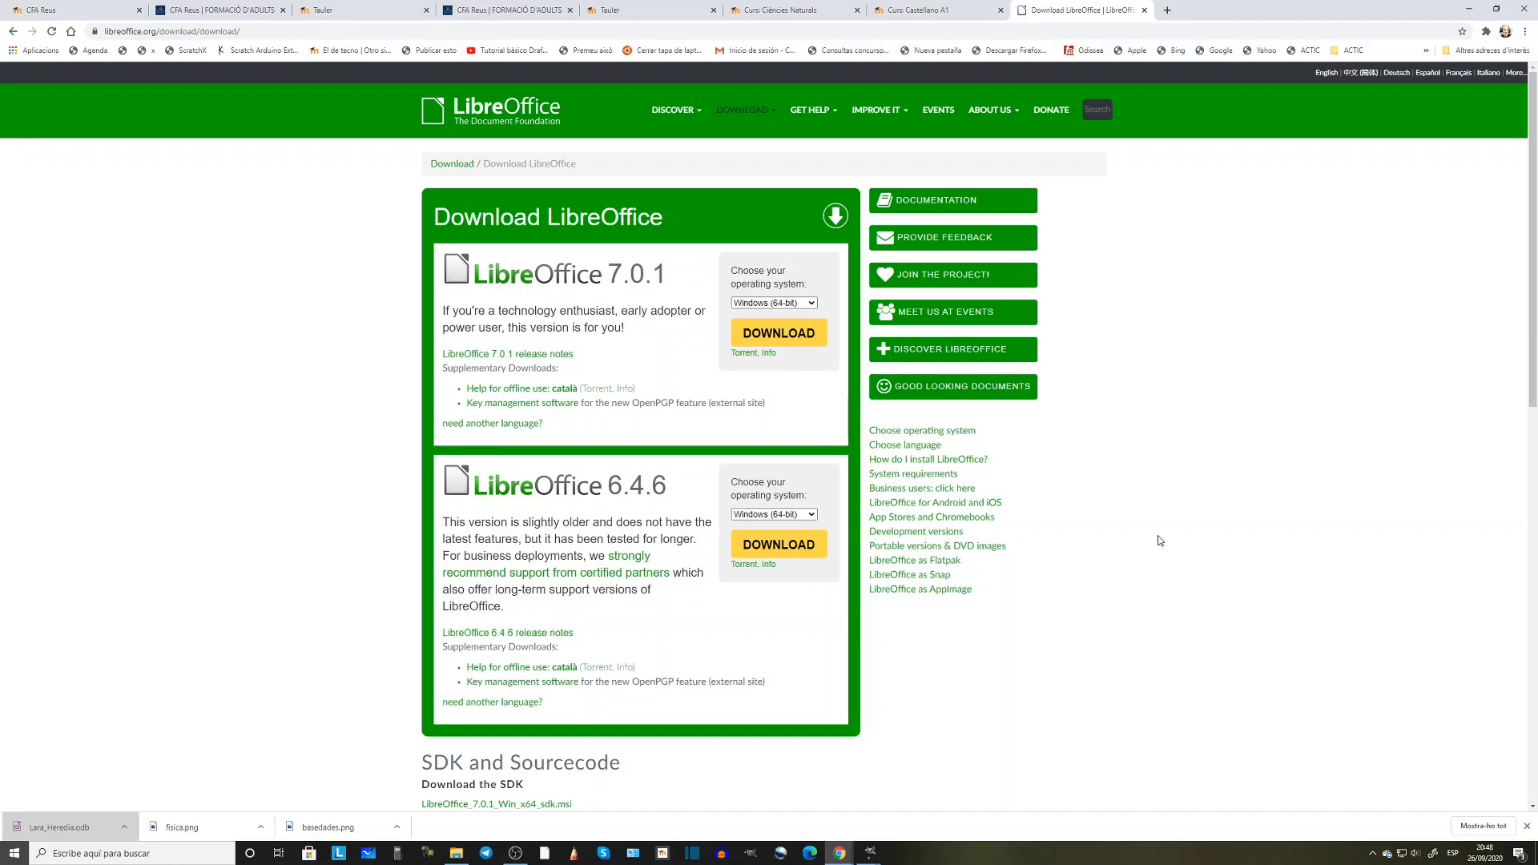
Open the "Taules i introducció de dades" assignment in the Moodle course Base de dades
{"action": "left_click", "coordinate": [400, 16]}
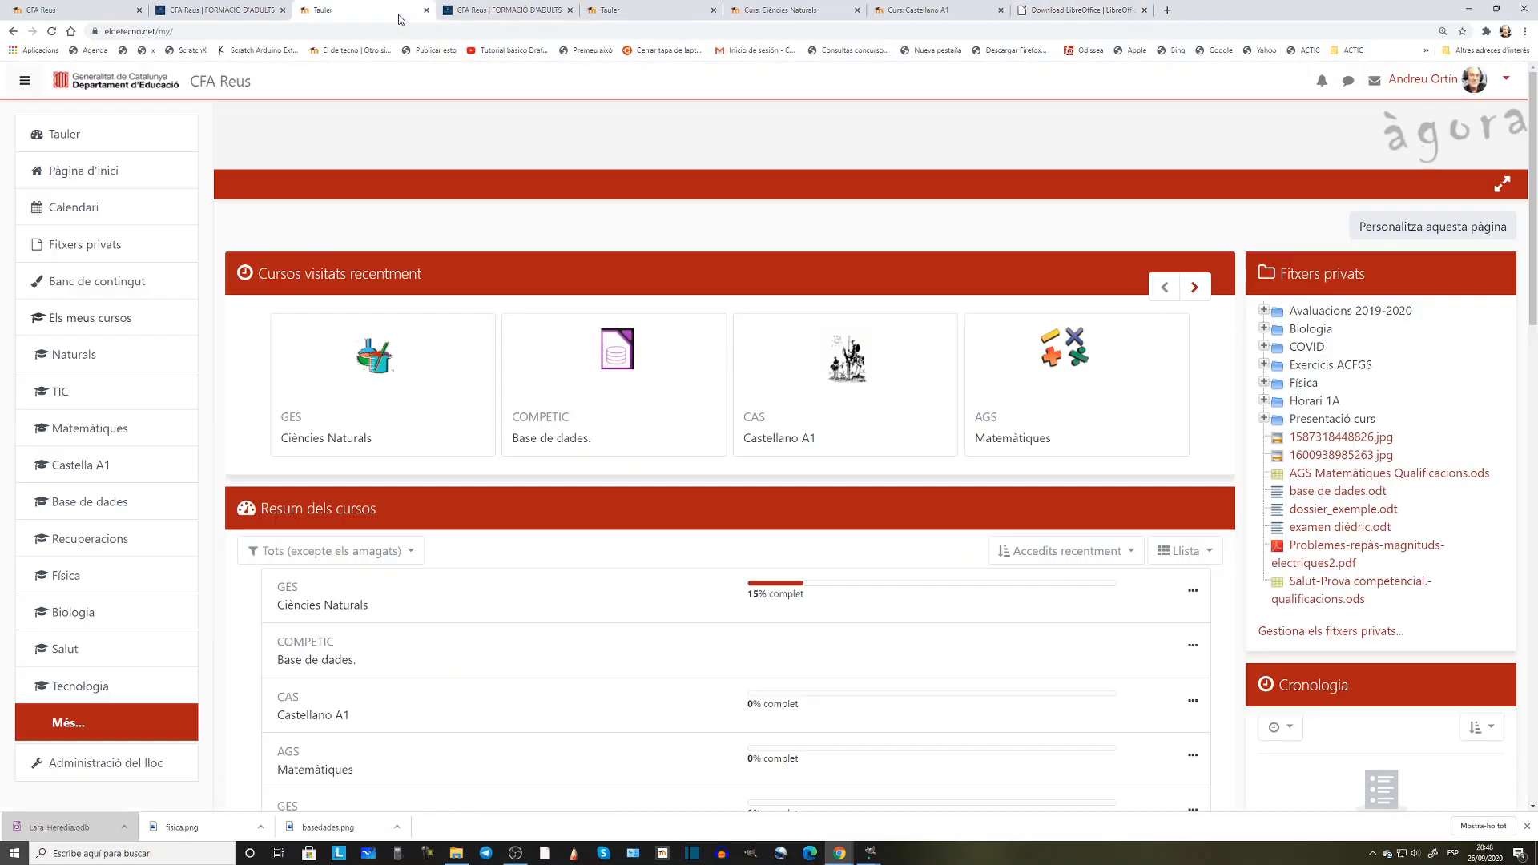
{"action": "left_click", "coordinate": [559, 440]}
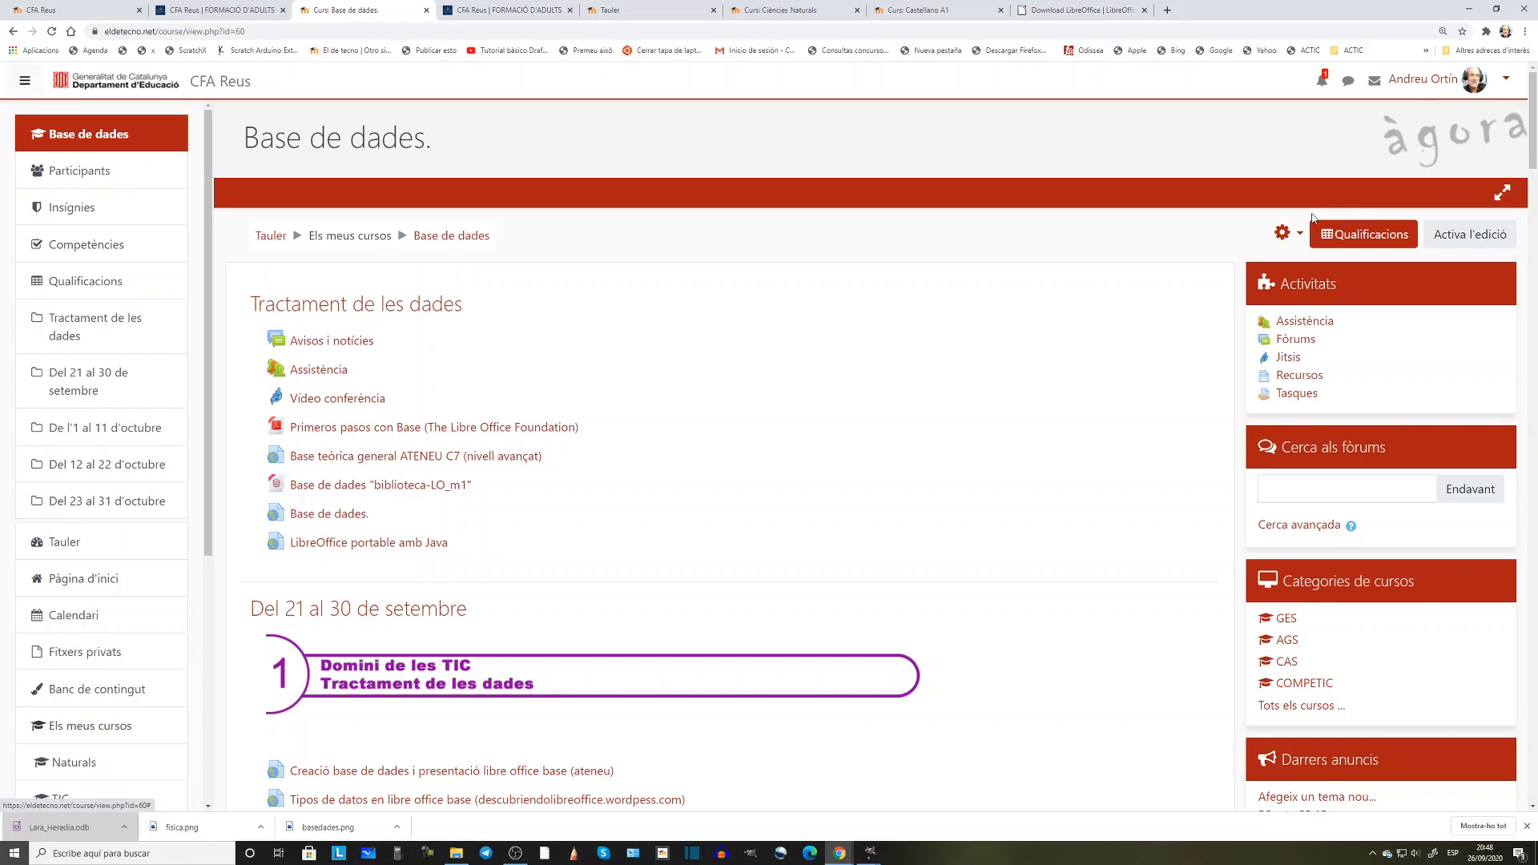
{"action": "scroll", "coordinate": [749, 481], "scroll_direction": "down", "scroll_amount": 2}
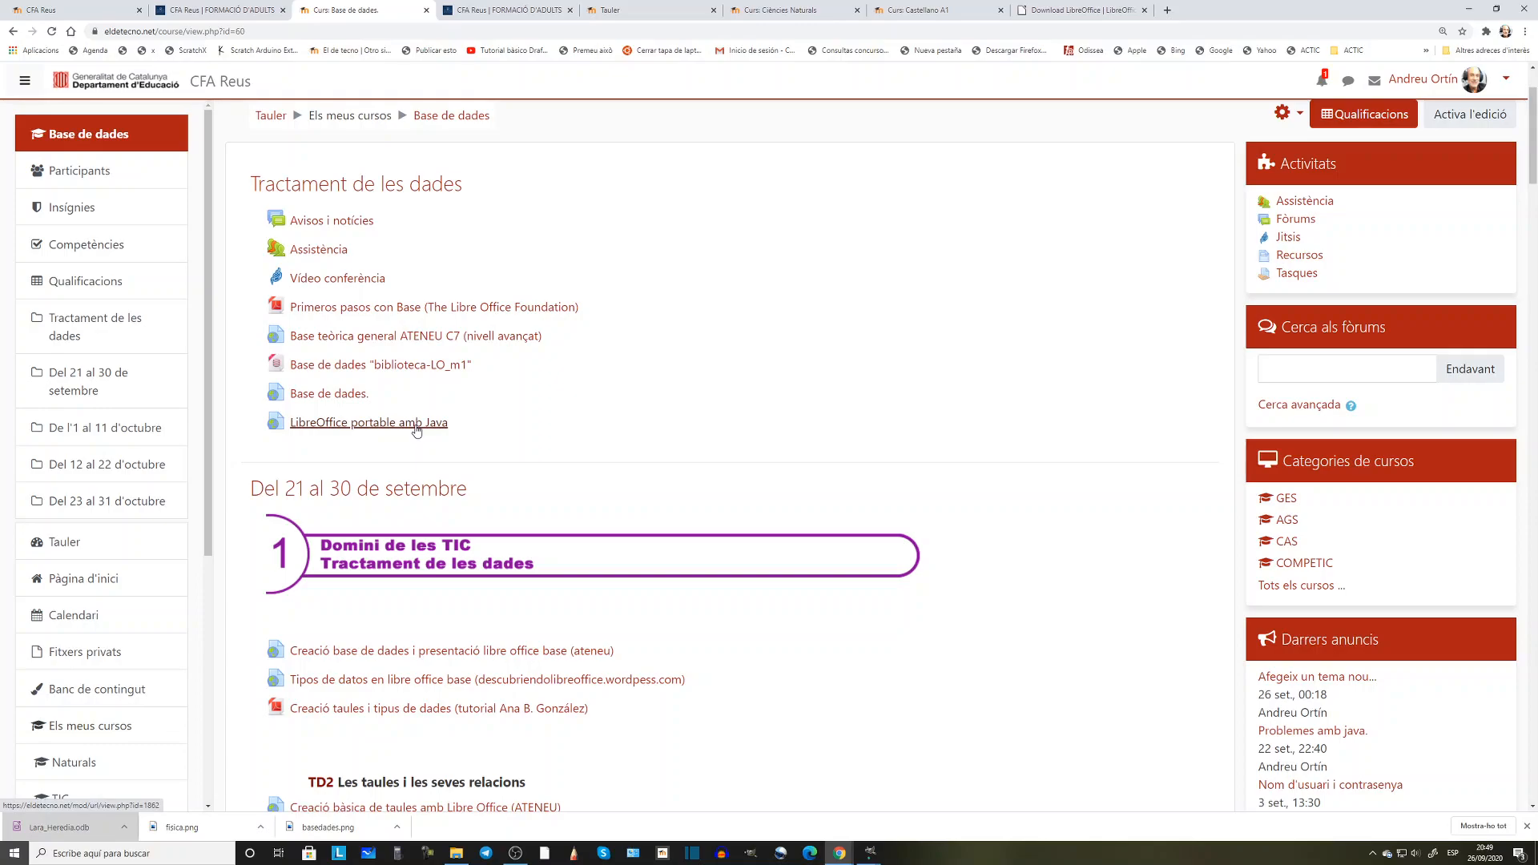
{"action": "scroll", "coordinate": [639, 473], "scroll_direction": "down", "scroll_amount": 3}
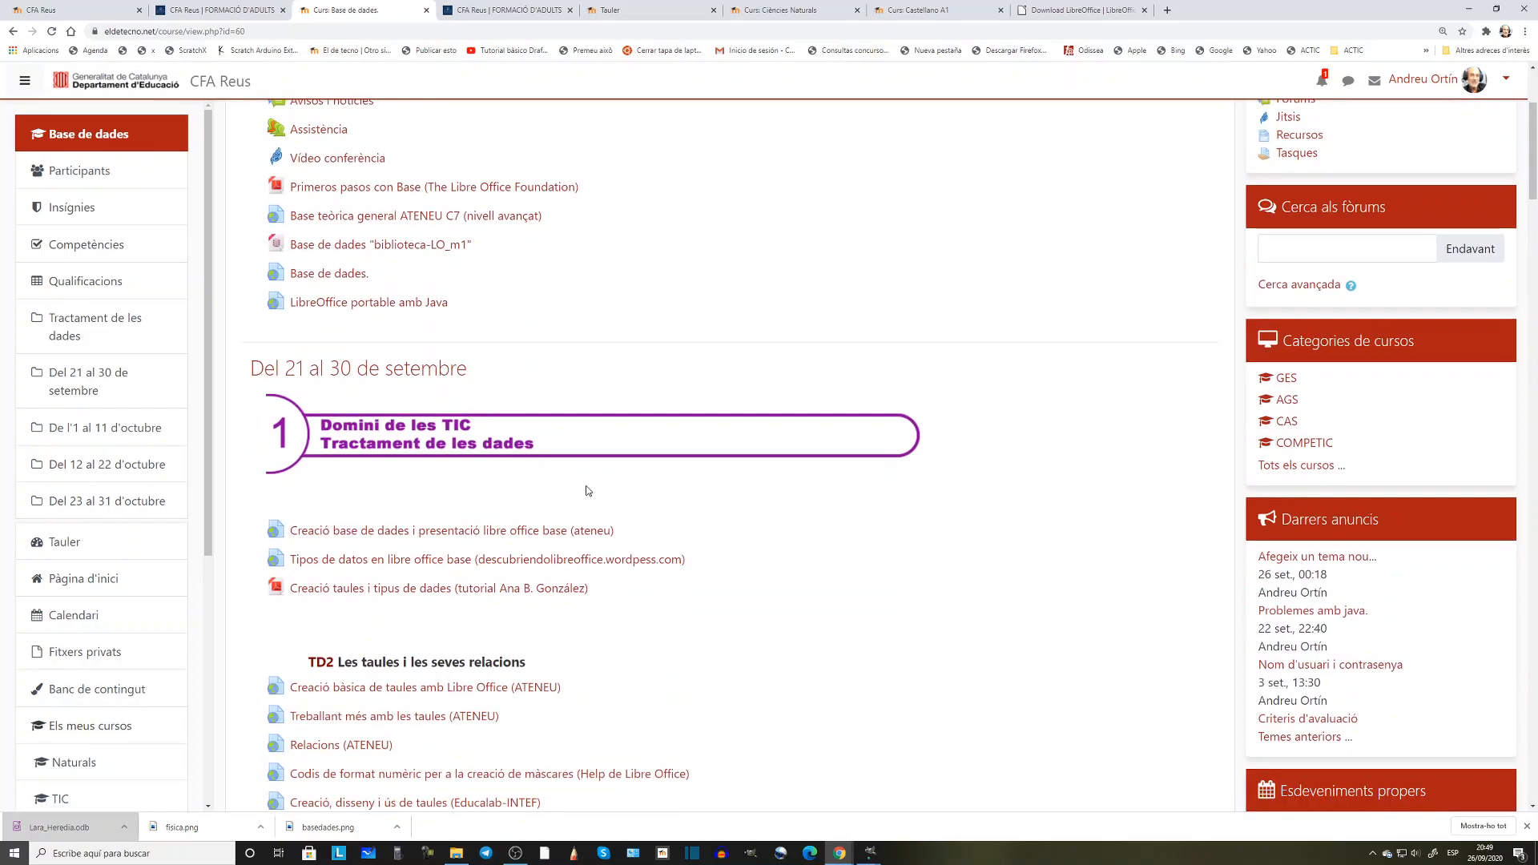
{"action": "scroll", "coordinate": [589, 485], "scroll_direction": "down", "scroll_amount": 5}
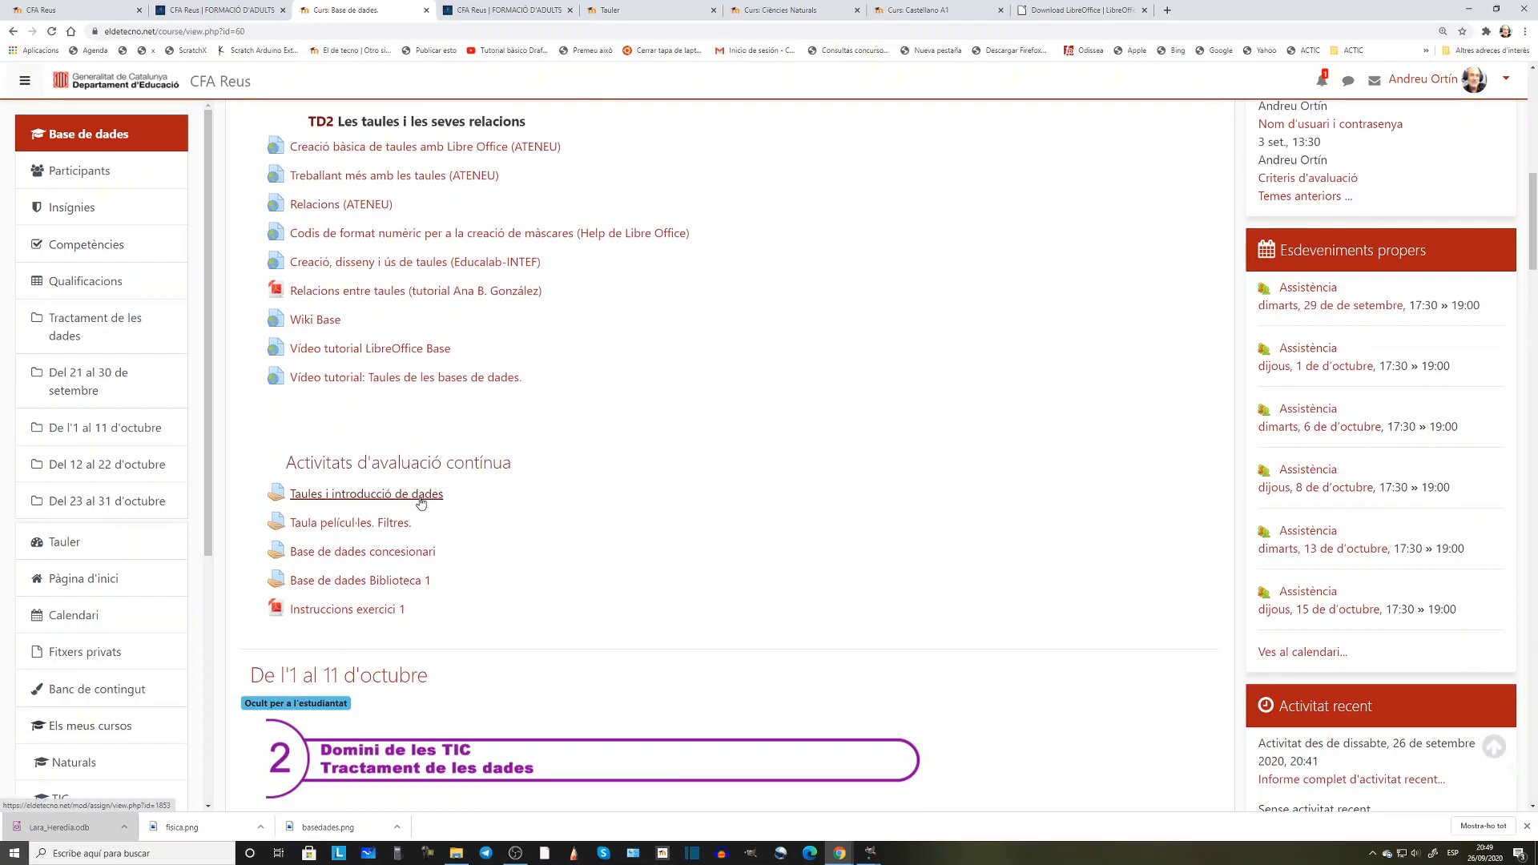
{"action": "left_click", "coordinate": [421, 498]}
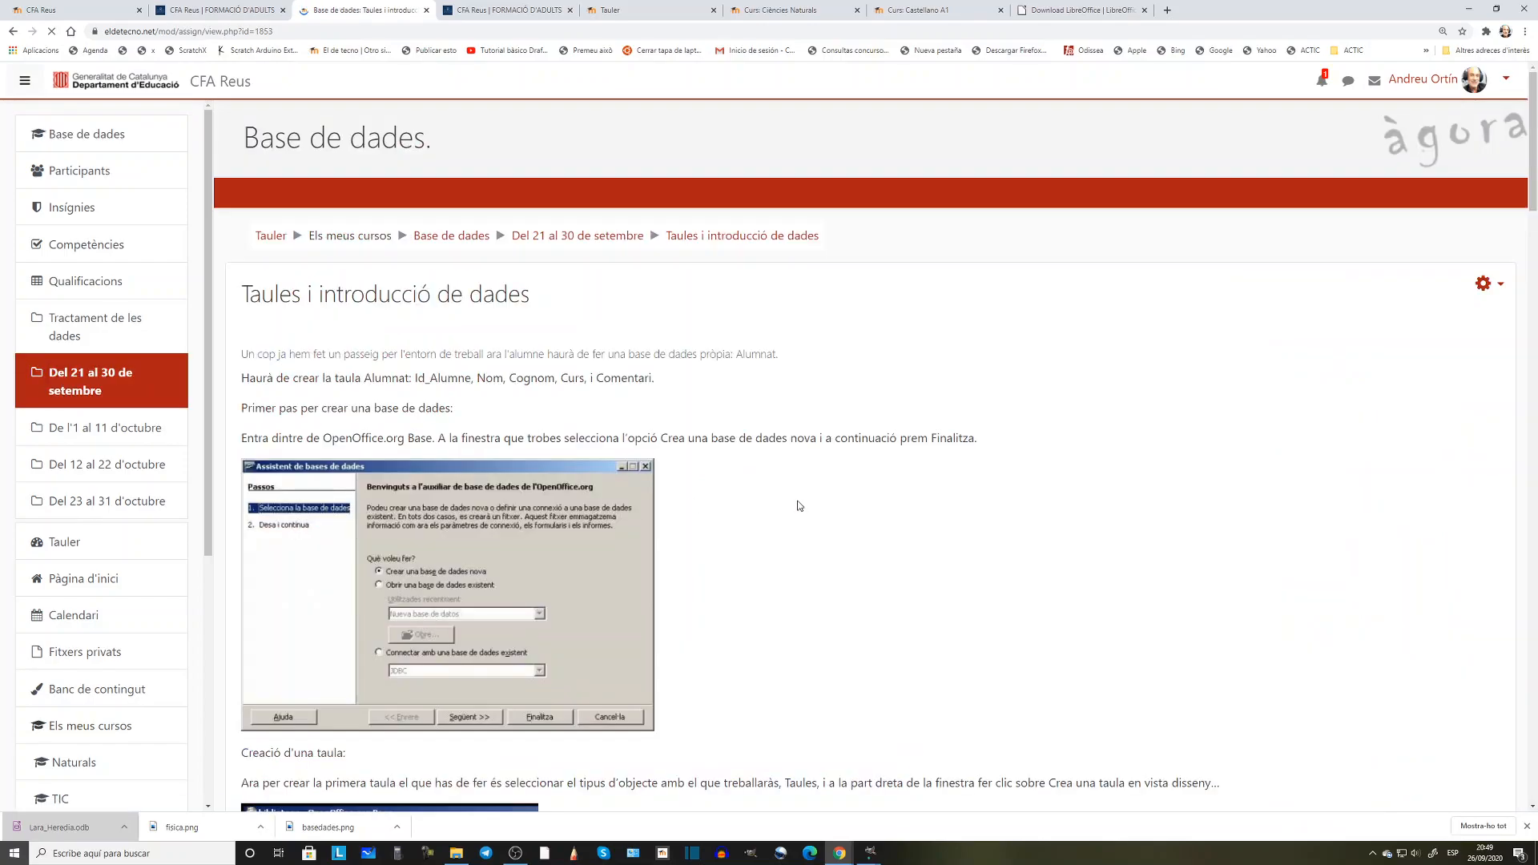
Read the assignment's instructions on creating the database, defining the Alumnat table's fields and properties, and entering student records
{"action": "scroll", "coordinate": [905, 527], "scroll_direction": "down", "scroll_amount": 3}
{"action": "scroll", "coordinate": [856, 556], "scroll_direction": "down", "scroll_amount": 4}
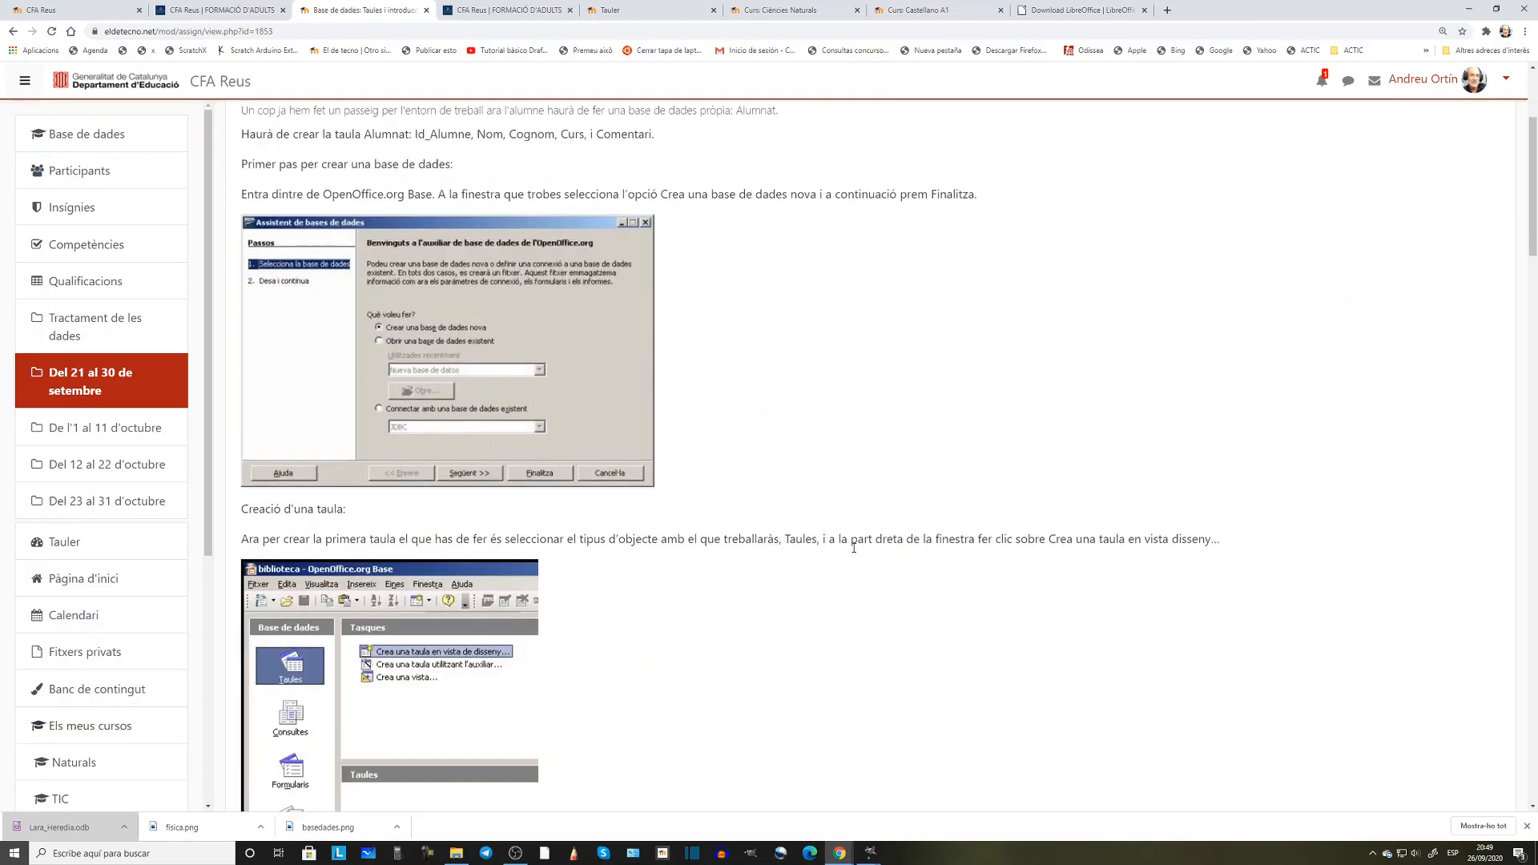
{"action": "scroll", "coordinate": [854, 553], "scroll_direction": "down", "scroll_amount": 12}
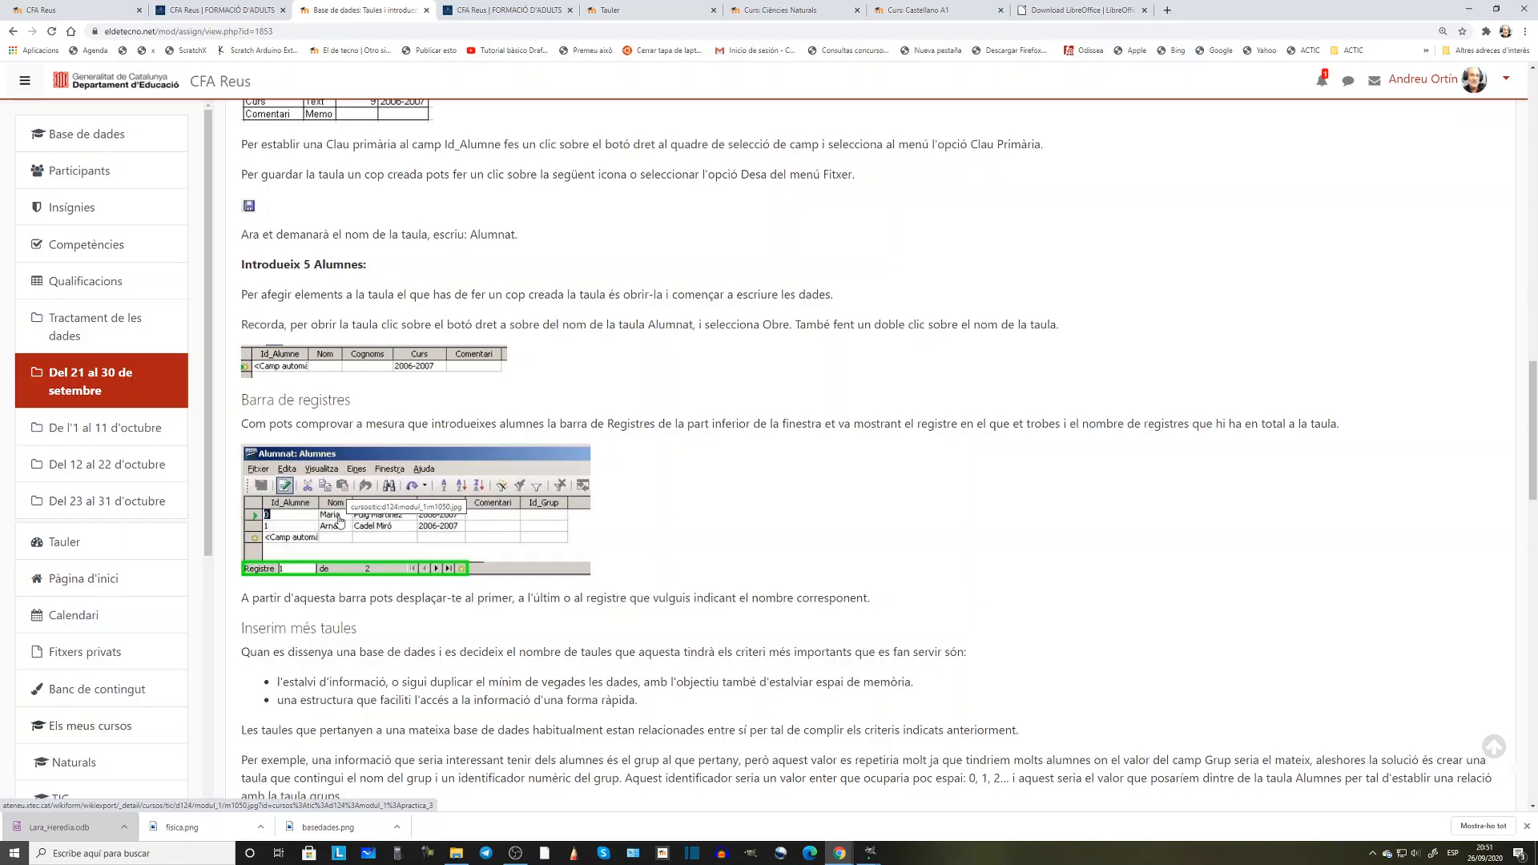
{"action": "scroll", "coordinate": [506, 407], "scroll_direction": "down", "scroll_amount": 1}
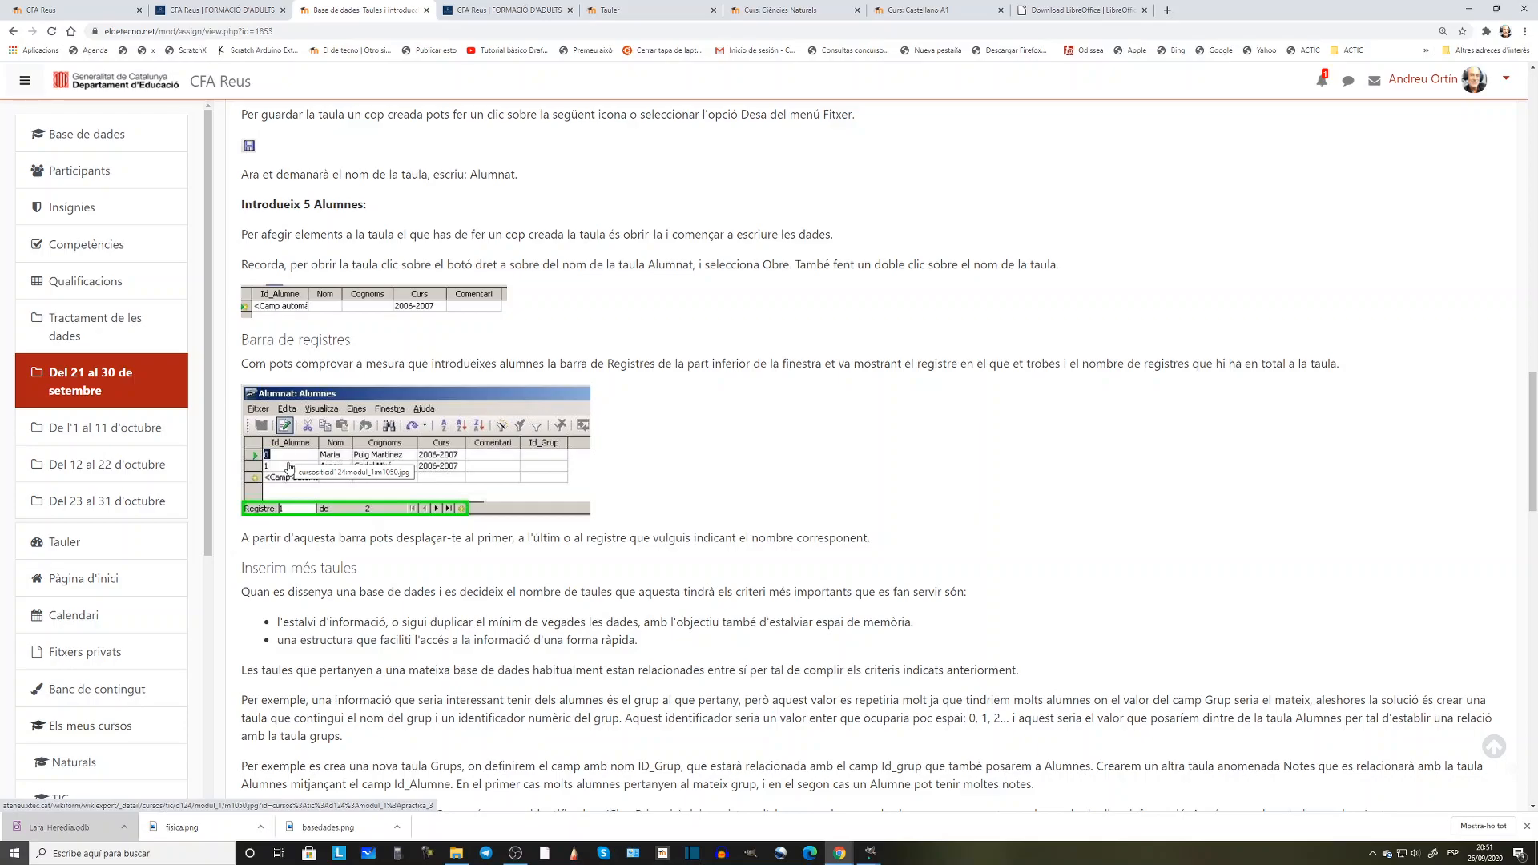
{"action": "scroll", "coordinate": [579, 479], "scroll_direction": "up", "scroll_amount": 2}
{"action": "scroll", "coordinate": [578, 479], "scroll_direction": "up", "scroll_amount": 7}
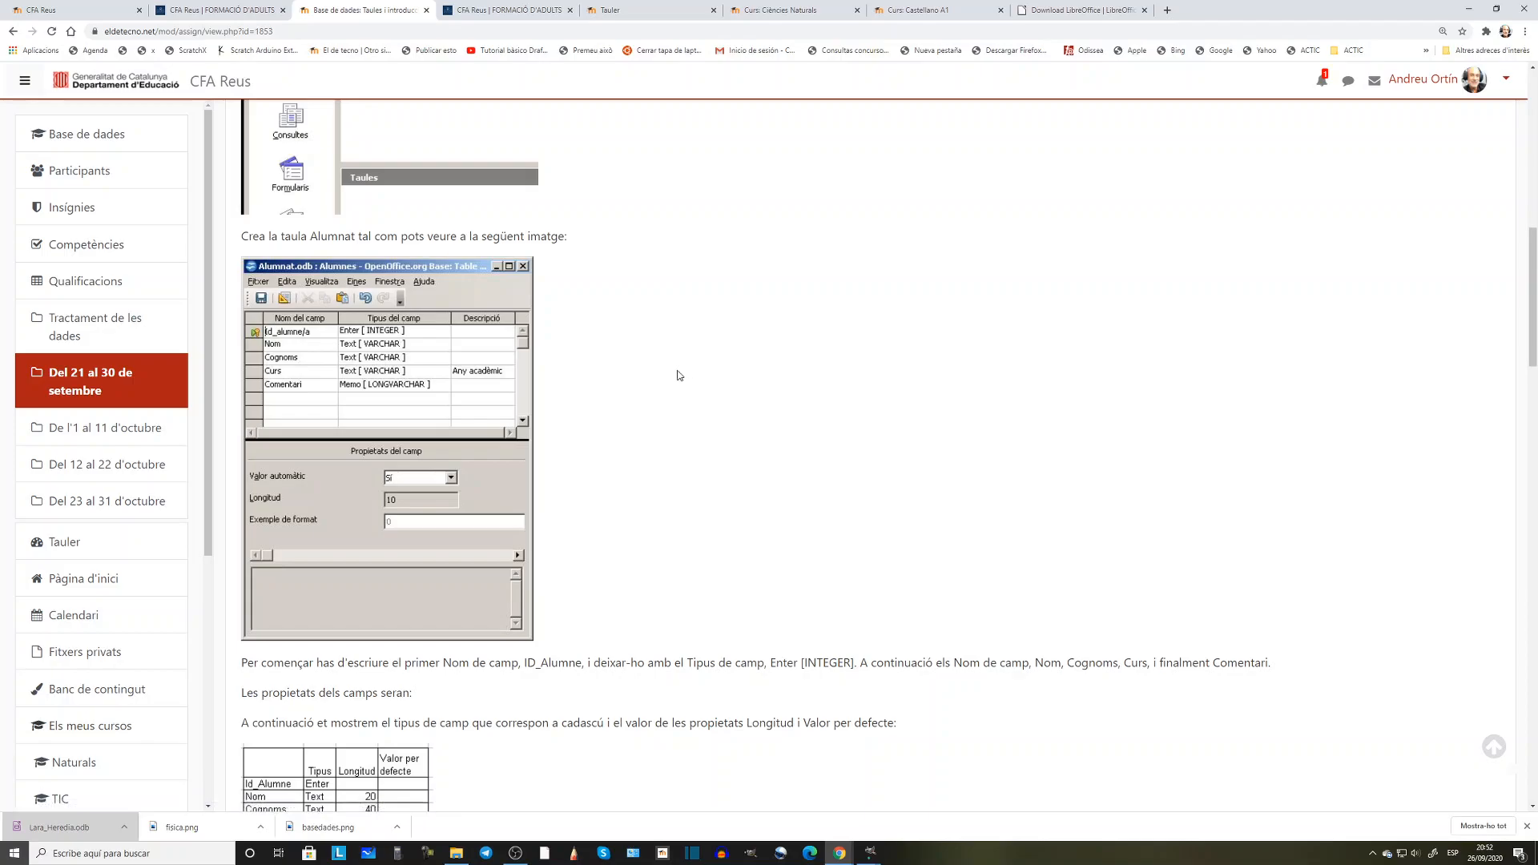
{"action": "scroll", "coordinate": [738, 400], "scroll_direction": "up", "scroll_amount": 1}
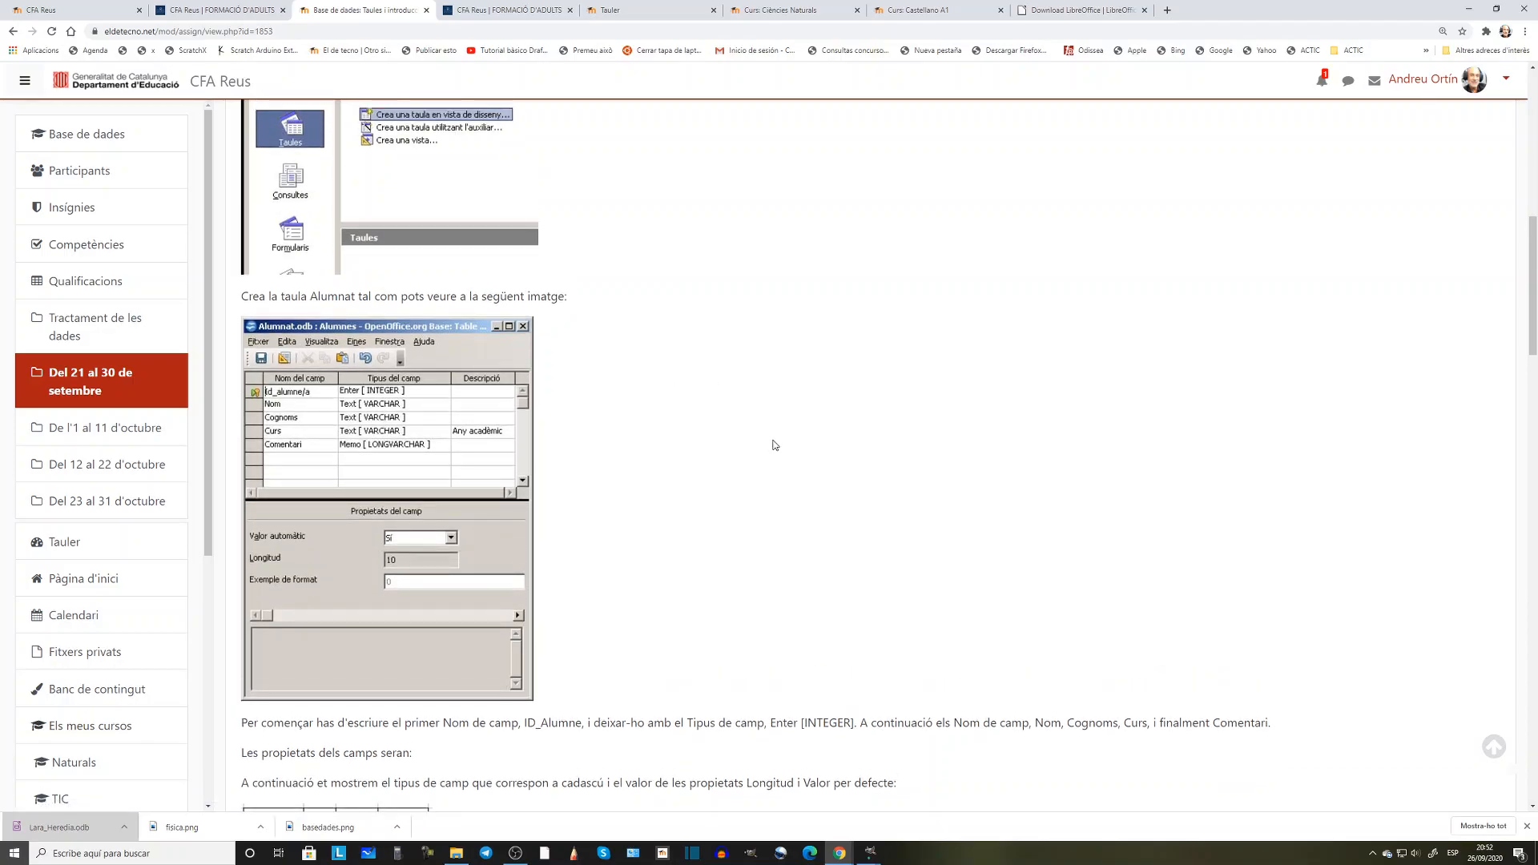
{"action": "scroll", "coordinate": [738, 552], "scroll_direction": "down", "scroll_amount": 1}
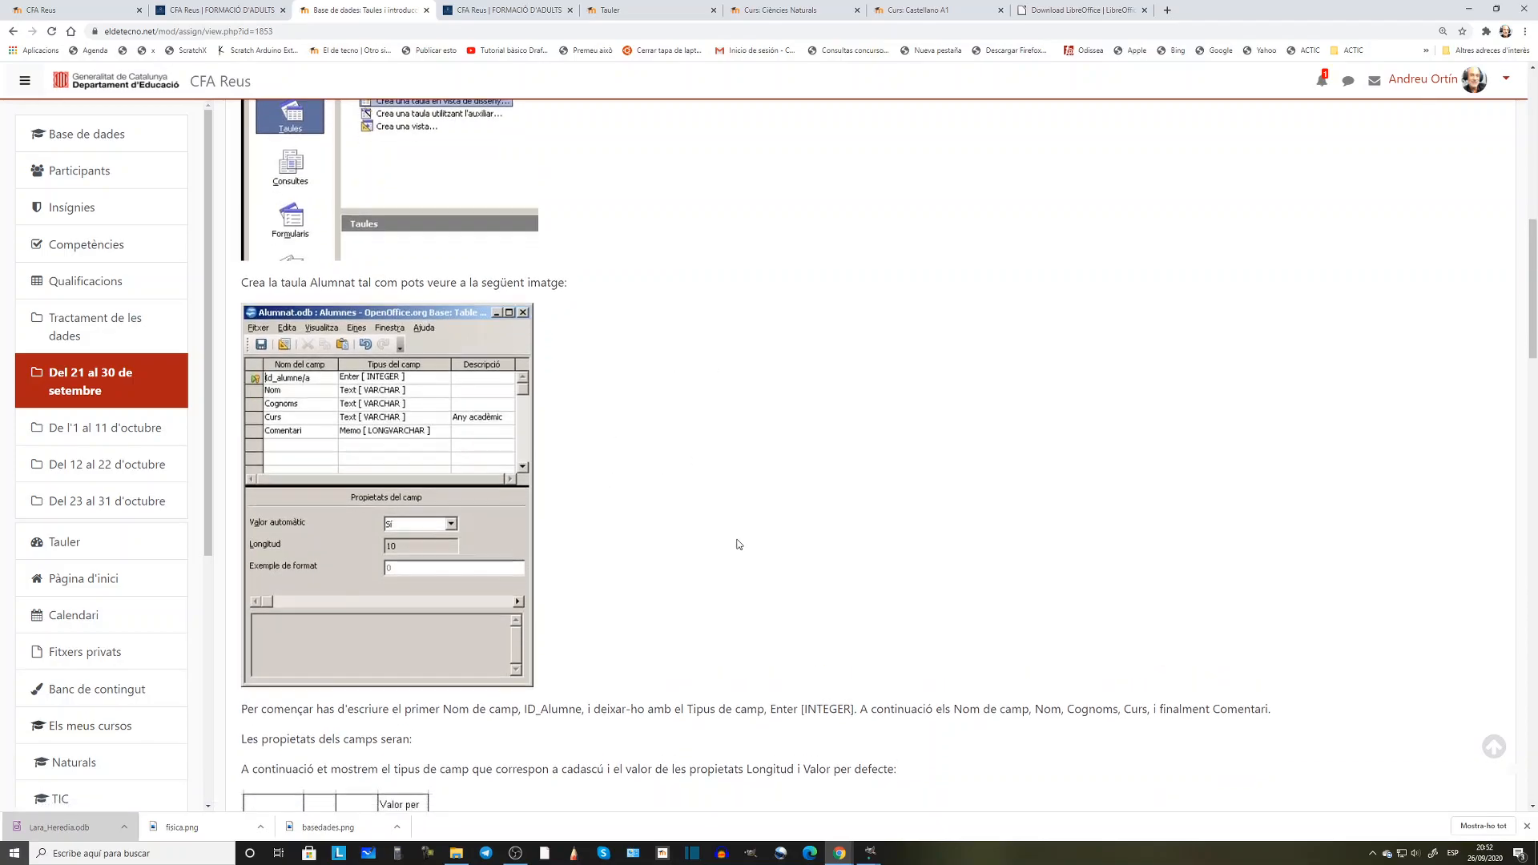
{"action": "scroll", "coordinate": [662, 559], "scroll_direction": "down", "scroll_amount": 20}
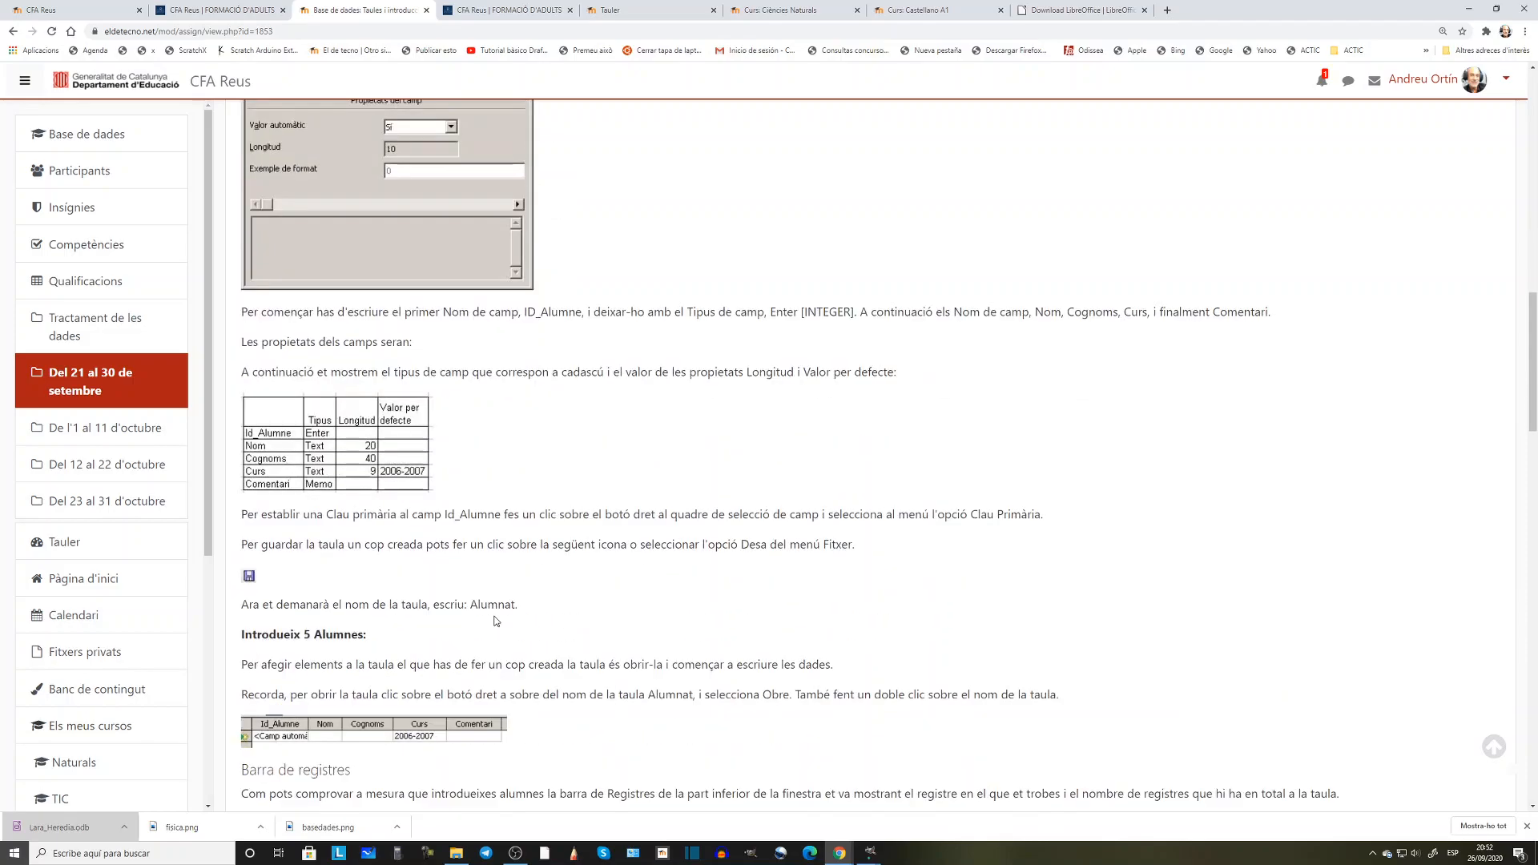
{"action": "scroll", "coordinate": [594, 725], "scroll_direction": "up", "scroll_amount": 20}
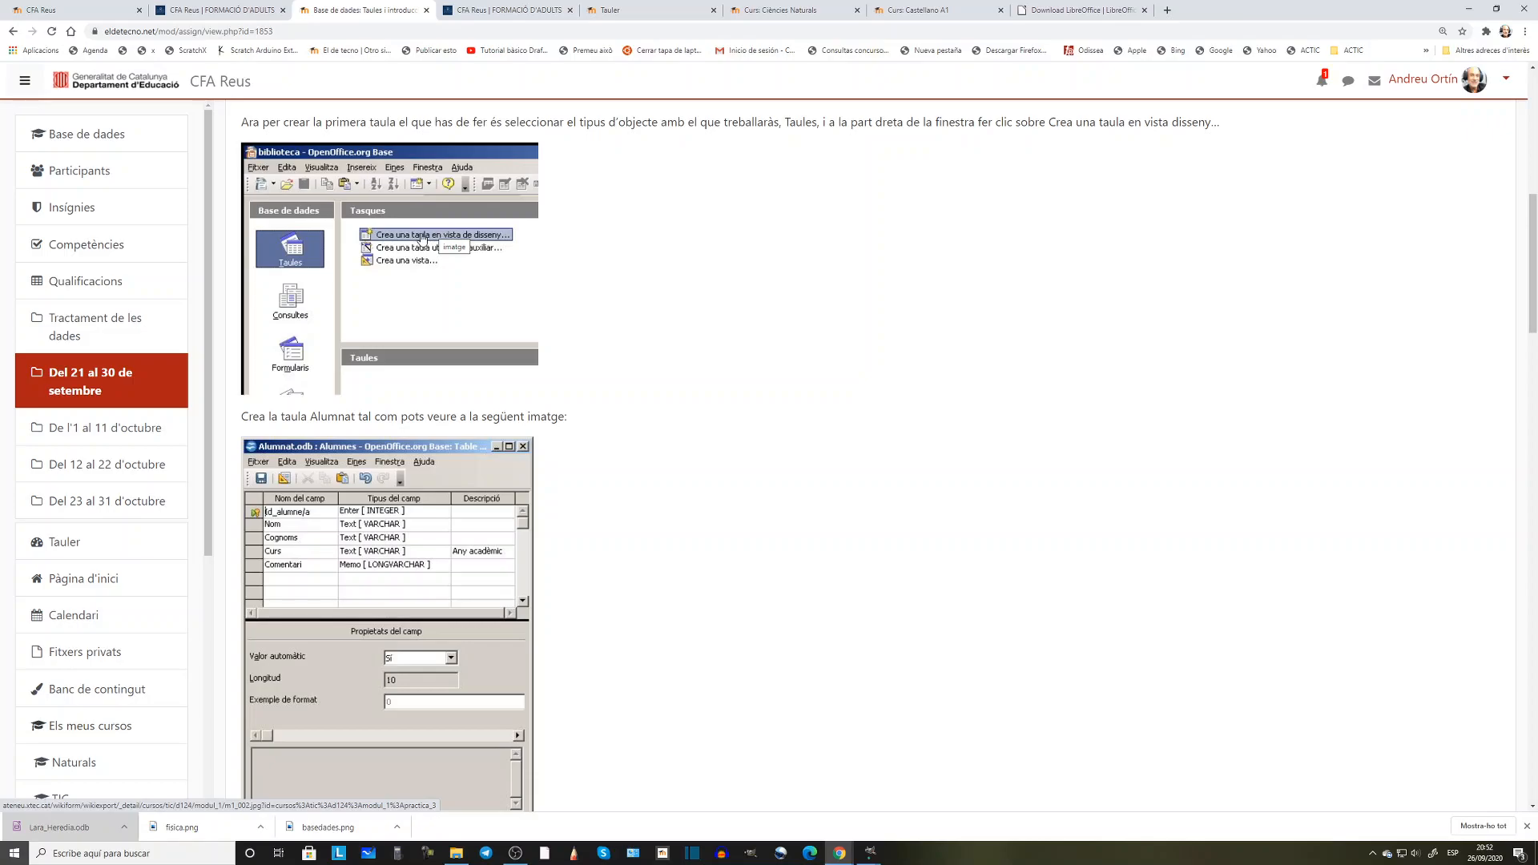
{"action": "scroll", "coordinate": [546, 468], "scroll_direction": "down", "scroll_amount": 6}
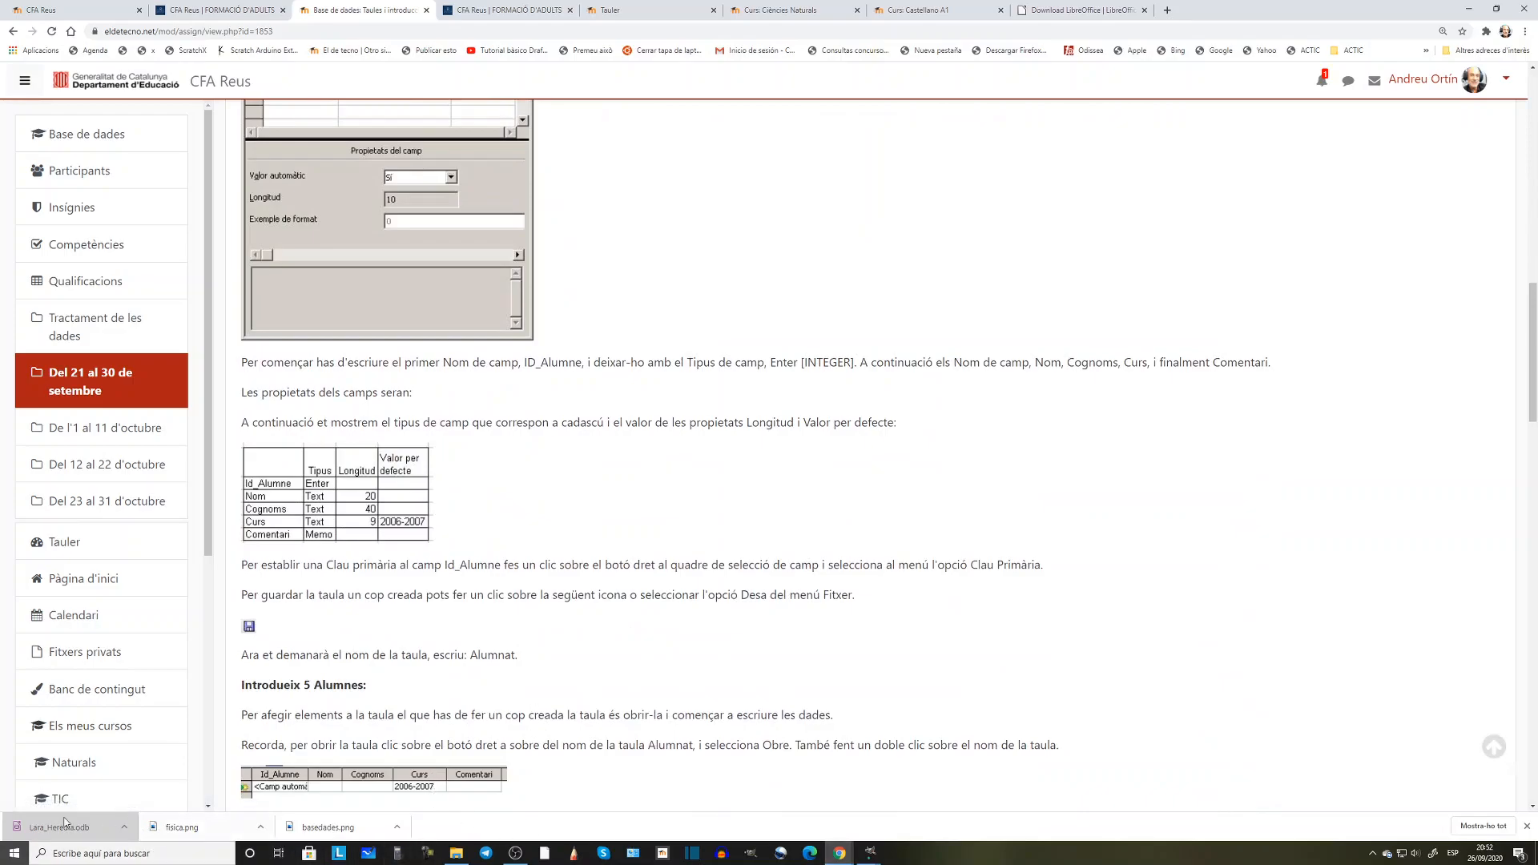
Close the downloaded database file after opening it, and start LibreOffice Base from the LibreOffice 6.4 programs
{"action": "left_click", "coordinate": [17, 829]}
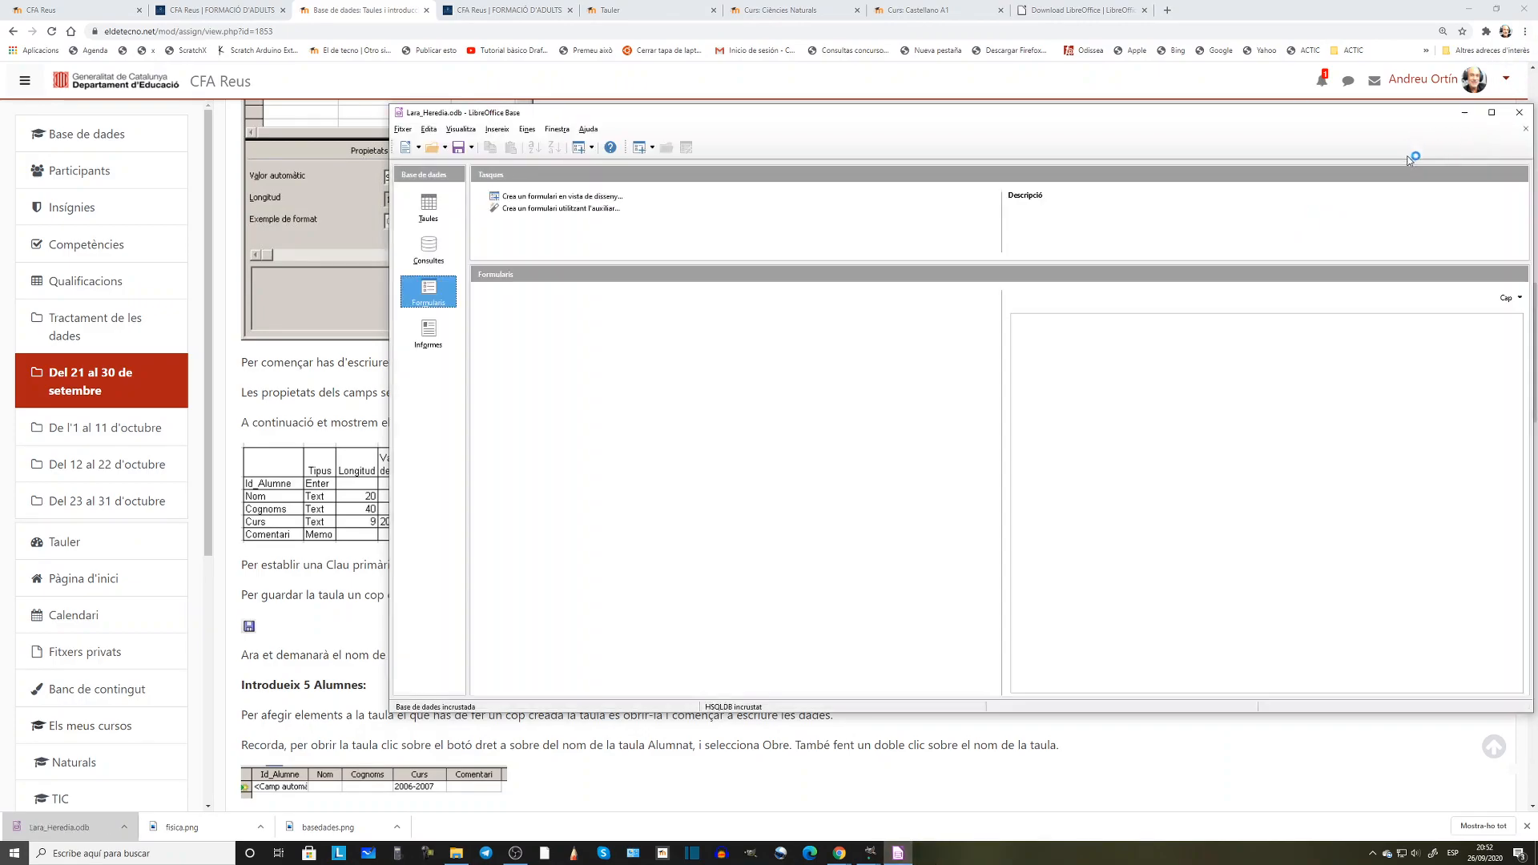
{"action": "left_click", "coordinate": [1519, 113]}
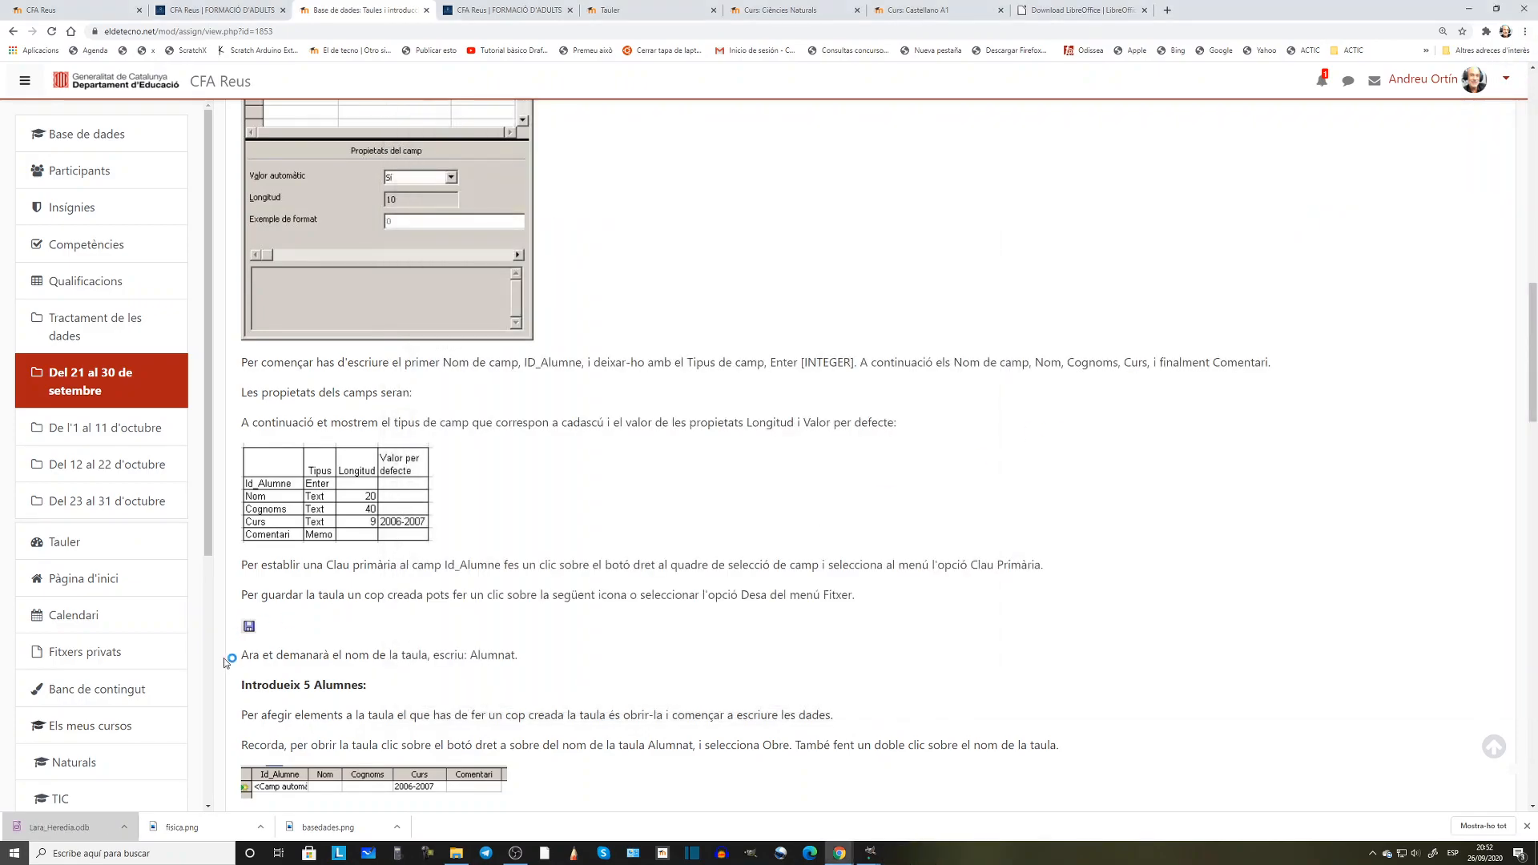
{"action": "left_click", "coordinate": [14, 852]}
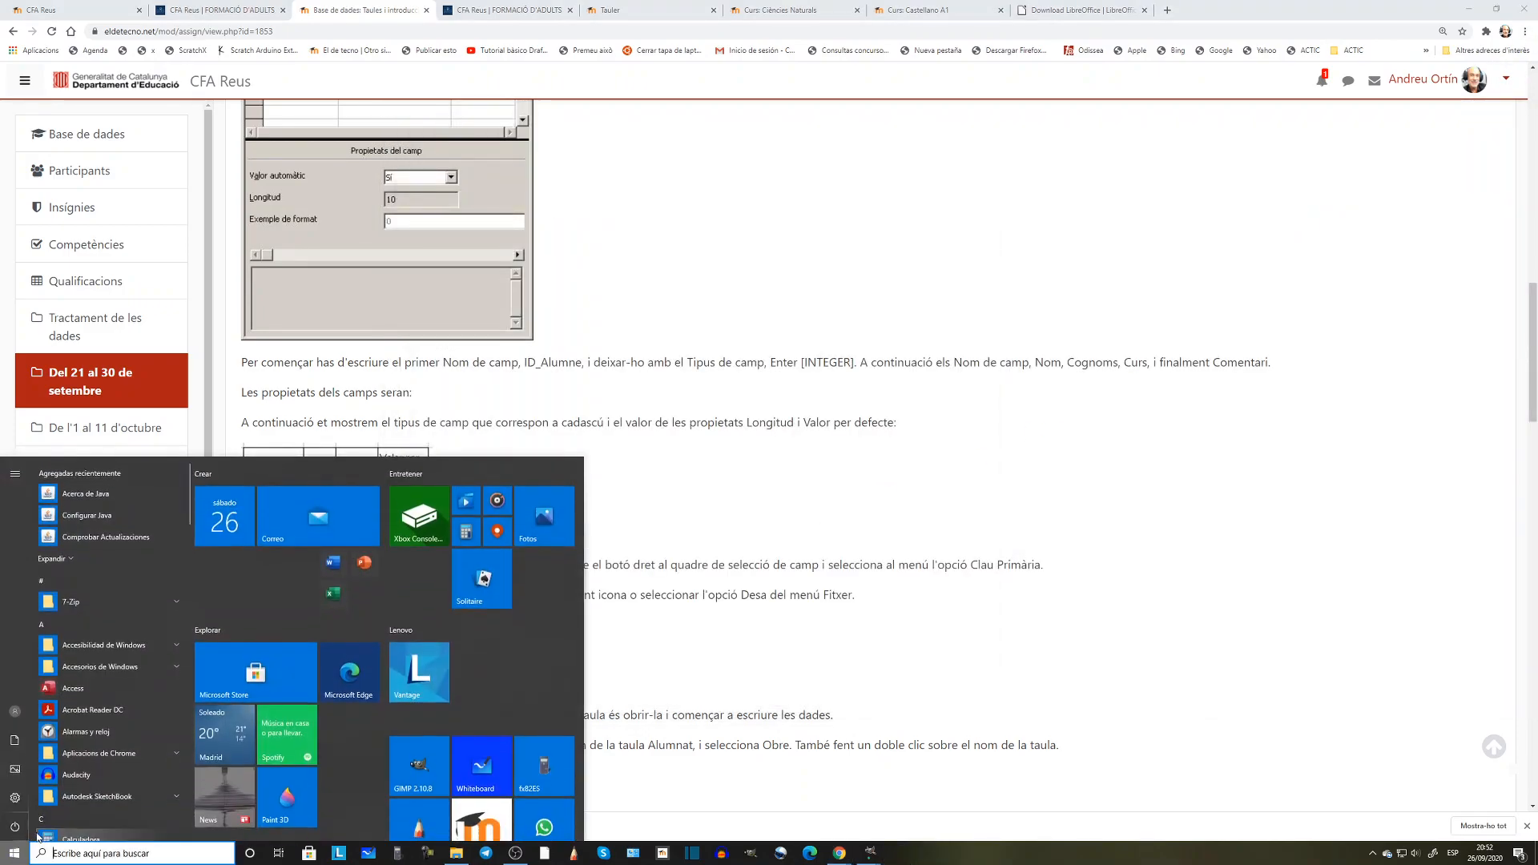
{"action": "scroll", "coordinate": [109, 757], "scroll_direction": "down", "scroll_amount": 5}
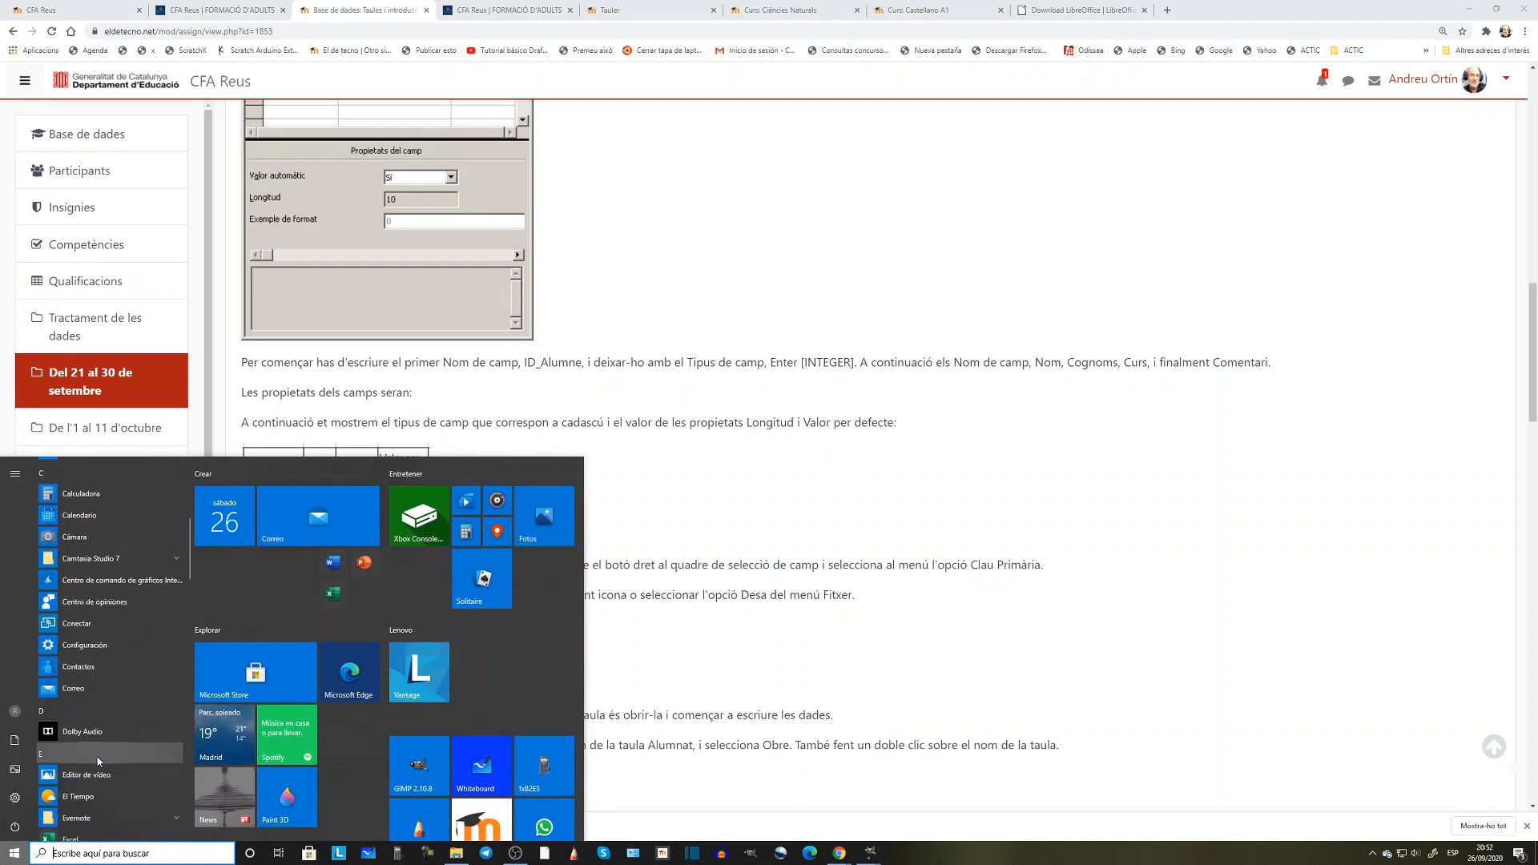
{"action": "scroll", "coordinate": [107, 753], "scroll_direction": "down", "scroll_amount": 6}
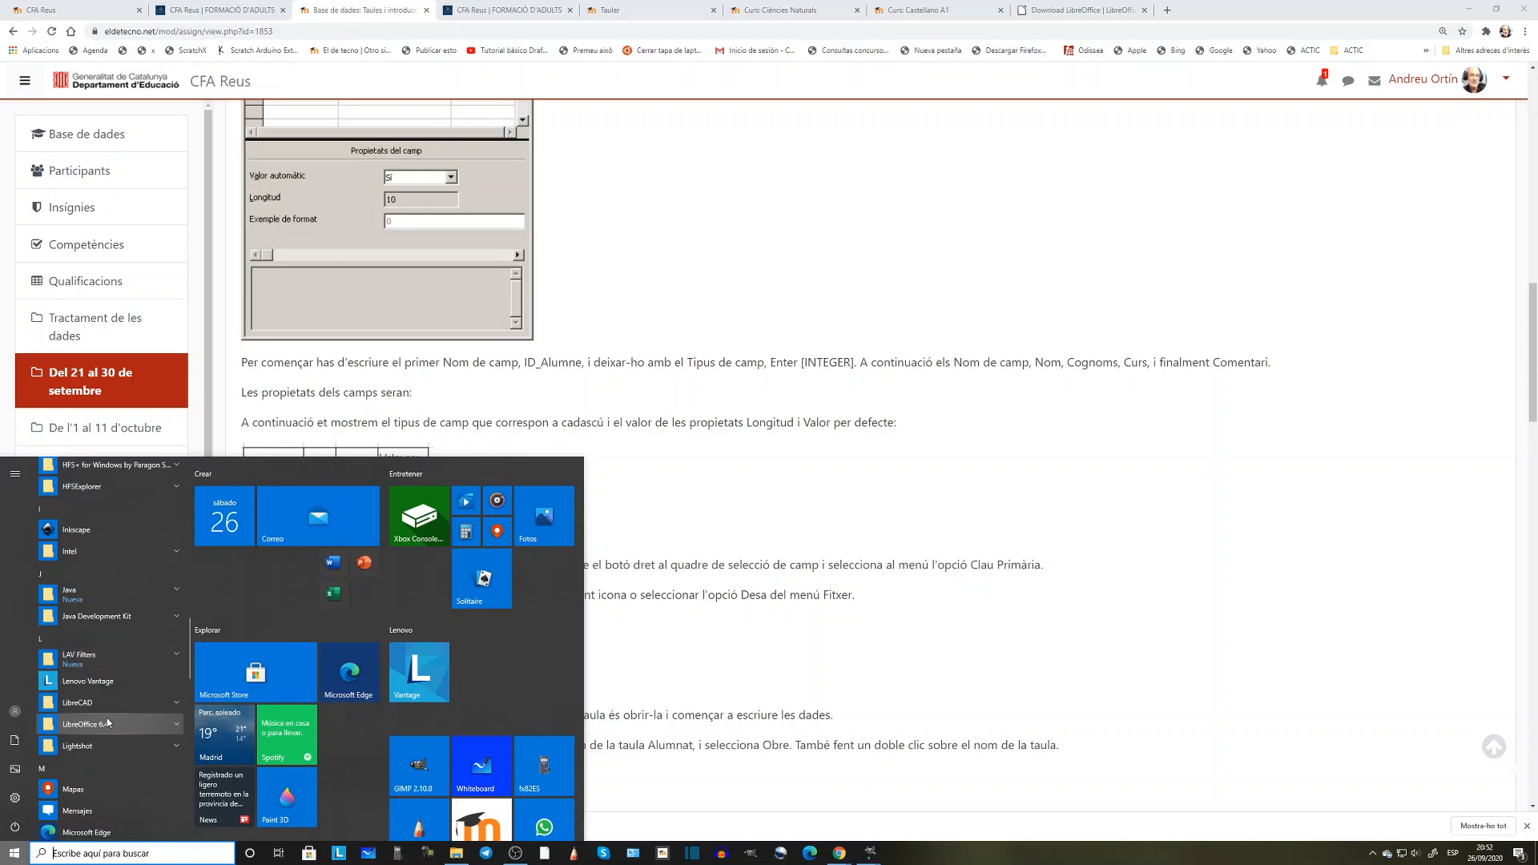
{"action": "left_click", "coordinate": [107, 725]}
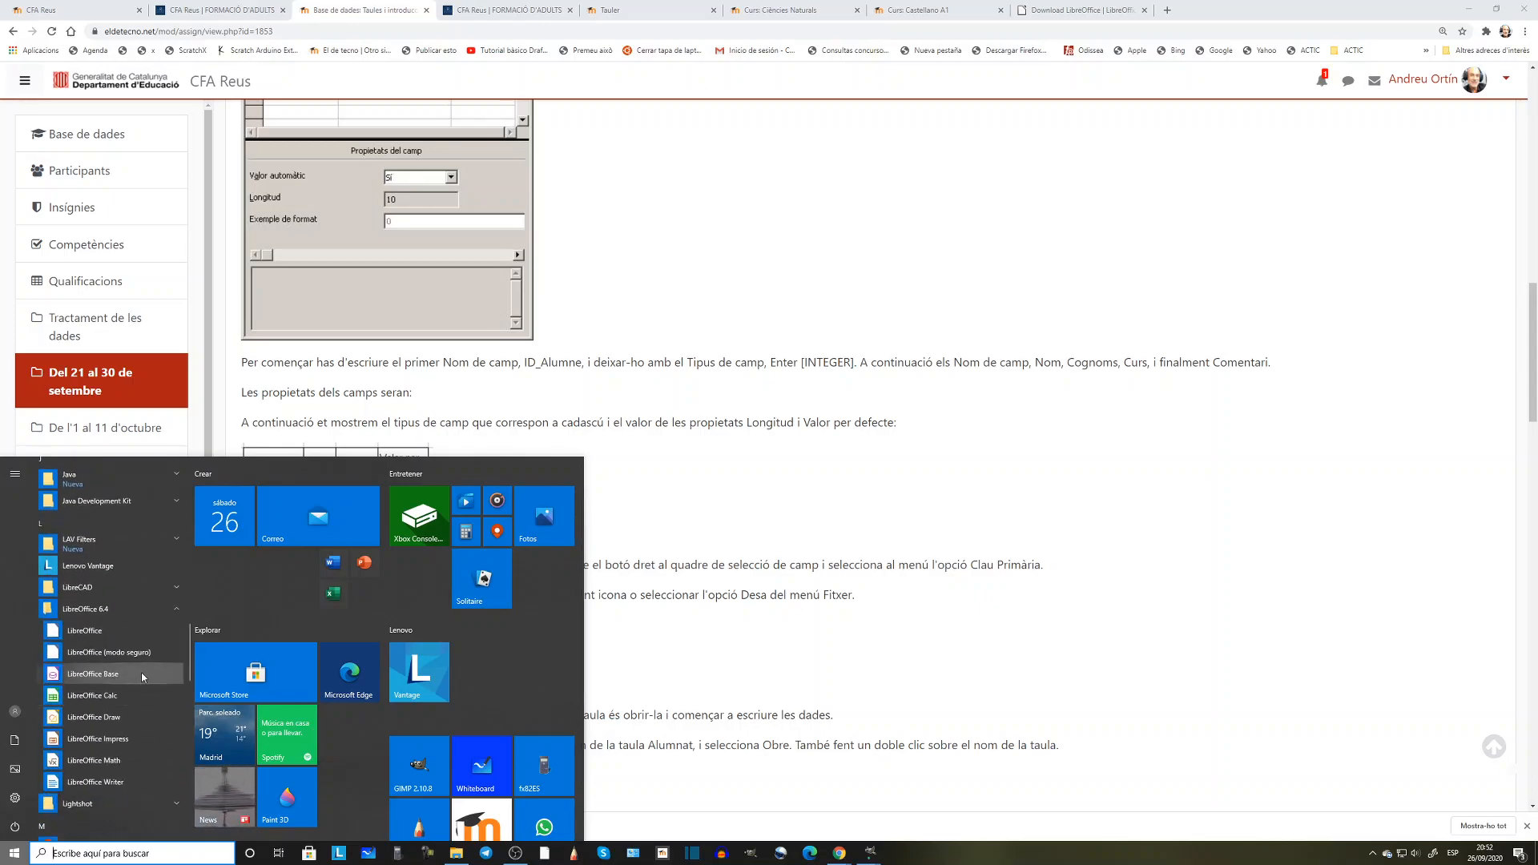
{"action": "left_click", "coordinate": [116, 678]}
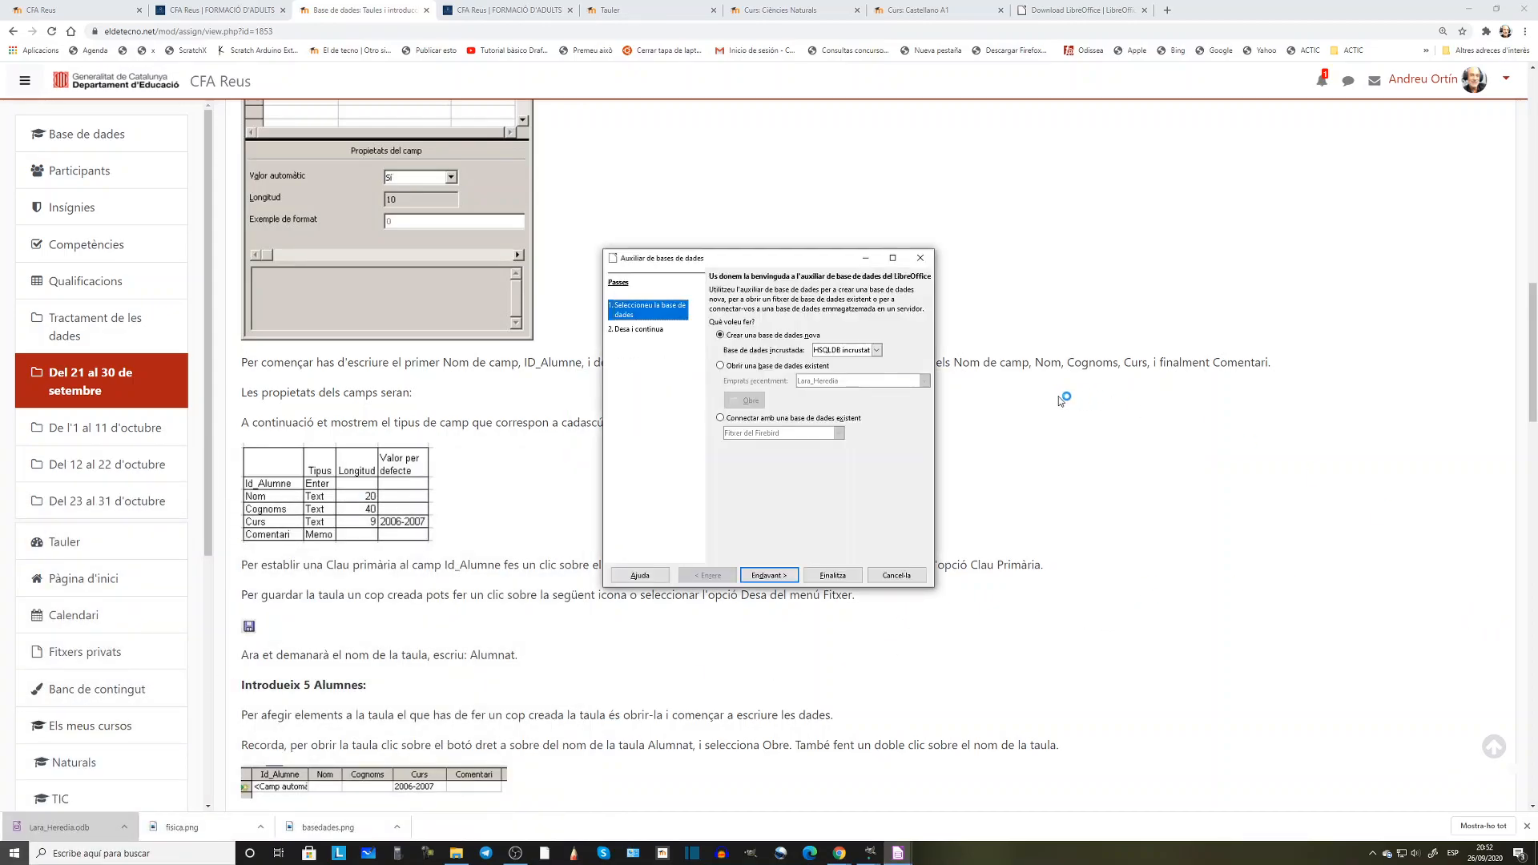
{"action": "left_click", "coordinate": [720, 366]}
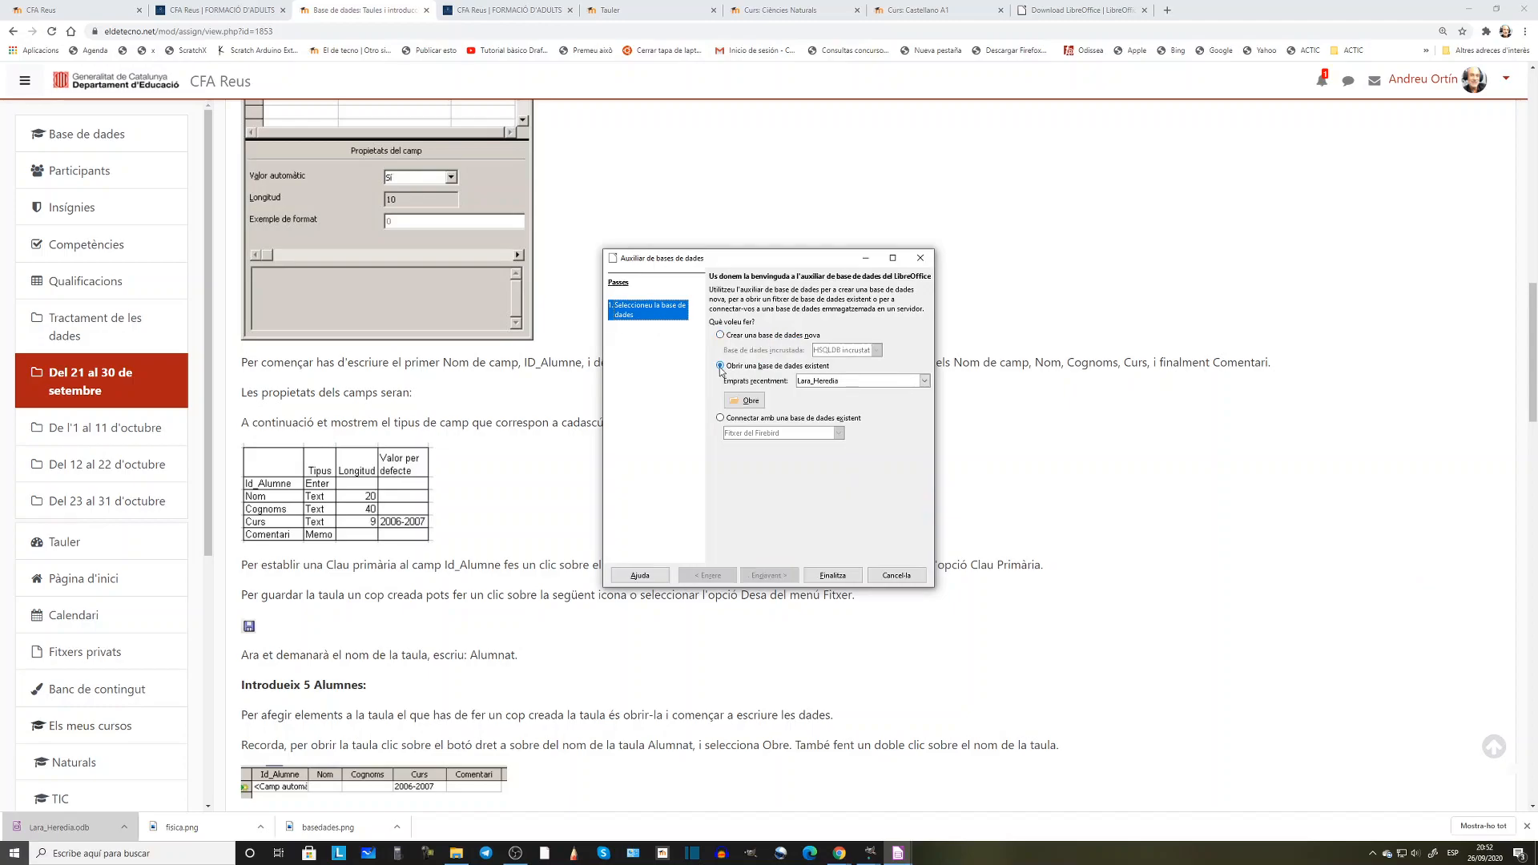
{"action": "left_click", "coordinate": [926, 380]}
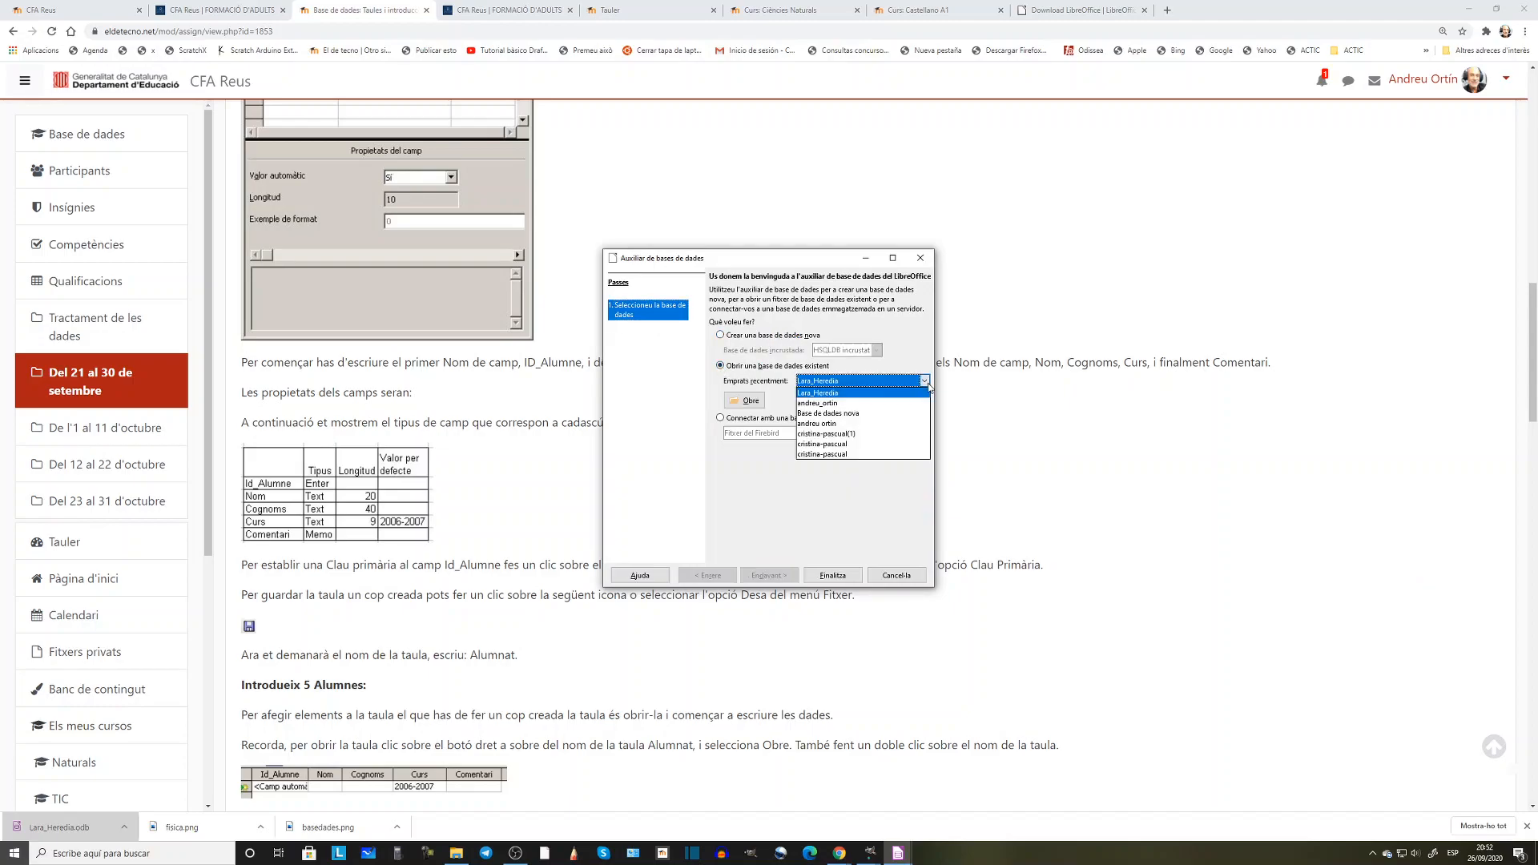
{"action": "left_click", "coordinate": [845, 403]}
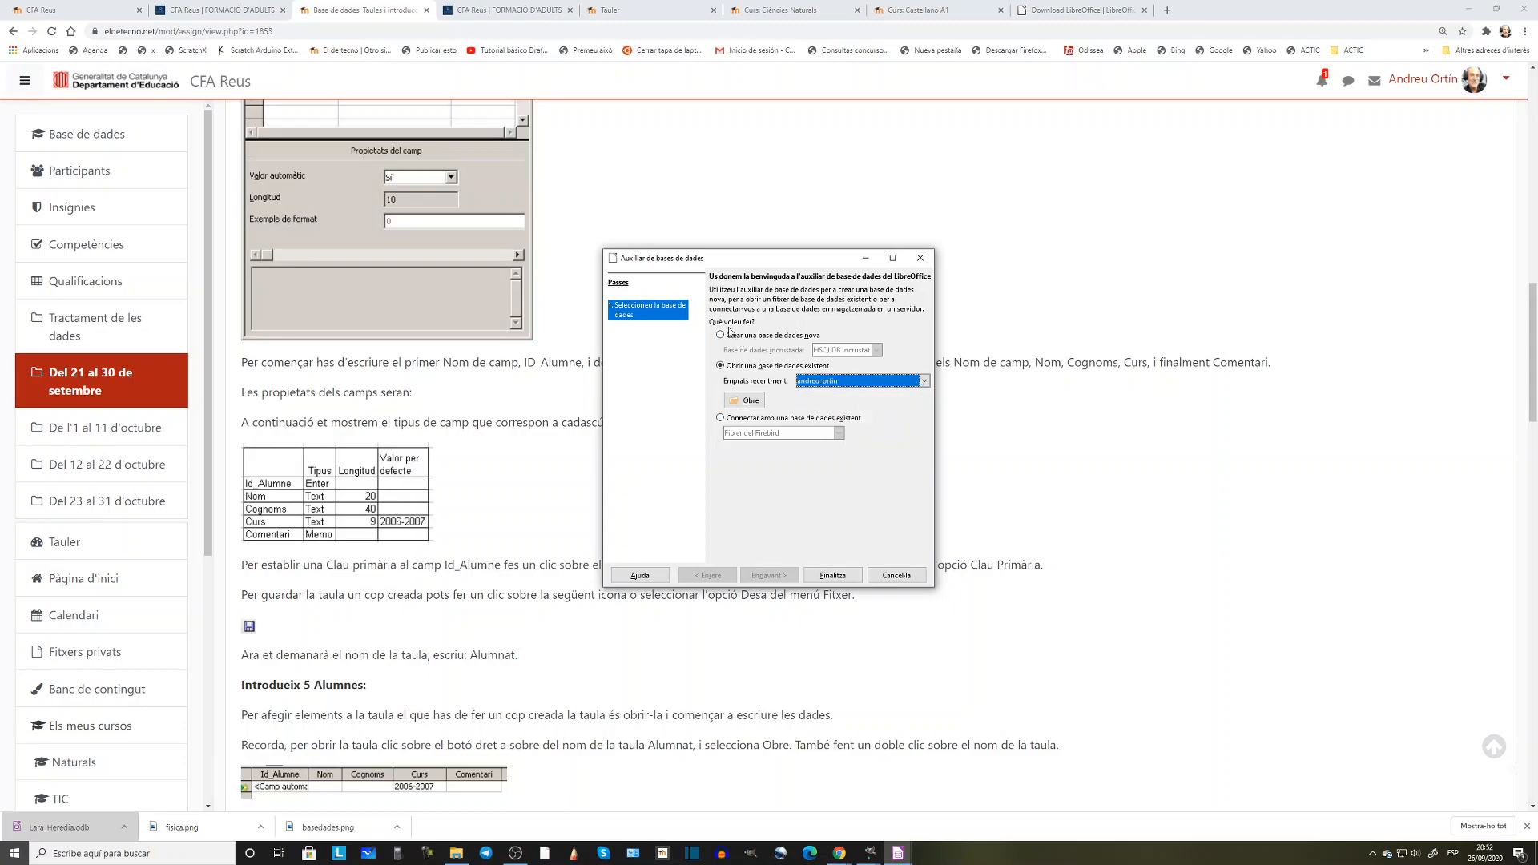
Choose to create a new embedded HSQLDB database, keep it registered and opened for editing, and finish the wizard
{"action": "left_click", "coordinate": [722, 335]}
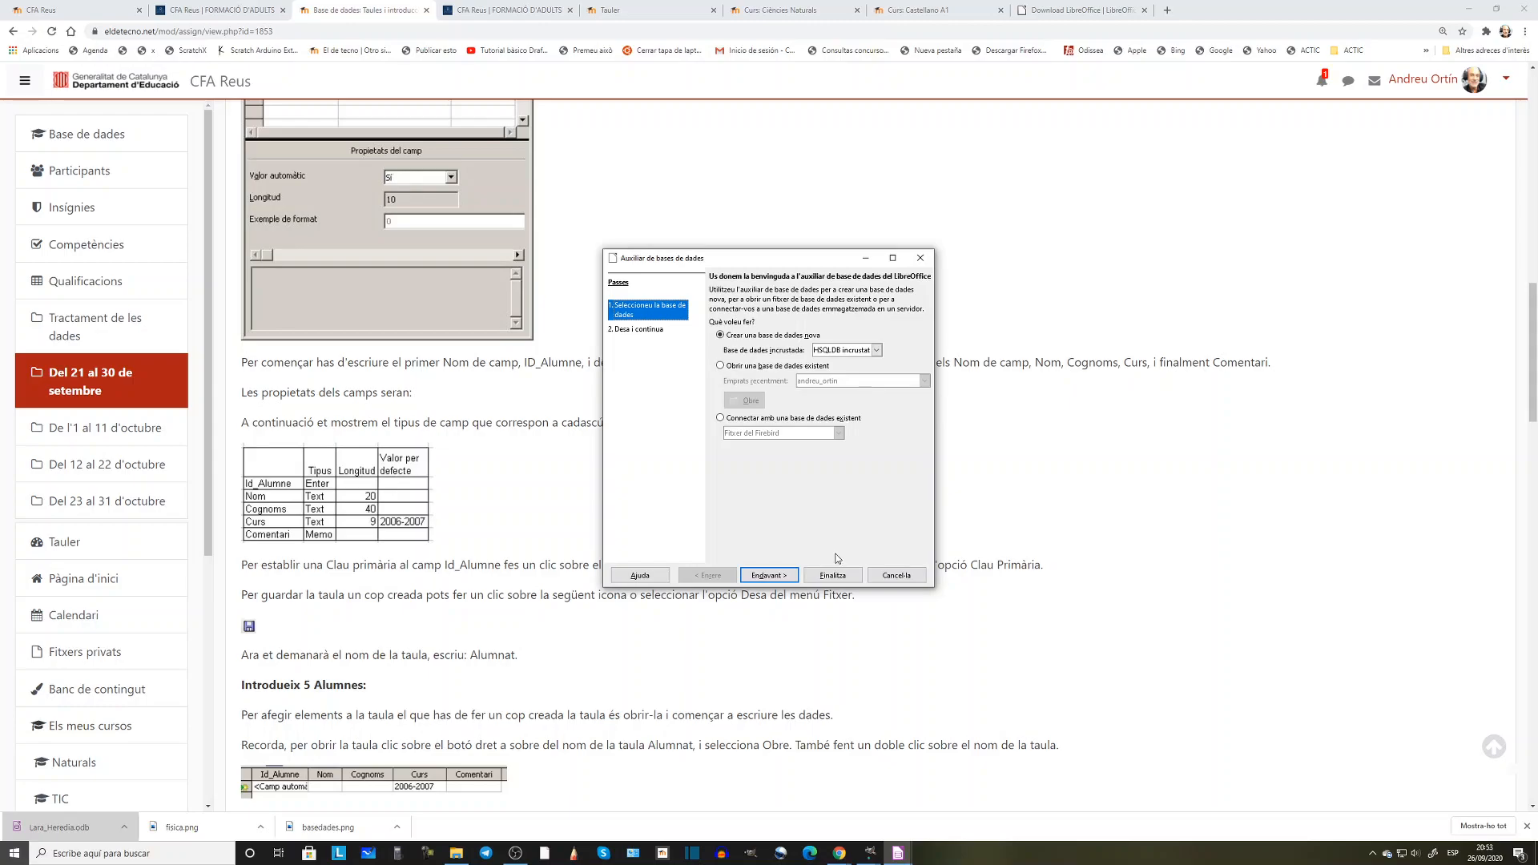
{"action": "left_click", "coordinate": [768, 575]}
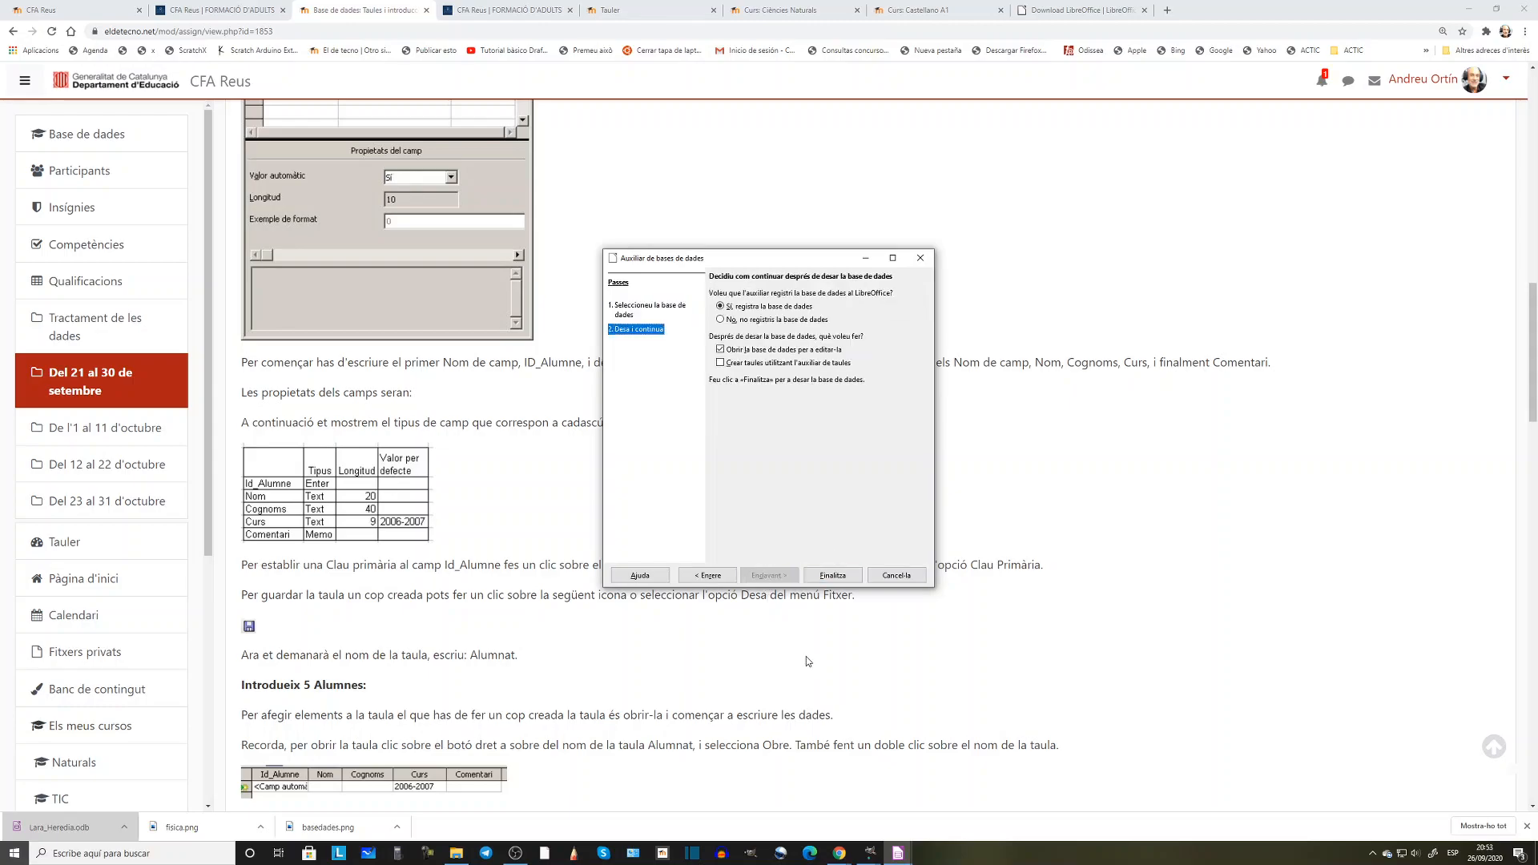
{"action": "left_click", "coordinate": [832, 577]}
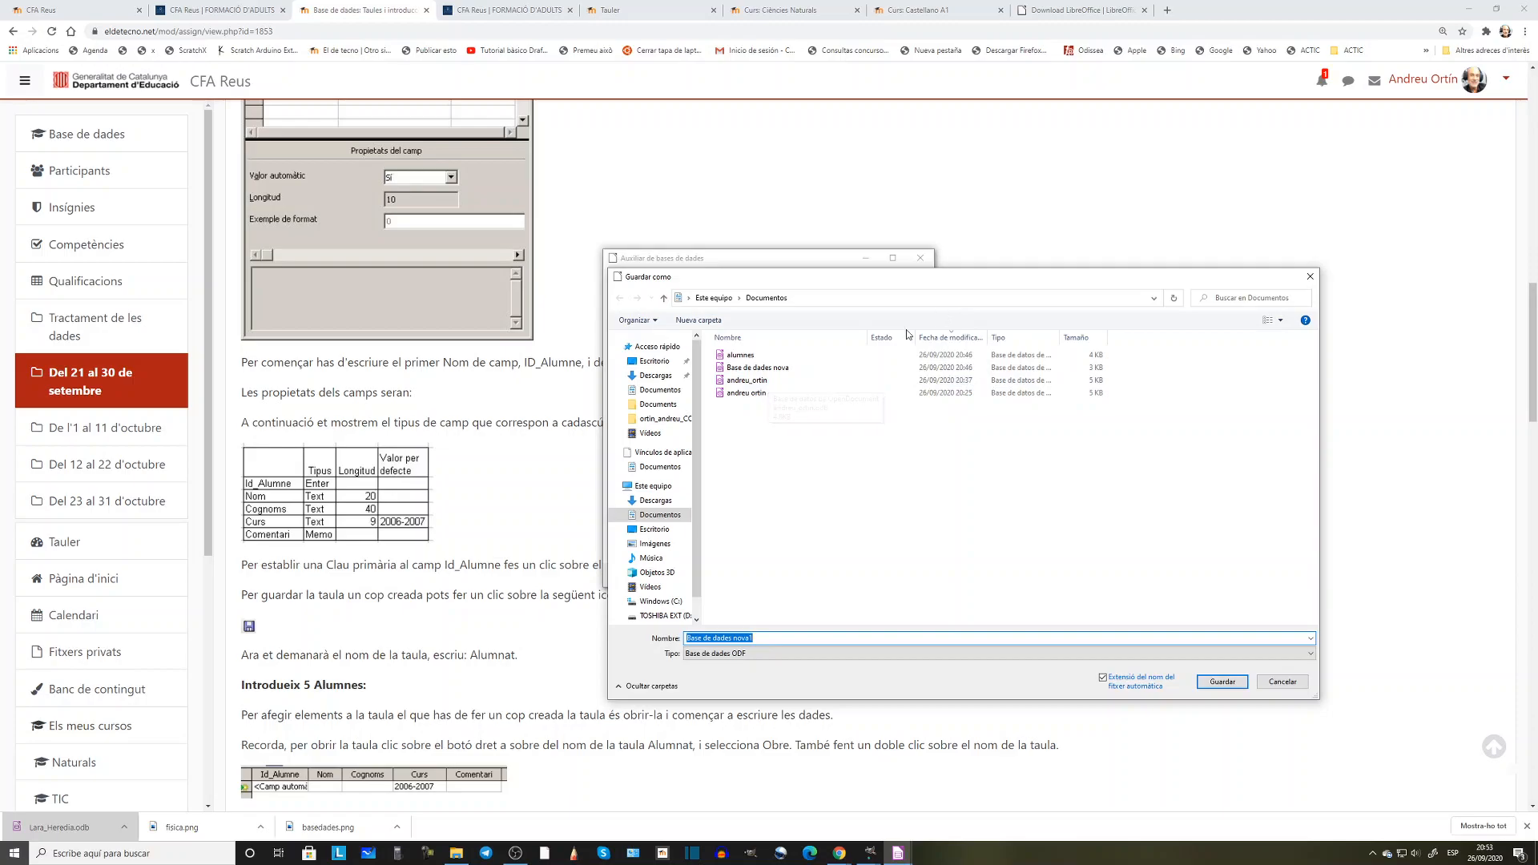
Save the new database as alumnes in the Documentos folder, replacing the existing file of that name
{"action": "left_click", "coordinate": [764, 637]}
{"action": "key", "text": "BackSpace"}
{"action": "key", "text": "BackSpace"}
{"action": "key", "text": "BackSpace"}
{"action": "key", "text": "BackSpace"}
{"action": "key", "text": "BackSpace"}
{"action": "key", "text": "BackSpace"}
{"action": "key", "text": "BackSpace"}
{"action": "key", "text": "BackSpace"}
{"action": "key", "text": "BackSpace"}
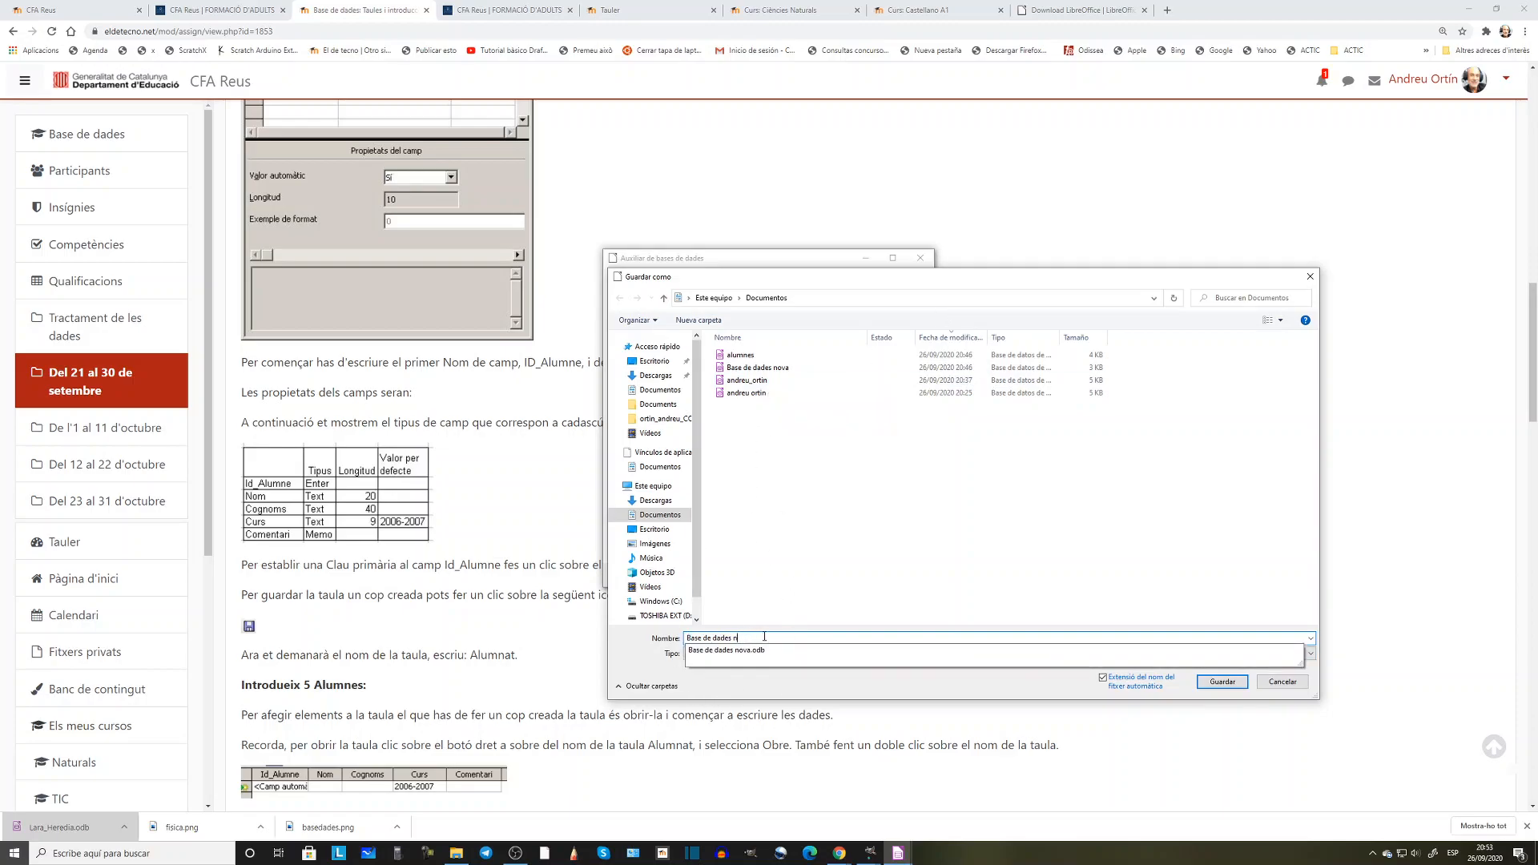
{"action": "key", "text": "BackSpace"}
{"action": "key", "text": "BackSpace"}
{"action": "key", "text": "BackSpace"}
{"action": "key", "text": "BackSpace"}
{"action": "key", "text": "BackSpace"}
{"action": "key", "text": "BackSpace"}
{"action": "key", "text": "BackSpace"}
{"action": "key", "text": "BackSpace"}
{"action": "key", "text": "BackSpace"}
{"action": "key", "text": "BackSpace"}
{"action": "type", "text": "a"}
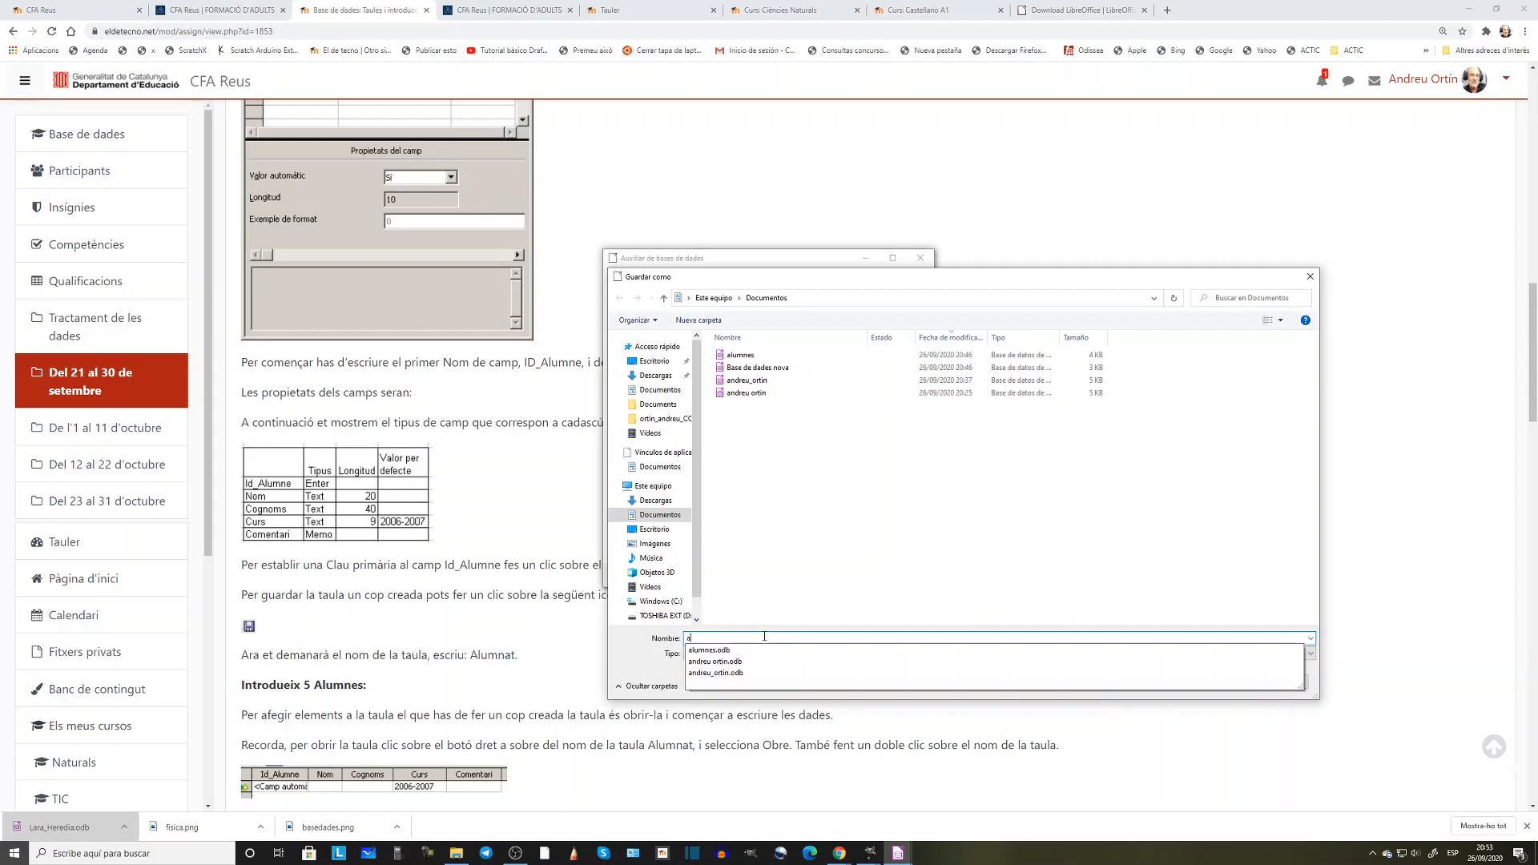
{"action": "type", "text": "lumnes"}
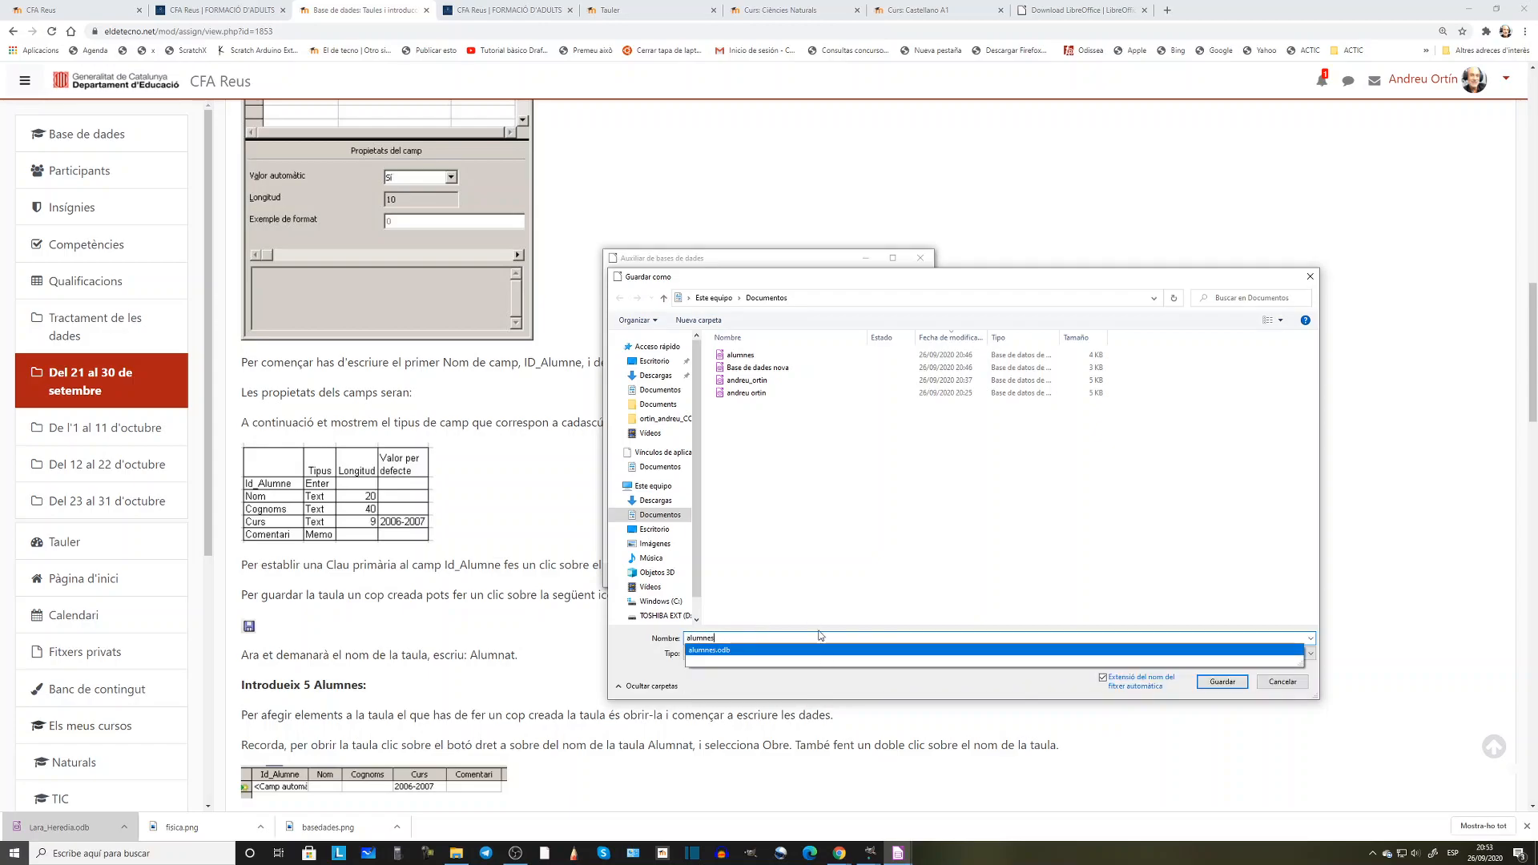
{"action": "left_click", "coordinate": [709, 649]}
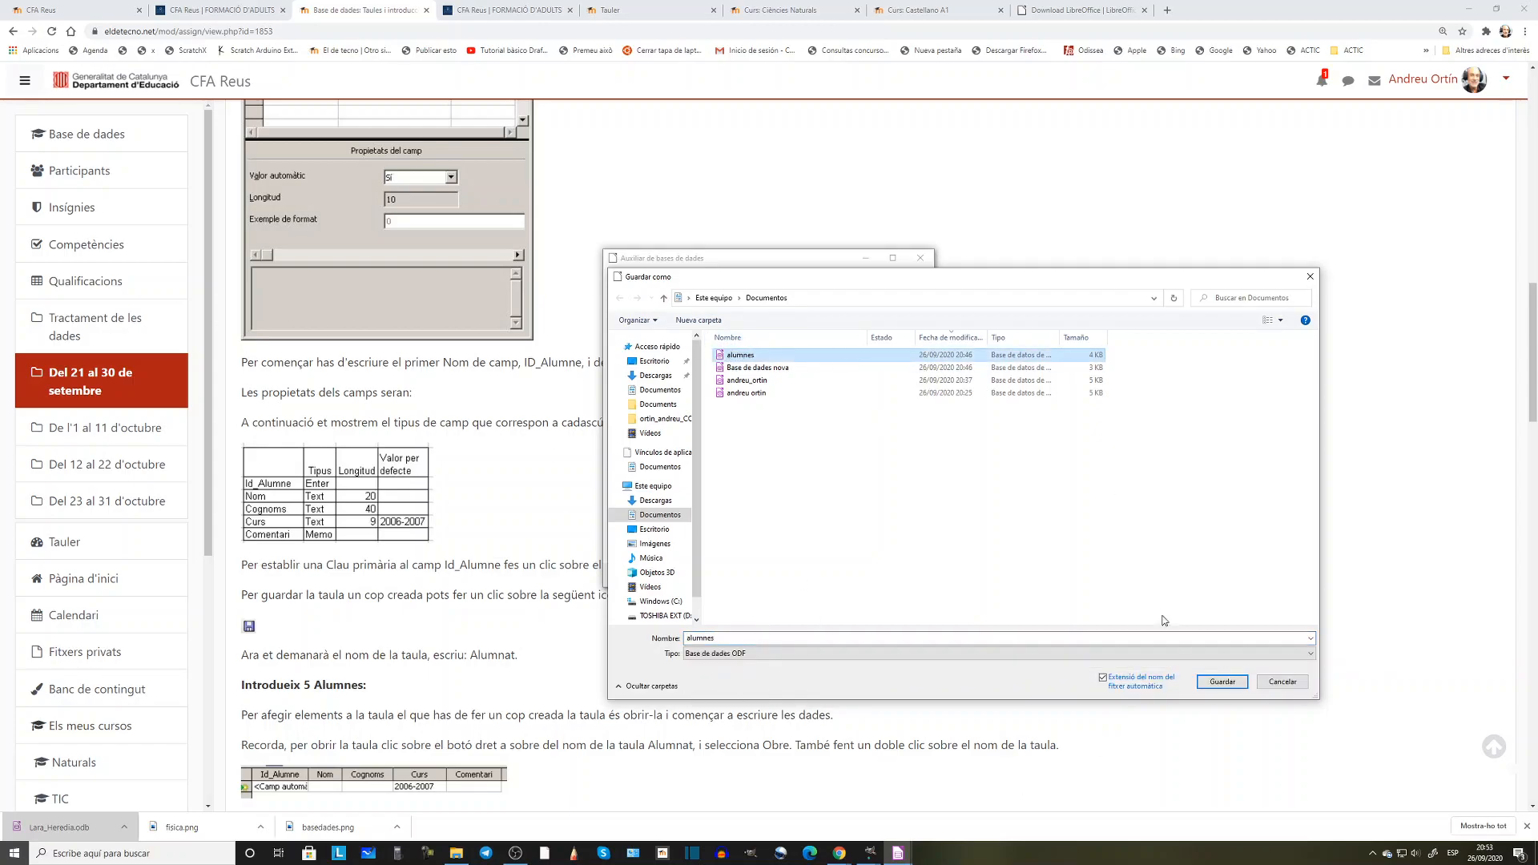
{"action": "left_click", "coordinate": [1236, 688]}
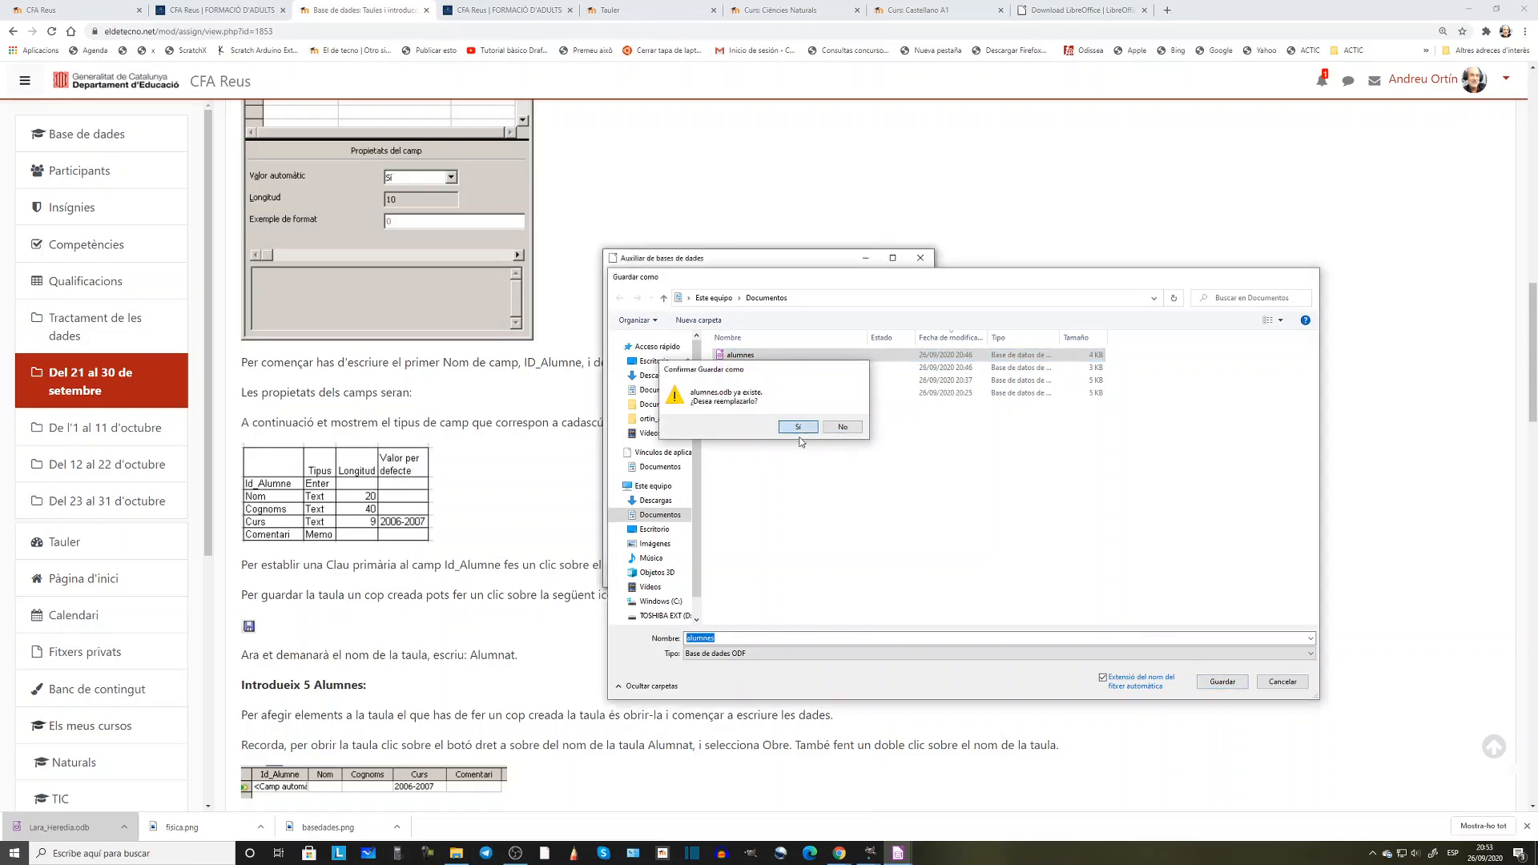
{"action": "left_click", "coordinate": [801, 428]}
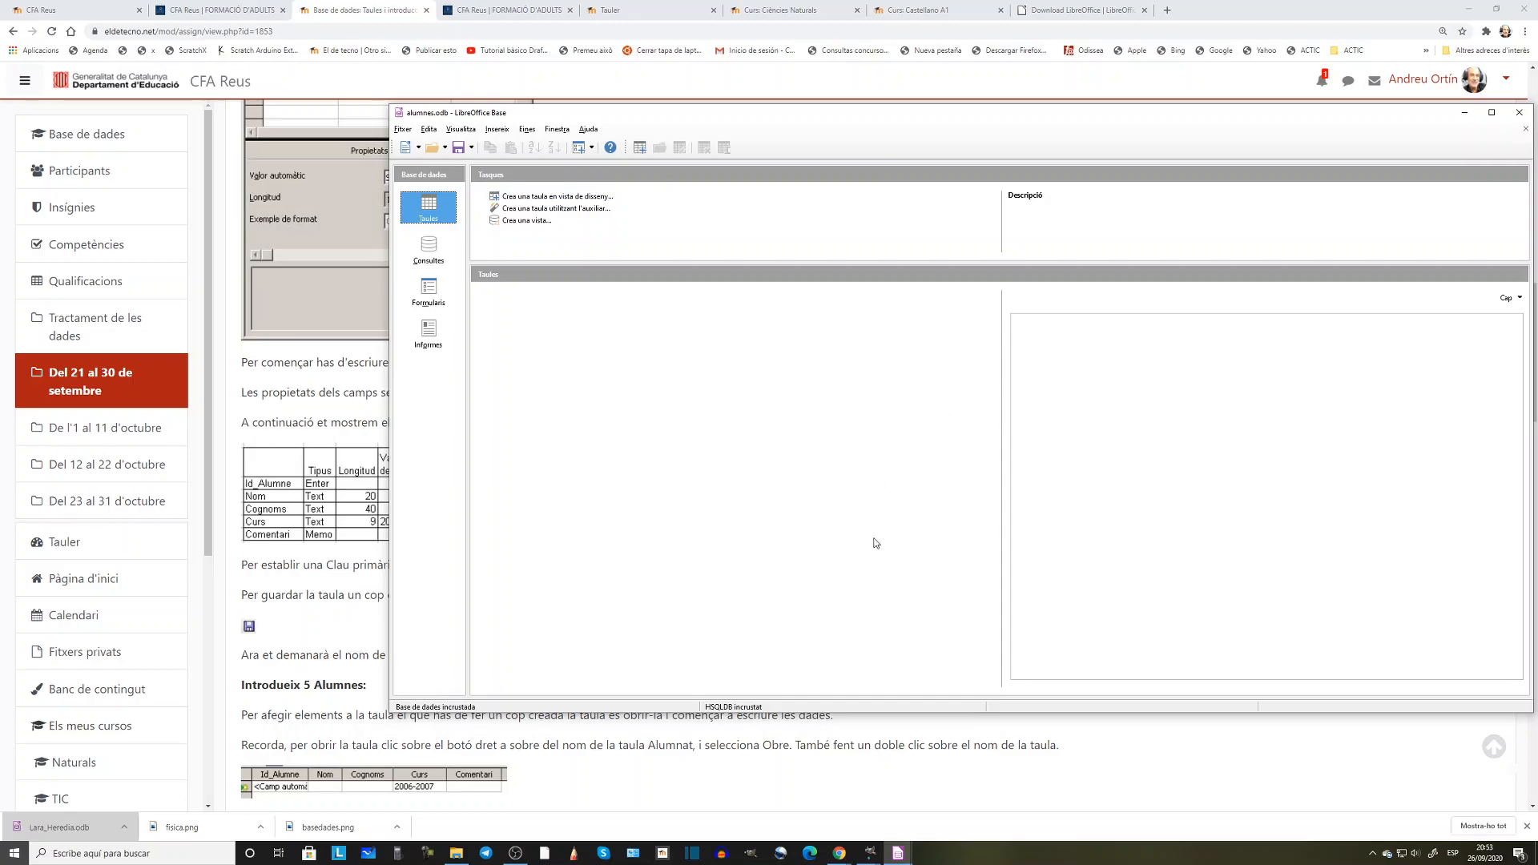
Add the jdk1.8.0_202 folder from C:\Archivos de programa\Java as a Java runtime in LibreOffice's advanced options, and close the options
{"action": "left_click", "coordinate": [528, 130]}
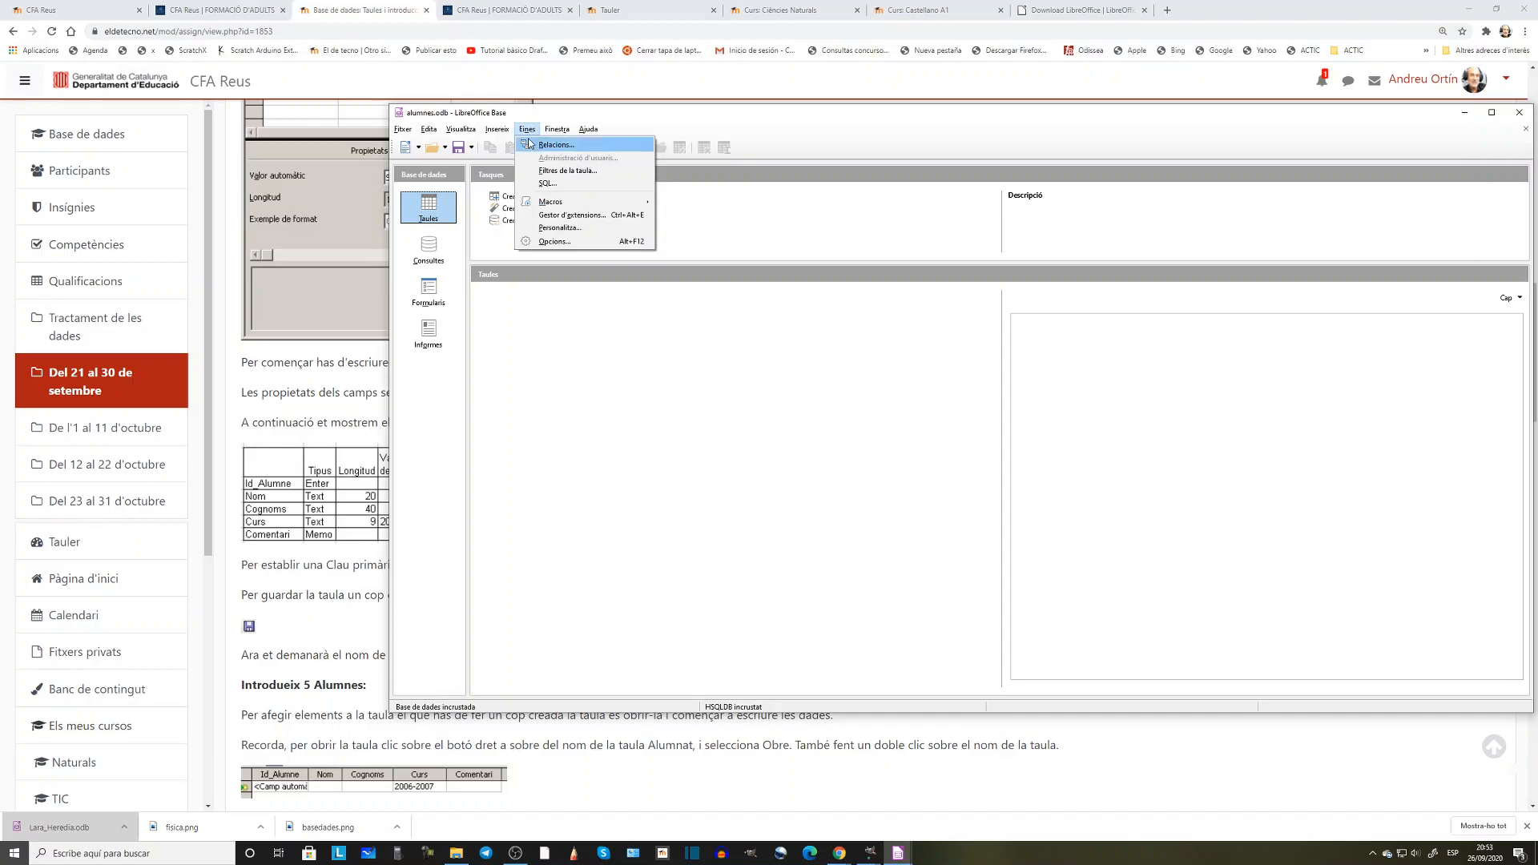
{"action": "left_click", "coordinate": [556, 242]}
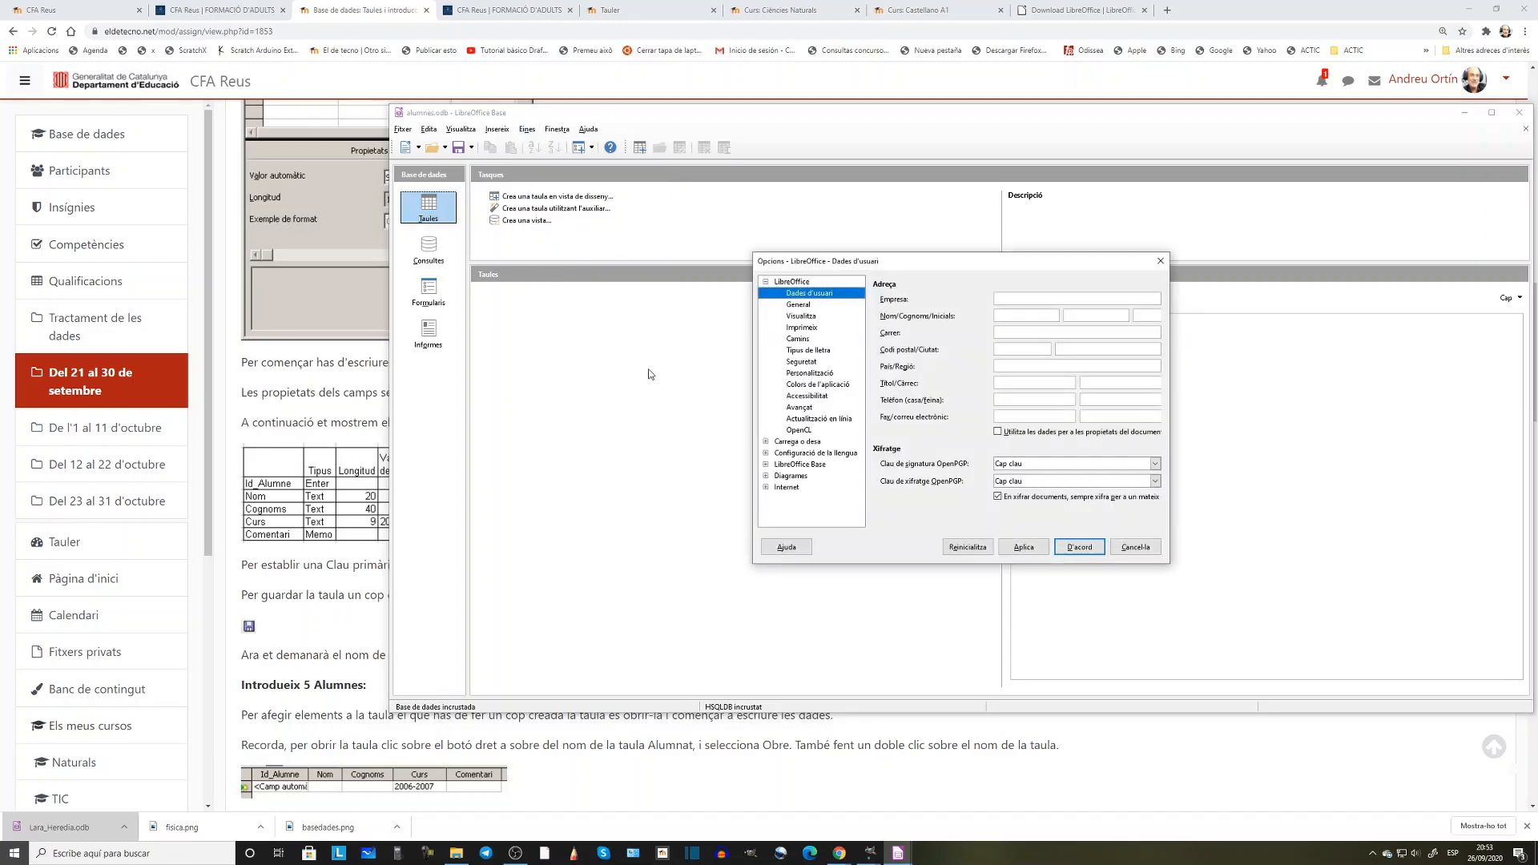
{"action": "left_click", "coordinate": [808, 408]}
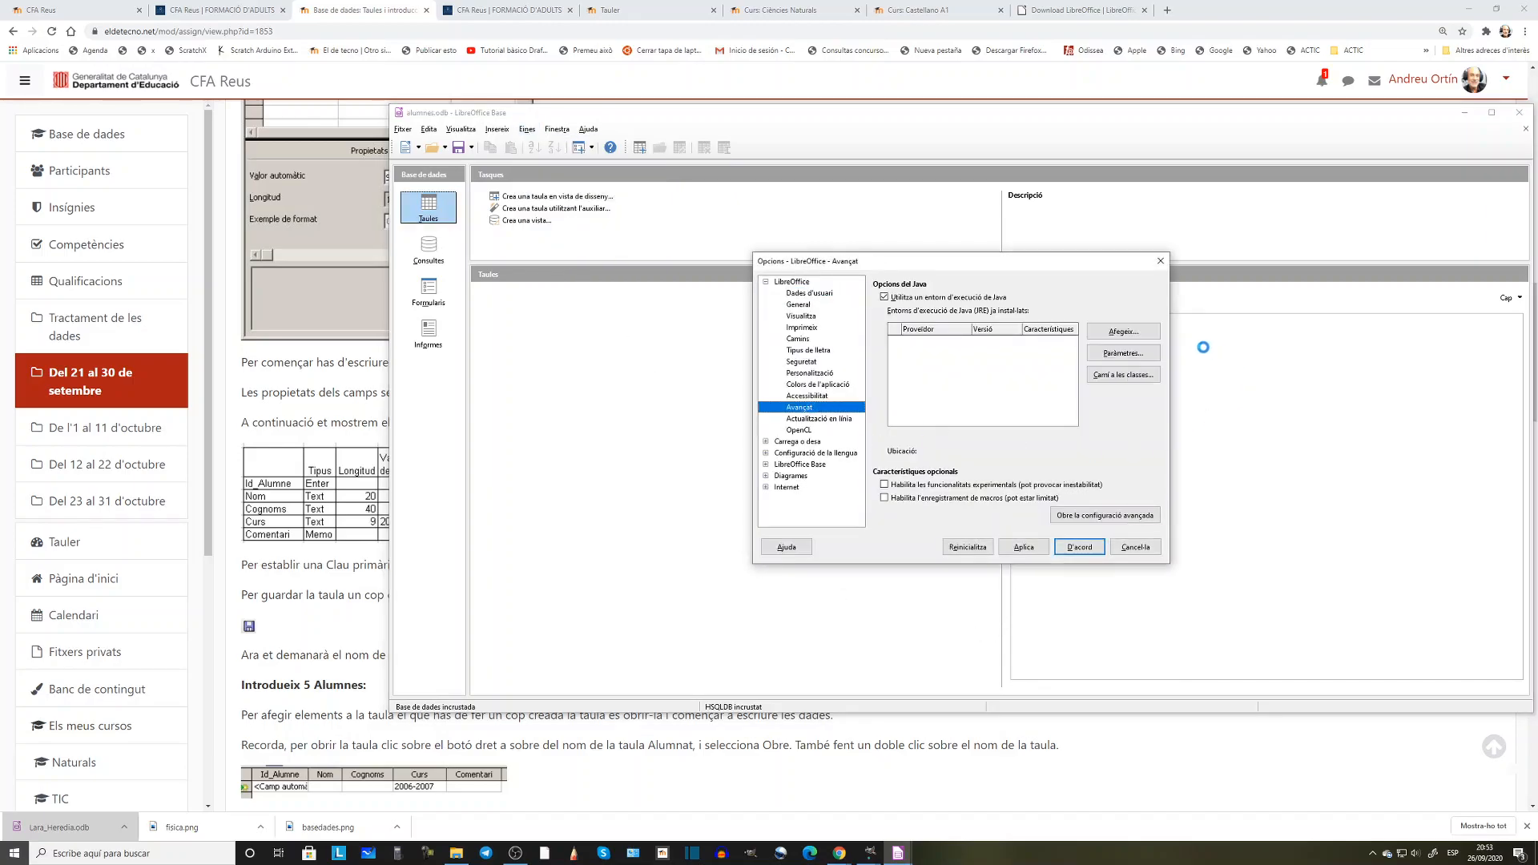
{"action": "left_click", "coordinate": [1140, 337]}
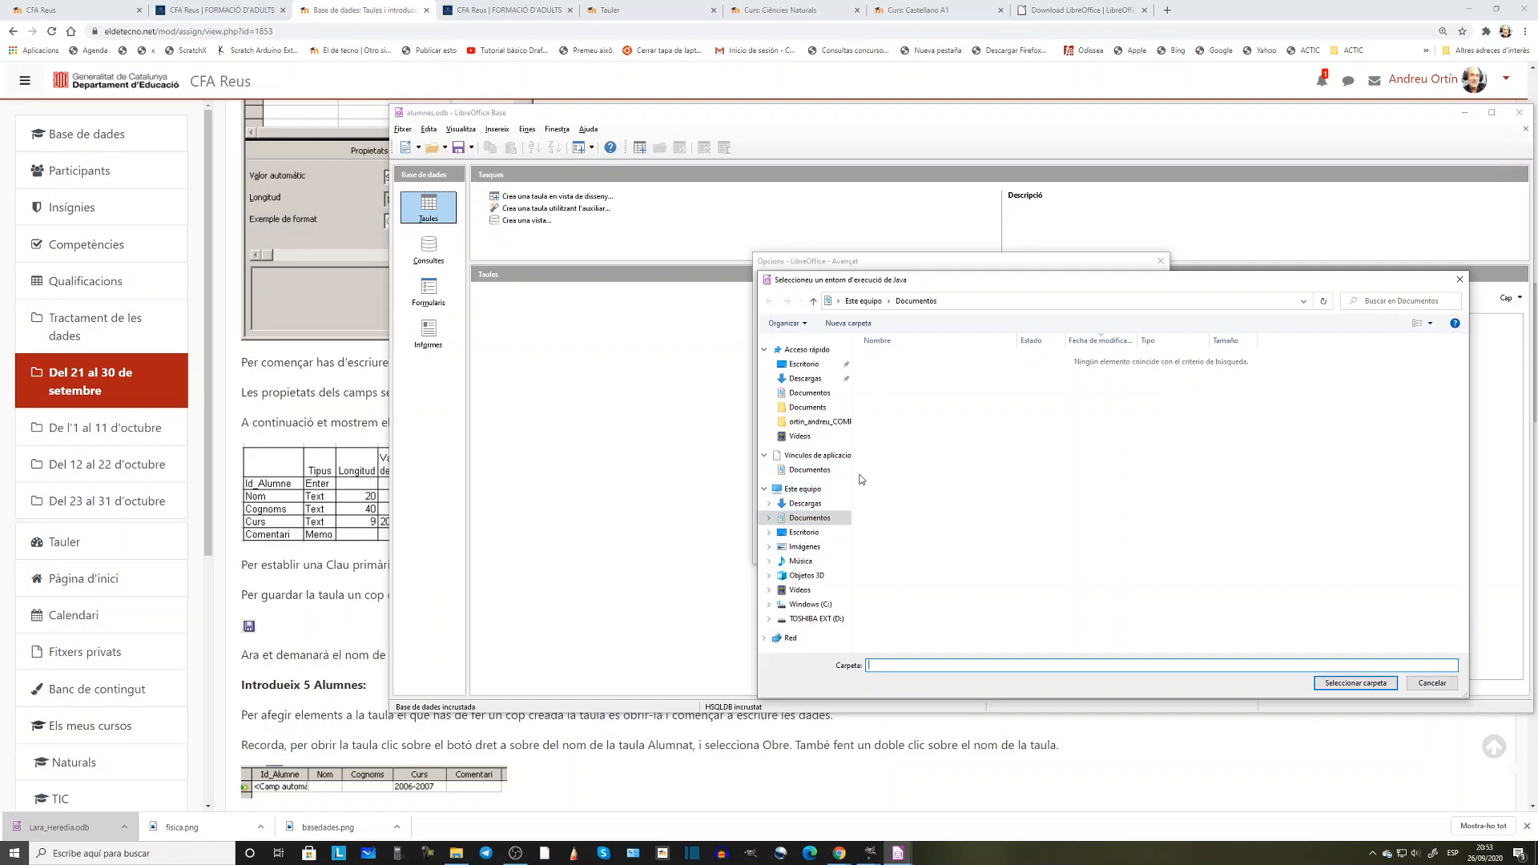
{"action": "left_click", "coordinate": [811, 604]}
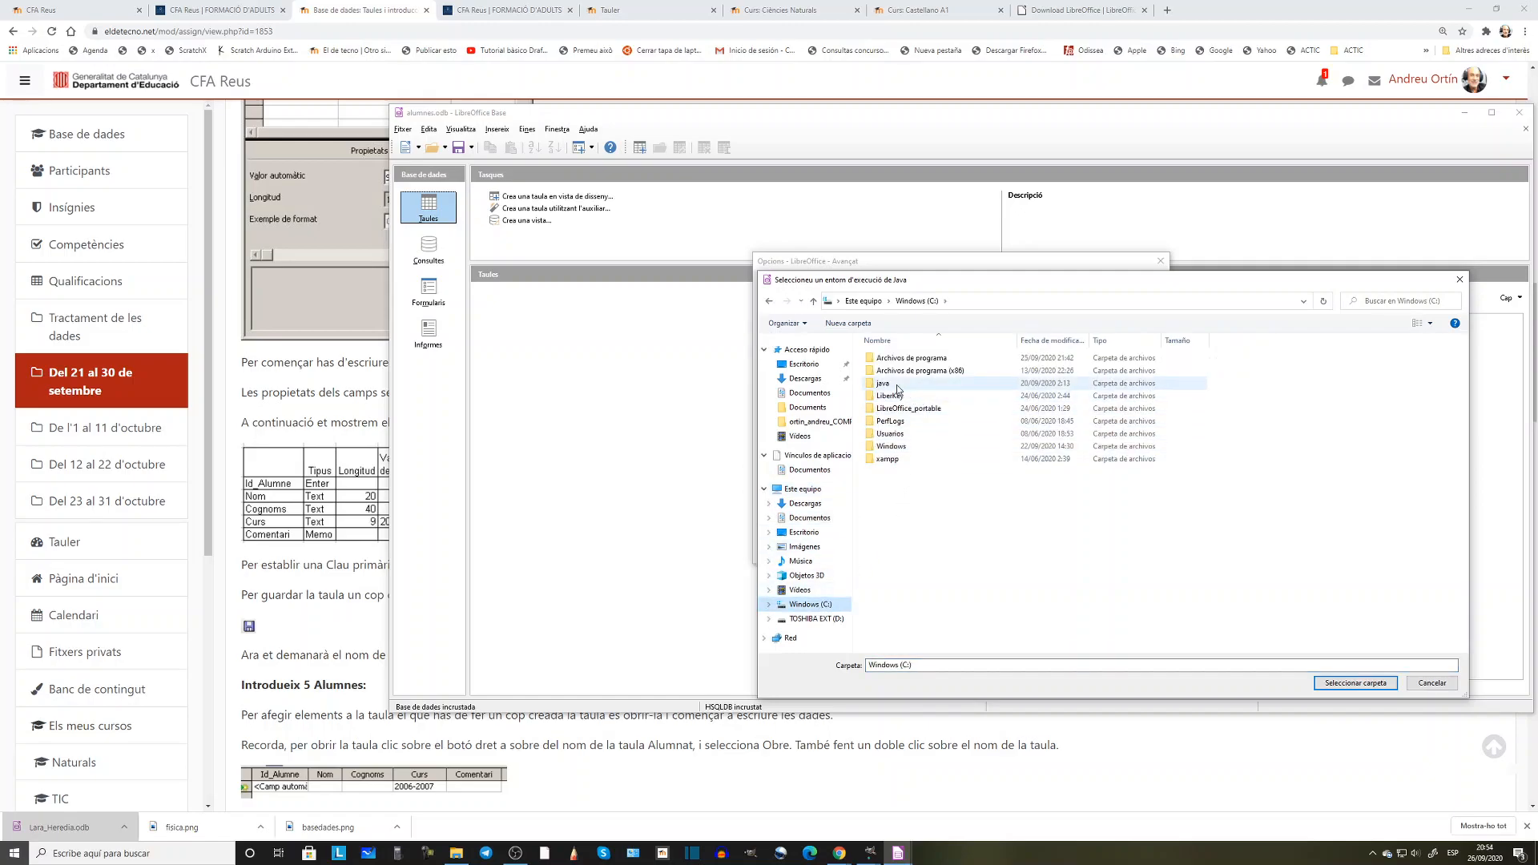
{"action": "double_click", "coordinate": [897, 385]}
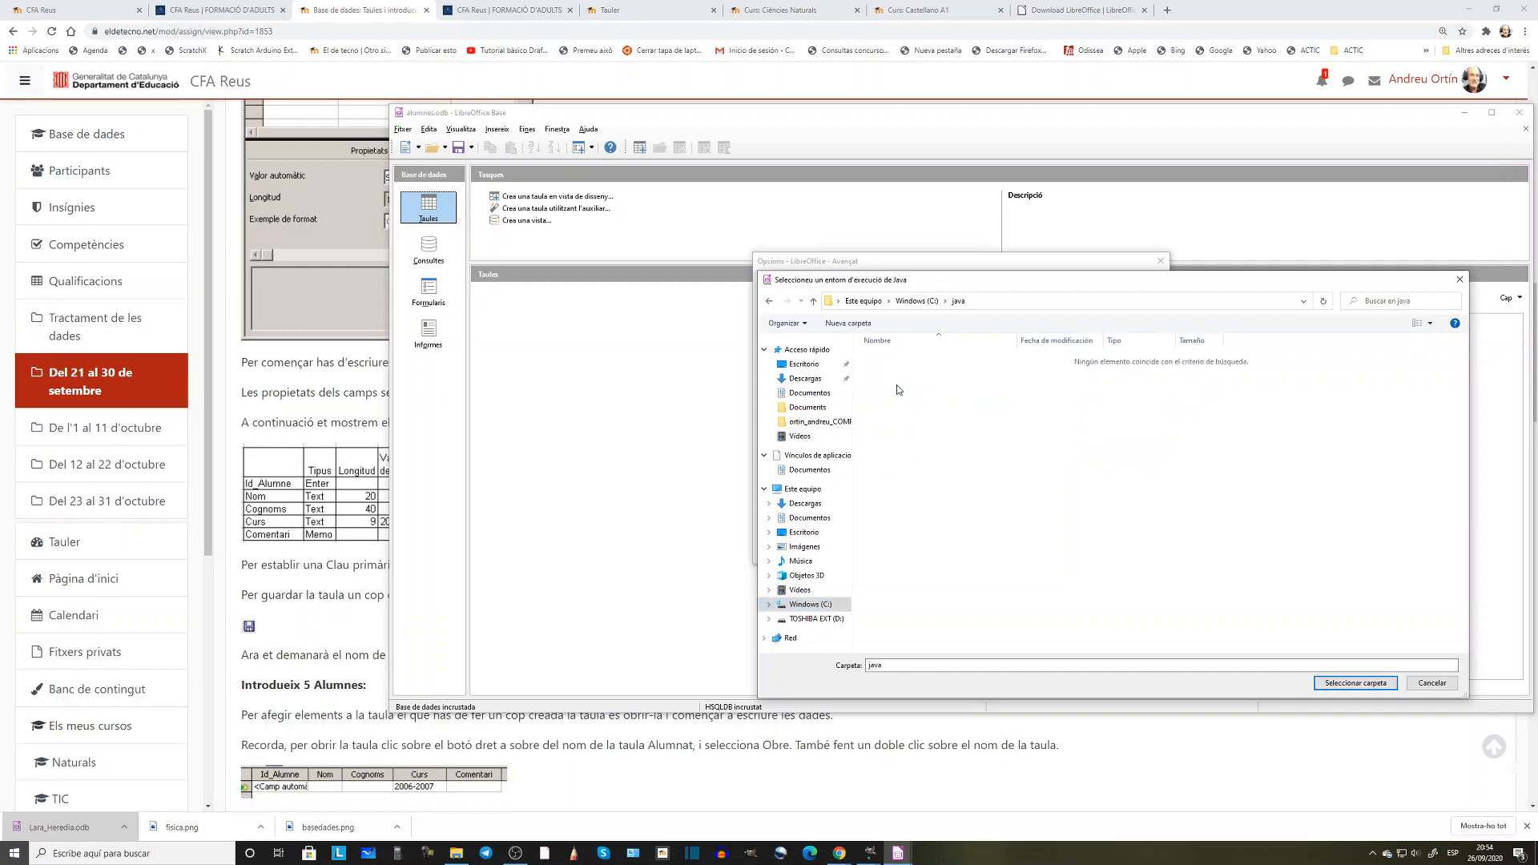
{"action": "left_click", "coordinate": [833, 609]}
{"action": "left_click", "coordinate": [941, 362]}
{"action": "double_click", "coordinate": [940, 363]}
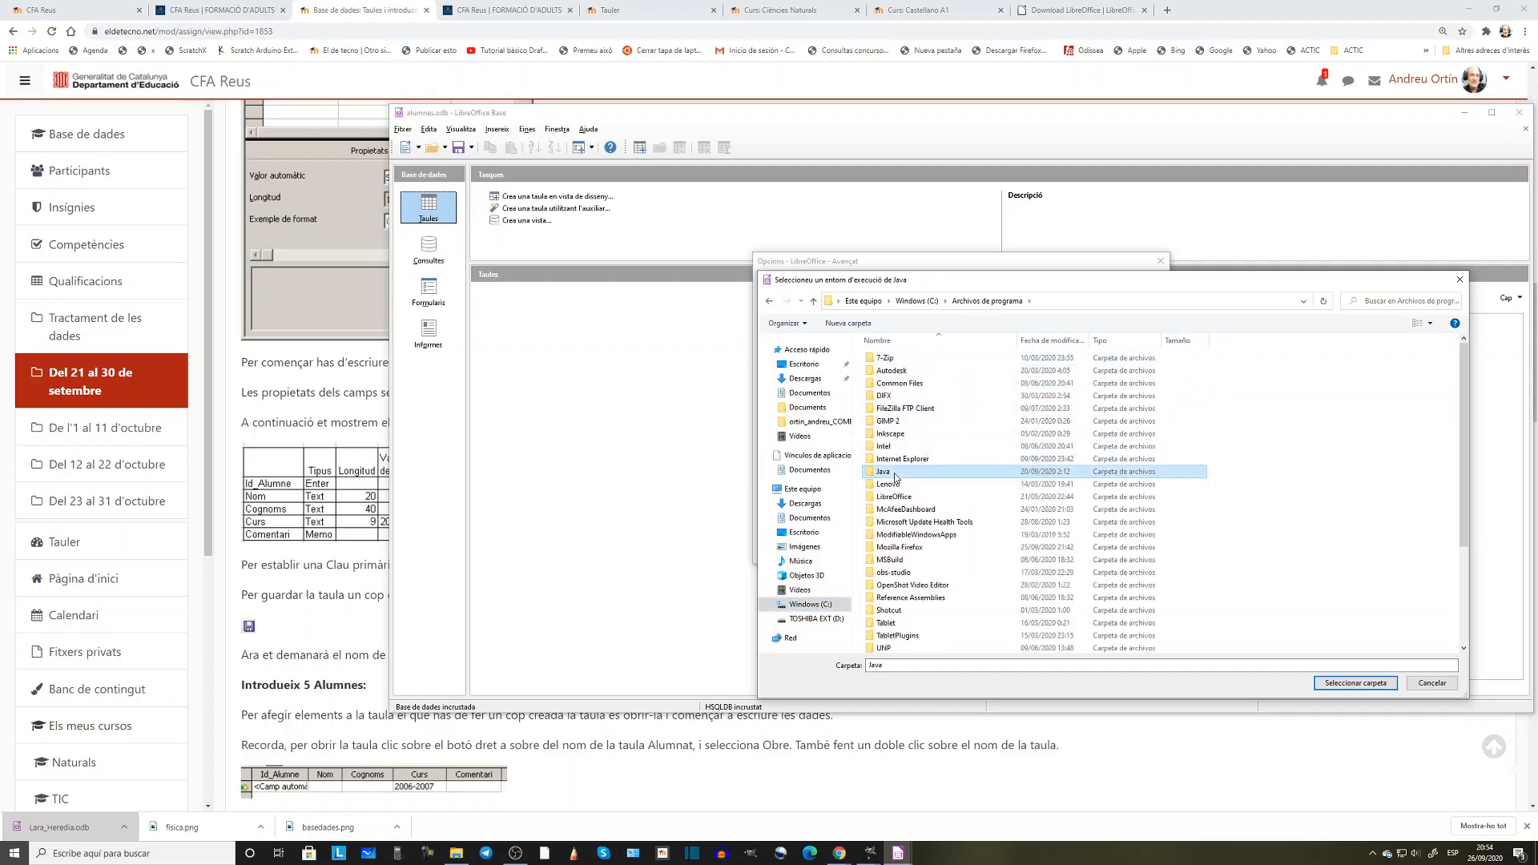
{"action": "double_click", "coordinate": [897, 476]}
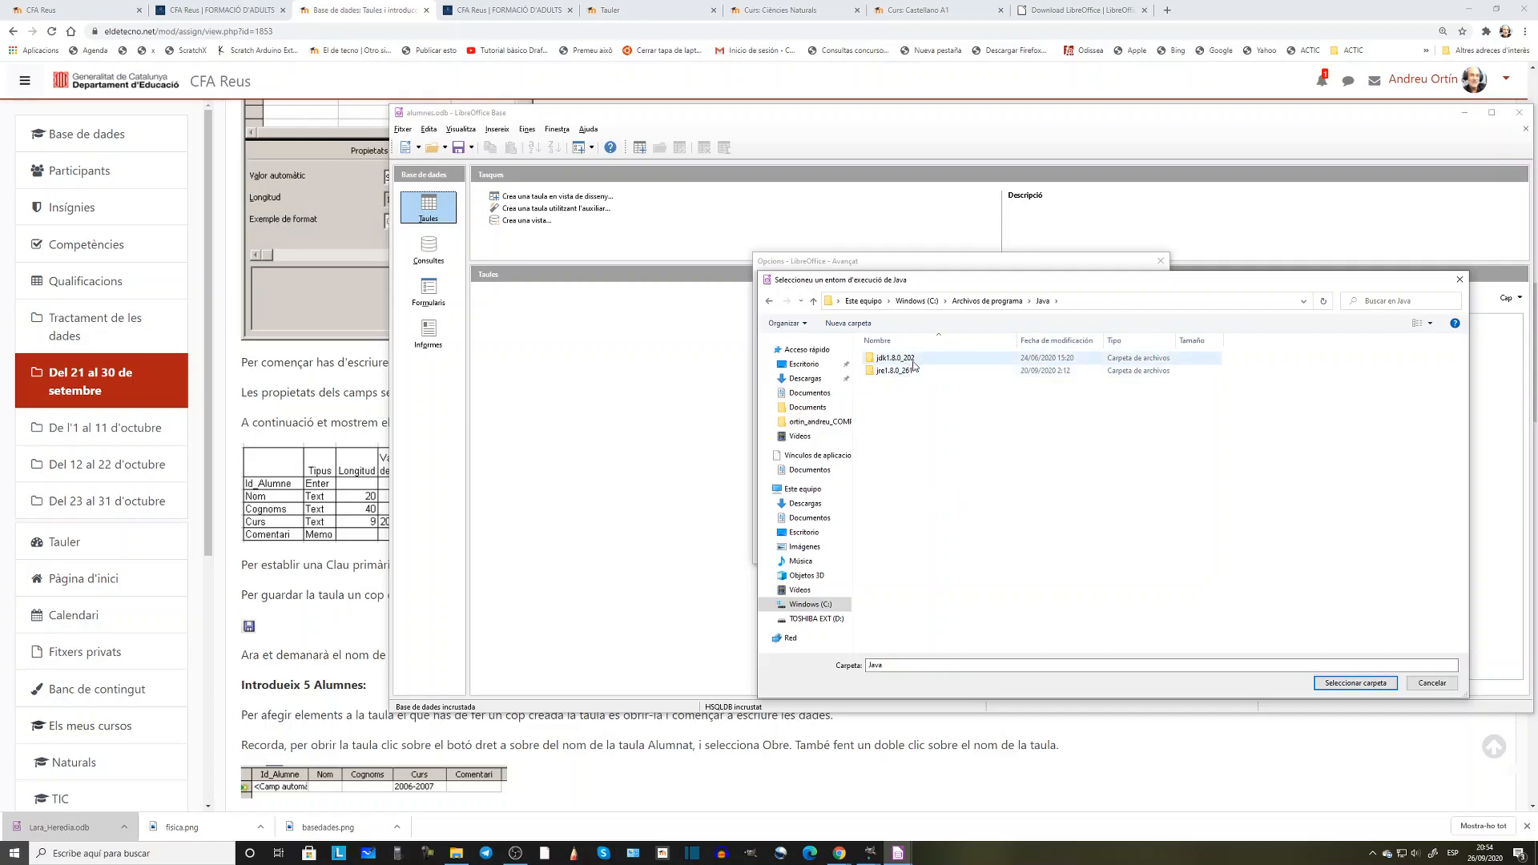
{"action": "left_click", "coordinate": [915, 361]}
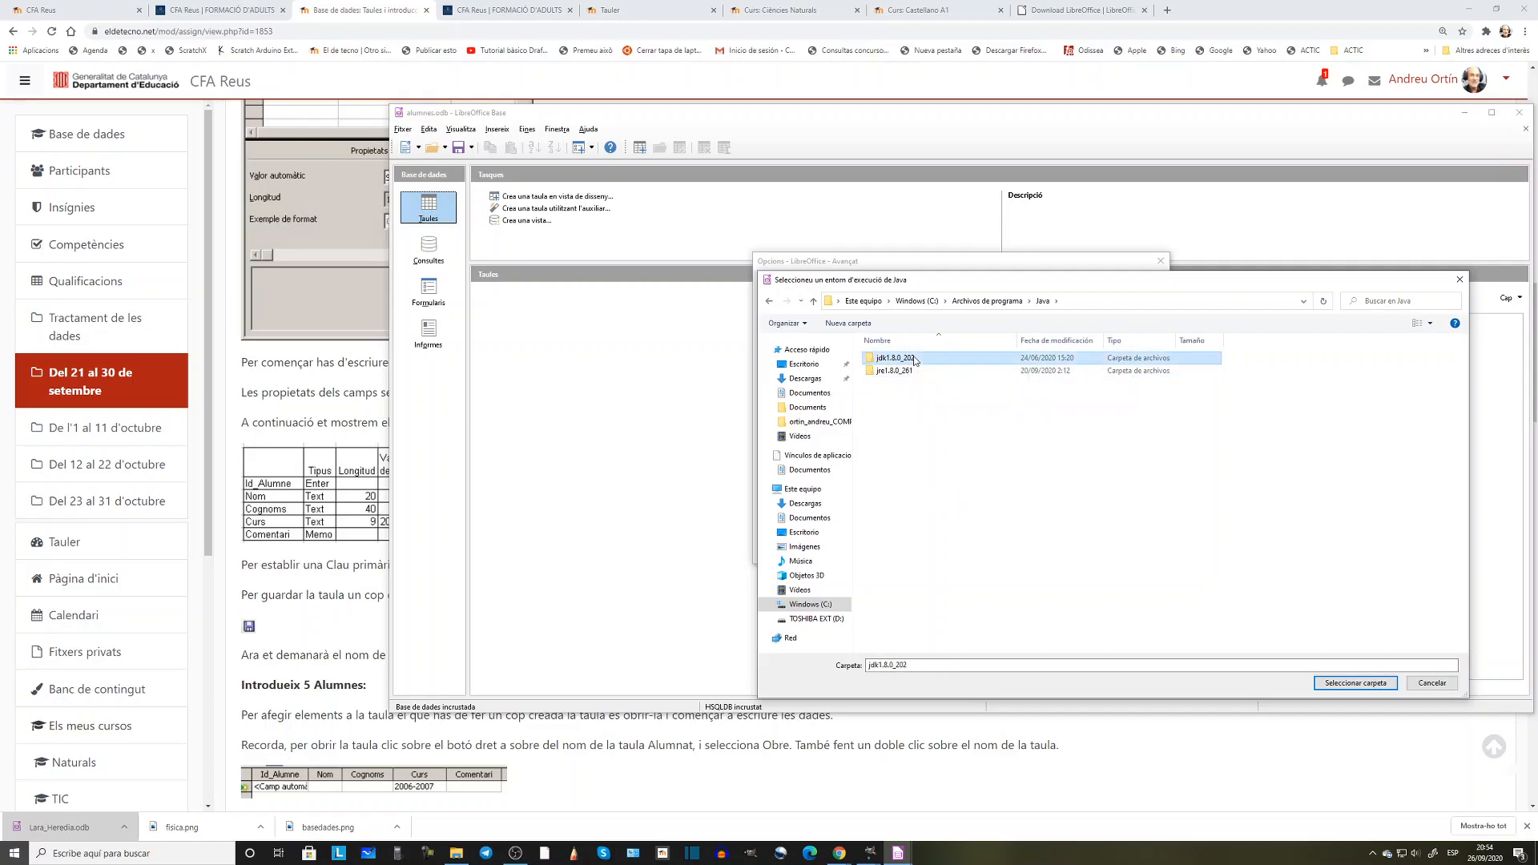
{"action": "left_click", "coordinate": [1356, 683]}
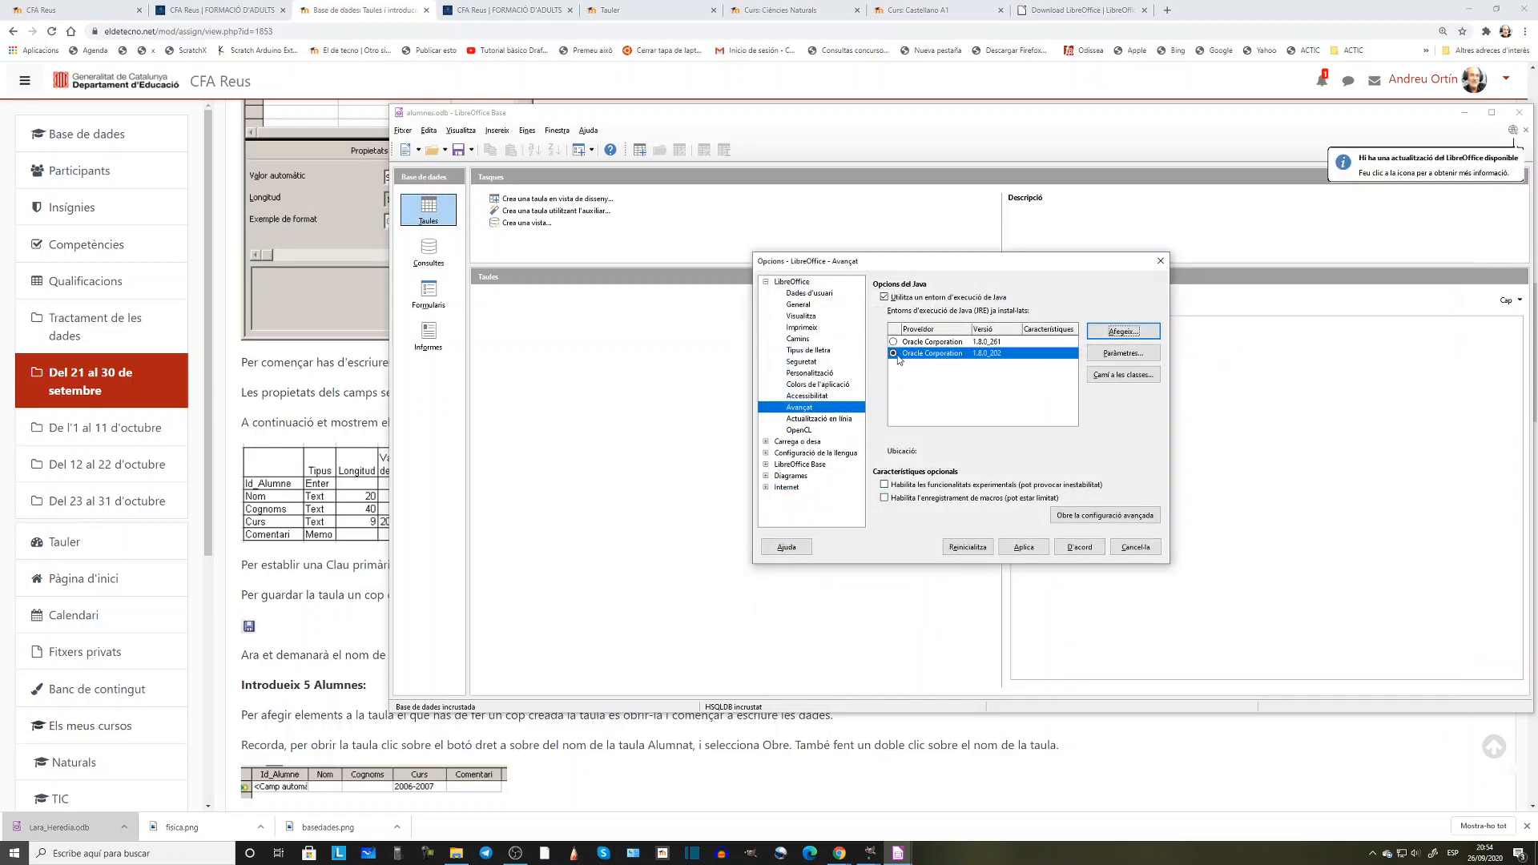
{"action": "left_click", "coordinate": [1148, 552]}
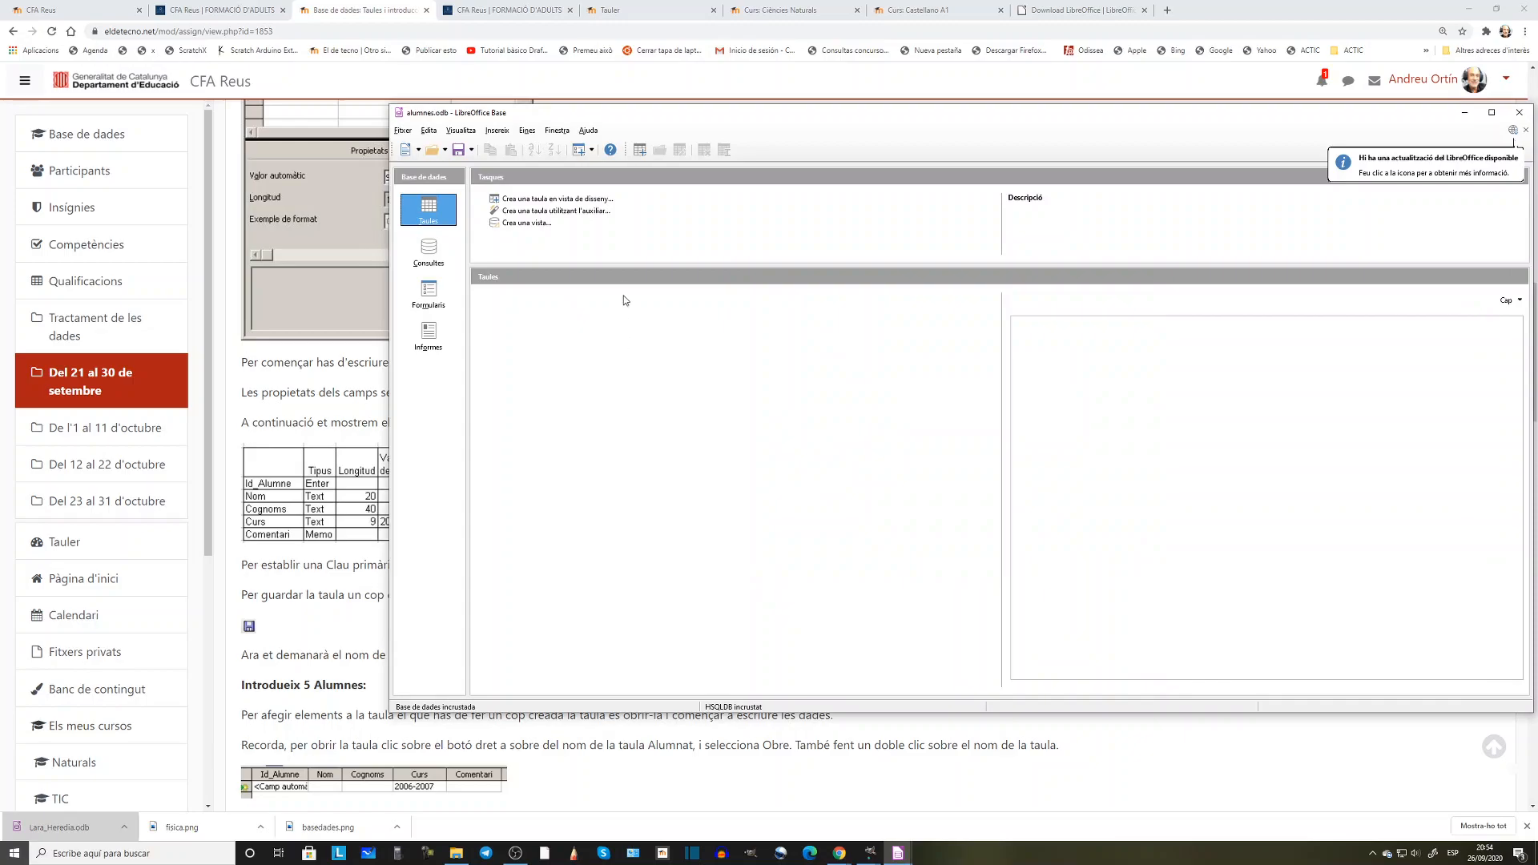
Reopen the options at the Java settings and accept them with Oracle runtime 1.8.0_202 selected
{"action": "left_click", "coordinate": [528, 132]}
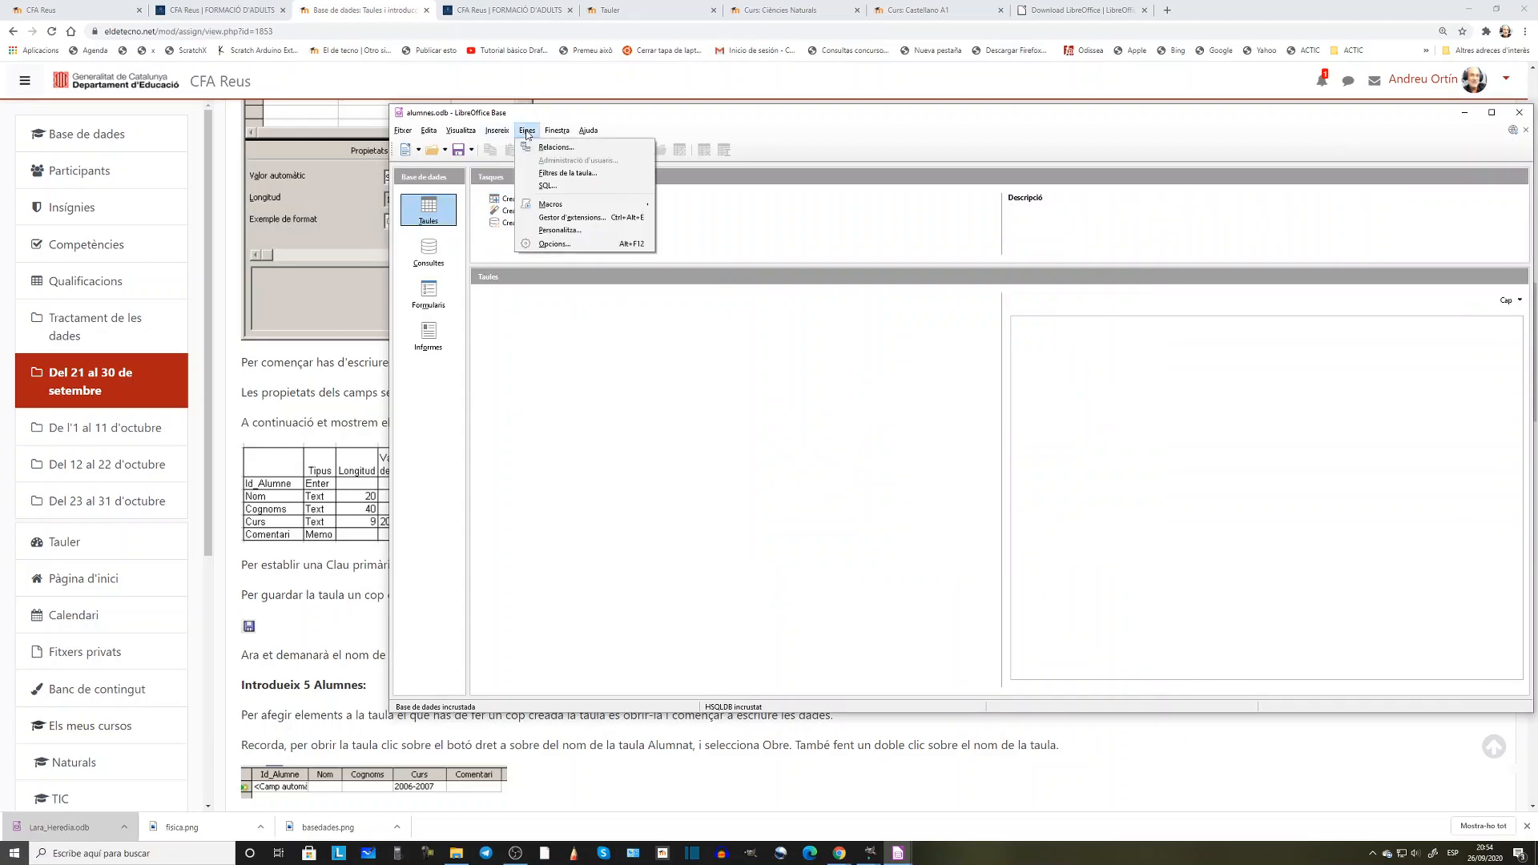
{"action": "left_click", "coordinate": [565, 251]}
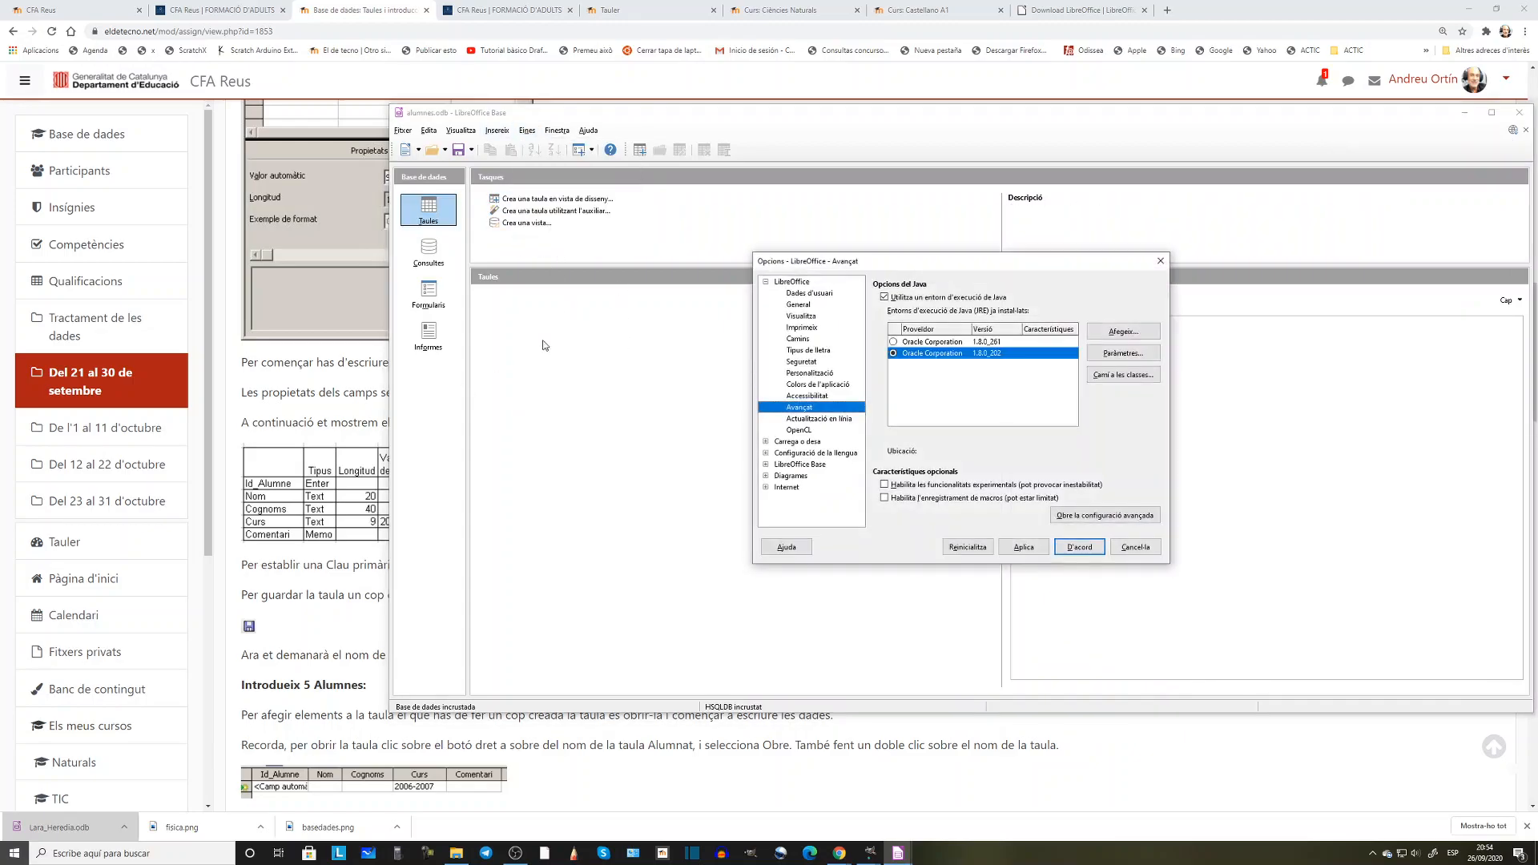
{"action": "left_click", "coordinate": [821, 454]}
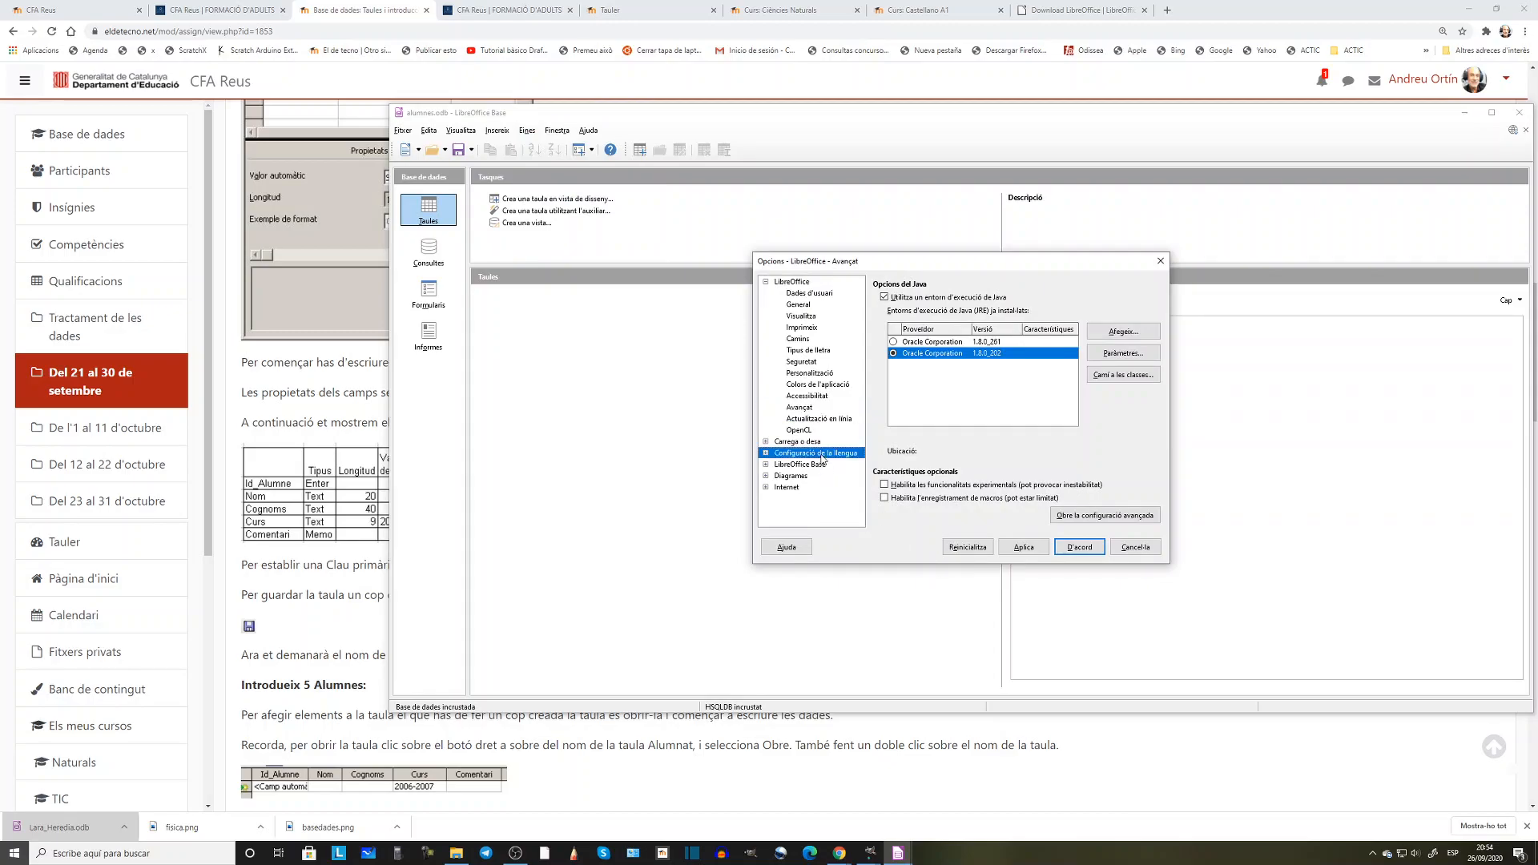
{"action": "left_click", "coordinate": [1097, 551]}
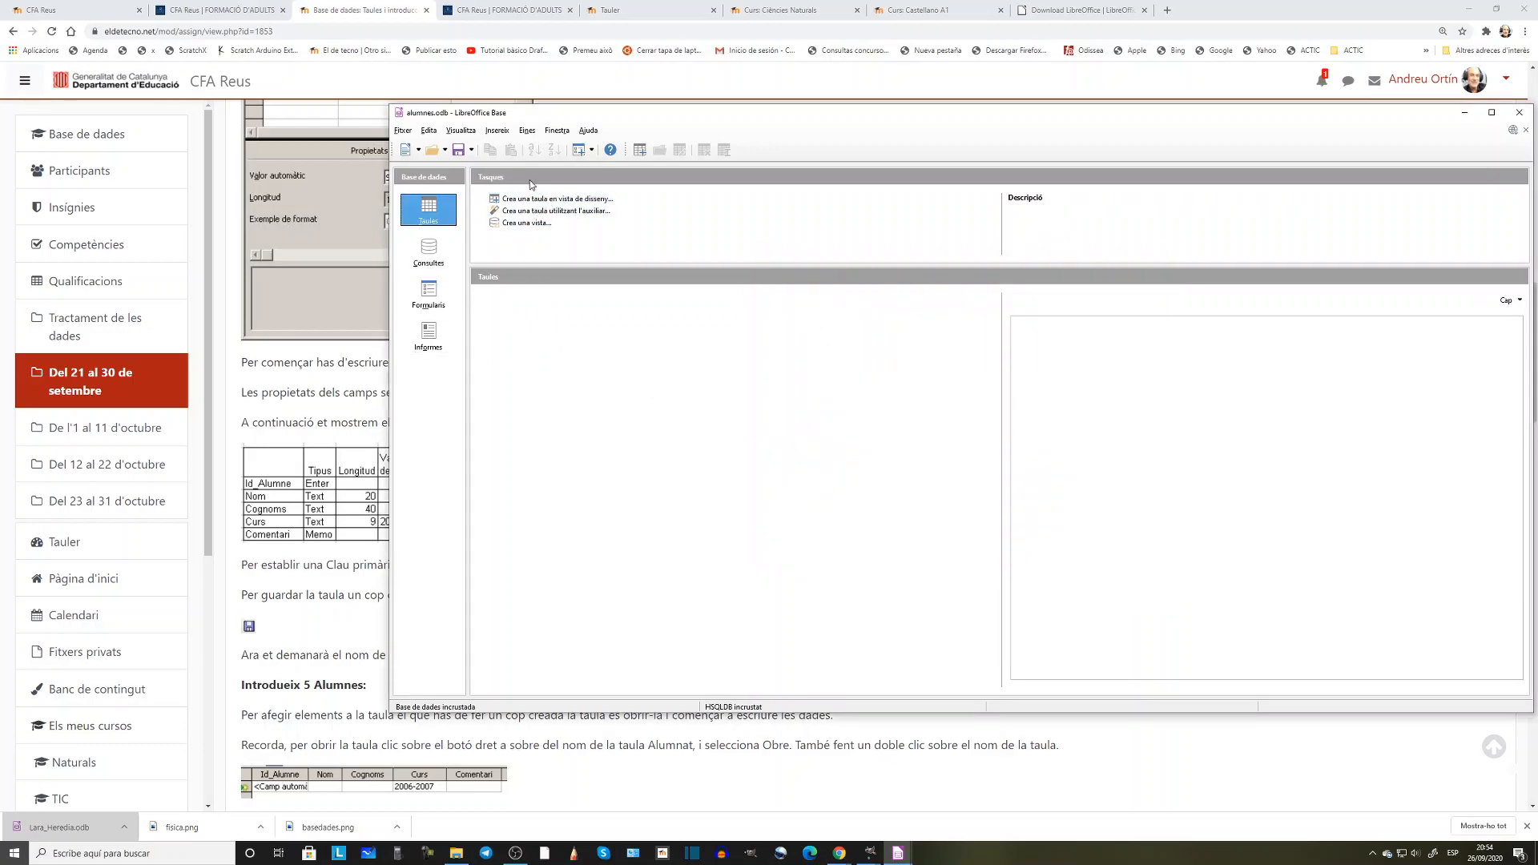
Create a table in design view, move its window clear of the assignment's field list, and add a field named Id_alumne
{"action": "left_click", "coordinate": [531, 200]}
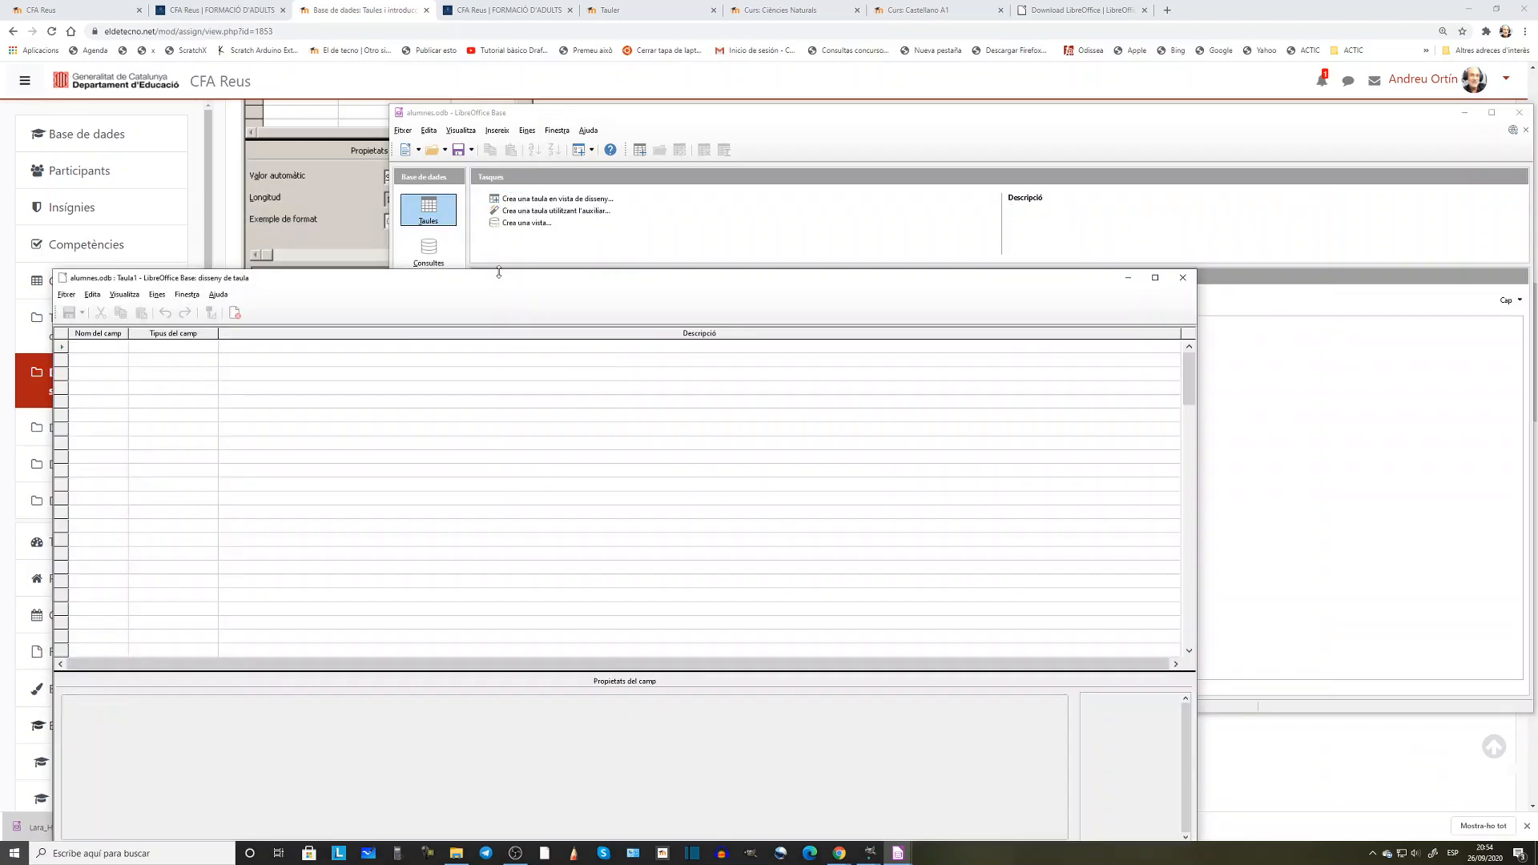
{"action": "left_click_drag", "start_coordinate": [344, 278], "coordinate": [948, 275]}
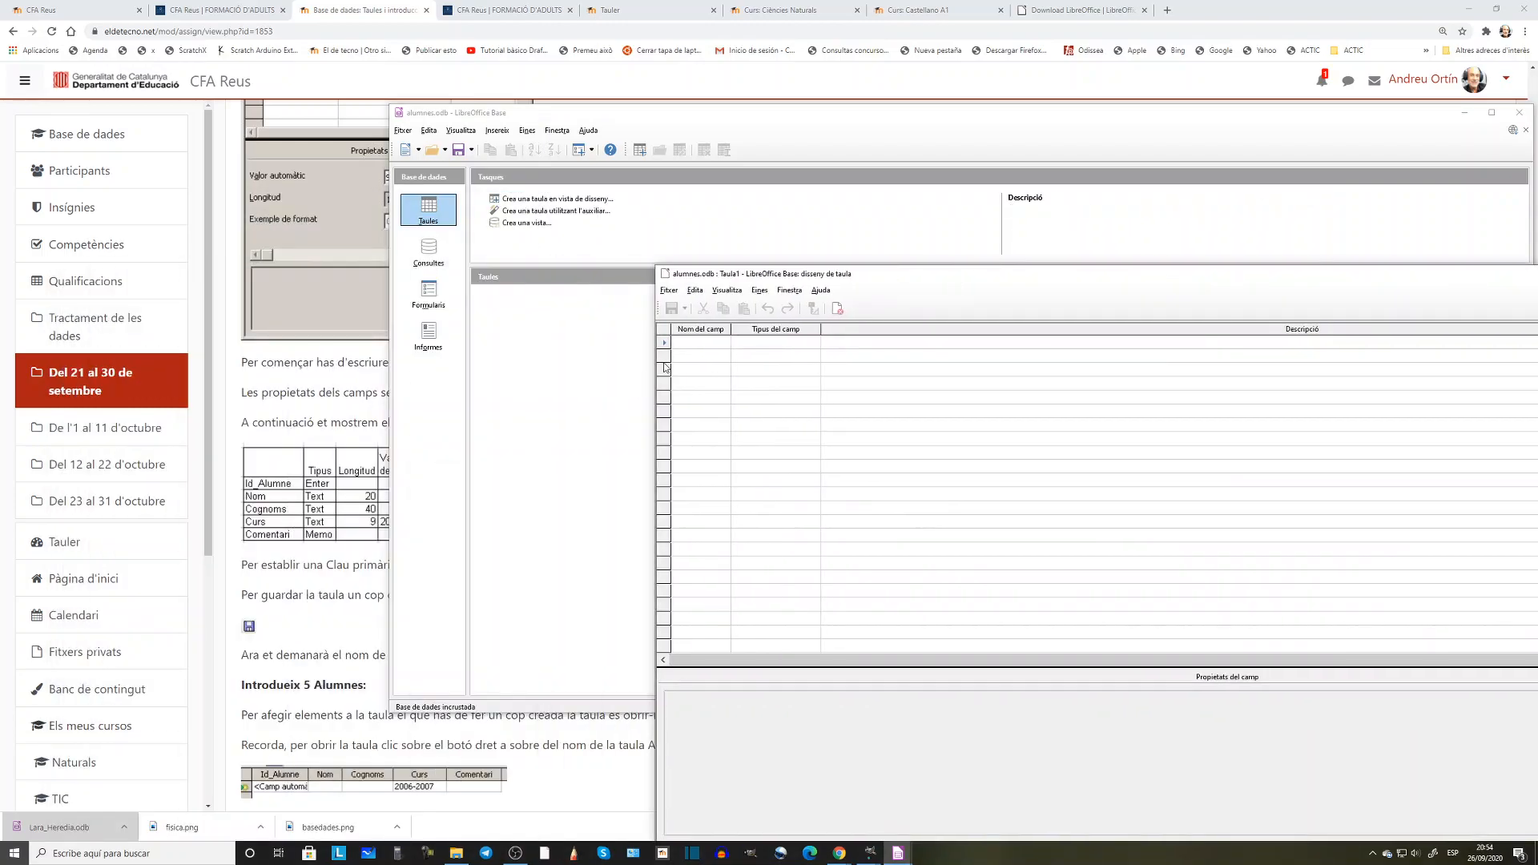
{"action": "left_click", "coordinate": [687, 347]}
{"action": "type", "text": "Id_alumne"}
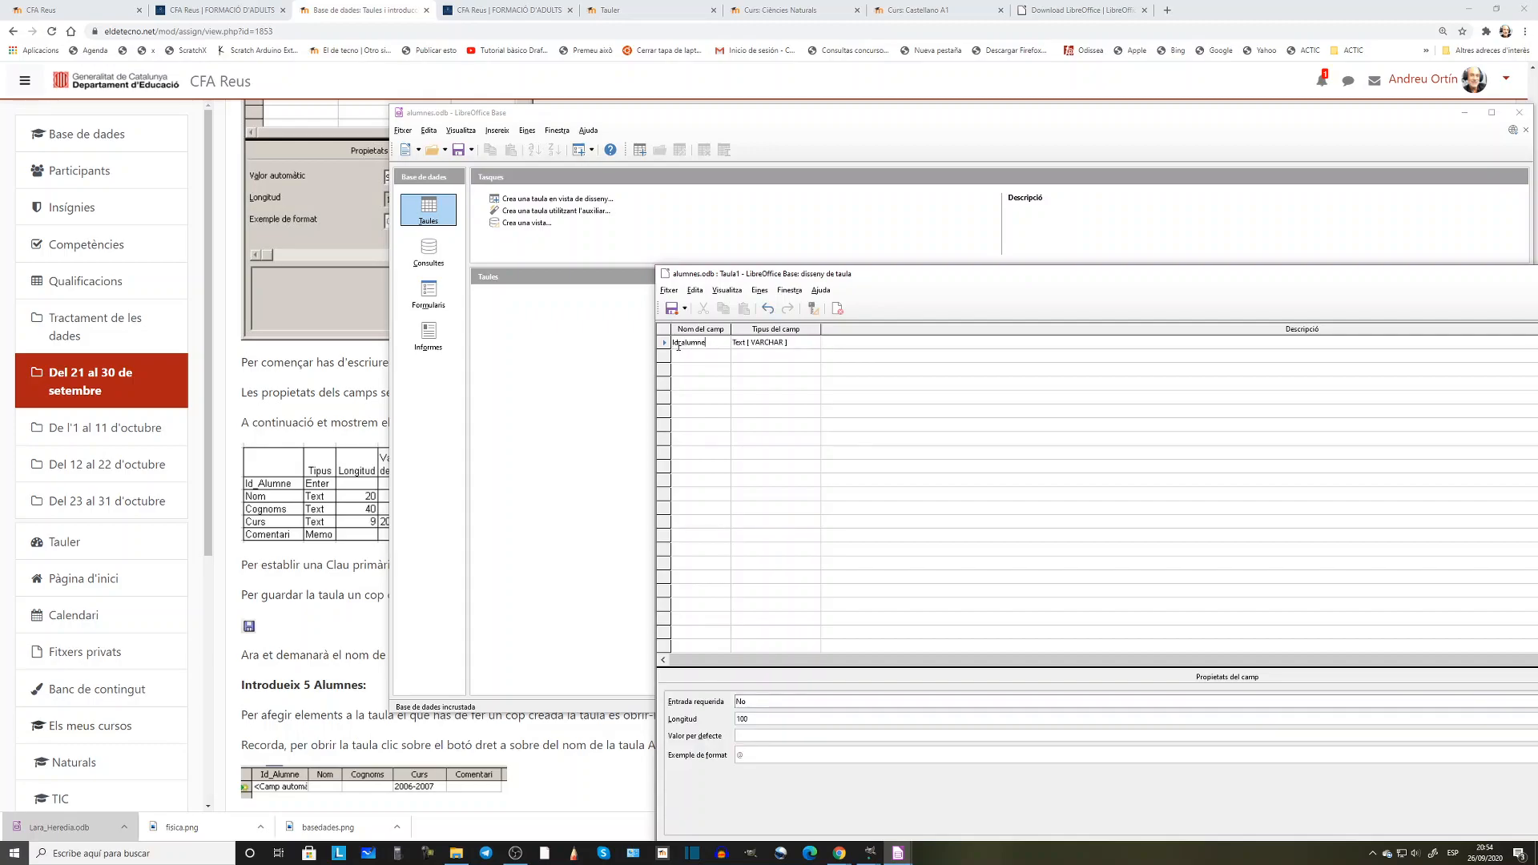
Set the Id_alumne field's required entry to Sí and make the field the primary key
{"action": "left_click", "coordinate": [761, 707]}
{"action": "left_click", "coordinate": [757, 717]}
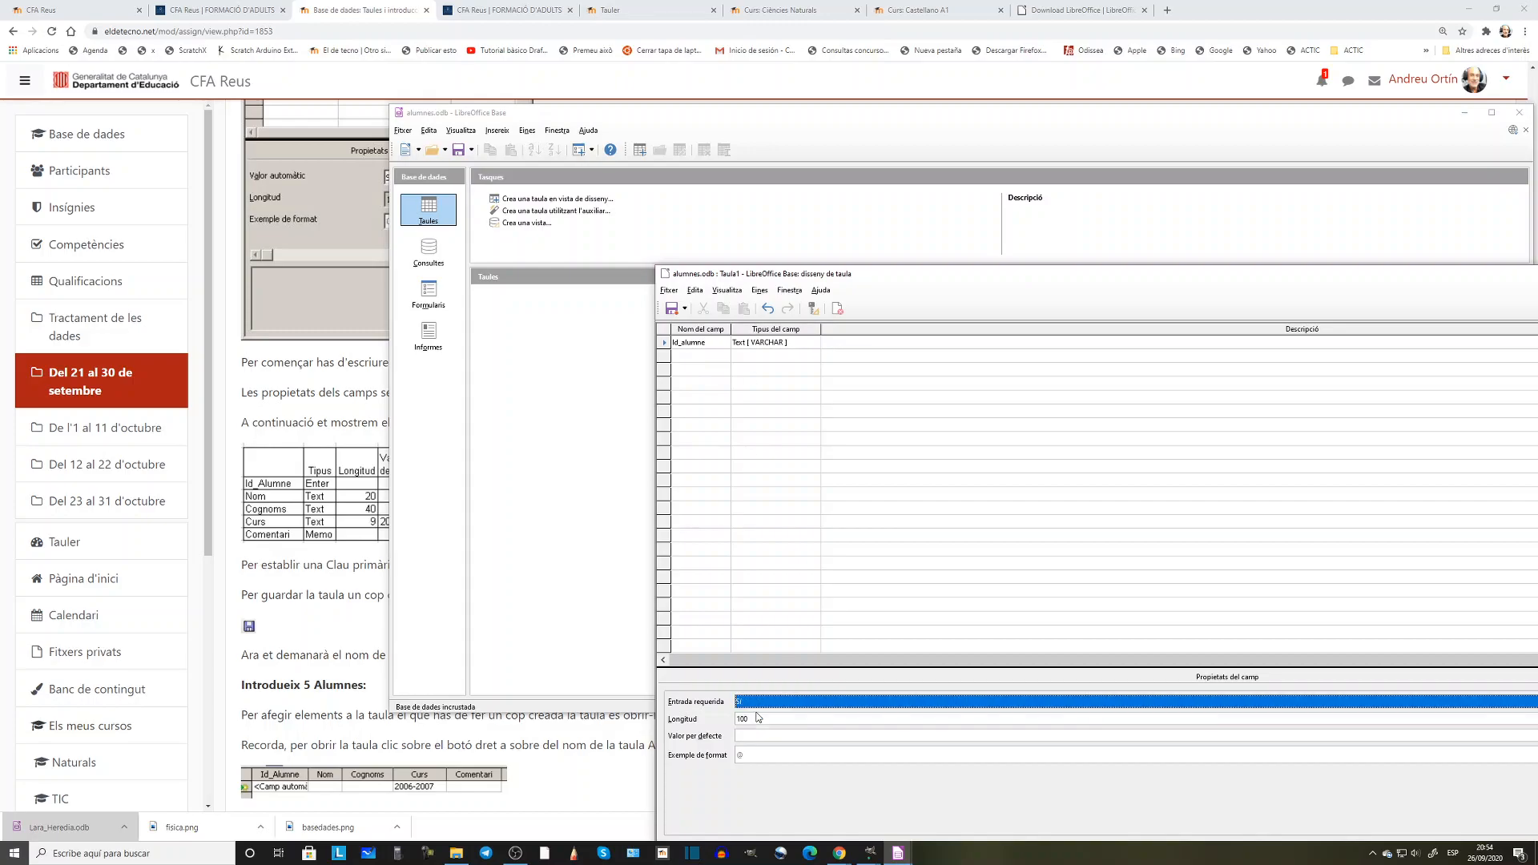
{"action": "right_click", "coordinate": [664, 343]}
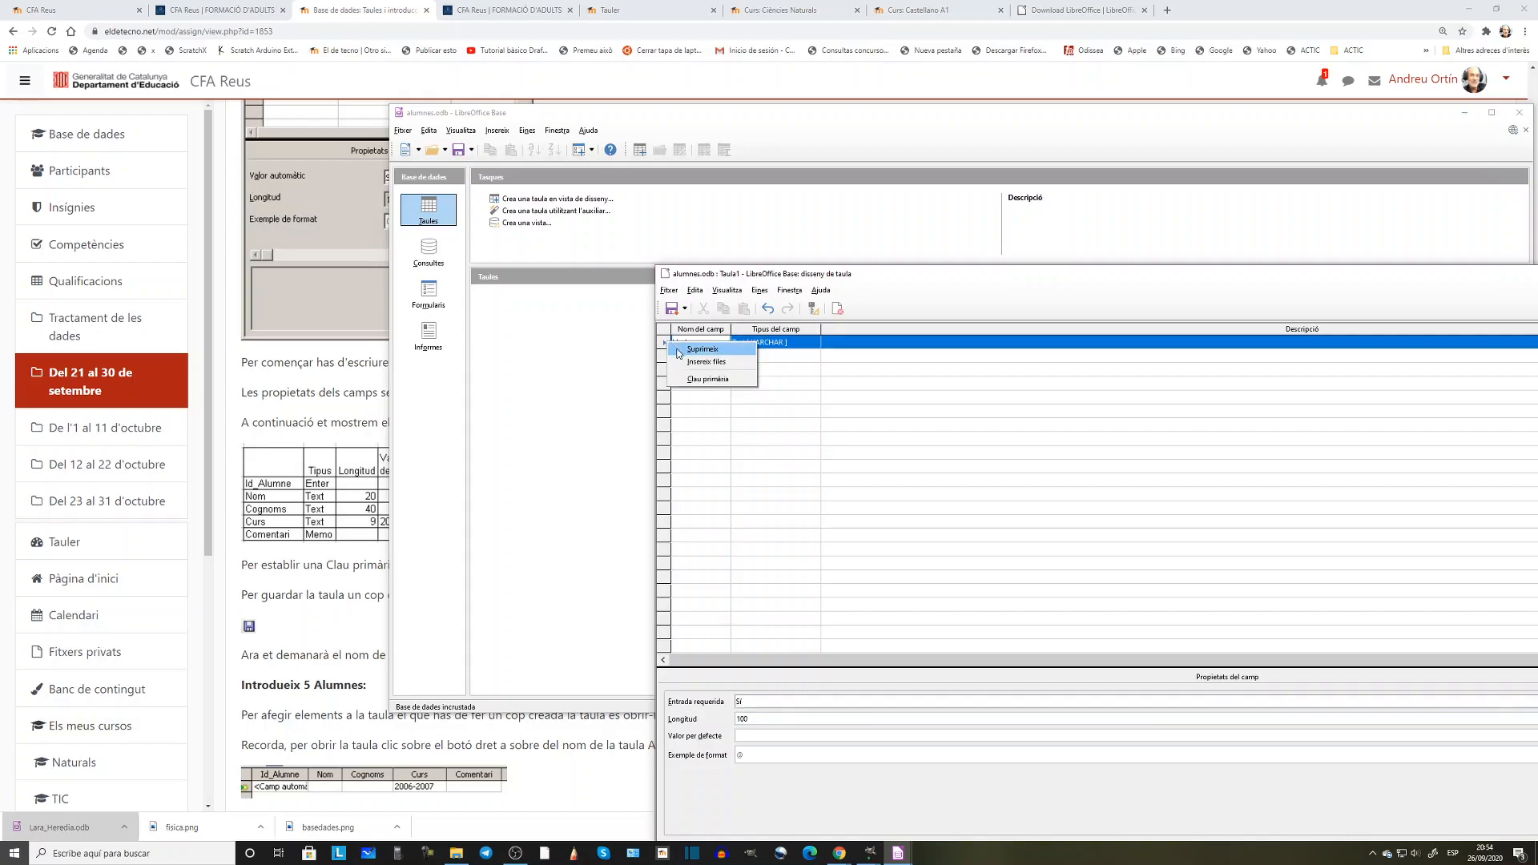
{"action": "left_click", "coordinate": [709, 380]}
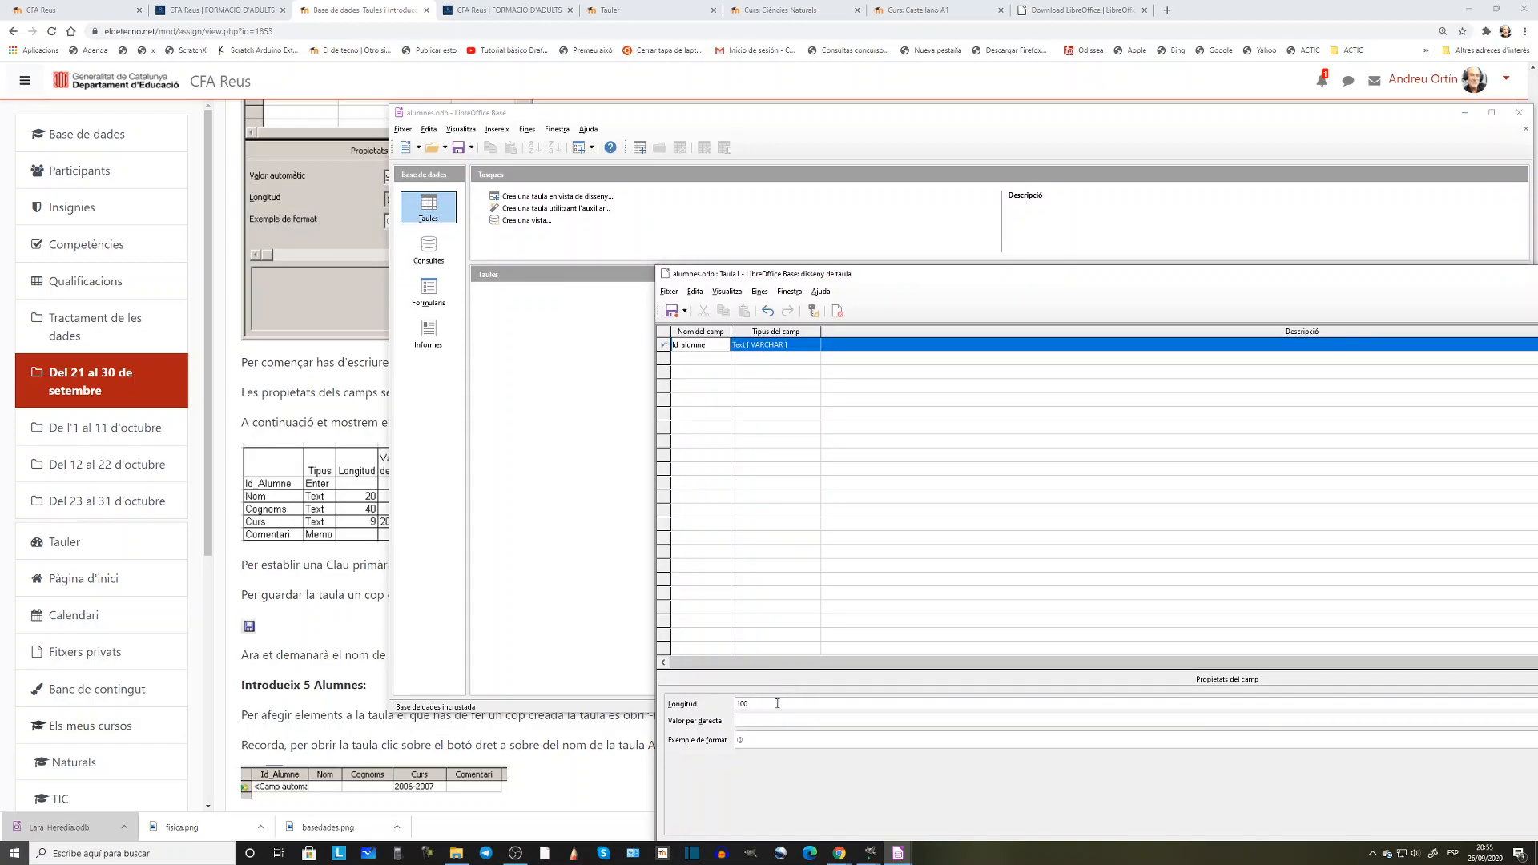
Check the Id_alumne field's length property and its primary key setting
{"action": "left_click_drag", "start_coordinate": [891, 272], "coordinate": [731, 124]}
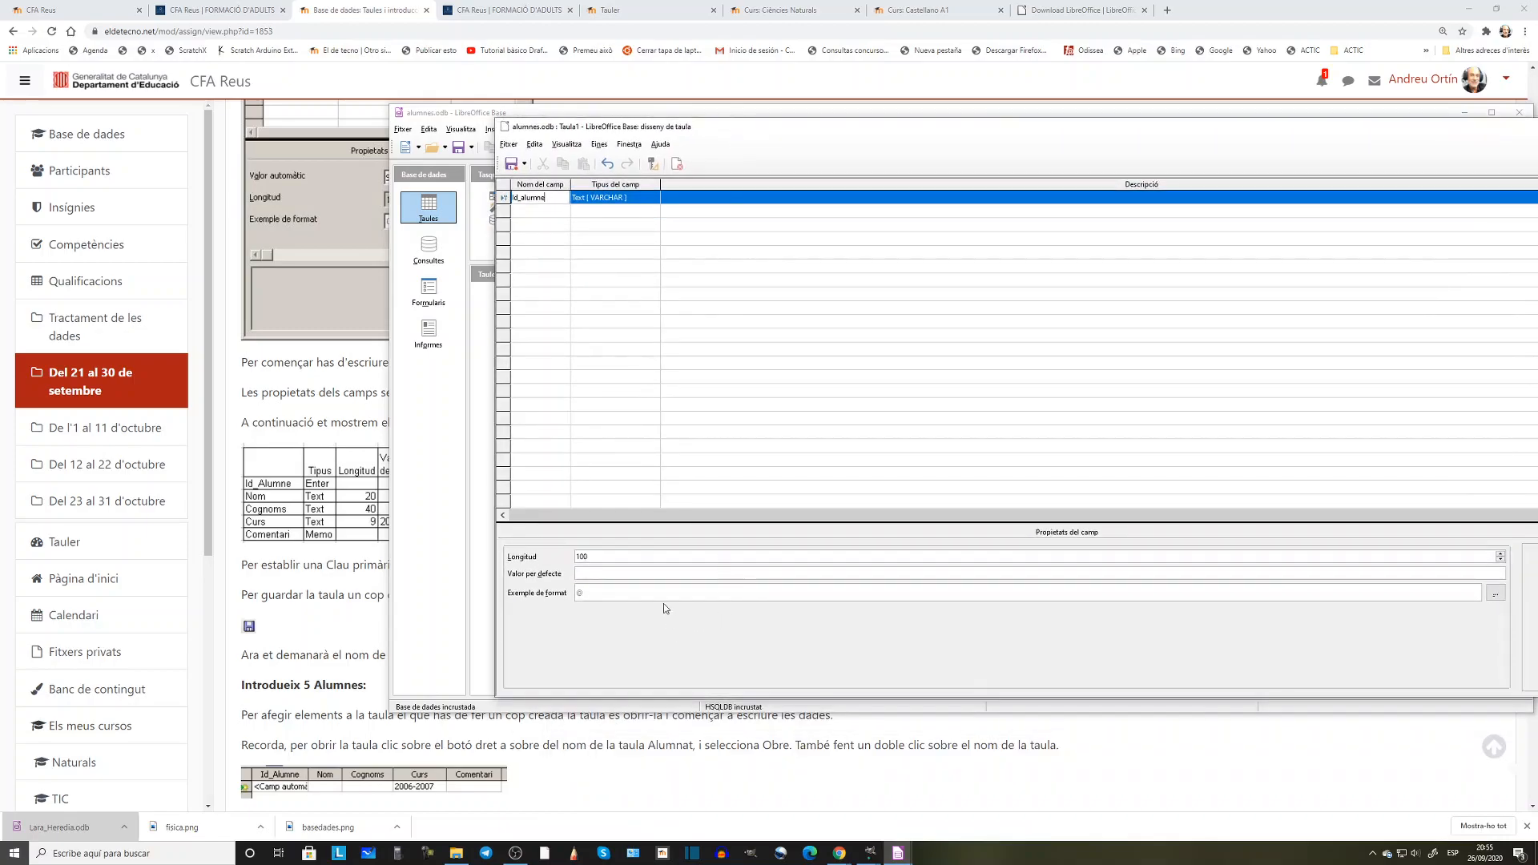
{"action": "left_click", "coordinate": [601, 557]}
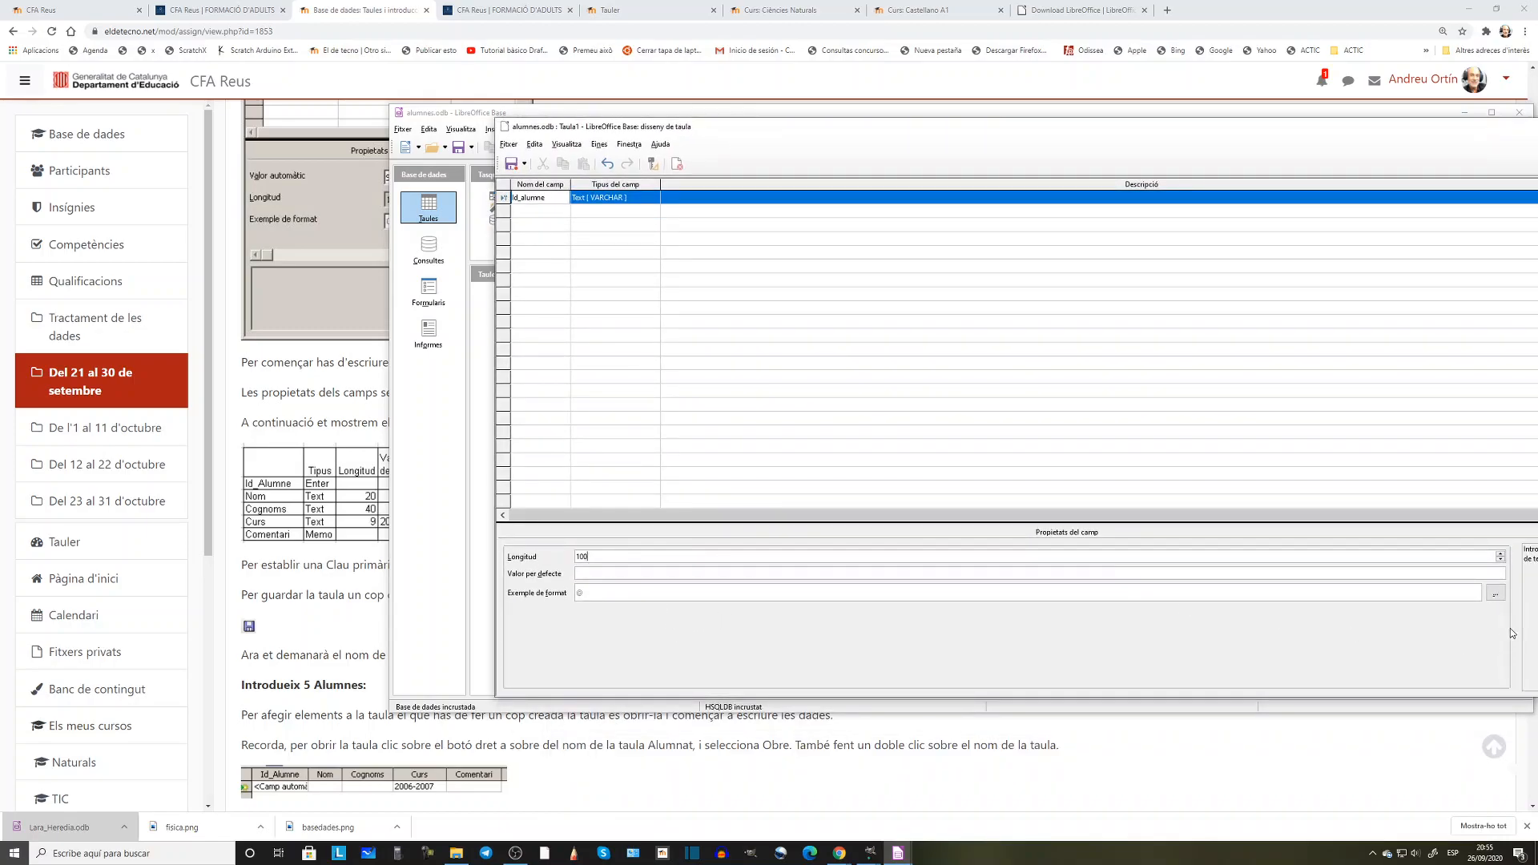
{"action": "right_click", "coordinate": [507, 201]}
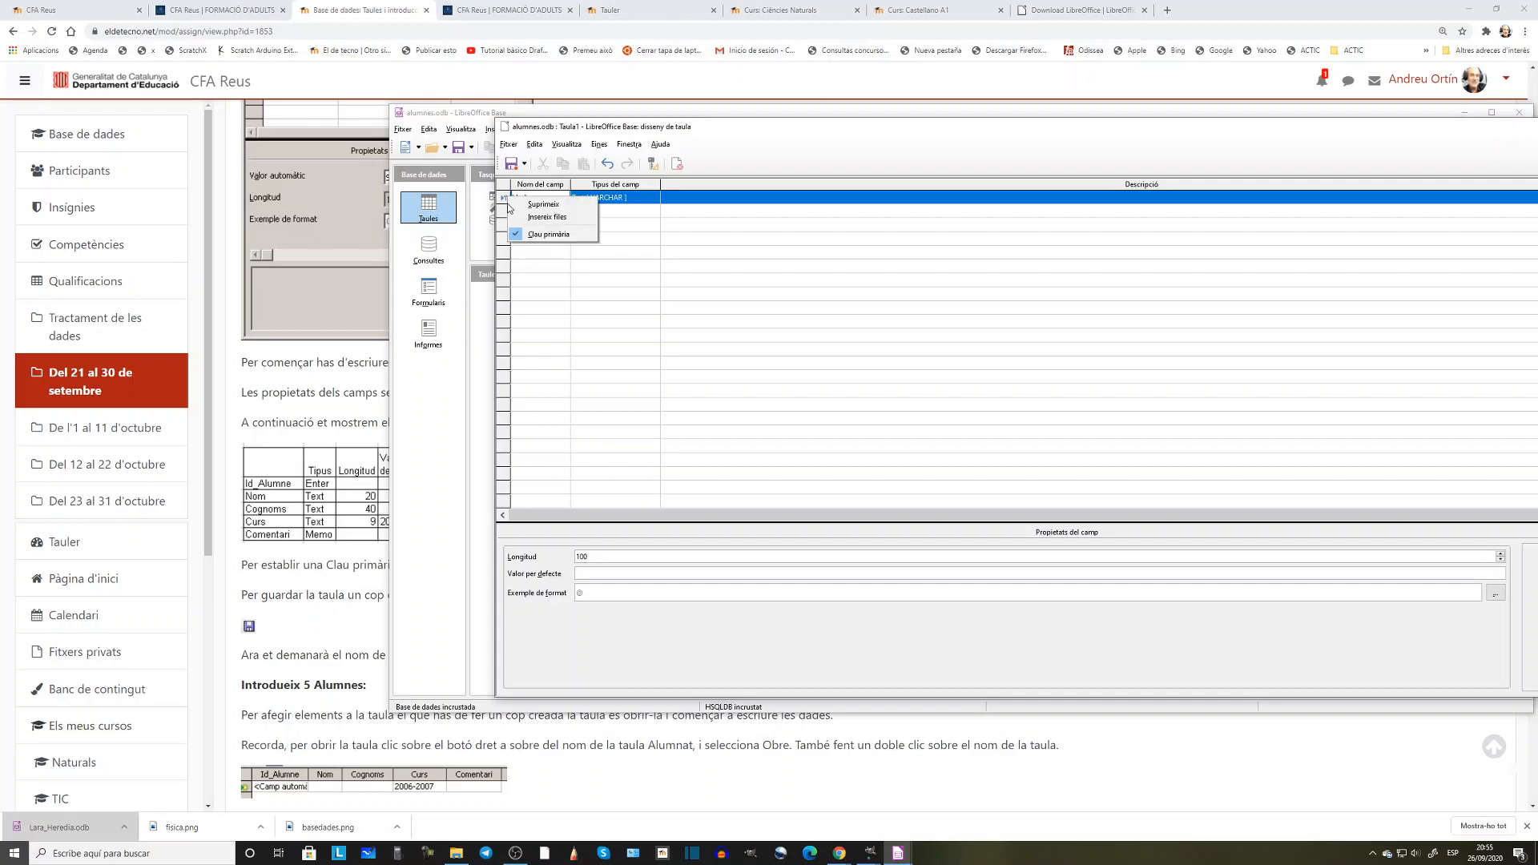
{"action": "left_click", "coordinate": [624, 197]}
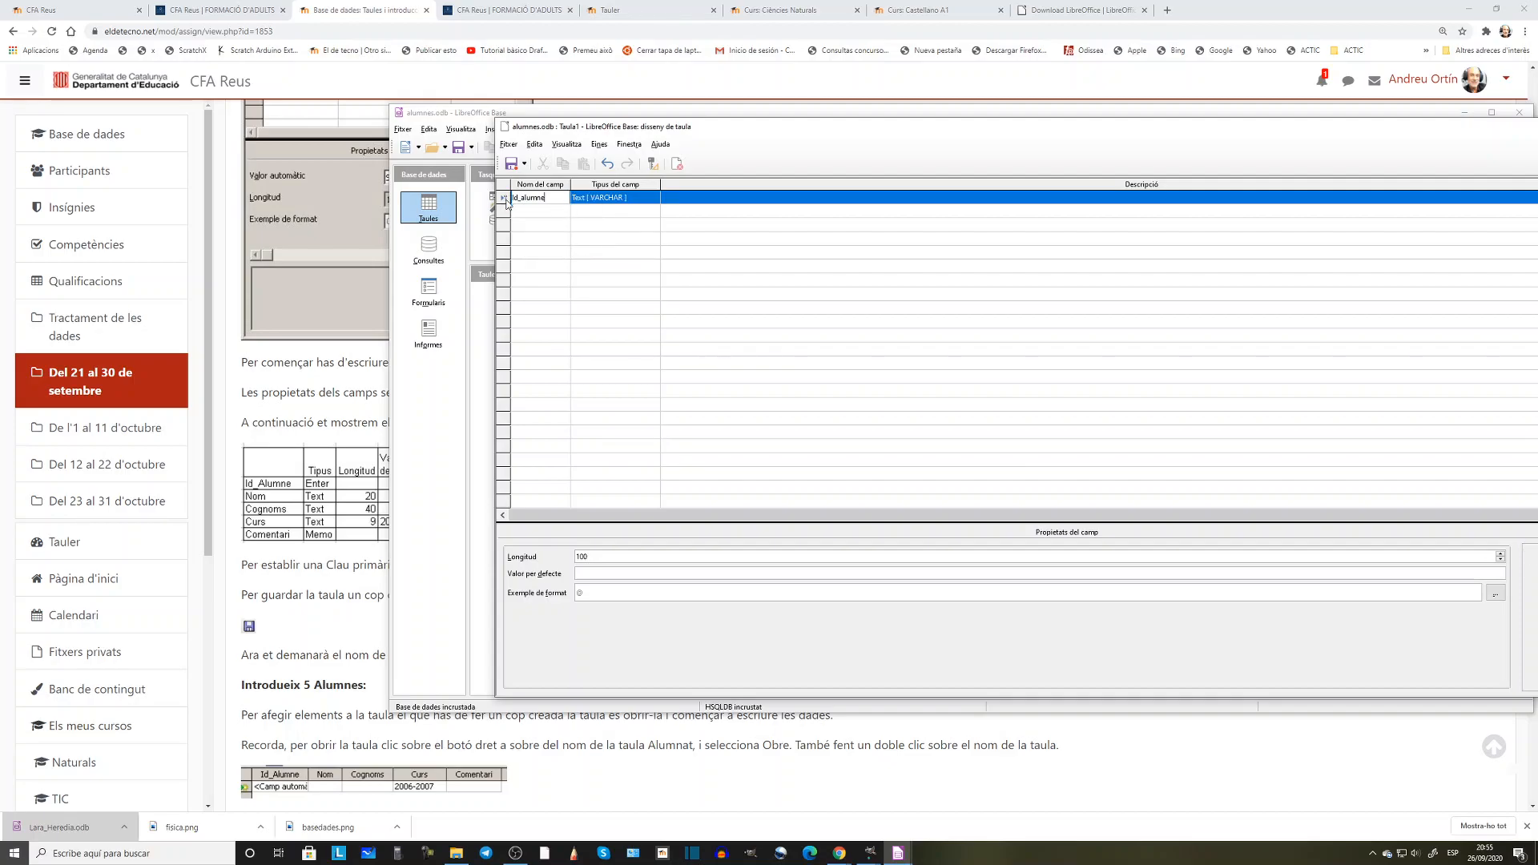
{"action": "right_click", "coordinate": [505, 202]}
{"action": "left_click", "coordinate": [597, 238]}
Change the Id_alumne field's type to Enter [ INTEGER ] and set its automatic value to Sí
{"action": "left_click", "coordinate": [584, 209]}
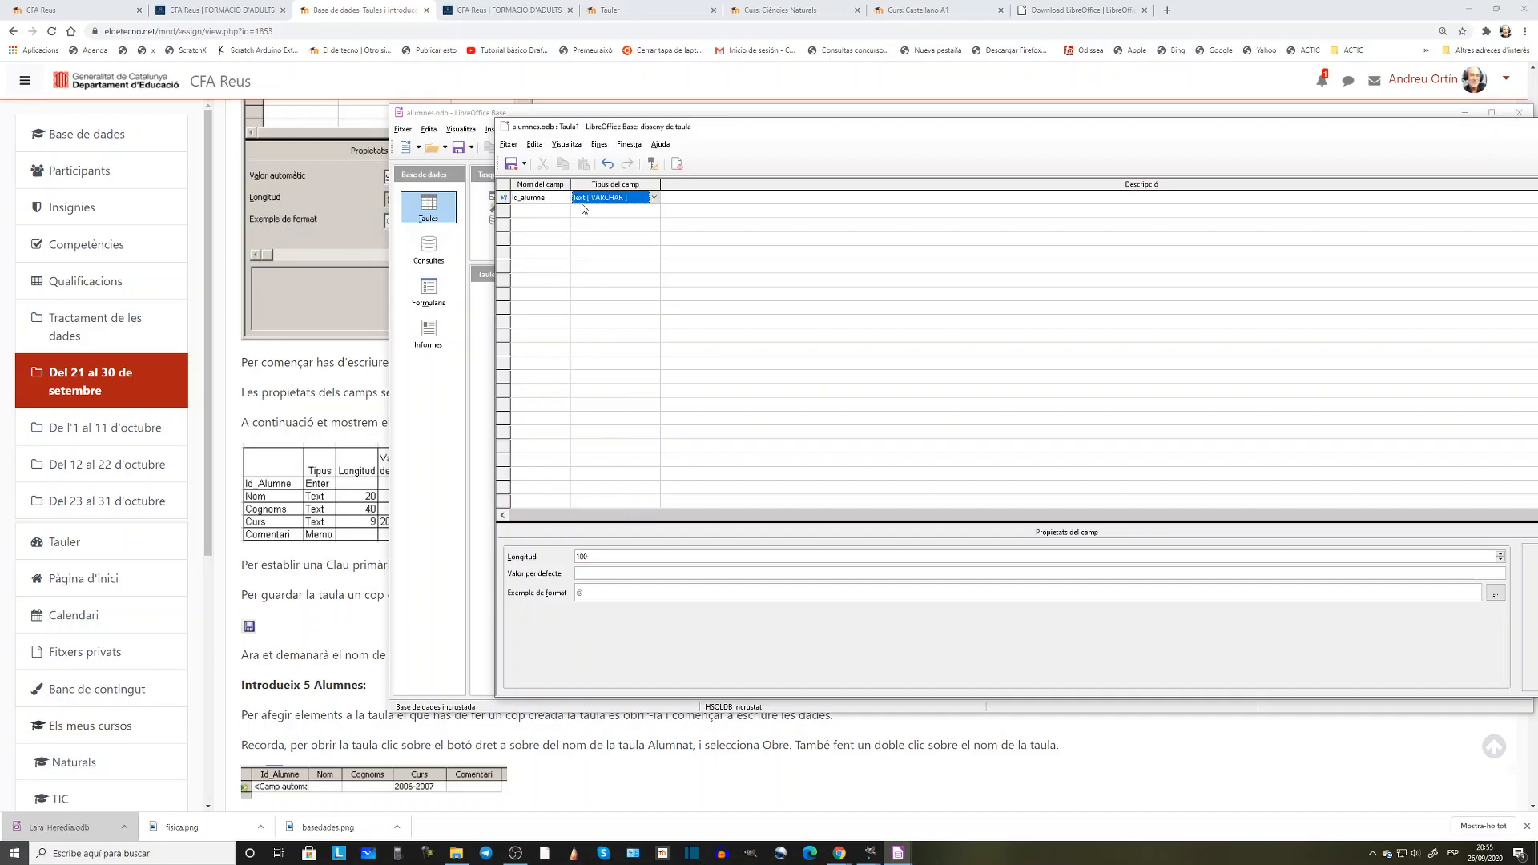
{"action": "left_click", "coordinate": [654, 197]}
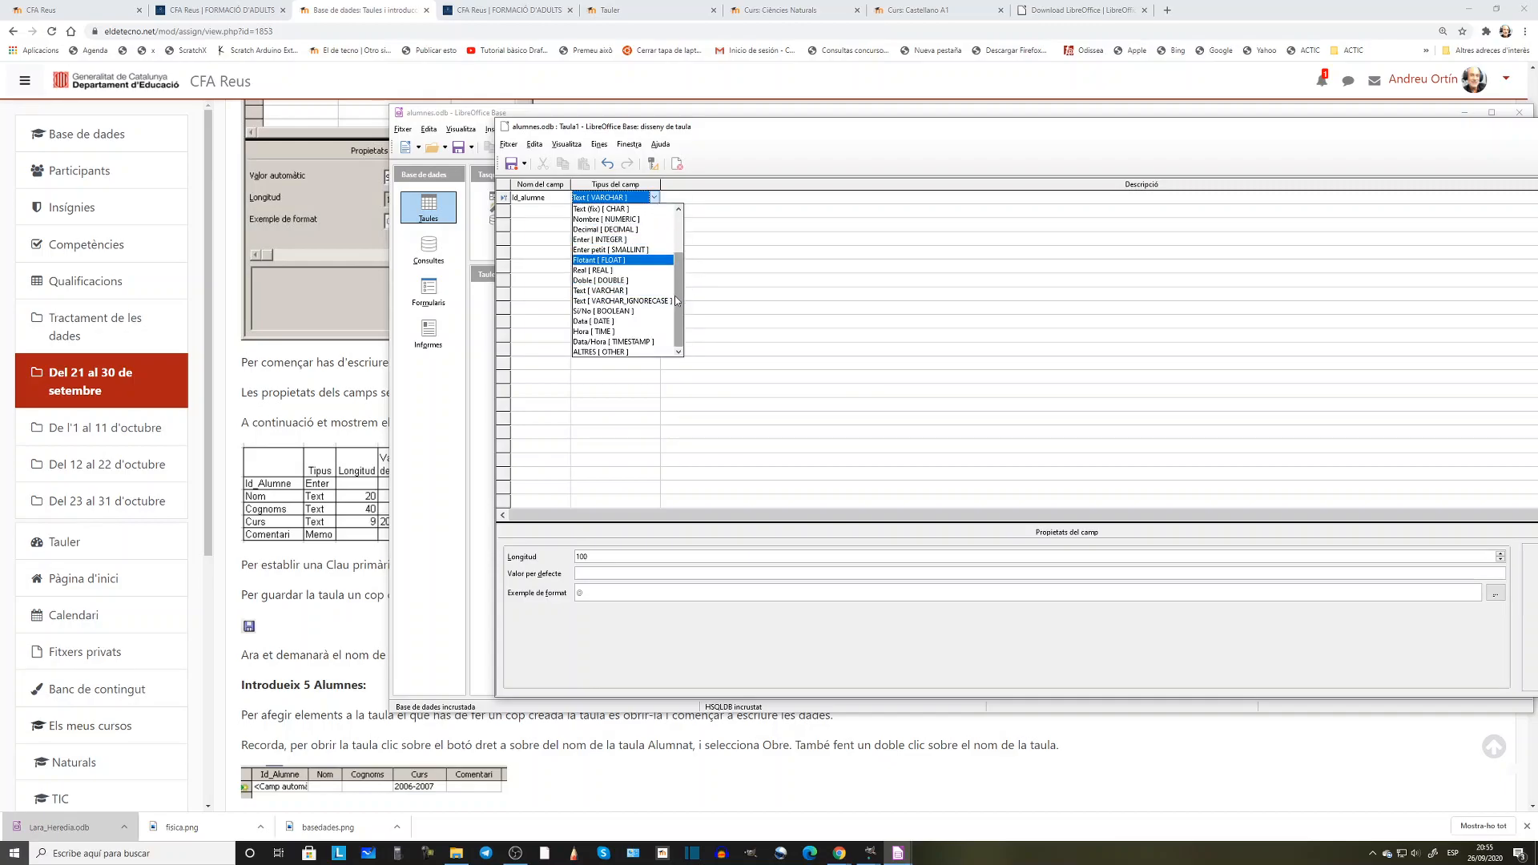
{"action": "left_click", "coordinate": [643, 240]}
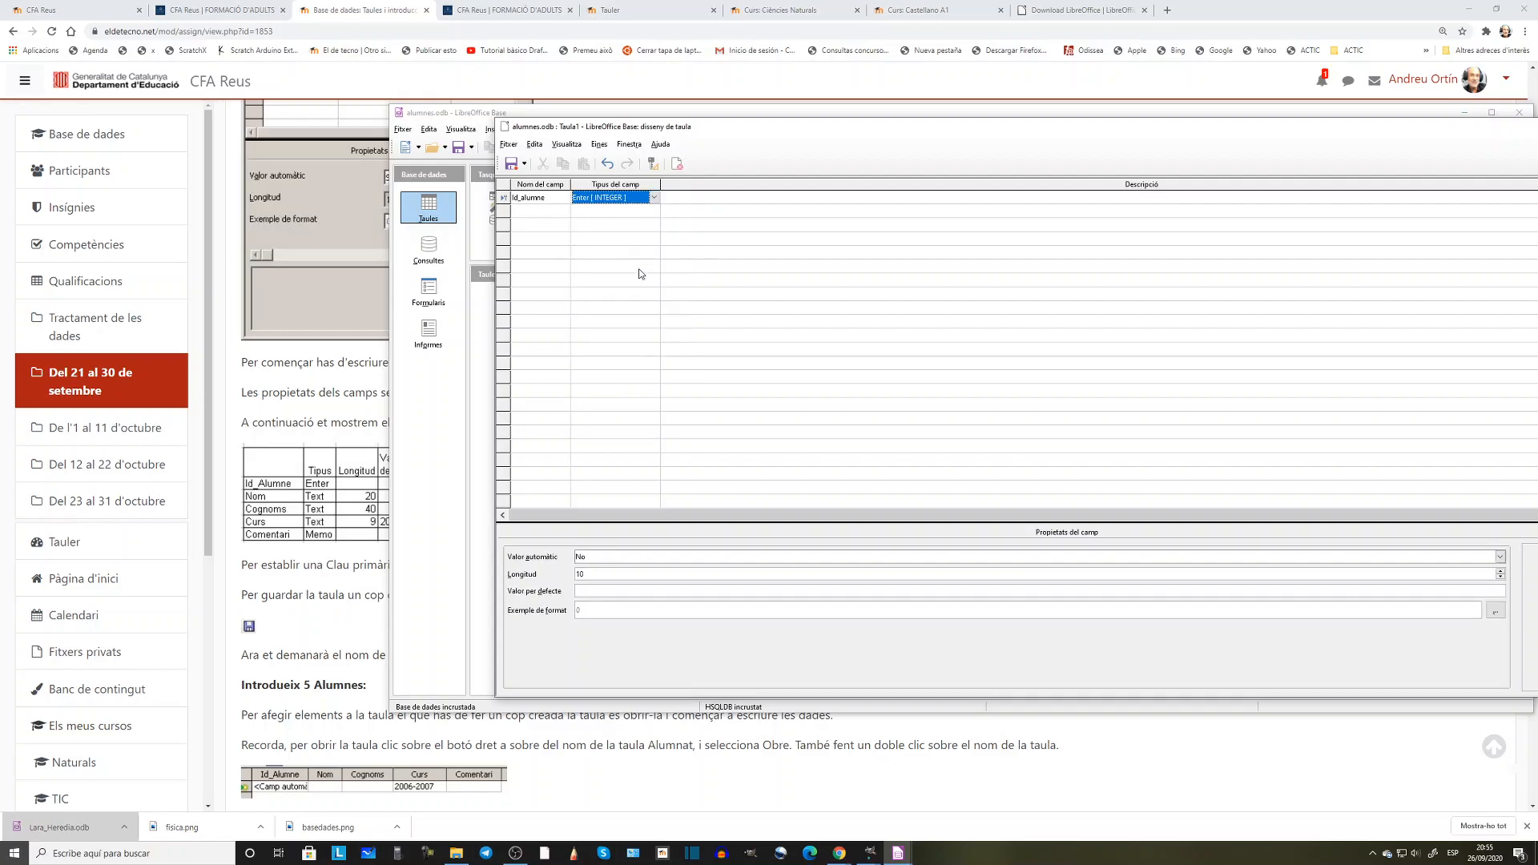
{"action": "left_click", "coordinate": [609, 558]}
{"action": "left_click", "coordinate": [596, 572]}
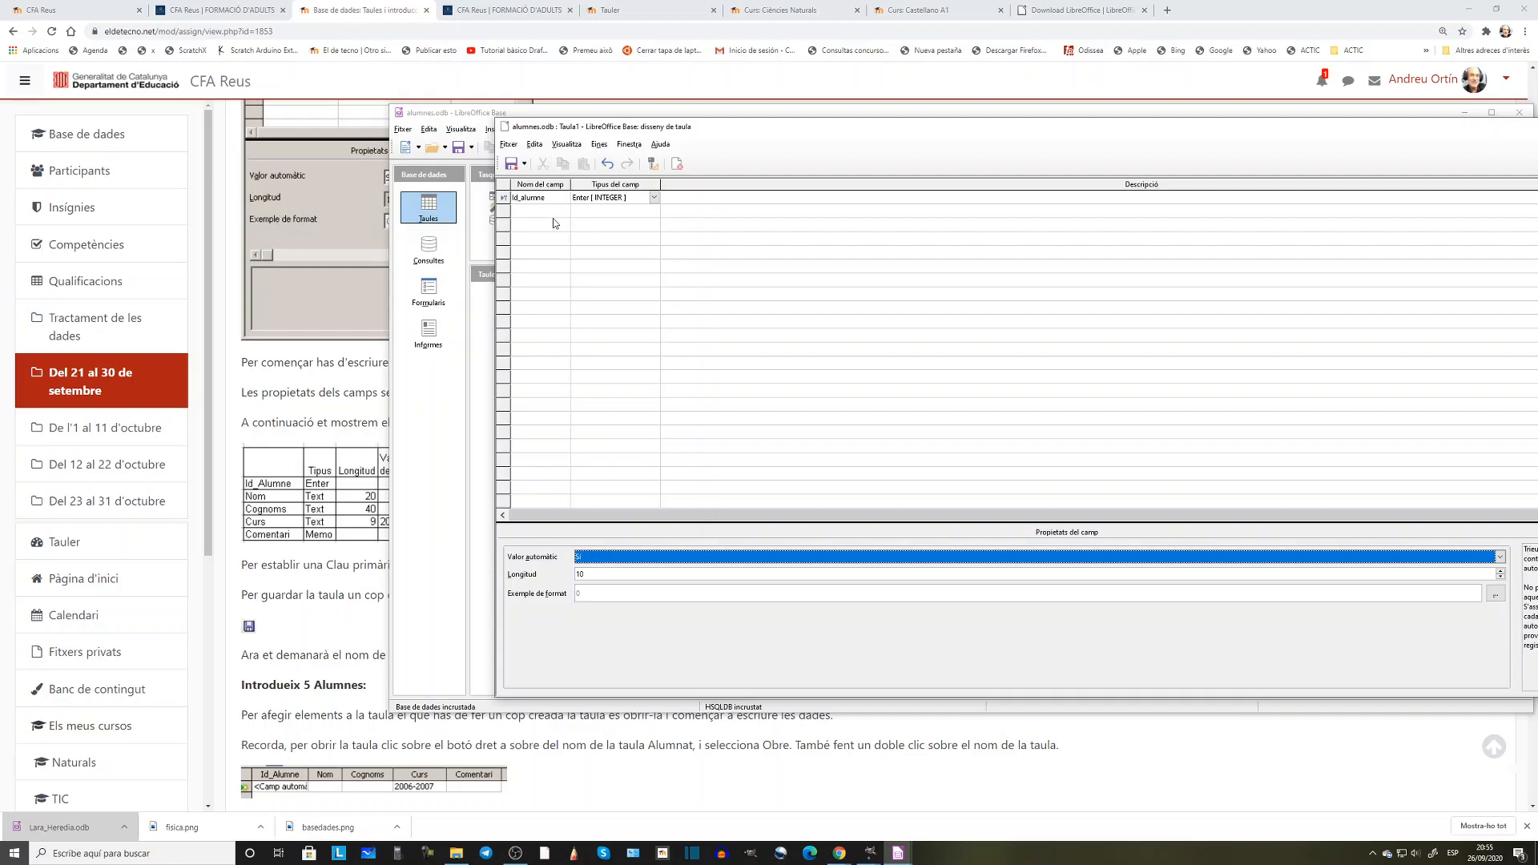
Add a second field named Nom to the table and set its required entry to Sí
{"action": "left_click", "coordinate": [655, 198]}
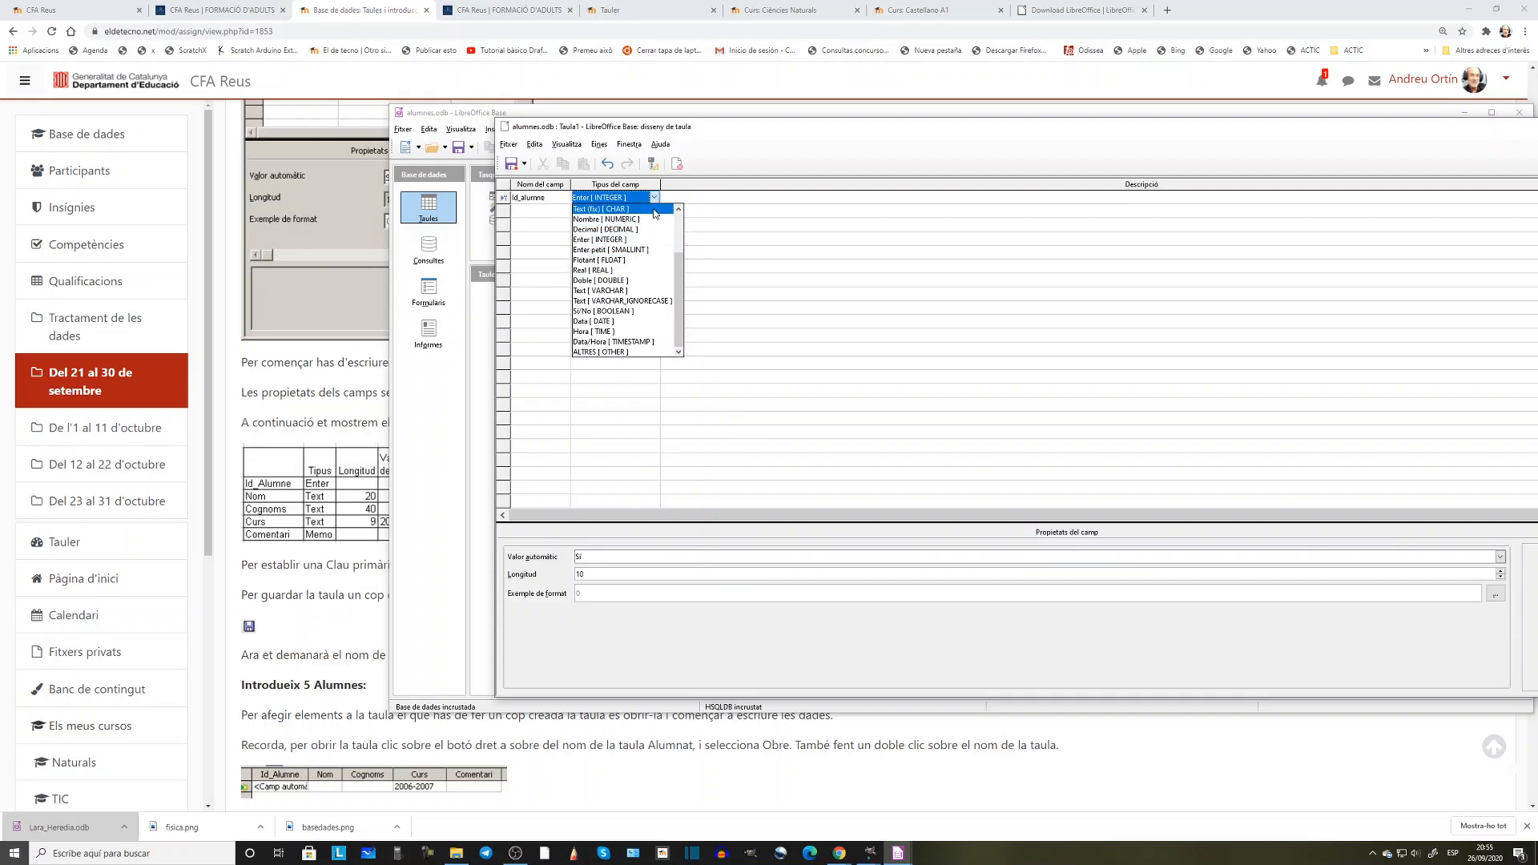
{"action": "left_click", "coordinate": [687, 202]}
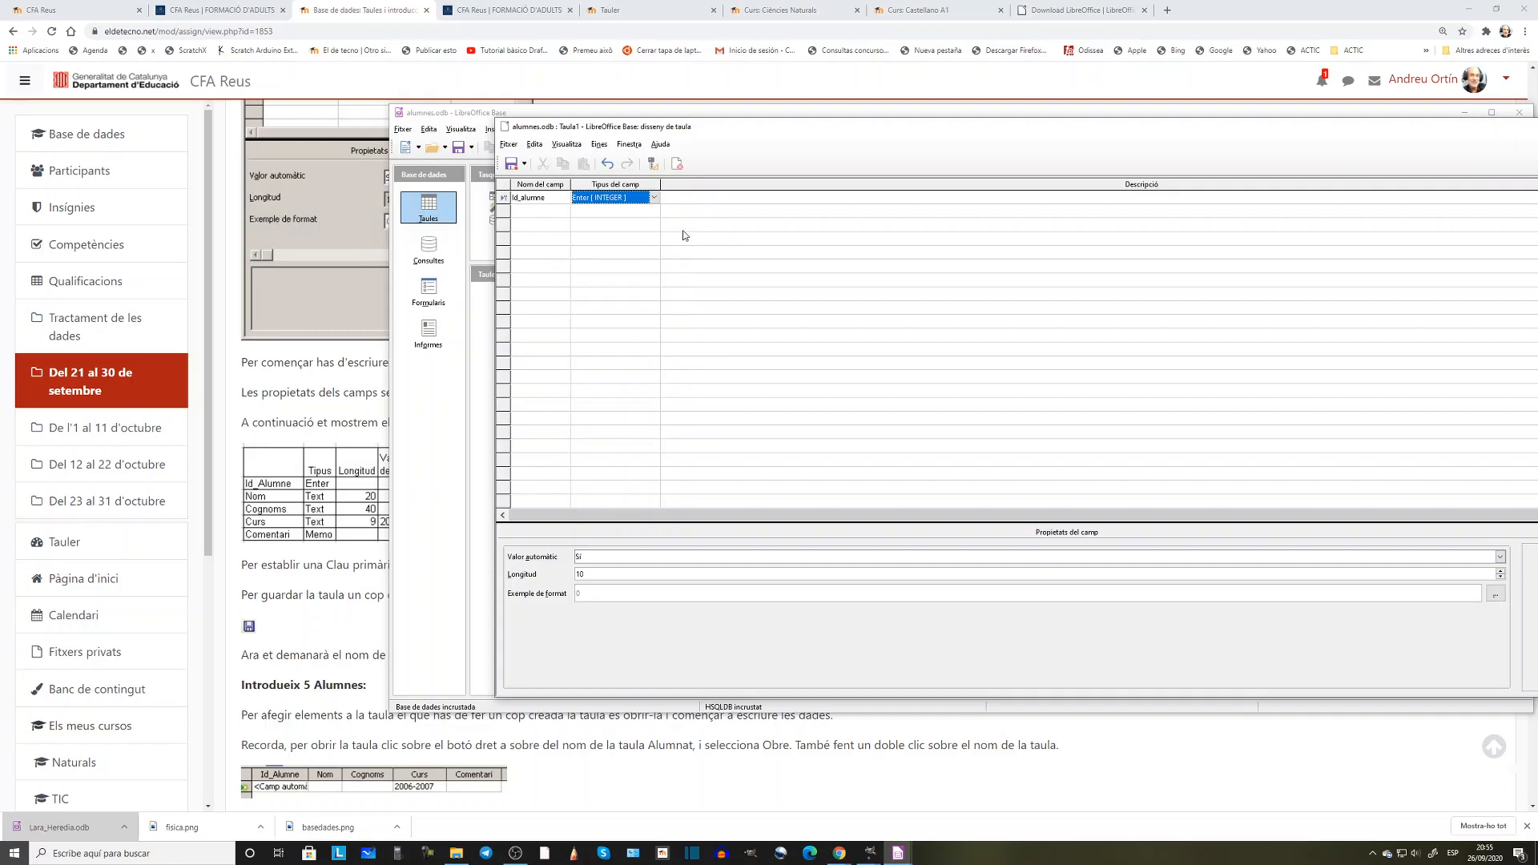
{"action": "left_click", "coordinate": [540, 210]}
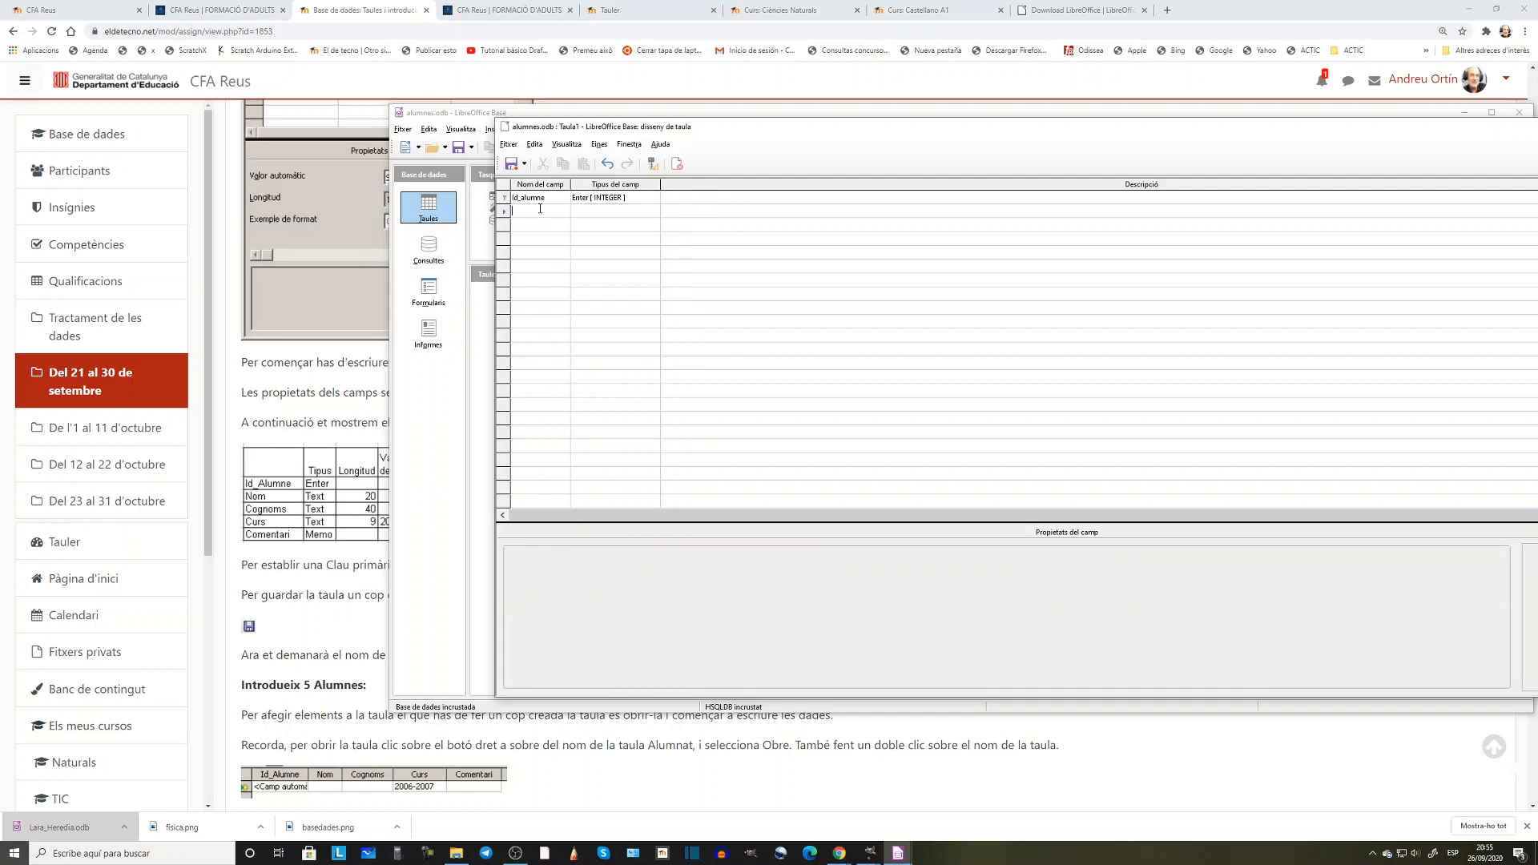
{"action": "type", "text": "Nom"}
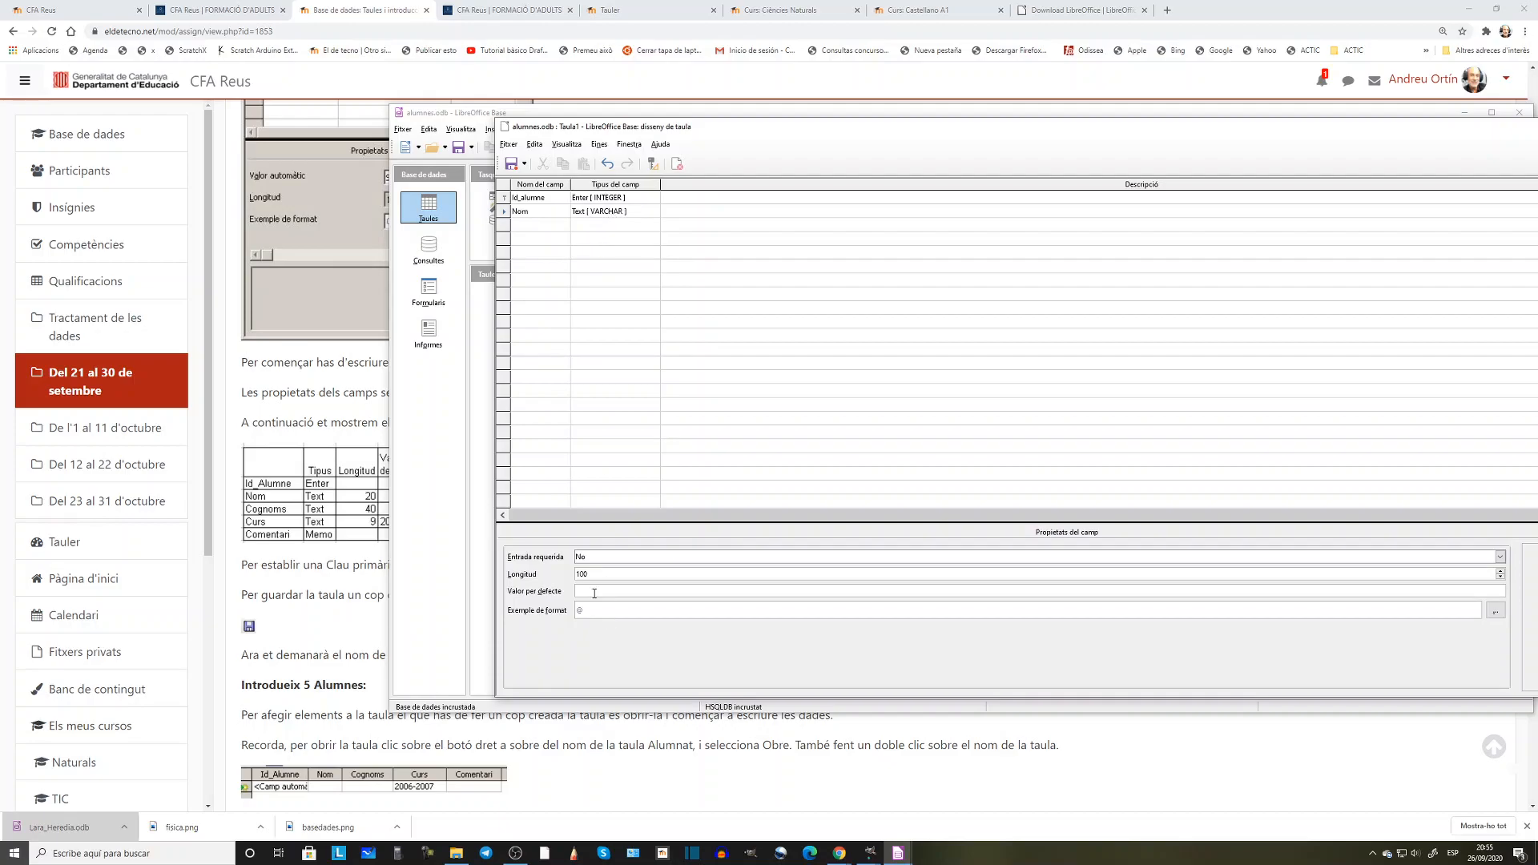
{"action": "left_click", "coordinate": [597, 558]}
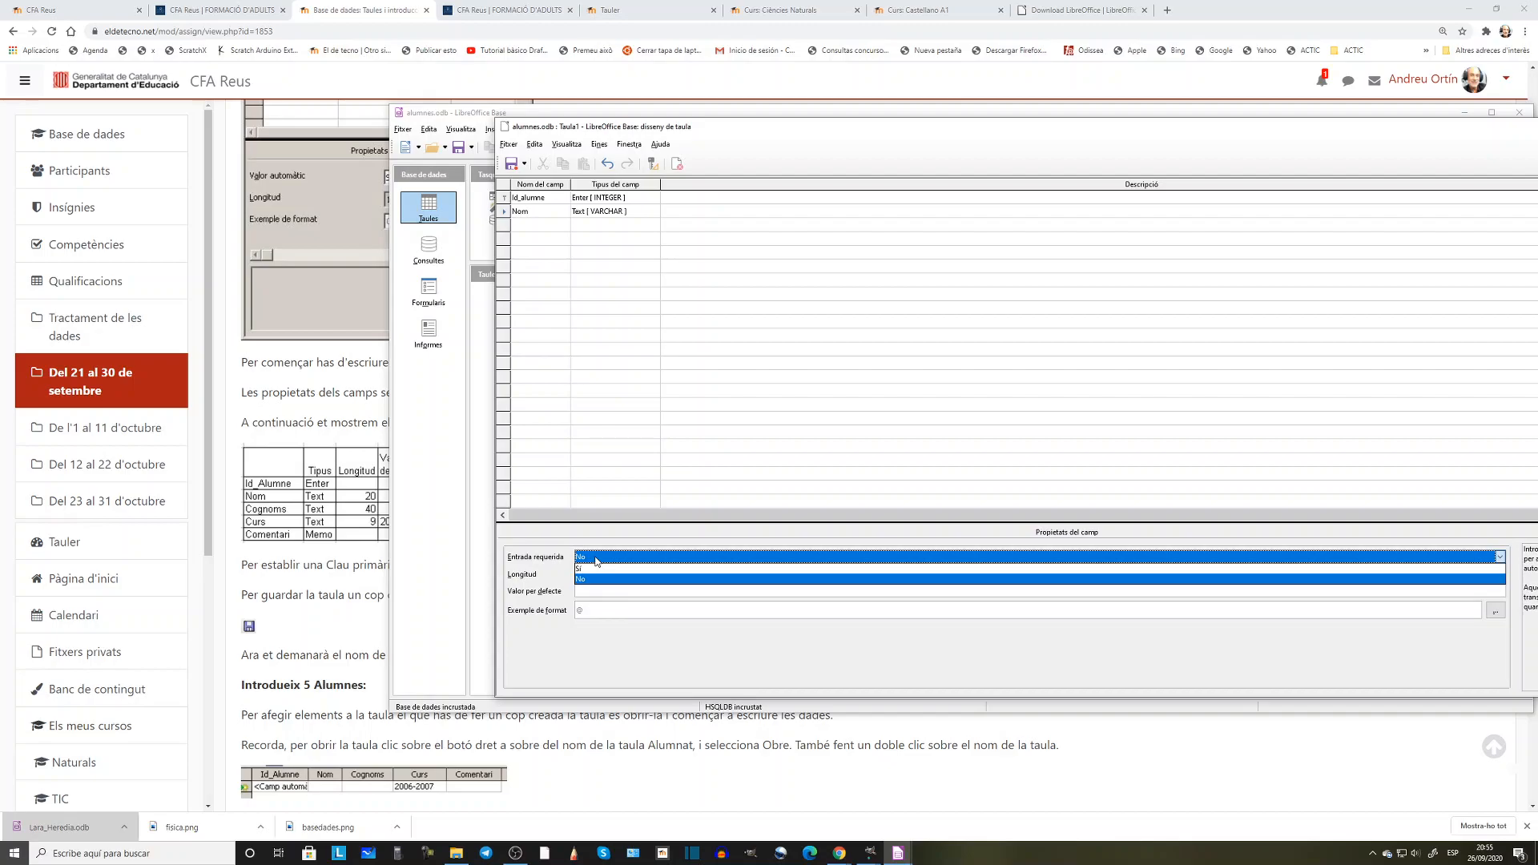
{"action": "left_click", "coordinate": [597, 569]}
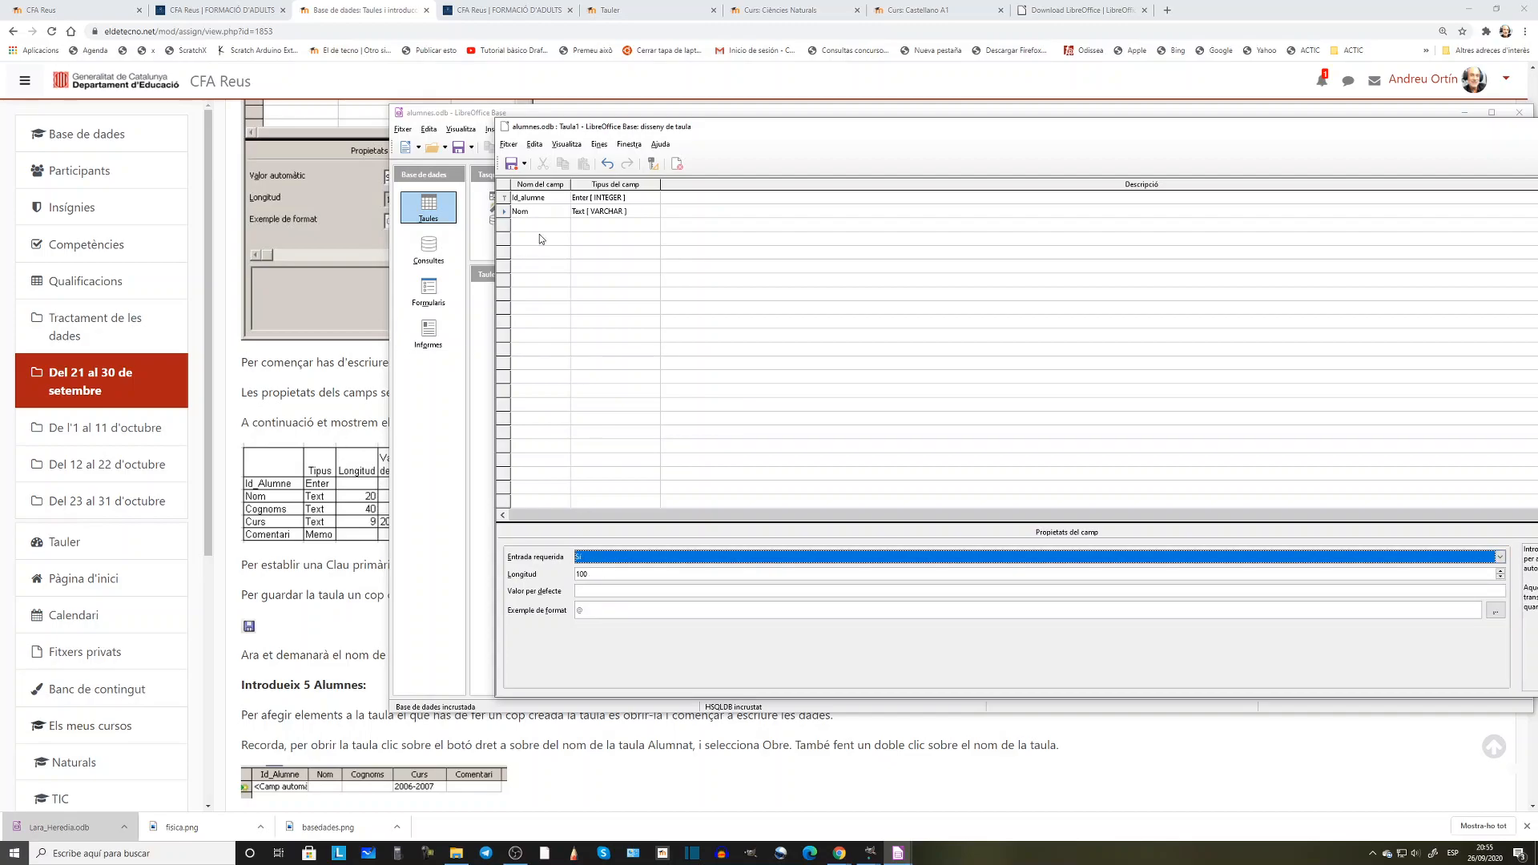
Move the table design and database windows clear of the assignment's field list, and set the Nom field's length to 20
{"action": "left_click_drag", "start_coordinate": [702, 129], "coordinate": [935, 127]}
{"action": "left_click_drag", "start_coordinate": [578, 105], "coordinate": [750, 639]}
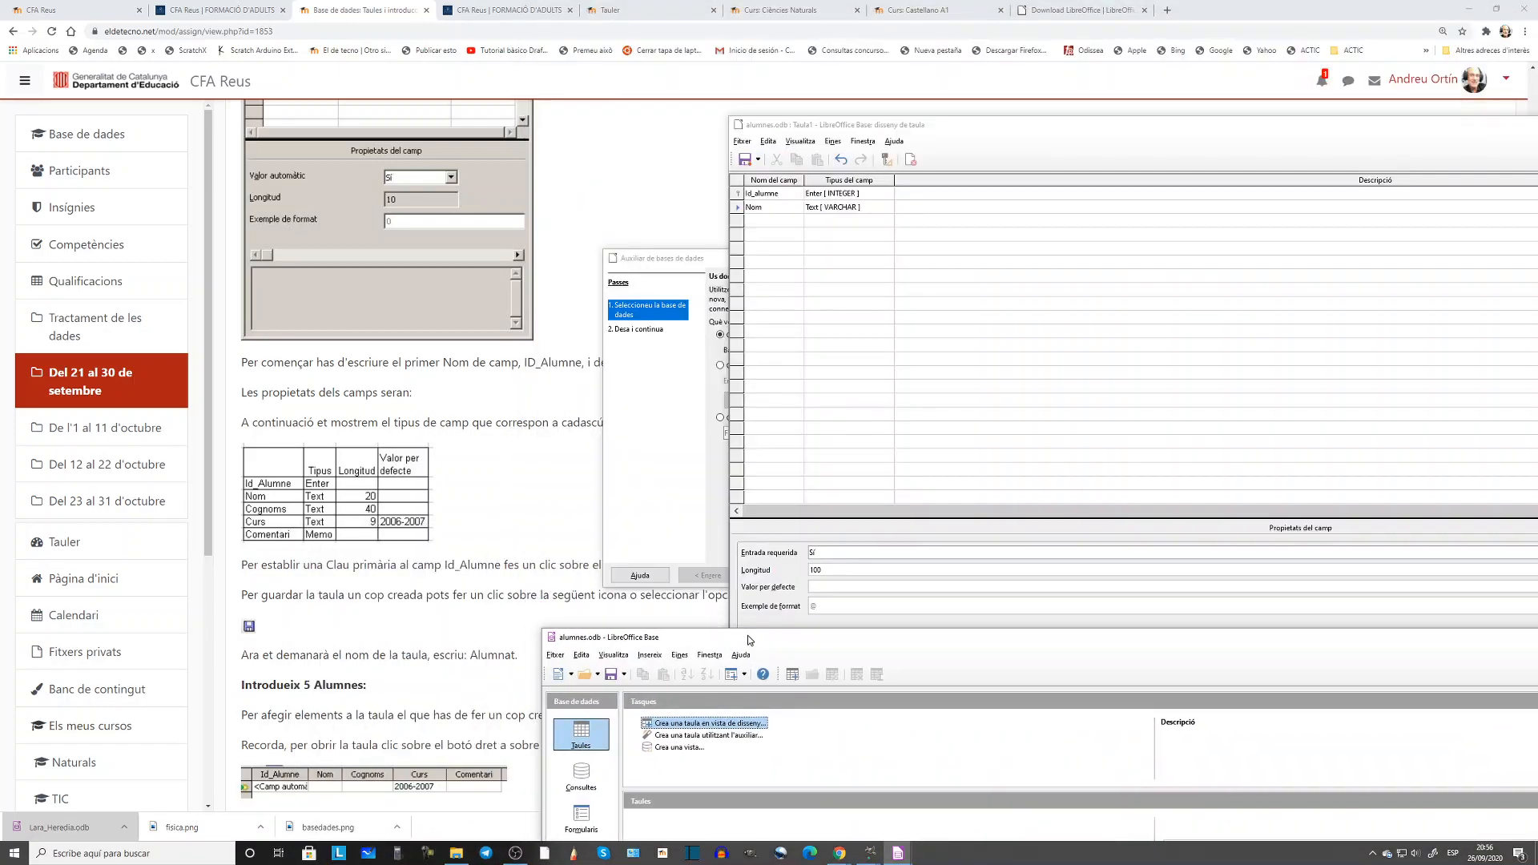
{"action": "double_click", "coordinate": [835, 568]}
{"action": "type", "text": "20"}
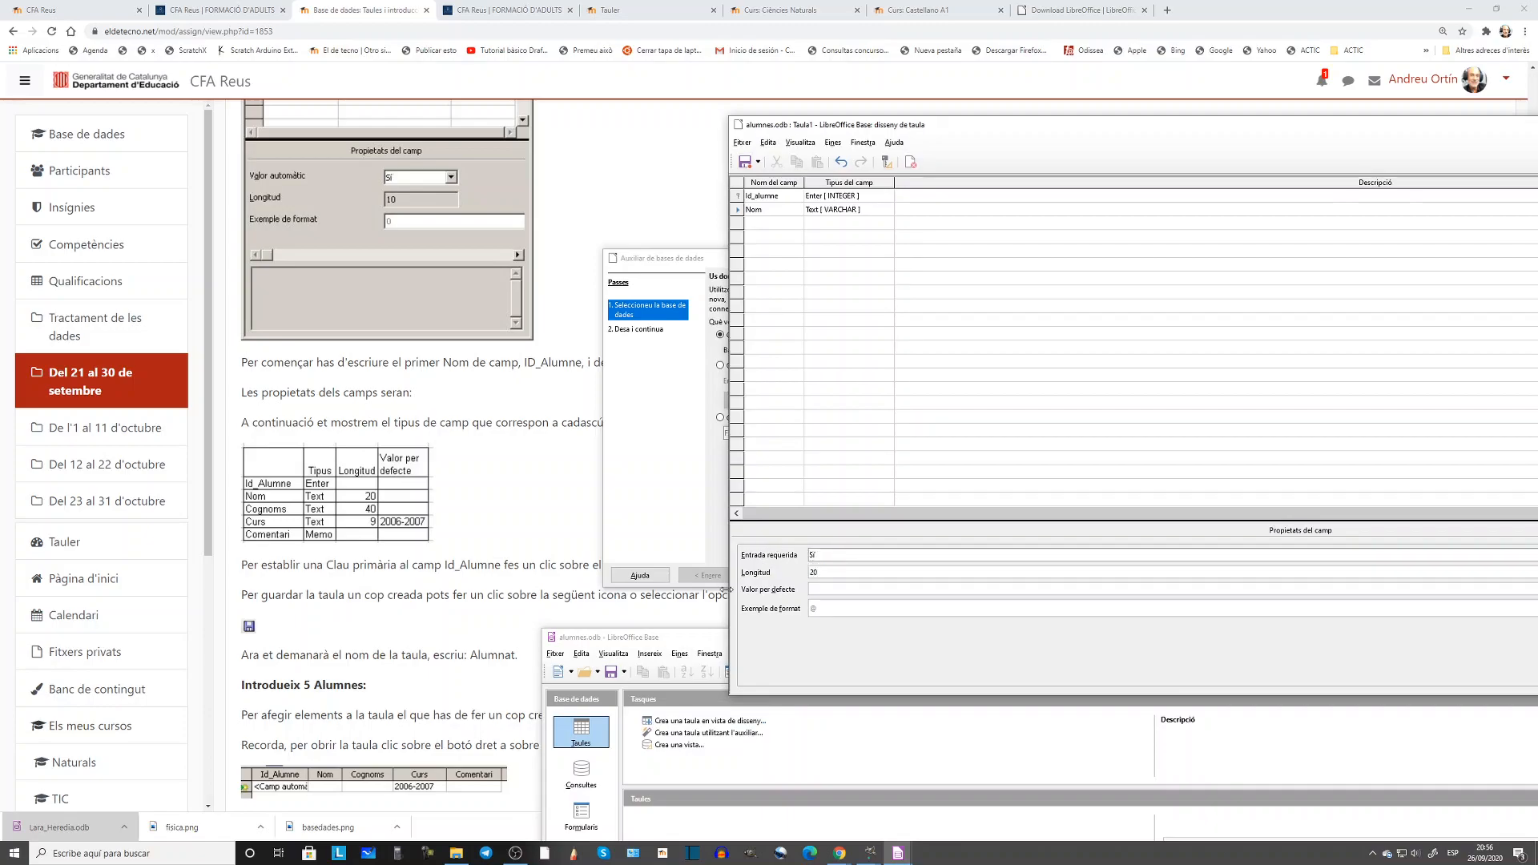
Add the fields Cognoms and Curs, giving Curs the default value 2020-2021
{"action": "left_click", "coordinate": [767, 225]}
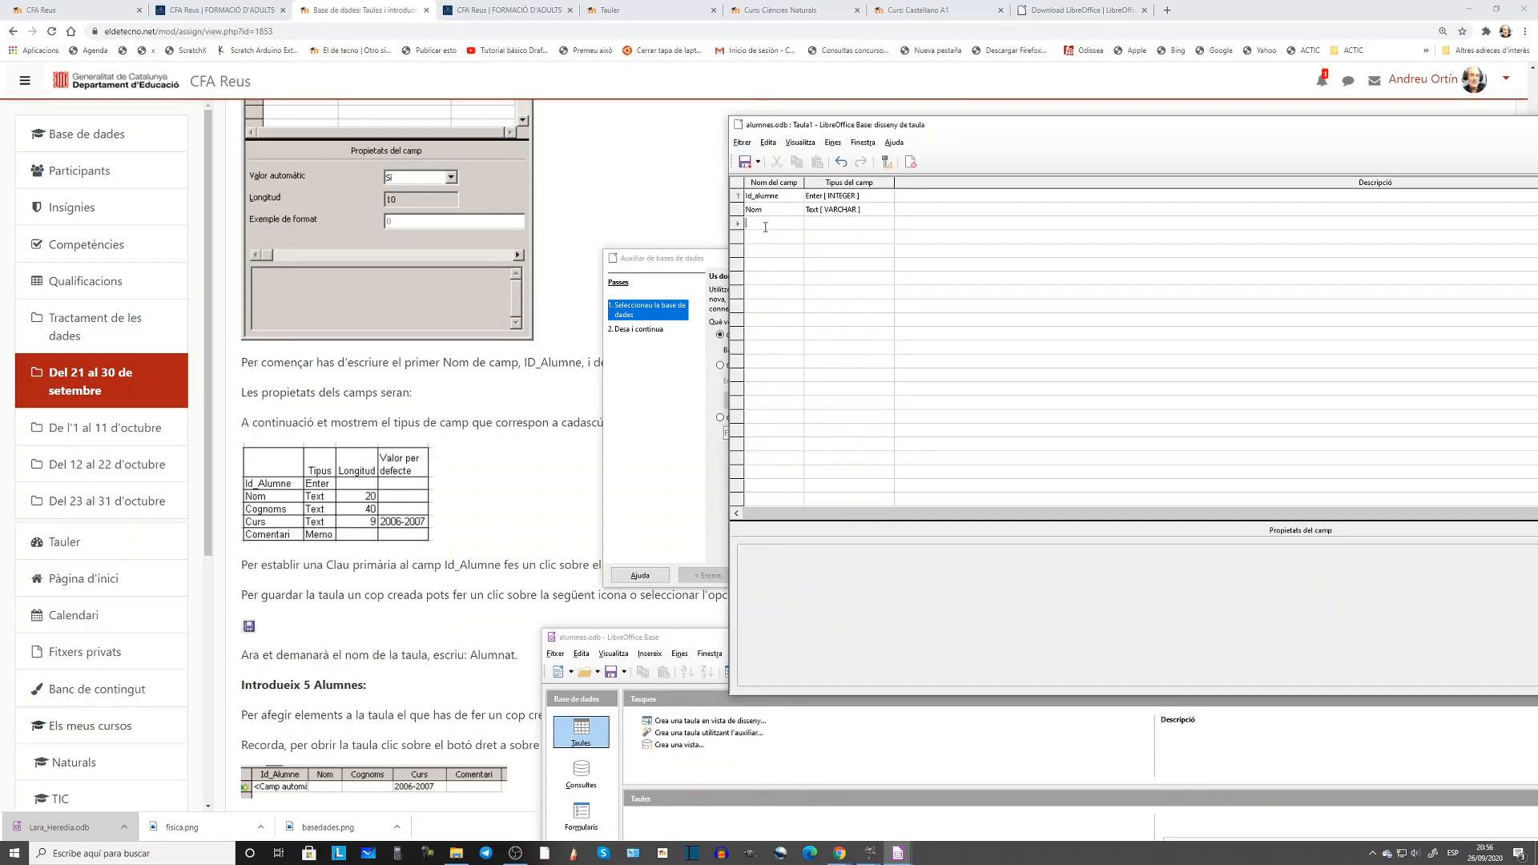
{"action": "type", "text": "C"}
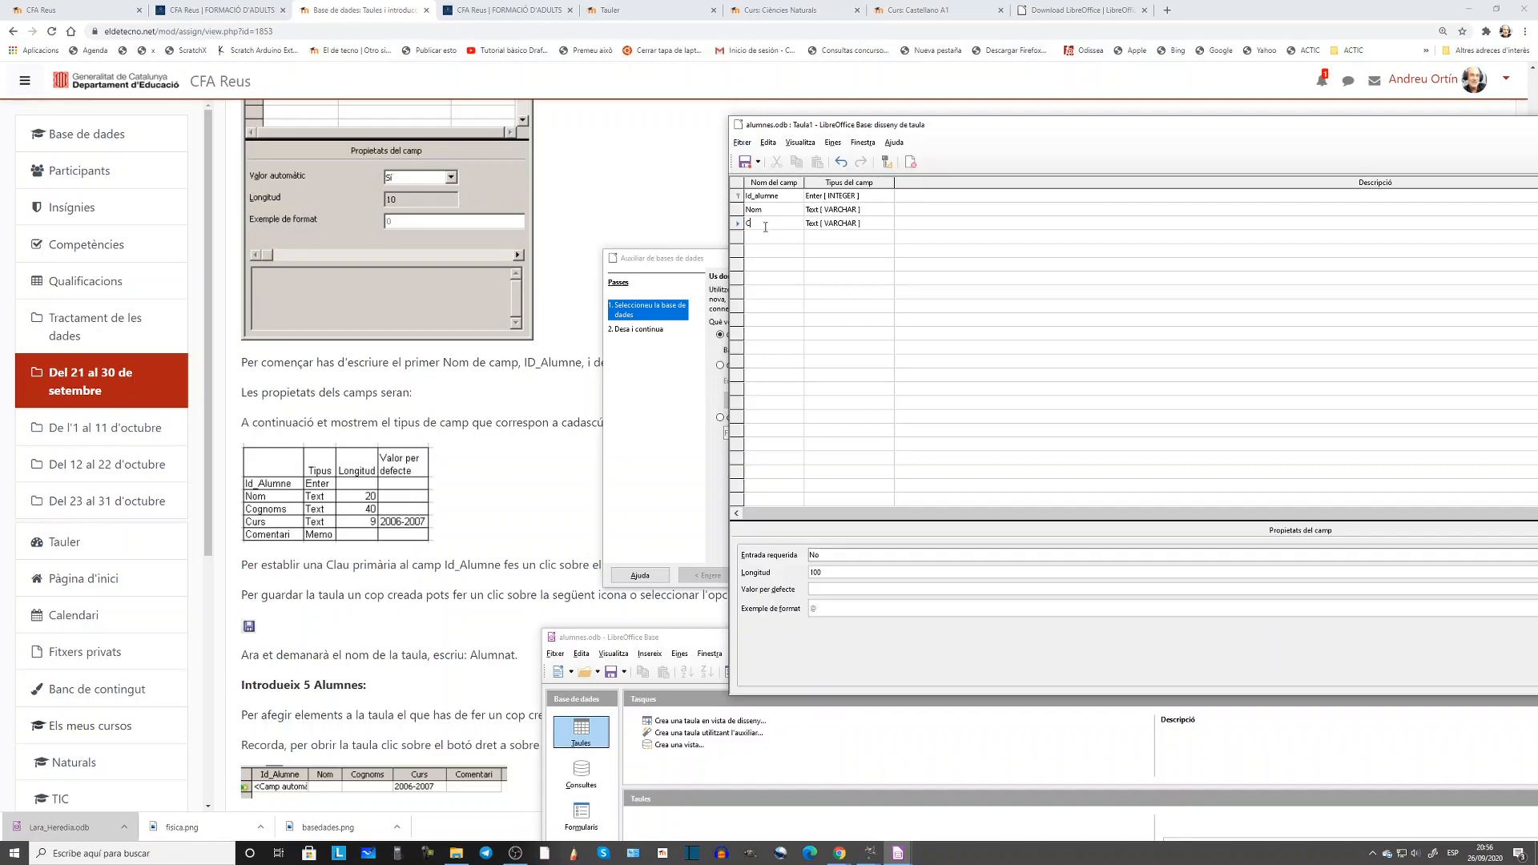
{"action": "type", "text": "ognoms"}
{"action": "key", "text": "Down"}
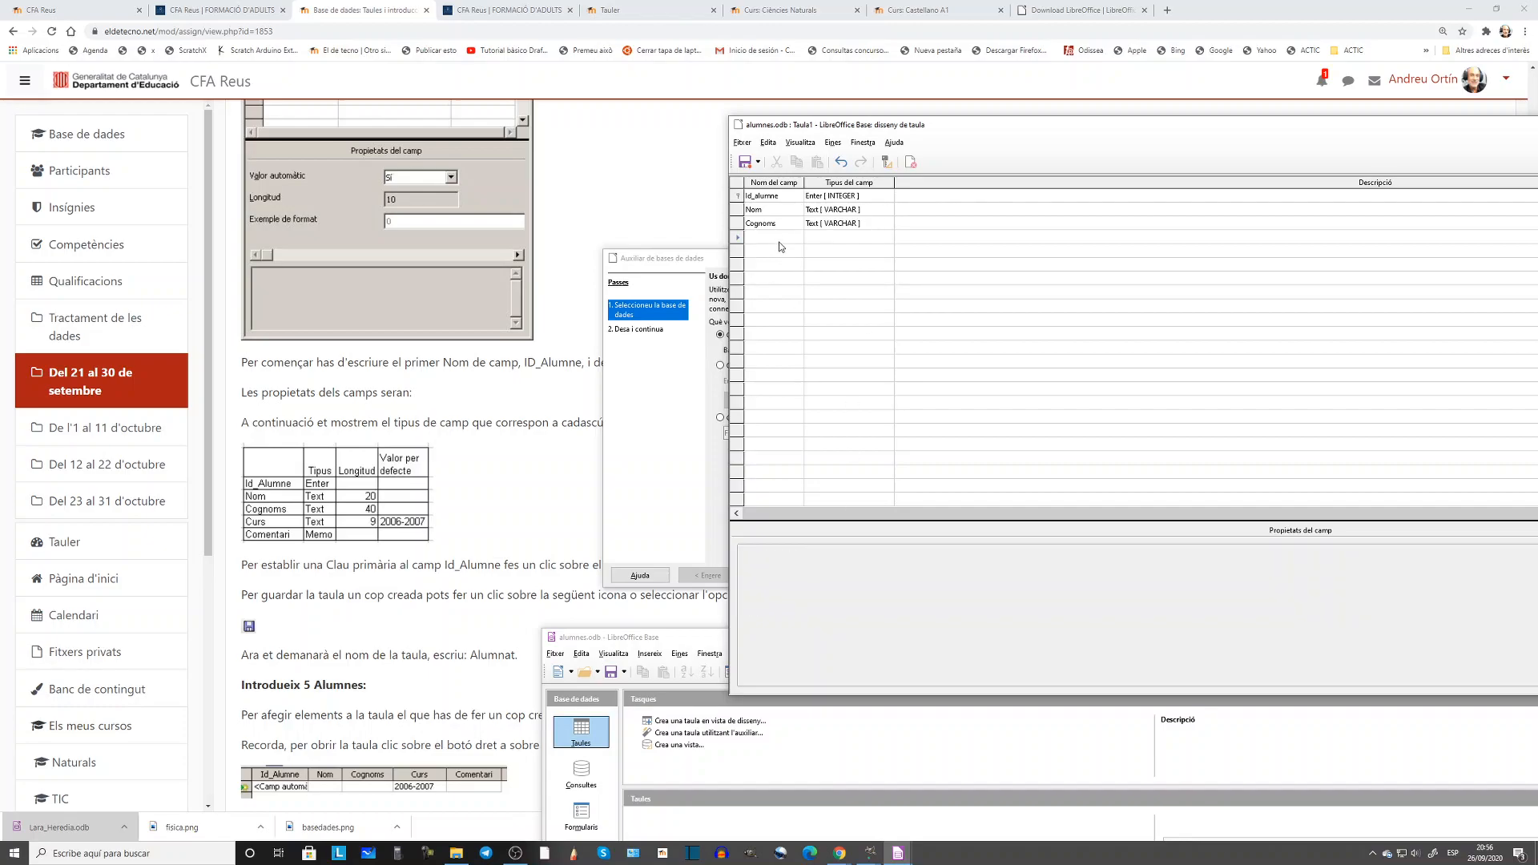
{"action": "type", "text": "Curs"}
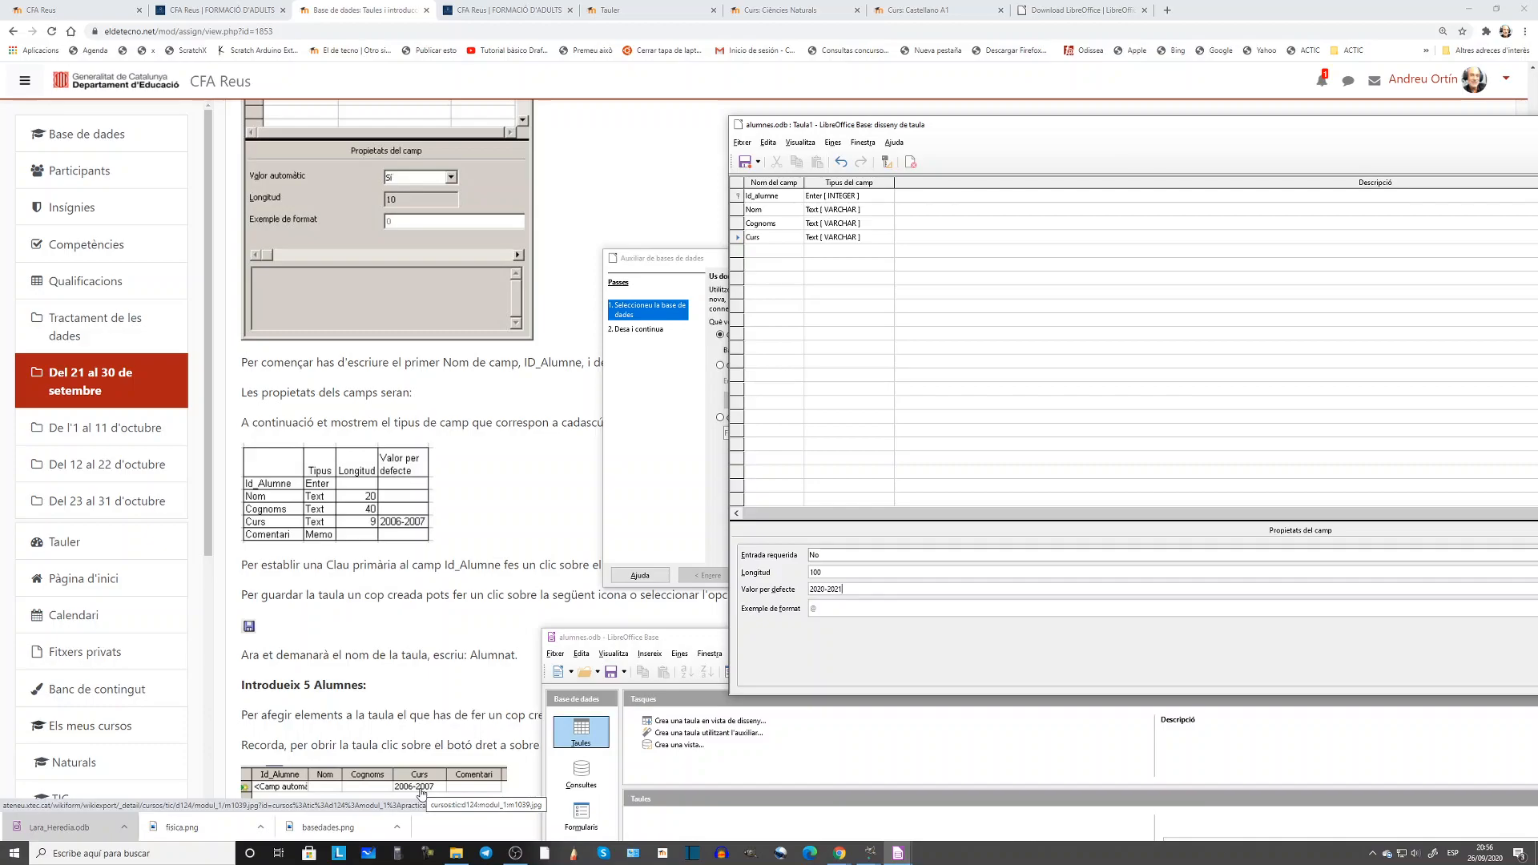
Add a field named Comentari and set its type to Memo [ LONGVARCHAR ]
{"action": "left_click", "coordinate": [765, 254]}
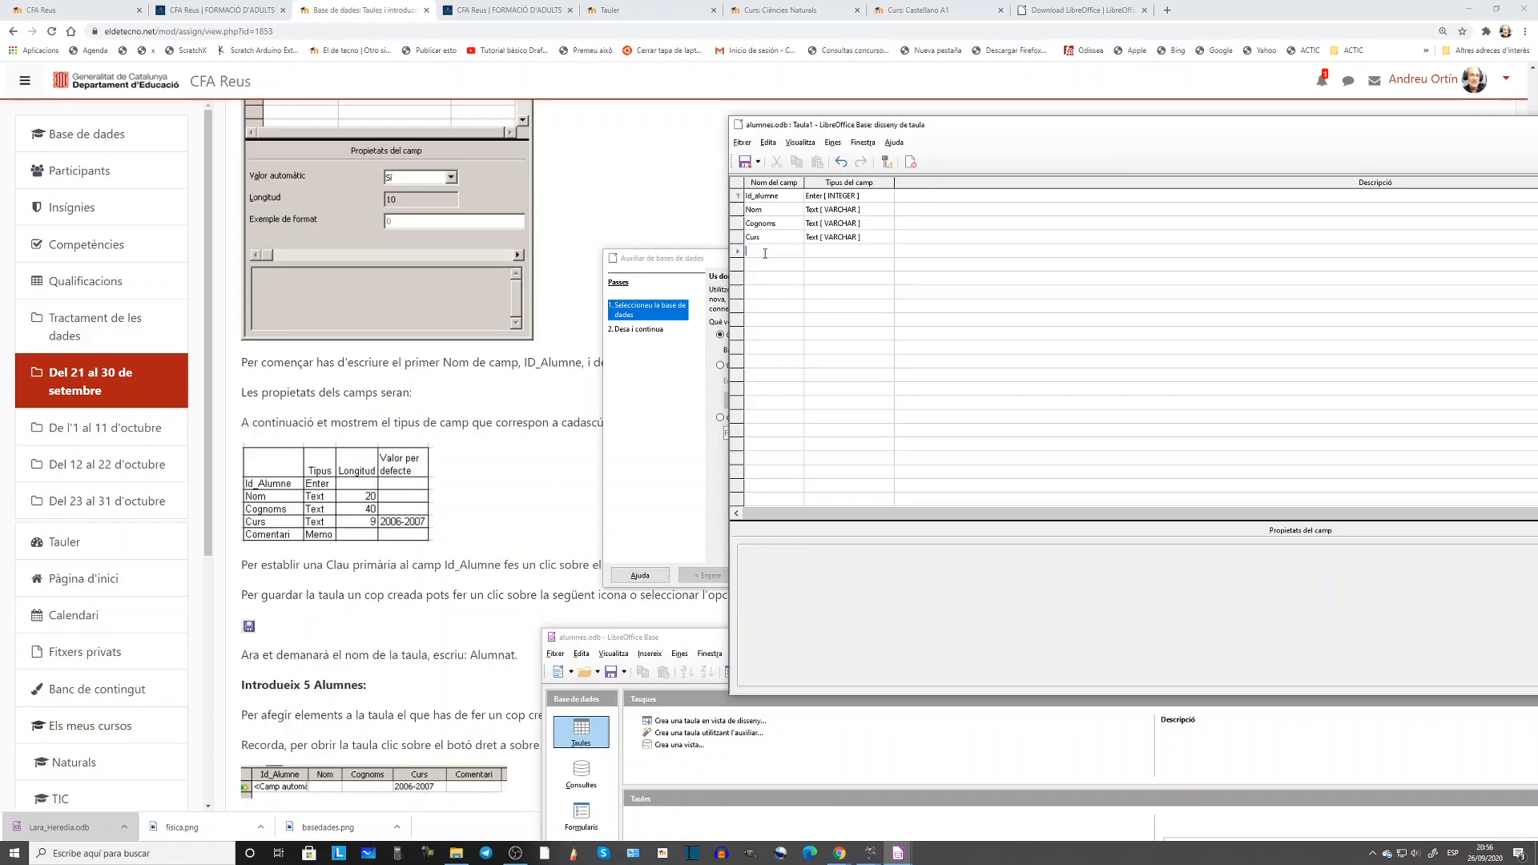
{"action": "type", "text": "Comentari"}
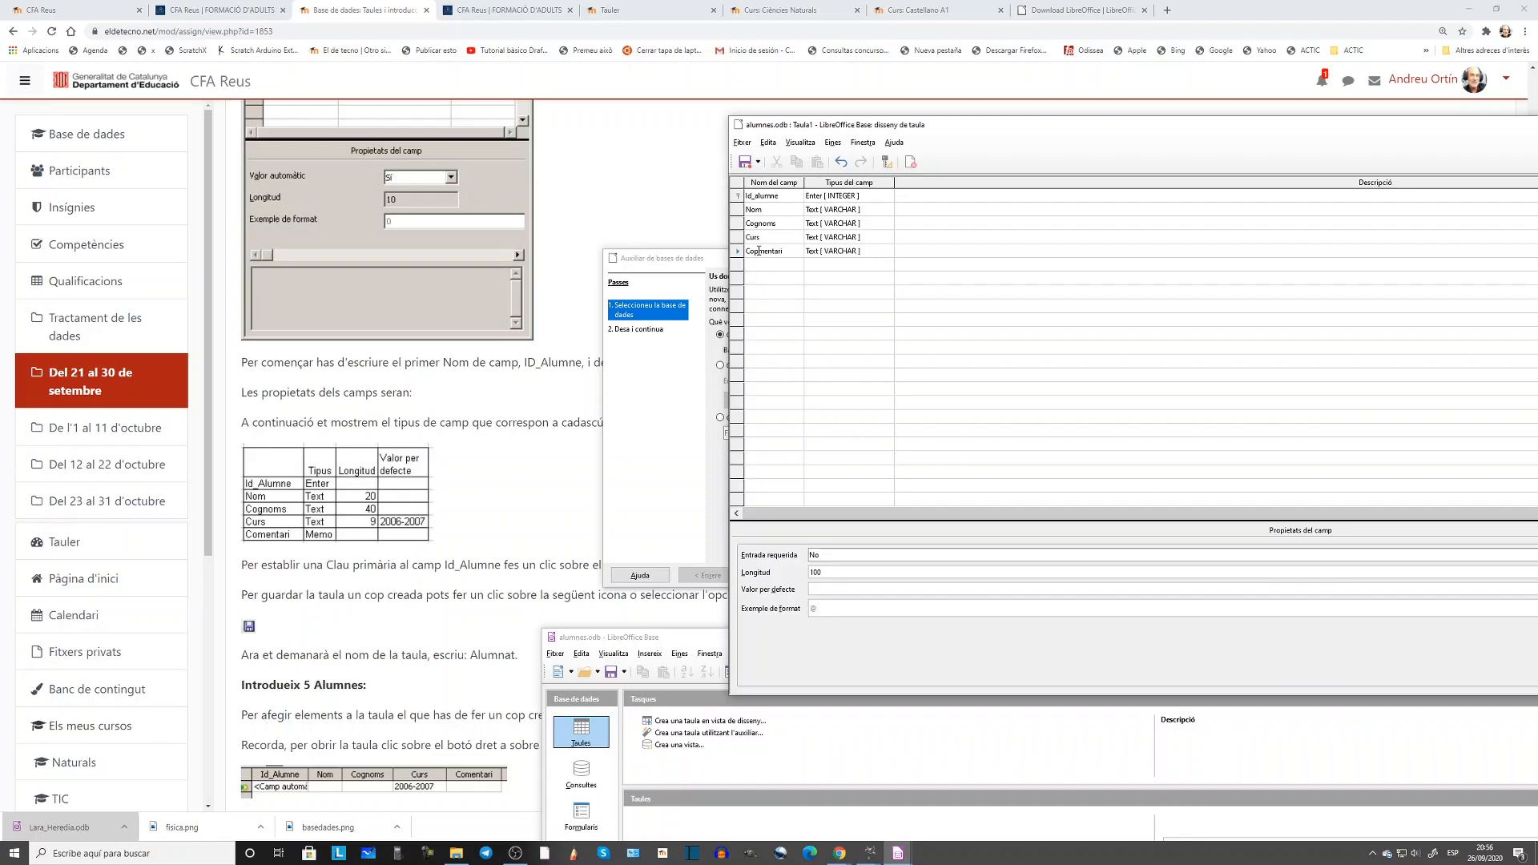
{"action": "key", "text": "BackSpace"}
{"action": "left_click", "coordinate": [881, 251]}
{"action": "left_click", "coordinate": [887, 251]}
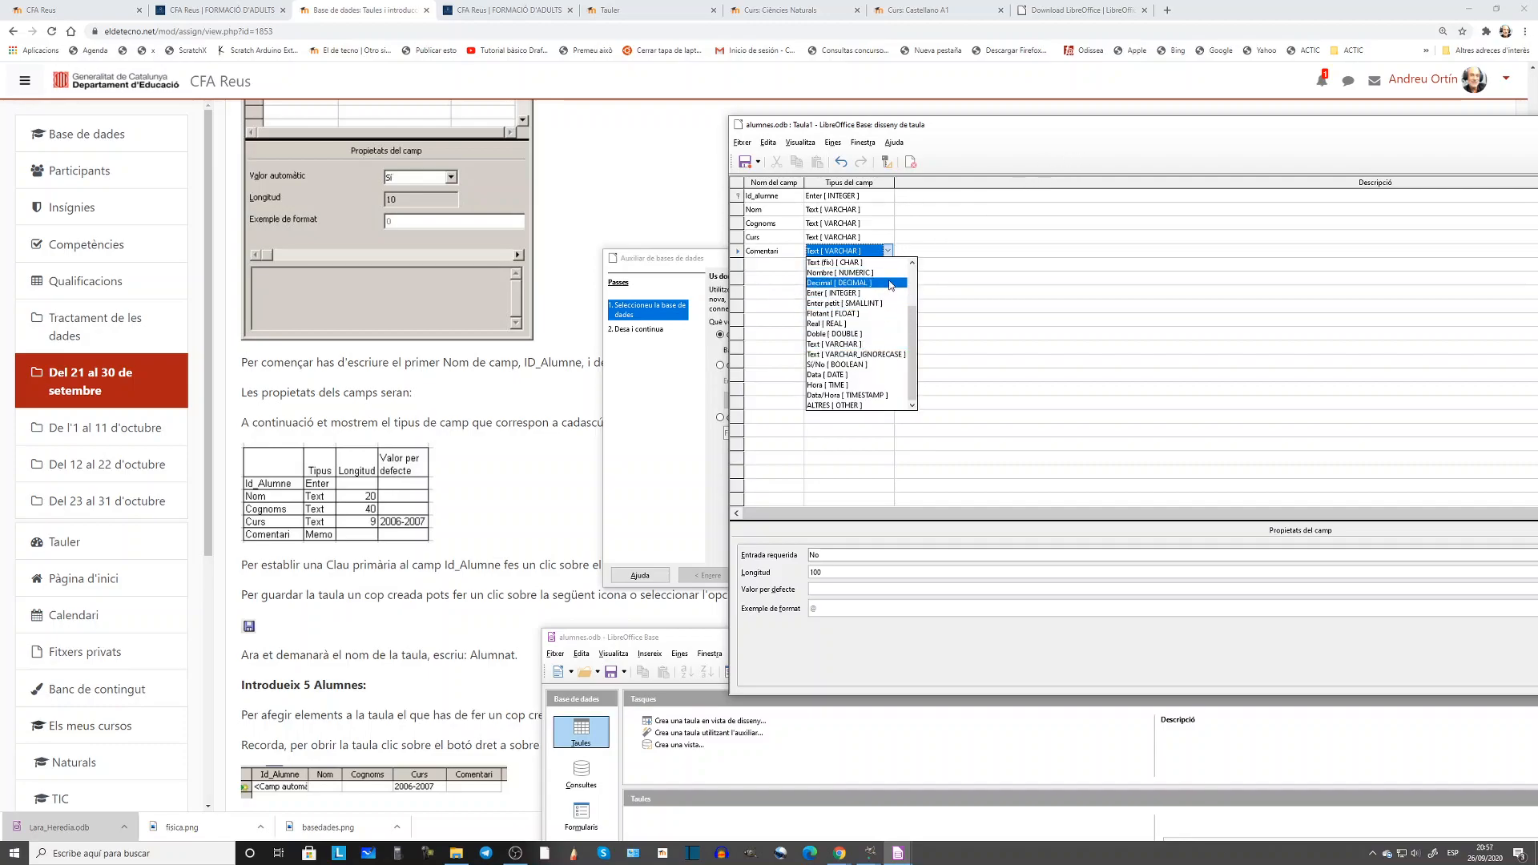
{"action": "left_click_drag", "start_coordinate": [912, 351], "coordinate": [916, 269]}
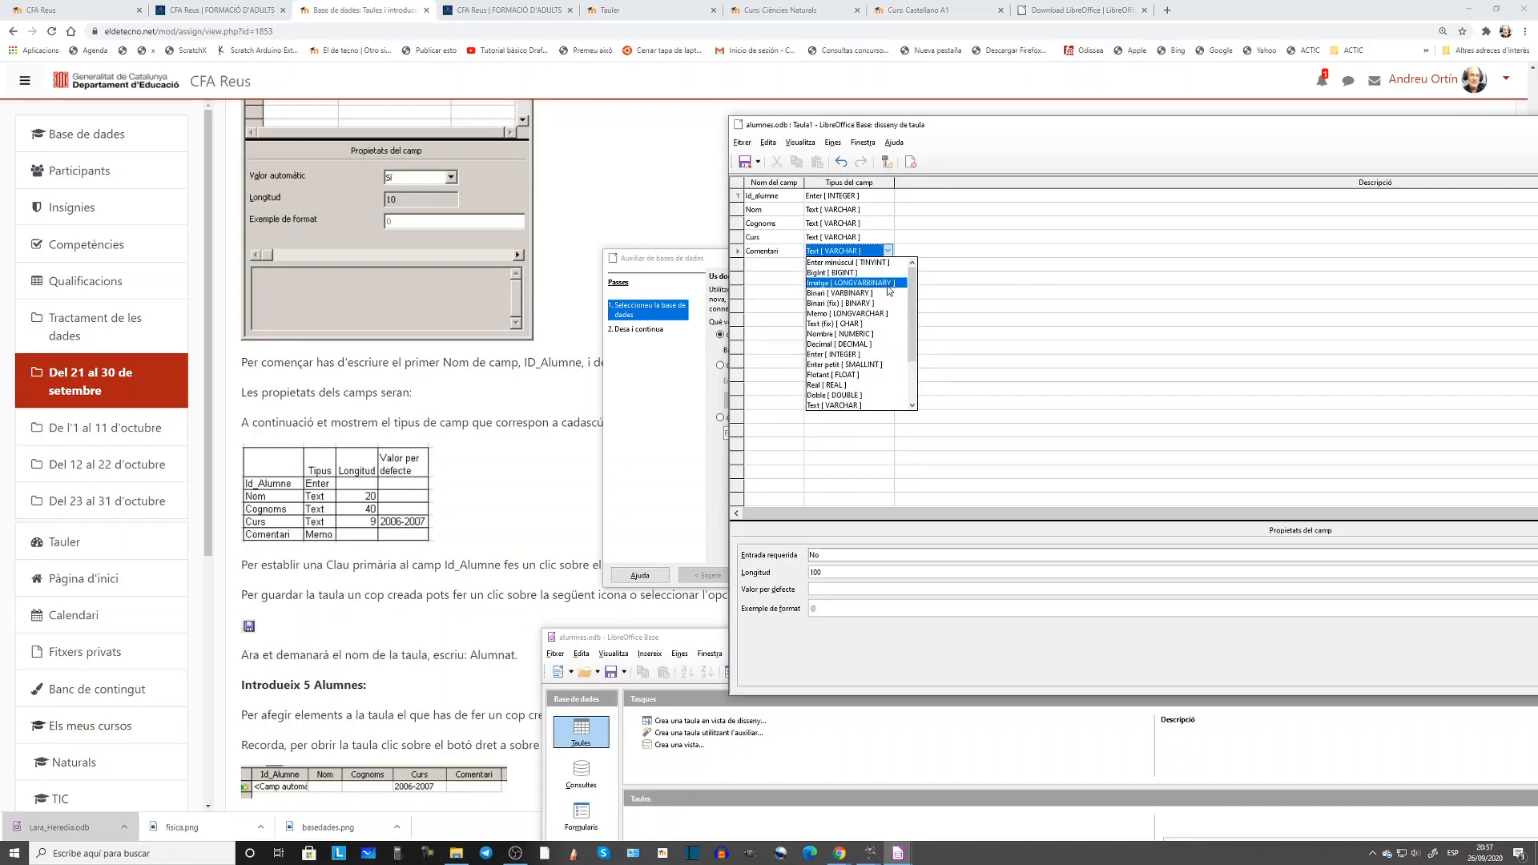
{"action": "left_click", "coordinate": [890, 314]}
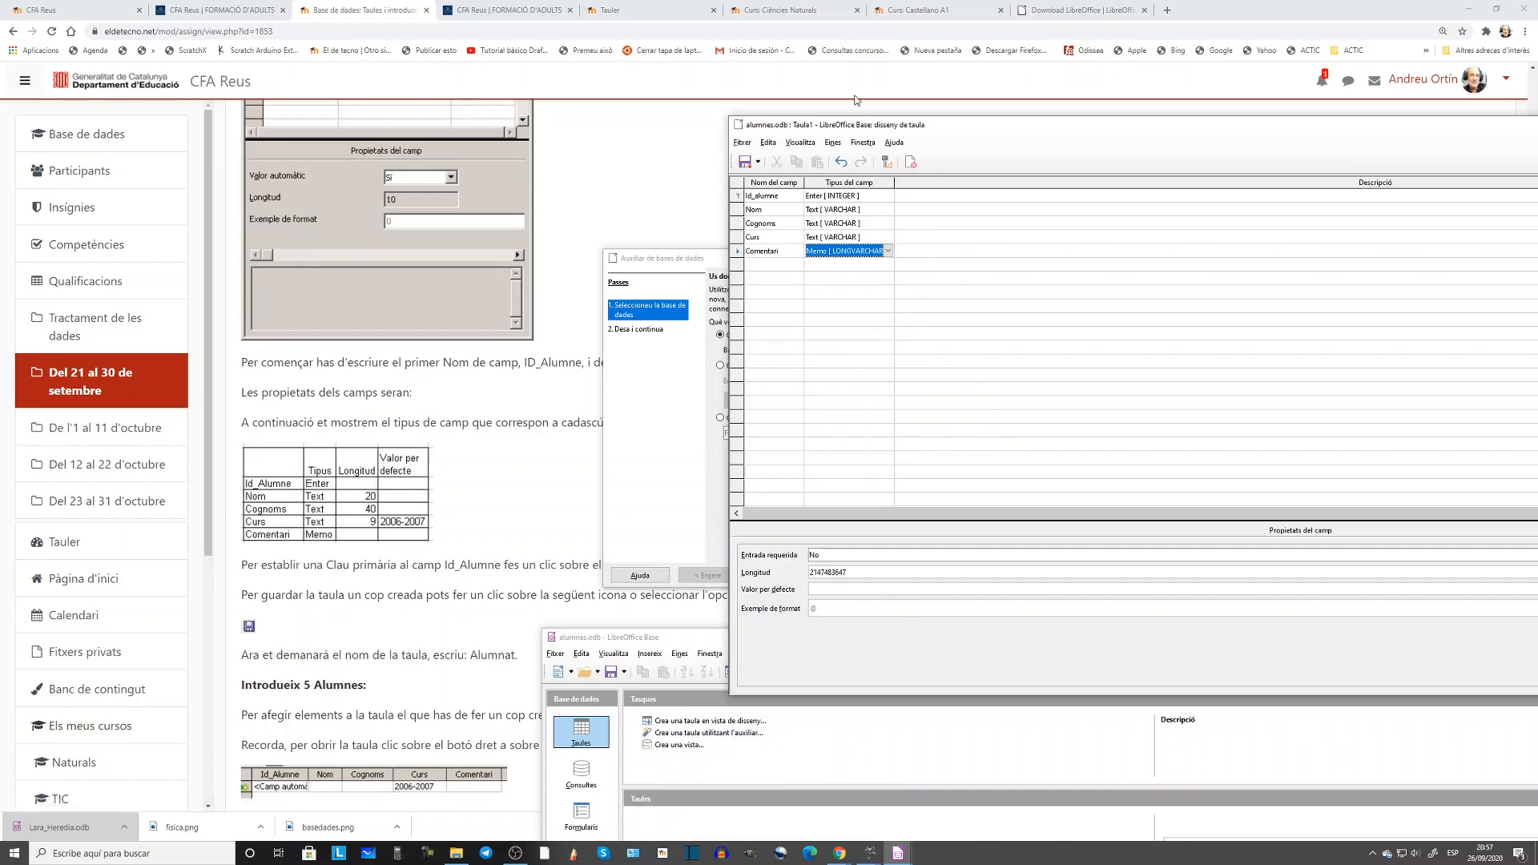
Save the table under the name alumnes and close its design window
{"action": "left_click_drag", "start_coordinate": [987, 132], "coordinate": [788, 112]}
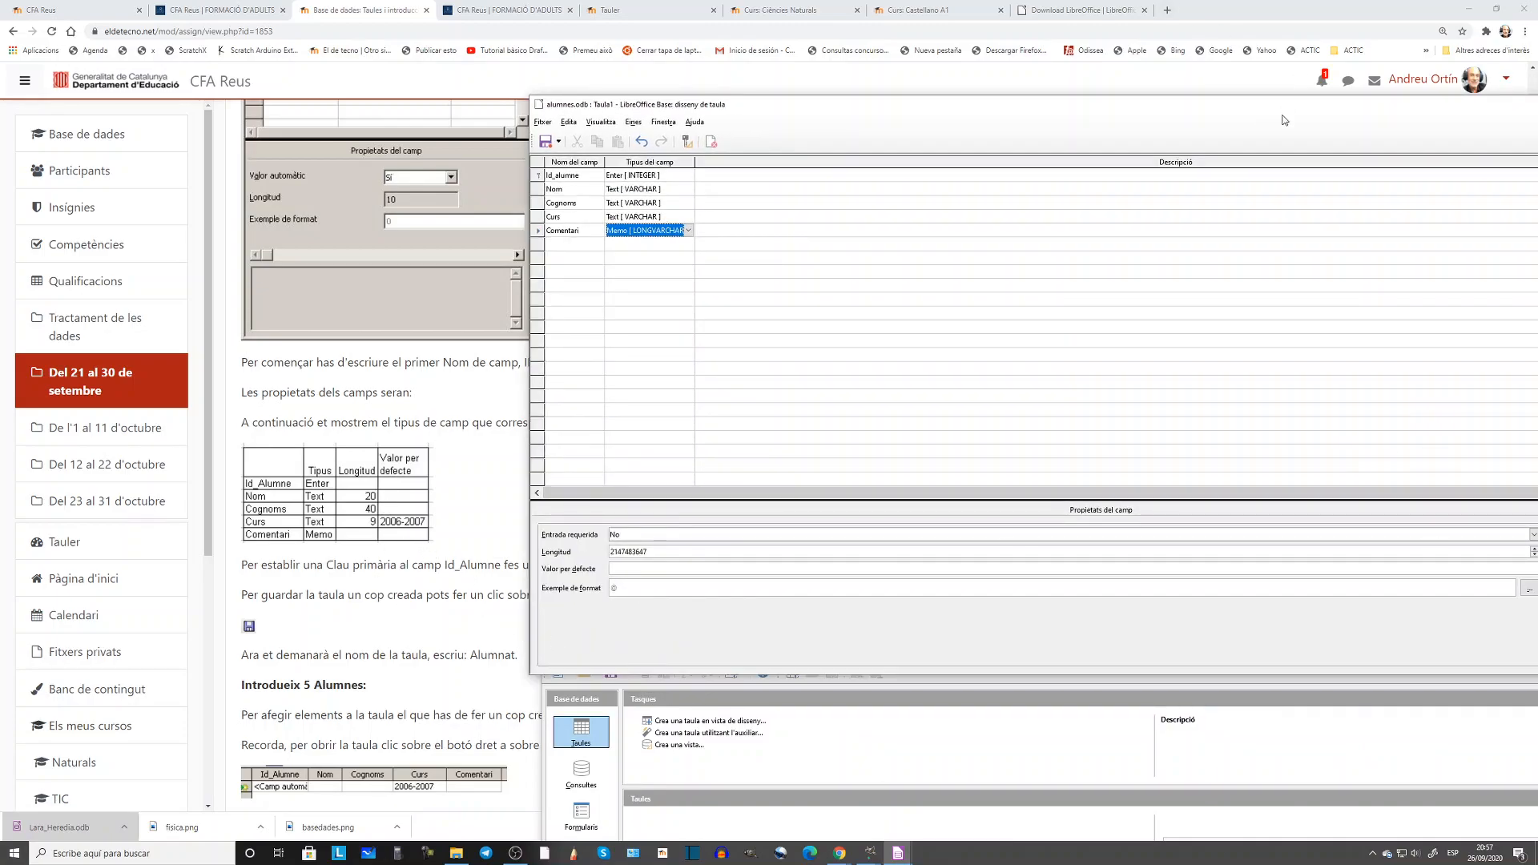
{"action": "left_click_drag", "start_coordinate": [1283, 112], "coordinate": [1065, 105]}
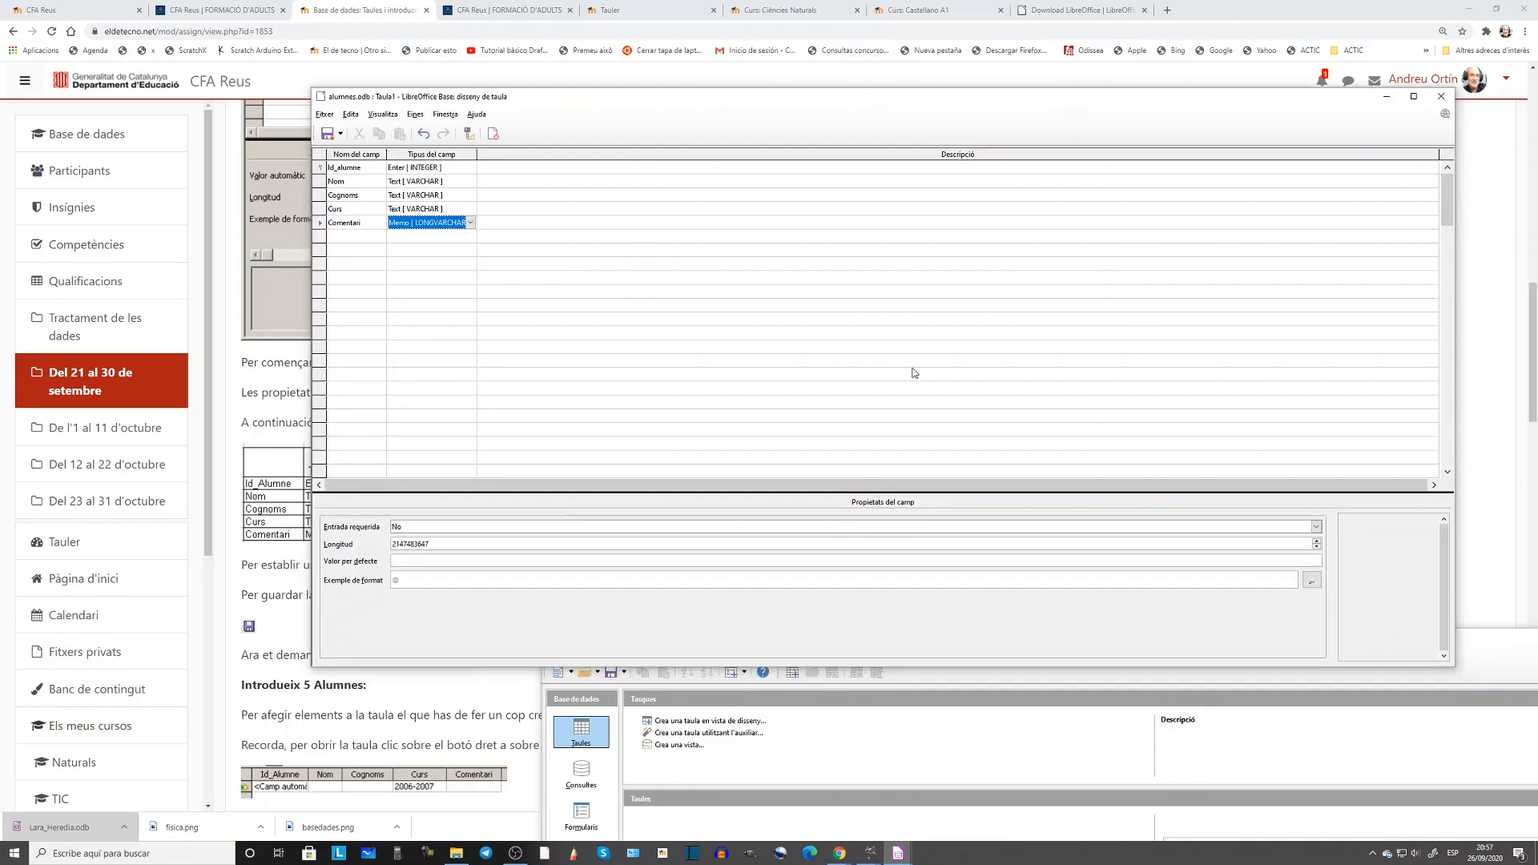
{"action": "left_click", "coordinate": [328, 134]}
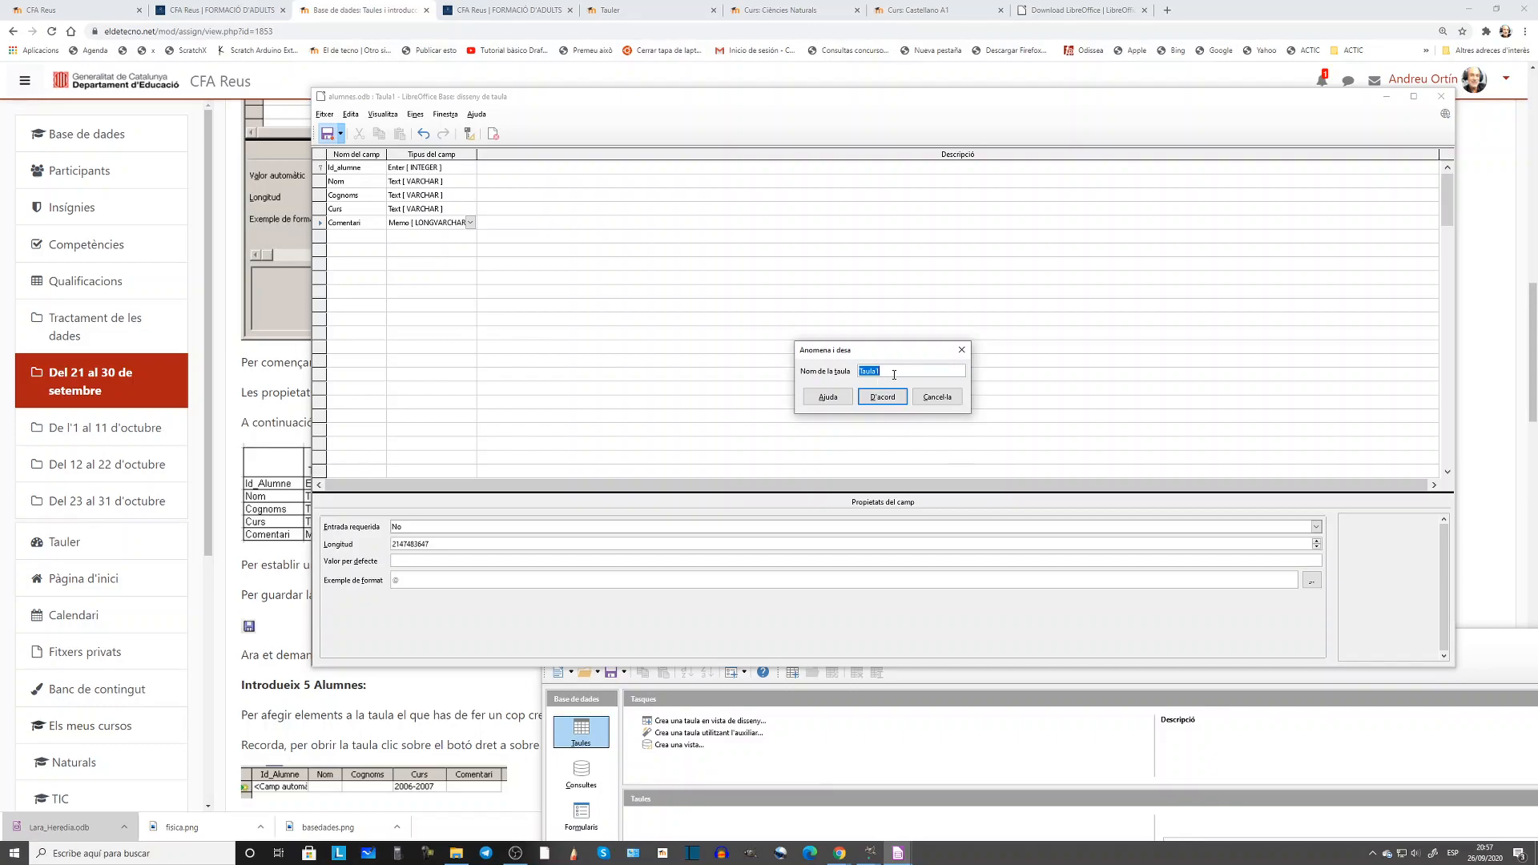
{"action": "type", "text": "alumnes"}
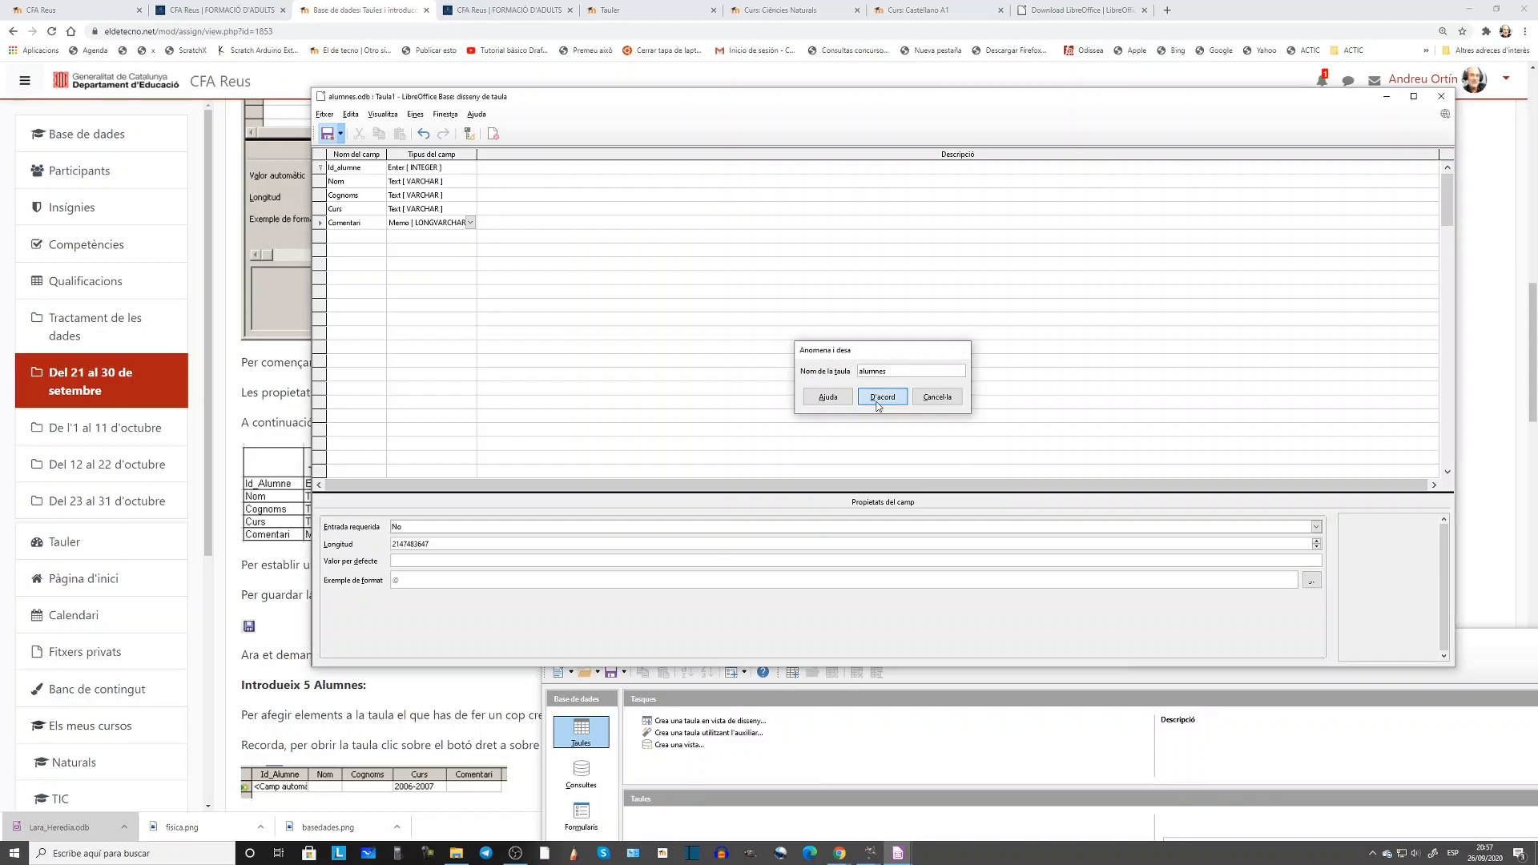
{"action": "left_click", "coordinate": [881, 397]}
{"action": "left_click", "coordinate": [1447, 98]}
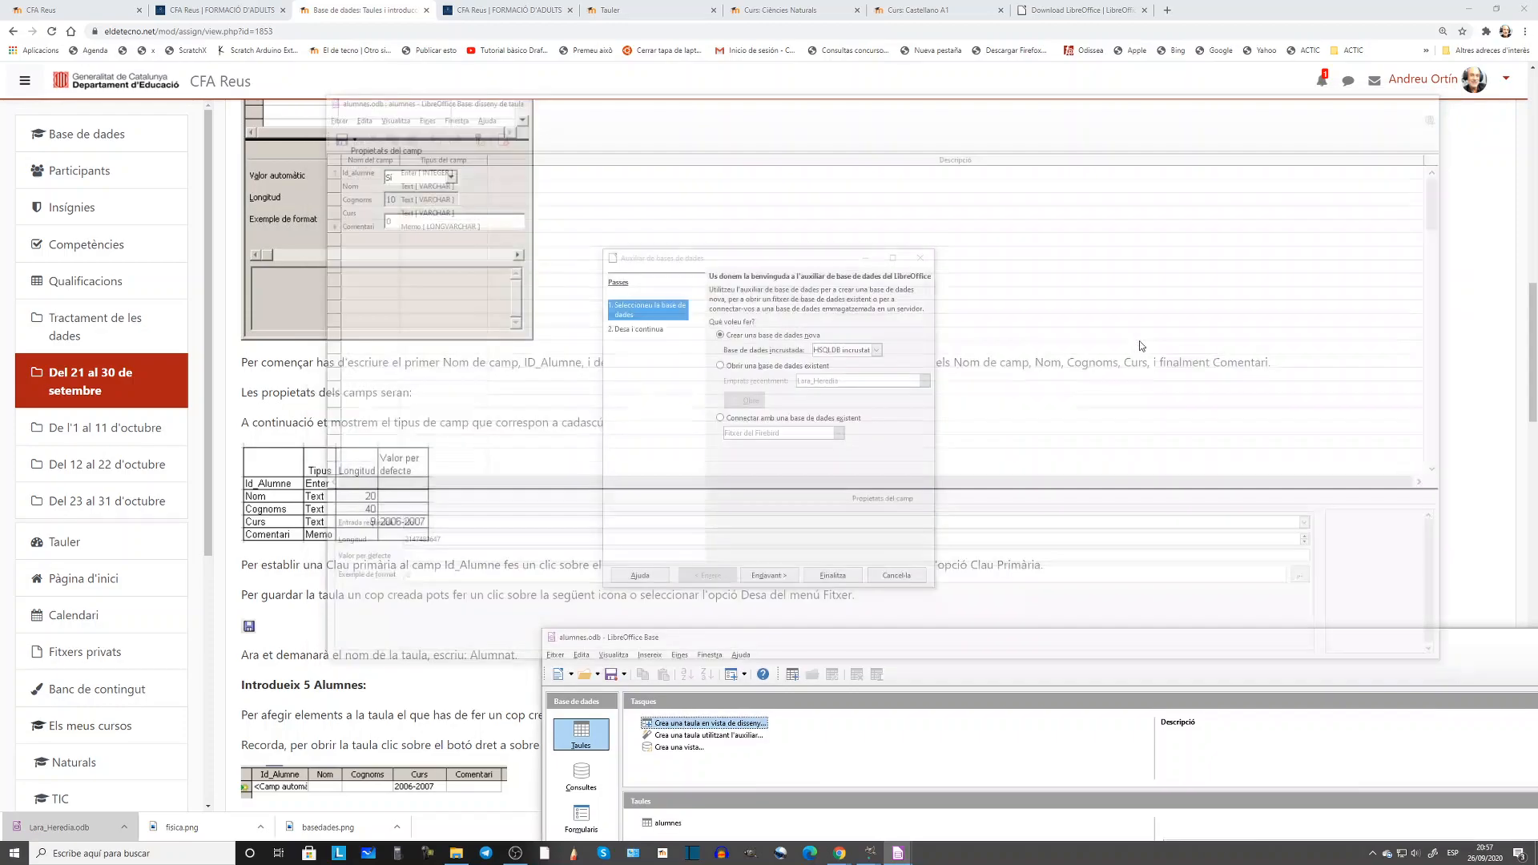
Maximize the database window, open the alumnes table for data entry, and widen its Cognoms, Curs and Comentari columns
{"action": "left_click_drag", "start_coordinate": [886, 635], "coordinate": [663, 2]}
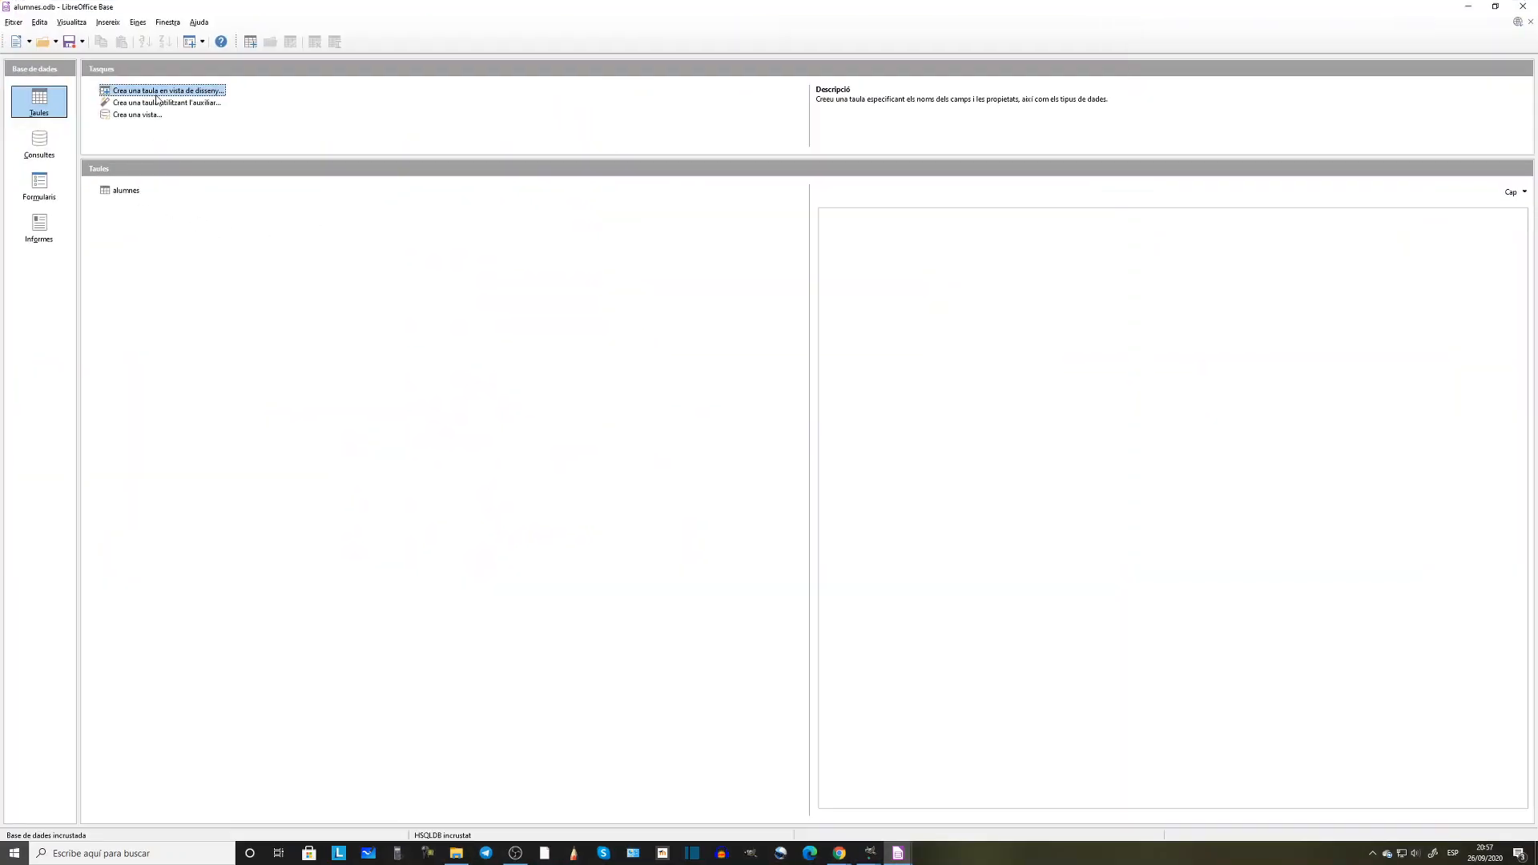
{"action": "left_click", "coordinate": [122, 191]}
{"action": "double_click", "coordinate": [120, 193]}
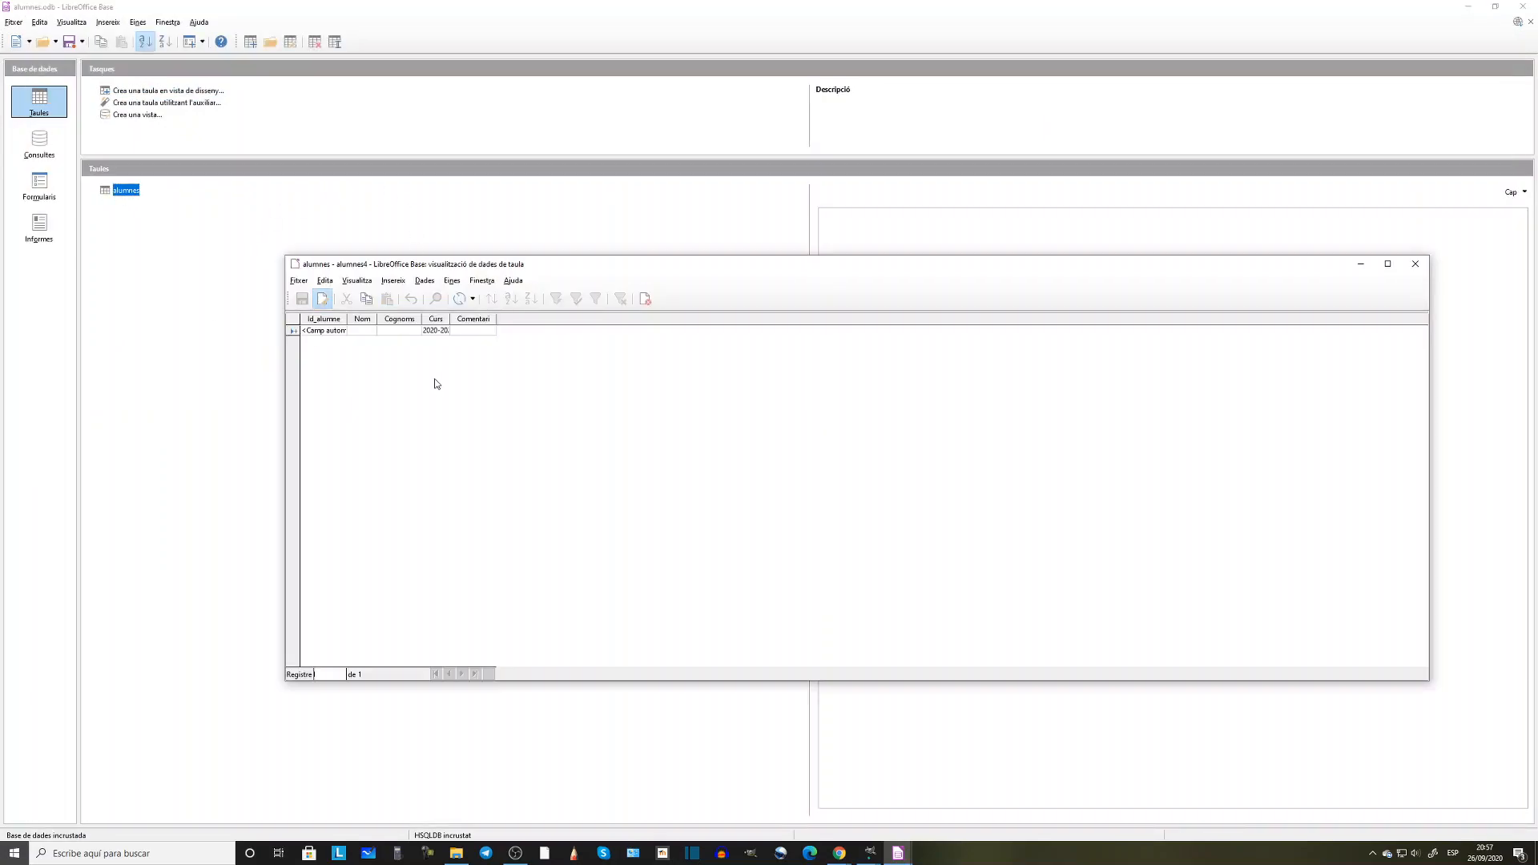
{"action": "left_click_drag", "start_coordinate": [420, 319], "coordinate": [588, 319]}
{"action": "left_click_drag", "start_coordinate": [641, 318], "coordinate": [949, 320]}
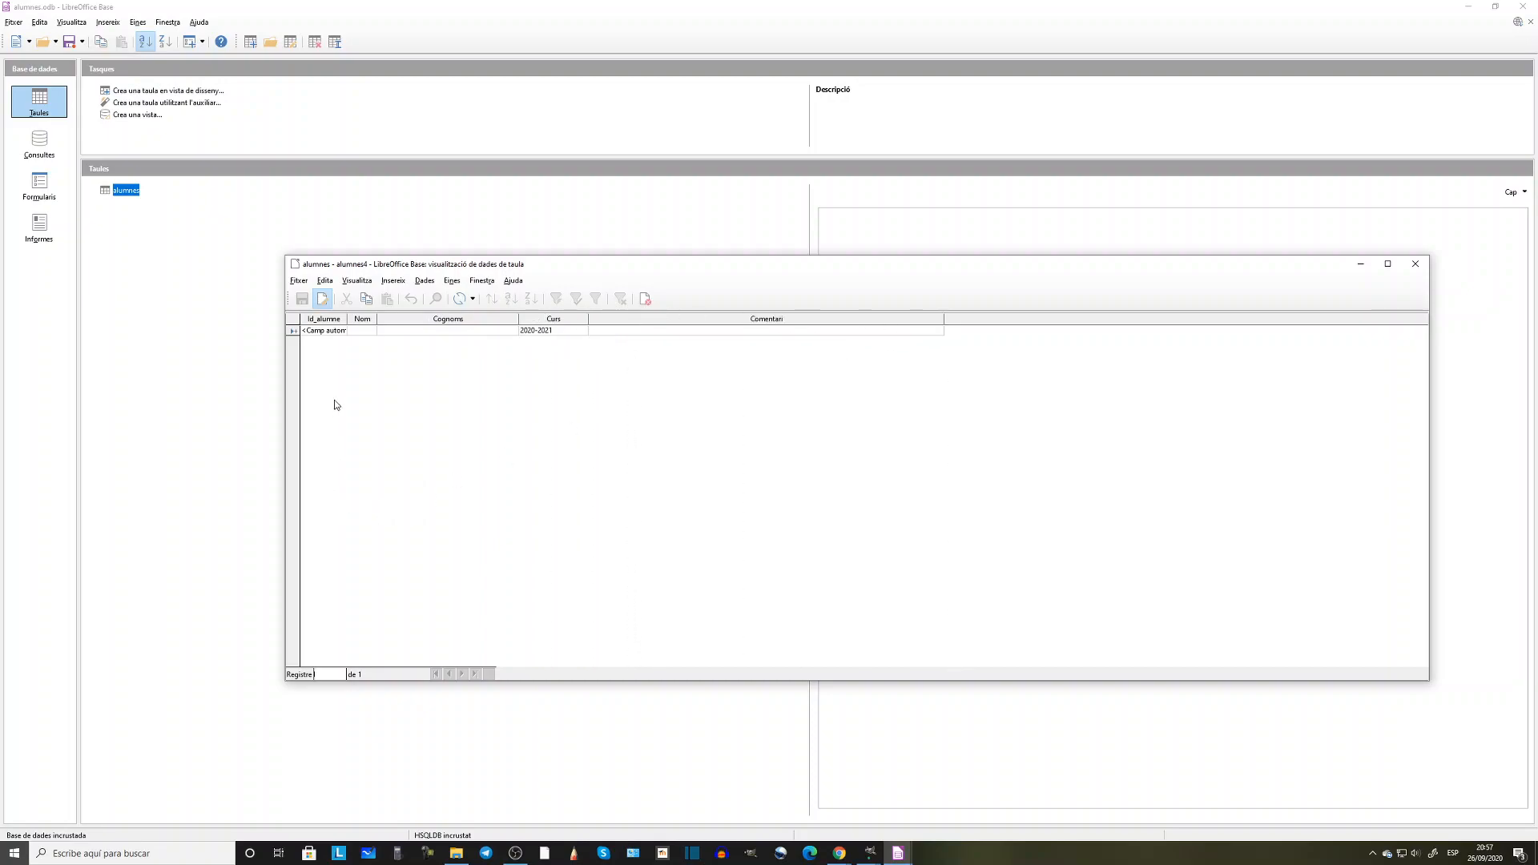
Enter one student record with first name, surnames and the comment "Alumne excel·lent", and close the table data
{"action": "left_click", "coordinate": [356, 331]}
{"action": "type", "text": "P"}
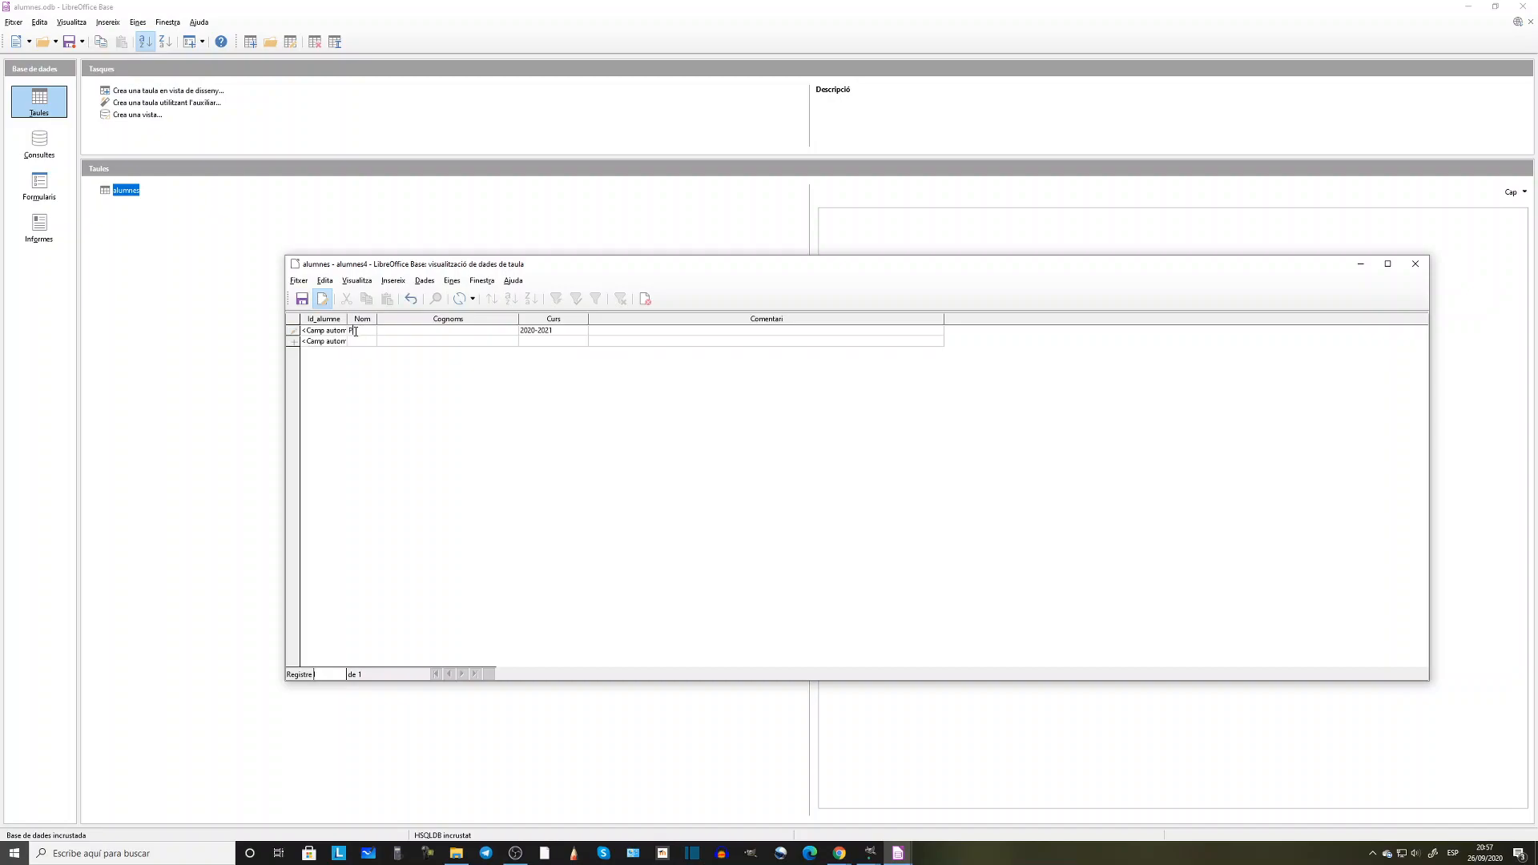
{"action": "type", "text": "ol"}
{"action": "left_click", "coordinate": [417, 329]}
{"action": "left_click", "coordinate": [613, 331]}
{"action": "type", "text": "Alumne excel·lent"}
{"action": "left_click", "coordinate": [369, 340]}
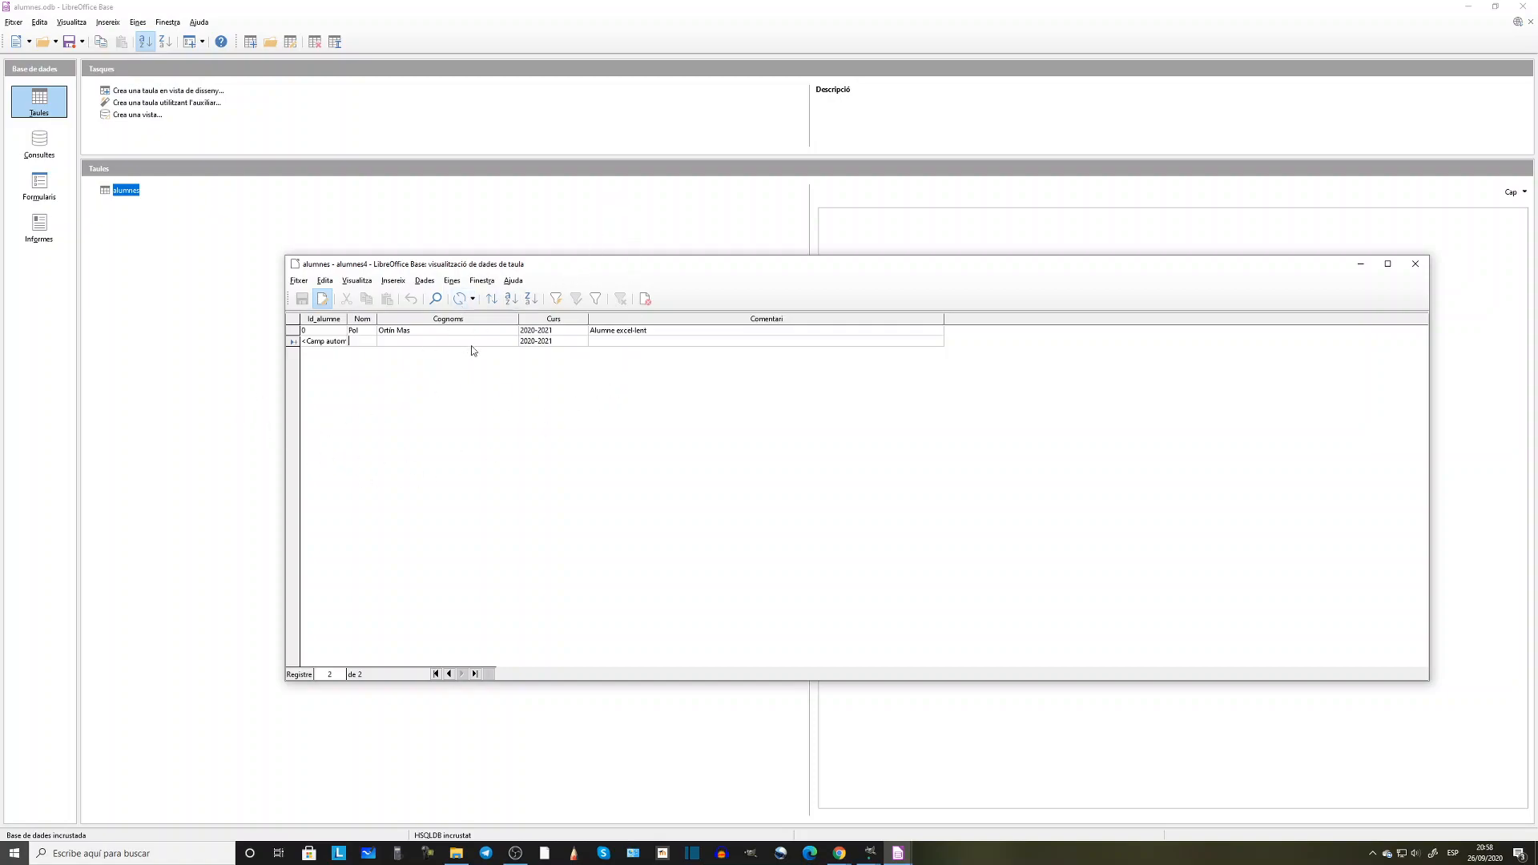
{"action": "left_click", "coordinate": [1415, 263]}
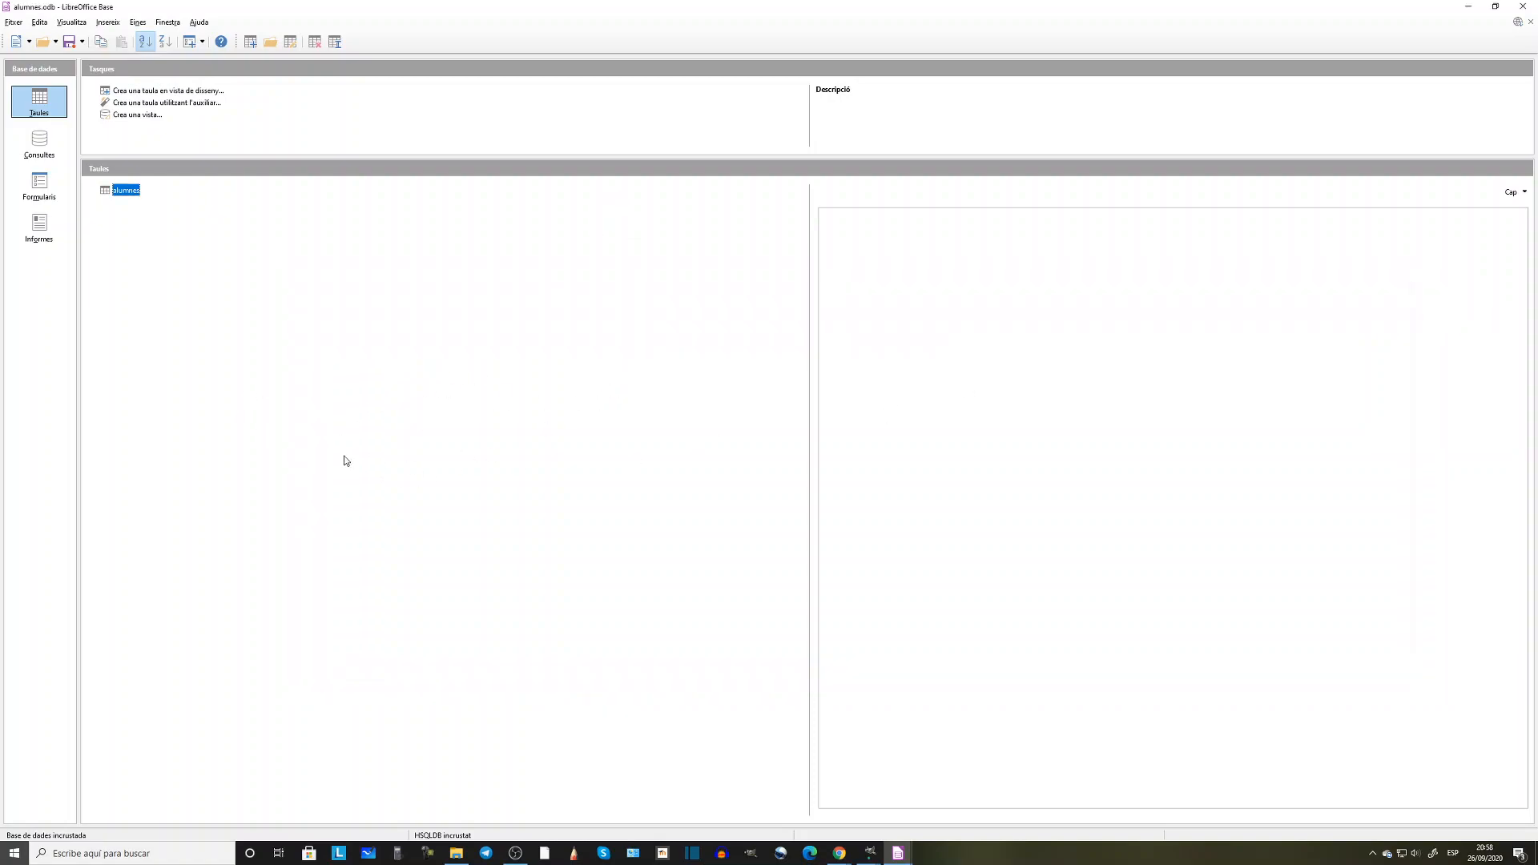
Restore the database window to a smaller size, reopen the alumnes table's design, and add a field named Id_Grup
{"action": "double_click", "coordinate": [502, 7]}
{"action": "left_click_drag", "start_coordinate": [1015, 30], "coordinate": [1226, 53]}
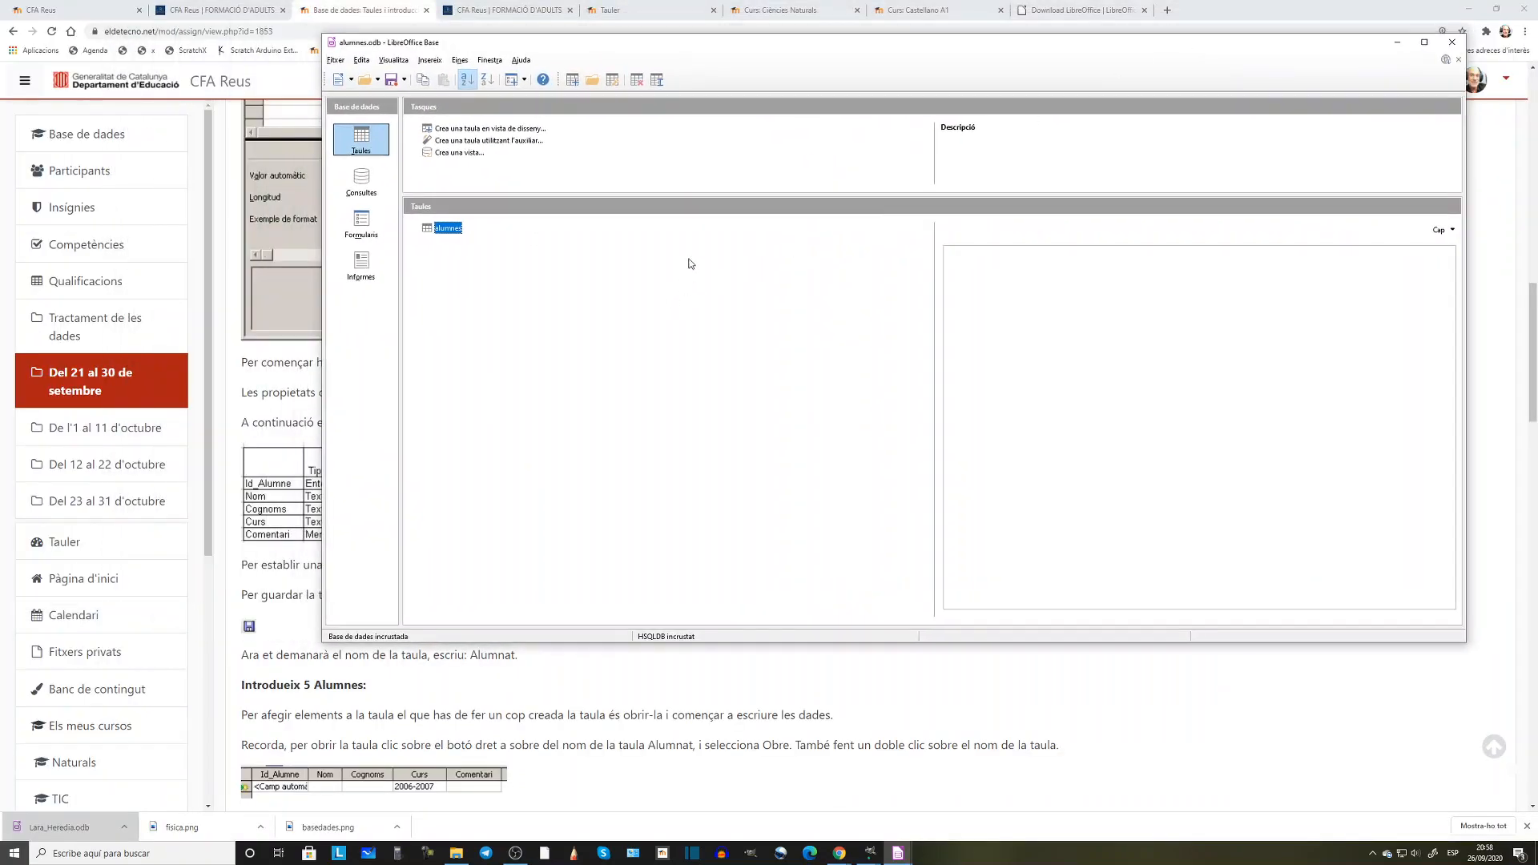
{"action": "right_click", "coordinate": [453, 231]}
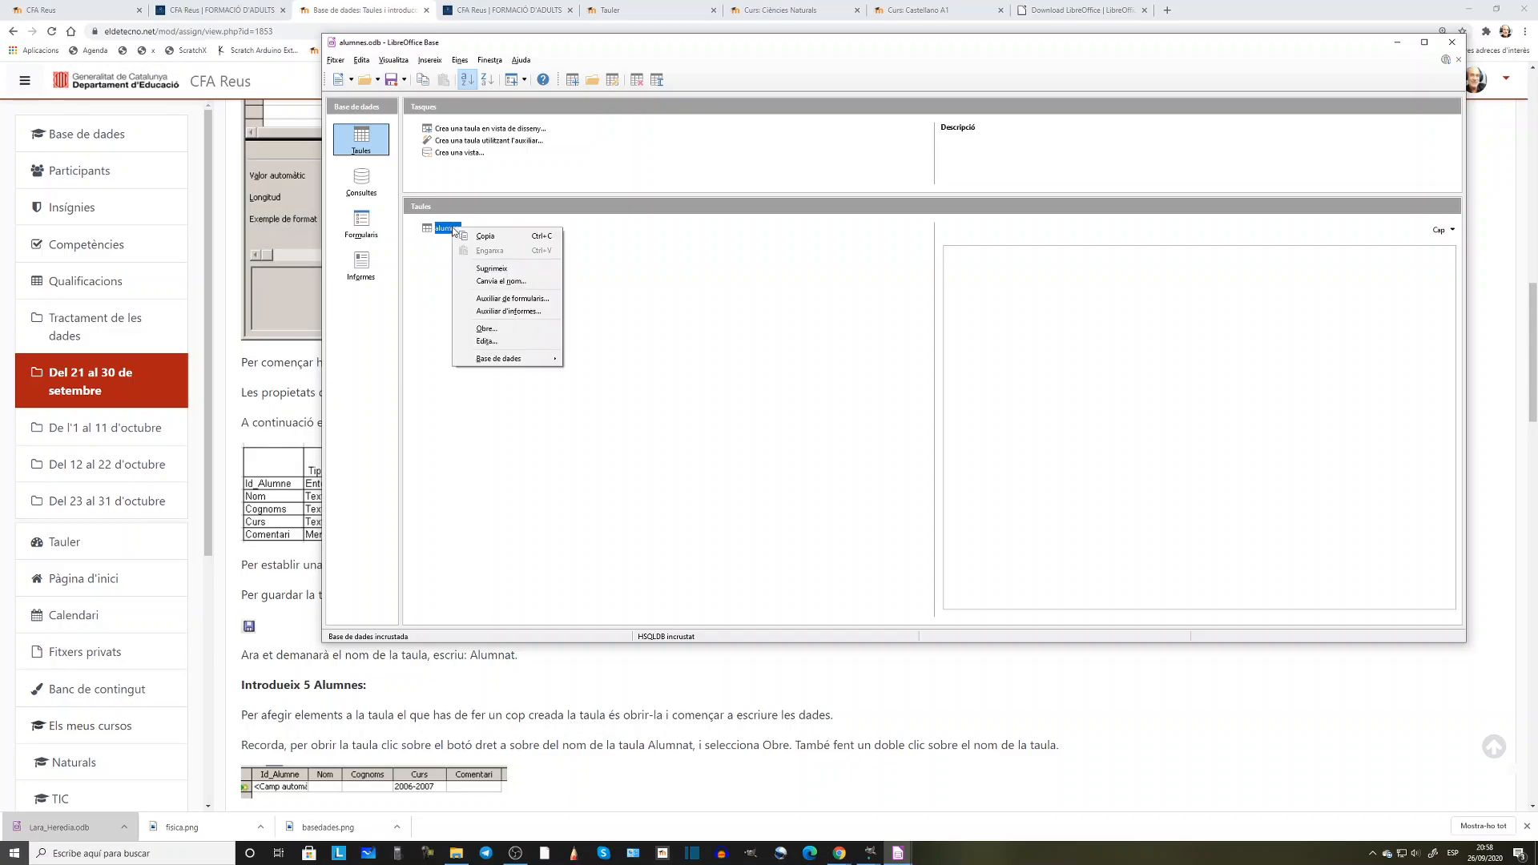
{"action": "left_click", "coordinate": [483, 341]}
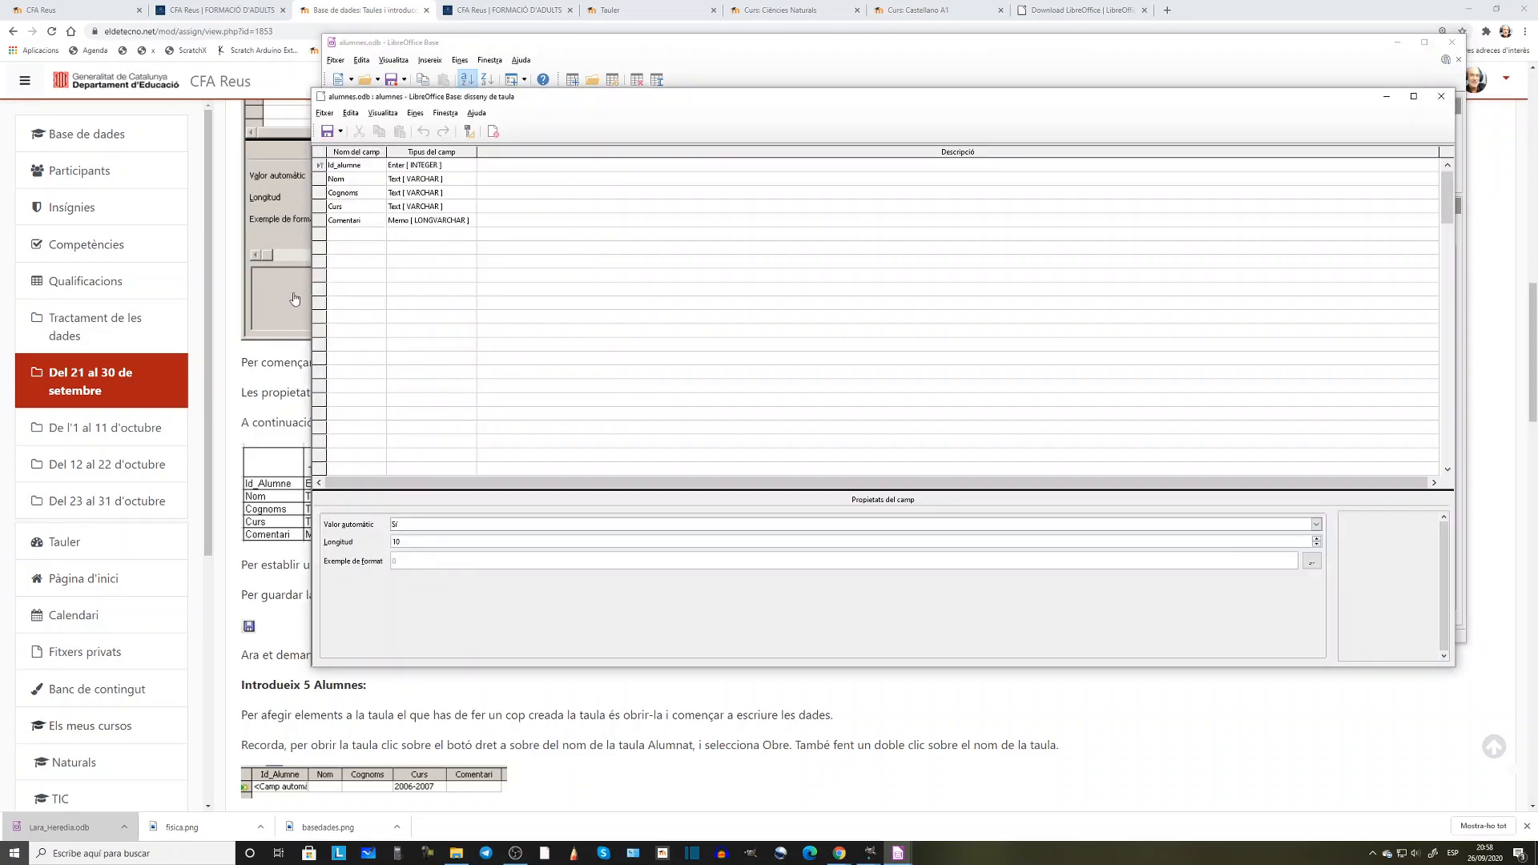
{"action": "left_click", "coordinate": [369, 236]}
{"action": "type", "text": "Id_Grup"}
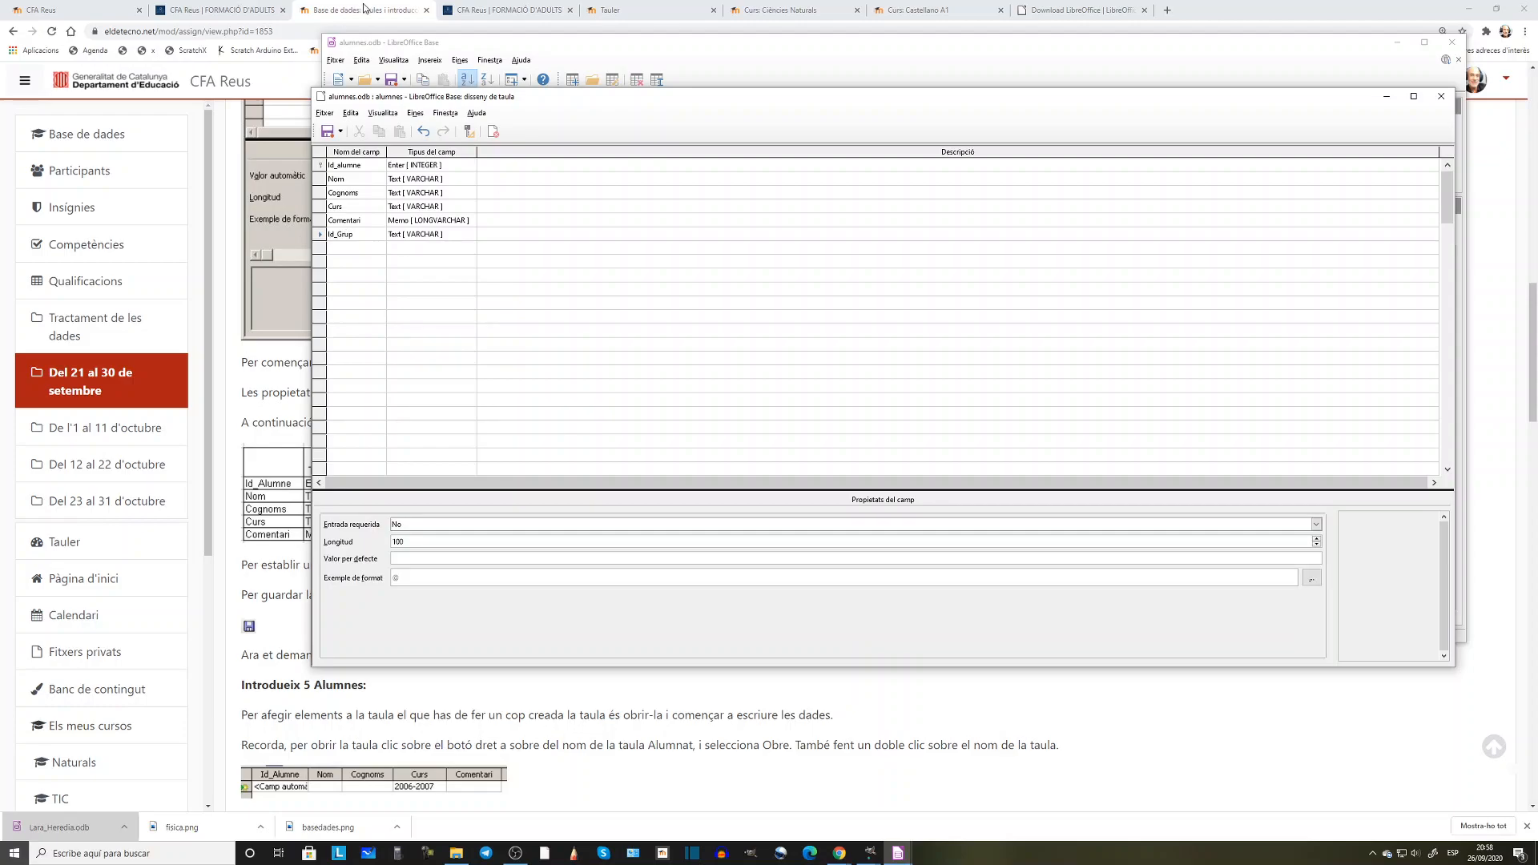
Set the Id_Grup field's type to Enter [ INTEGER ] as in the assignment, and close the alumnes table design
{"action": "left_click_drag", "start_coordinate": [533, 98], "coordinate": [829, 118]}
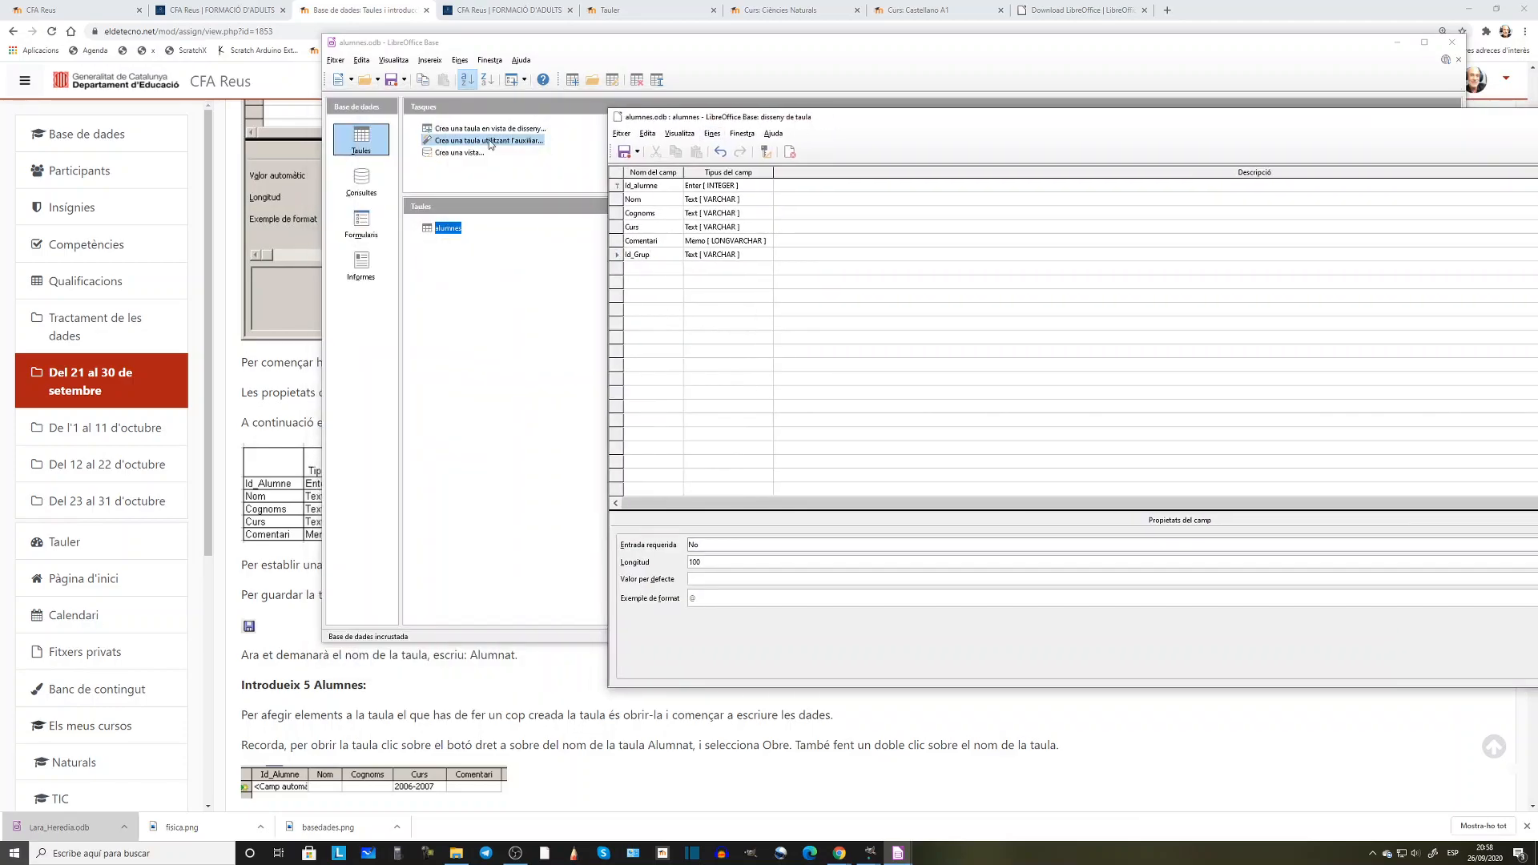
{"action": "left_click_drag", "start_coordinate": [481, 41], "coordinate": [777, 657]}
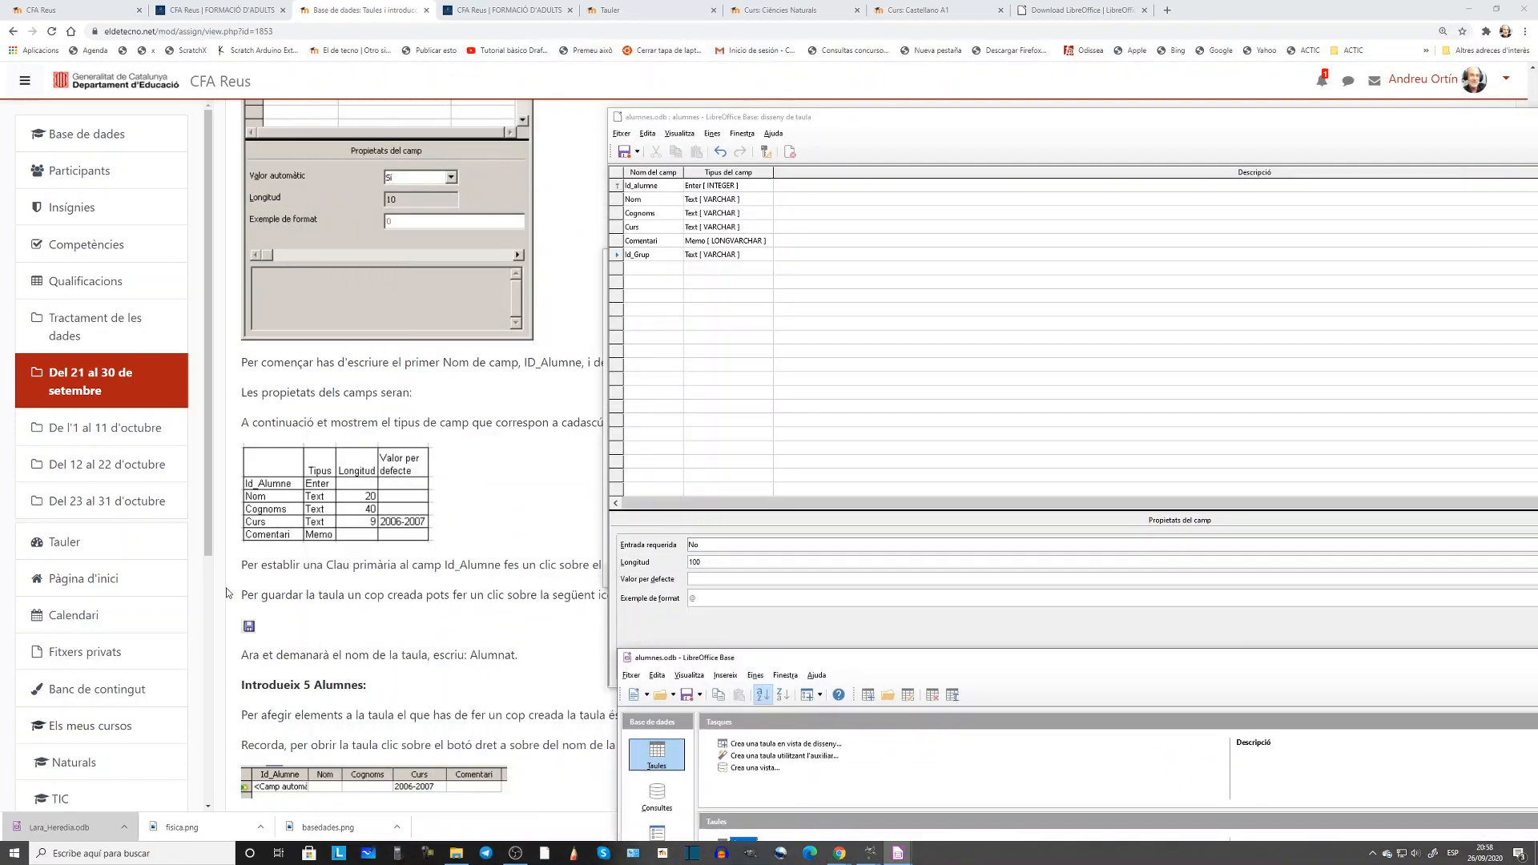
{"action": "scroll", "coordinate": [333, 507], "scroll_direction": "down", "scroll_amount": 2}
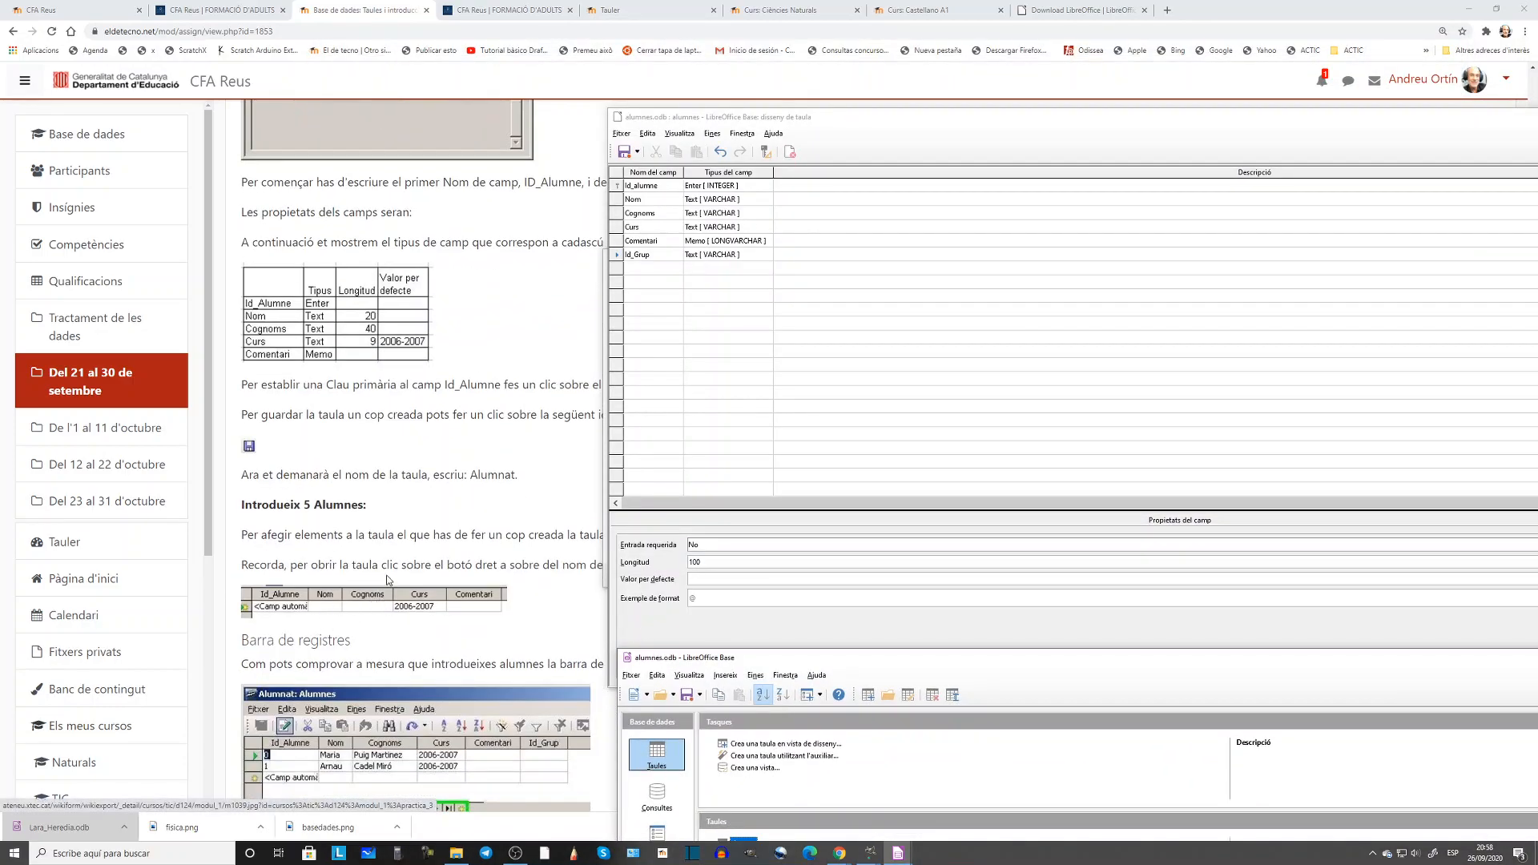
{"action": "scroll", "coordinate": [400, 583], "scroll_direction": "down", "scroll_amount": 3}
{"action": "scroll", "coordinate": [408, 584], "scroll_direction": "down", "scroll_amount": 1}
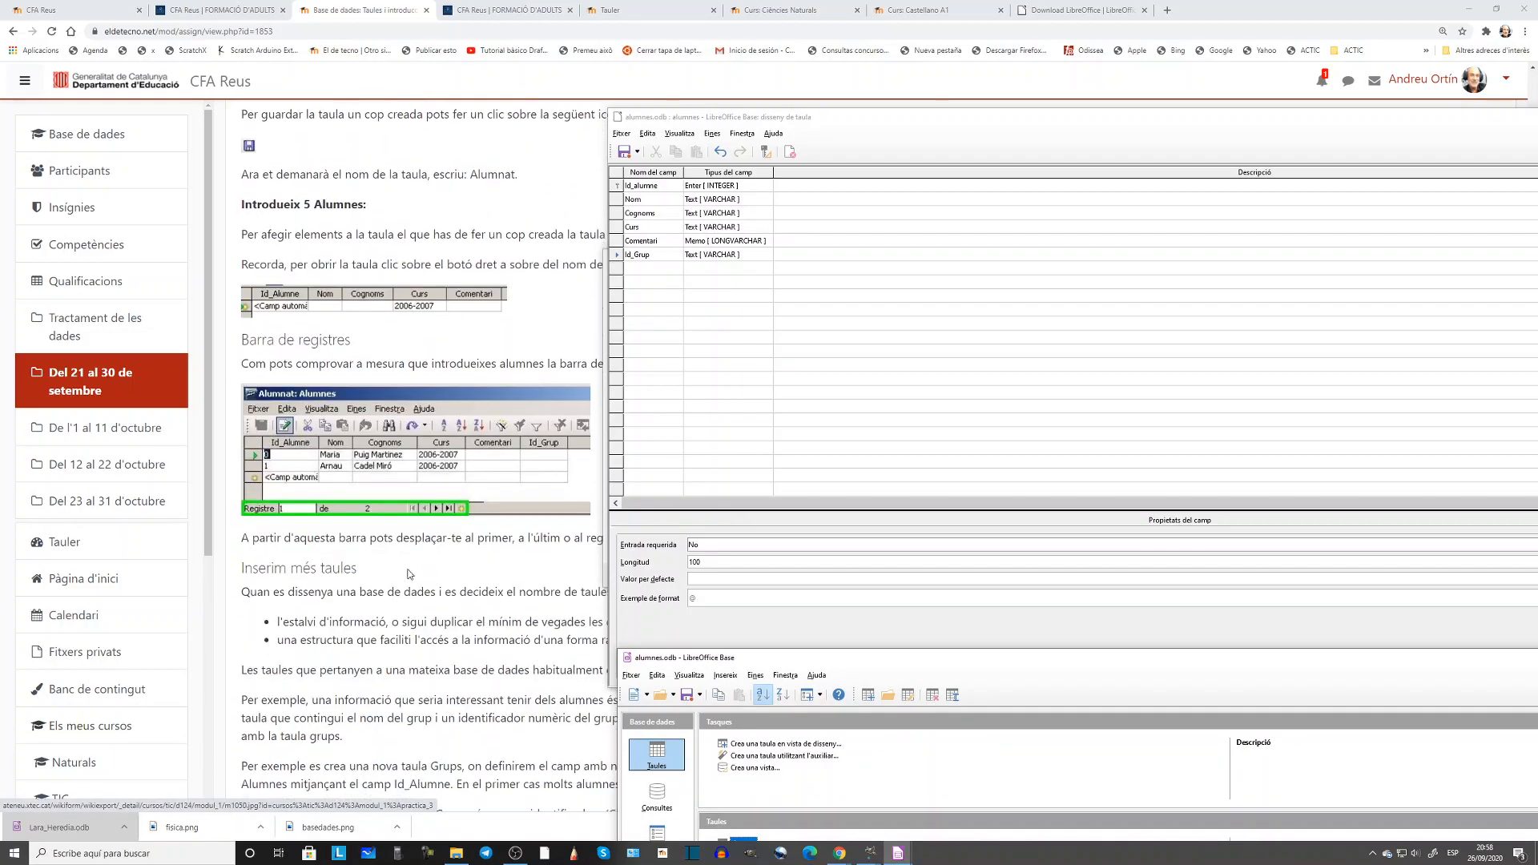
{"action": "scroll", "coordinate": [408, 584], "scroll_direction": "up", "scroll_amount": 7}
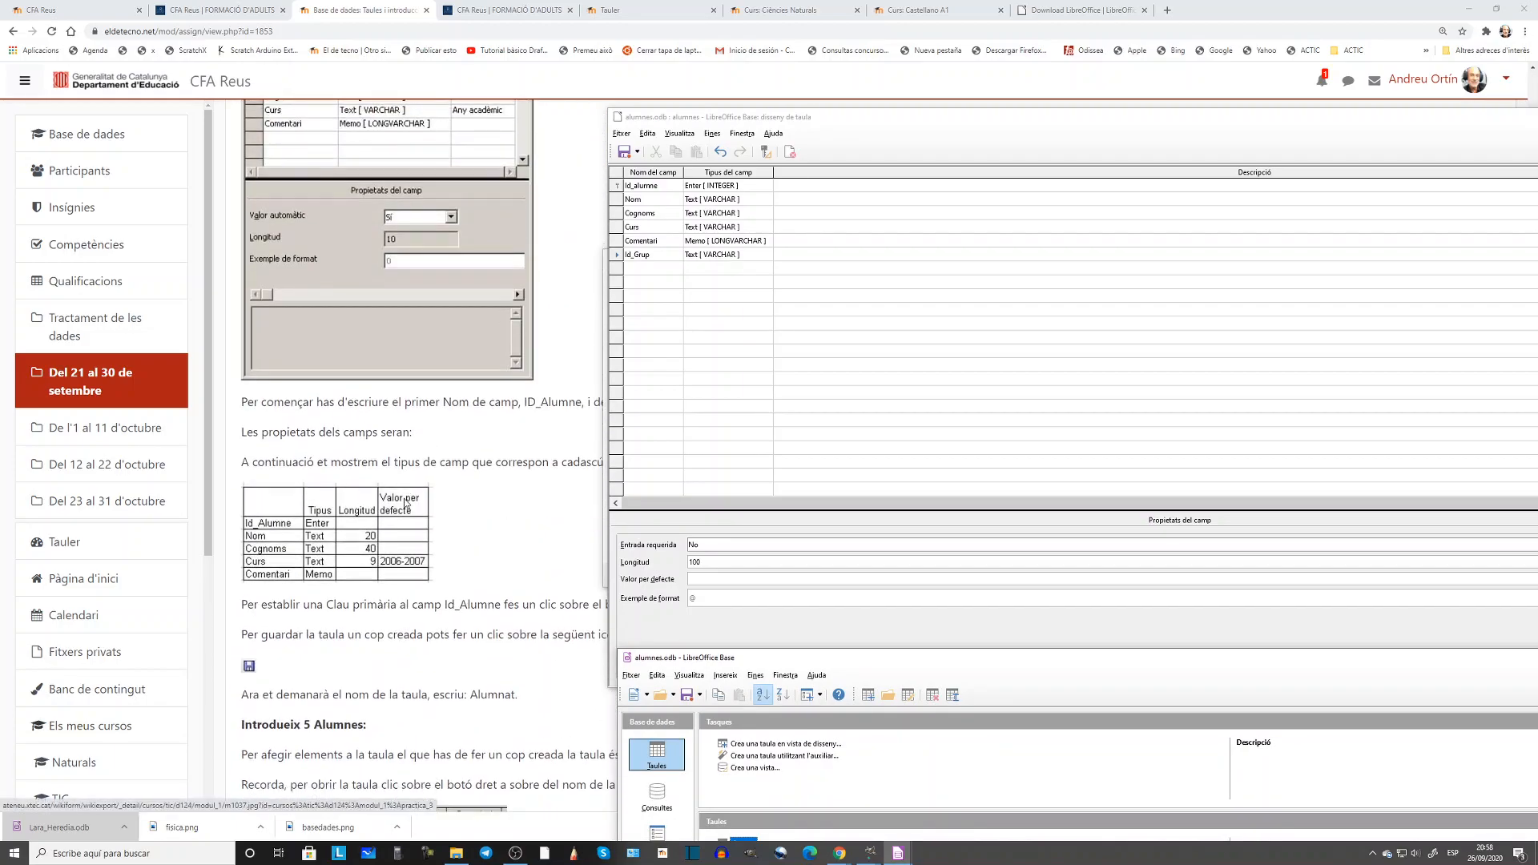
{"action": "scroll", "coordinate": [406, 505], "scroll_direction": "down", "scroll_amount": 10}
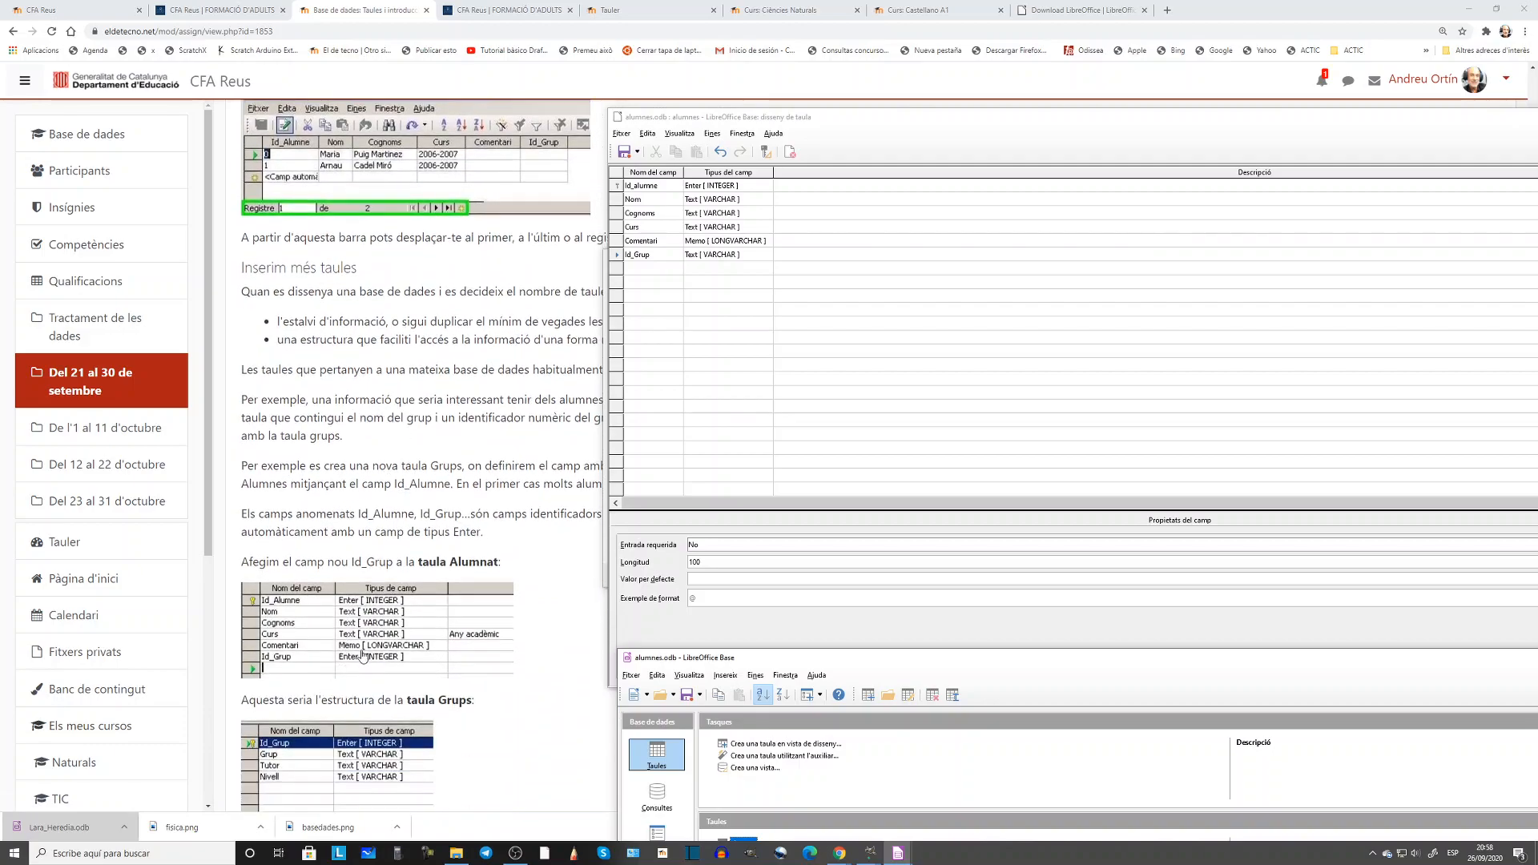
{"action": "left_click", "coordinate": [747, 256]}
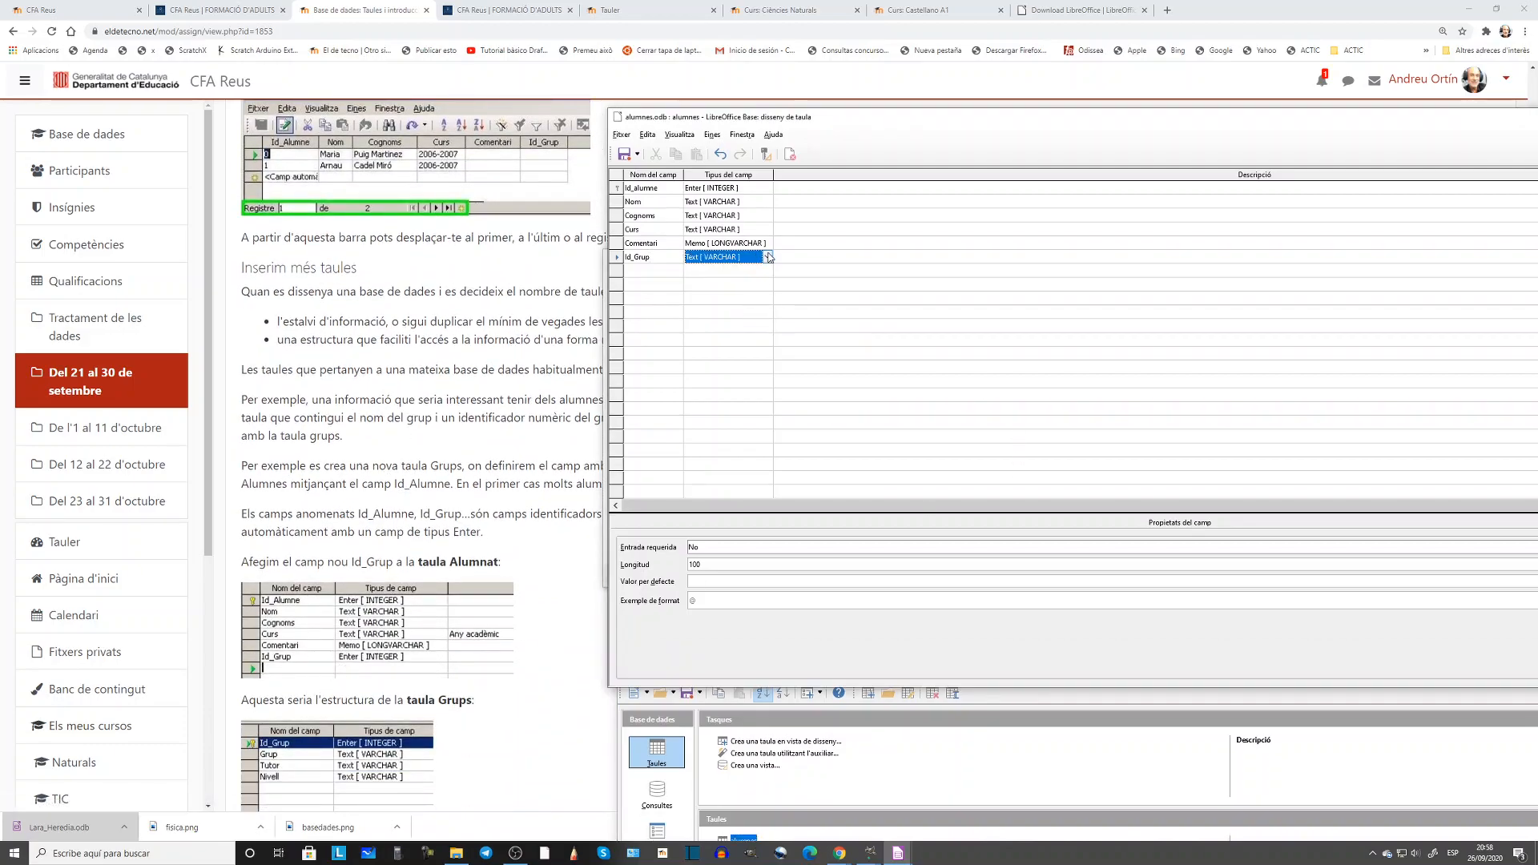
{"action": "left_click", "coordinate": [768, 256]}
{"action": "left_click", "coordinate": [748, 310]}
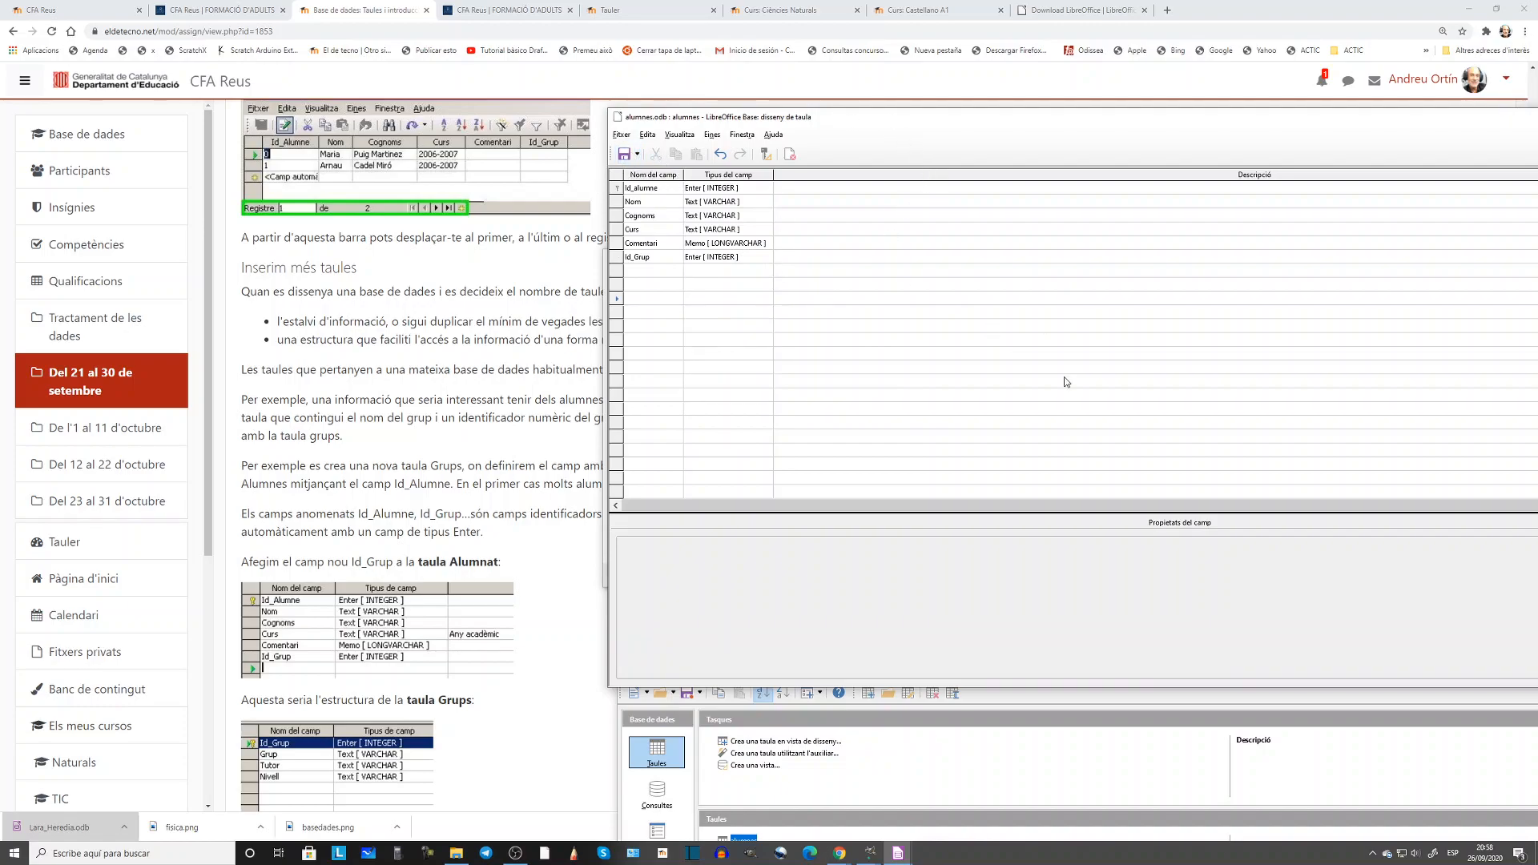
{"action": "left_click_drag", "start_coordinate": [938, 116], "coordinate": [494, 187]}
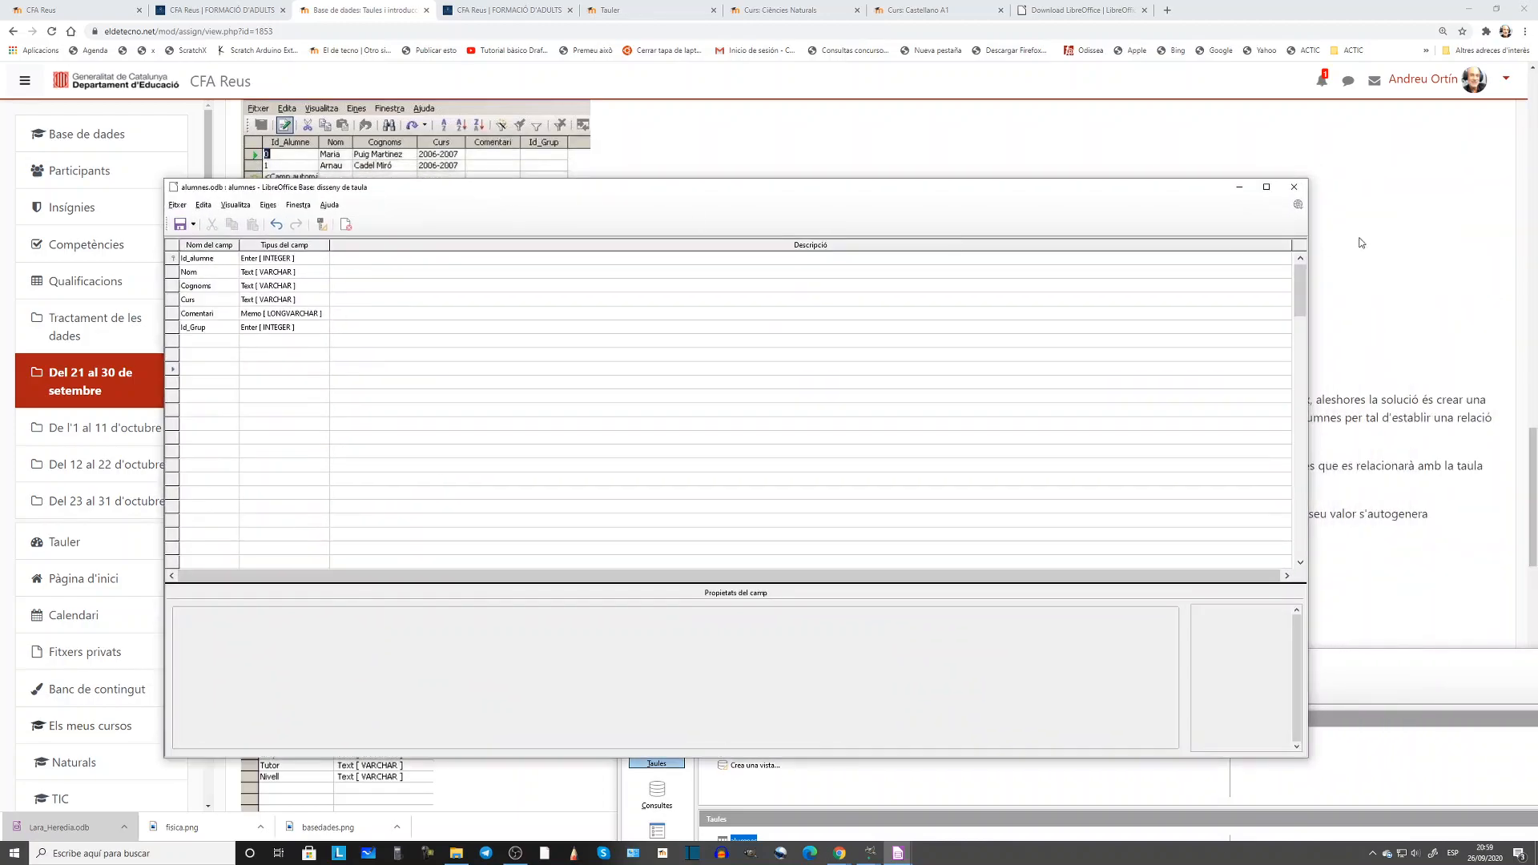
{"action": "left_click", "coordinate": [1293, 189]}
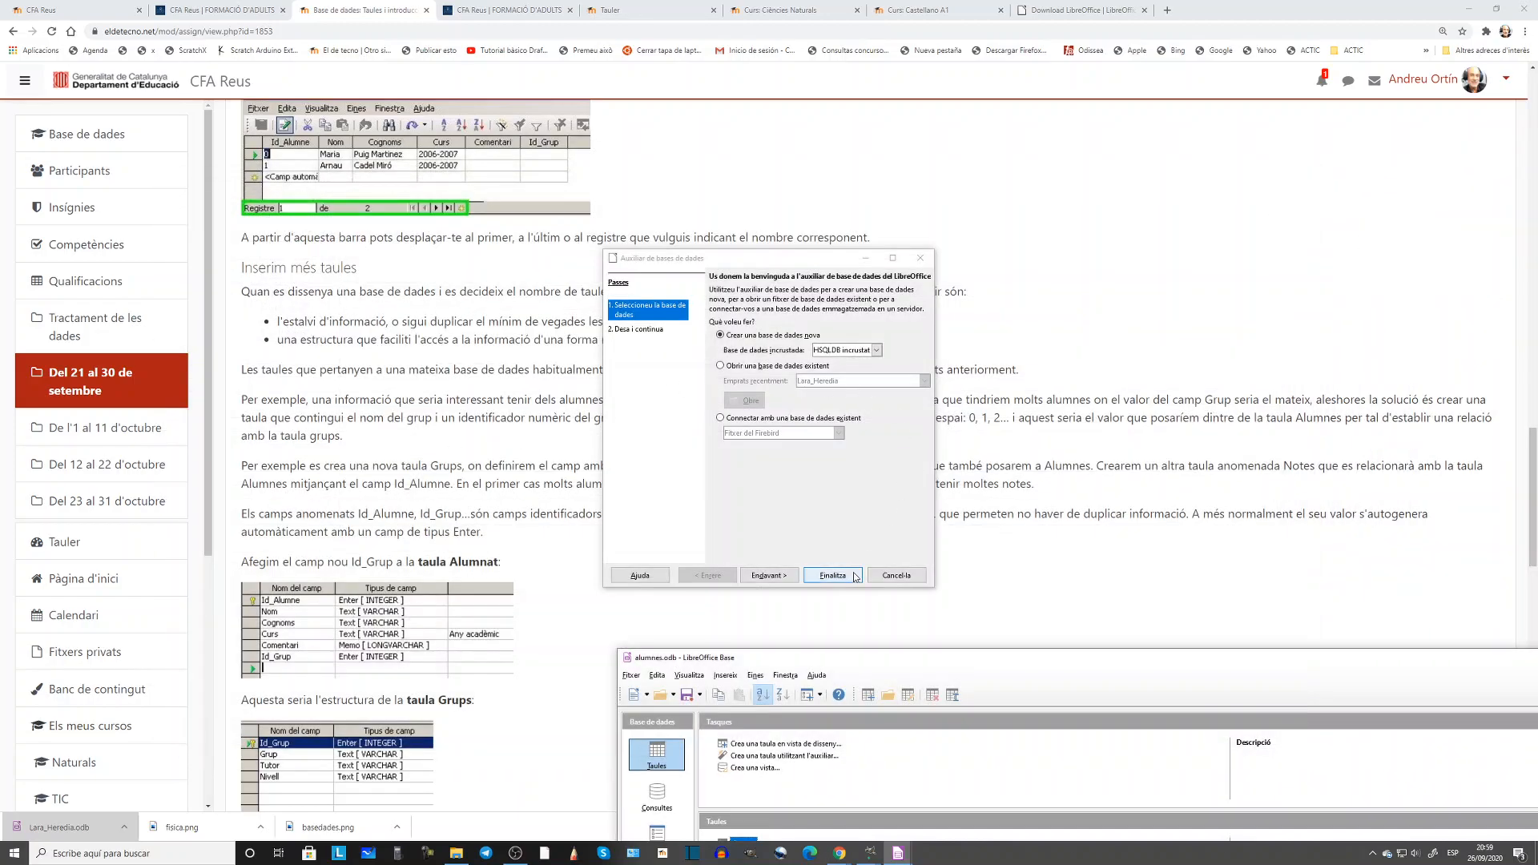
Open a blank table design and place its window so the assignment's Grups table description can be read
{"action": "left_click_drag", "start_coordinate": [862, 661], "coordinate": [634, 43]}
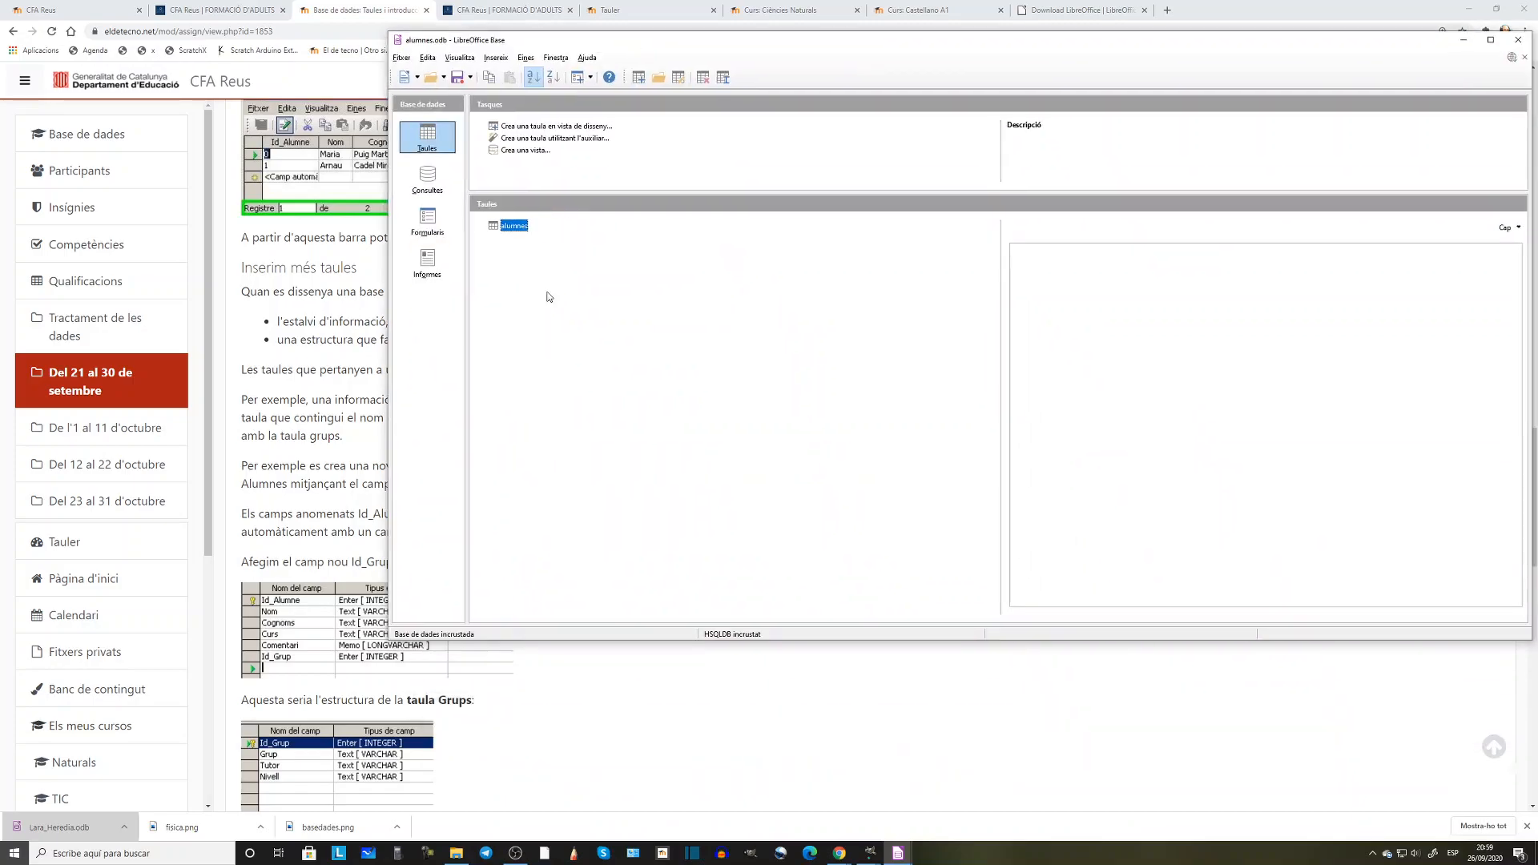
{"action": "left_click", "coordinate": [568, 137]}
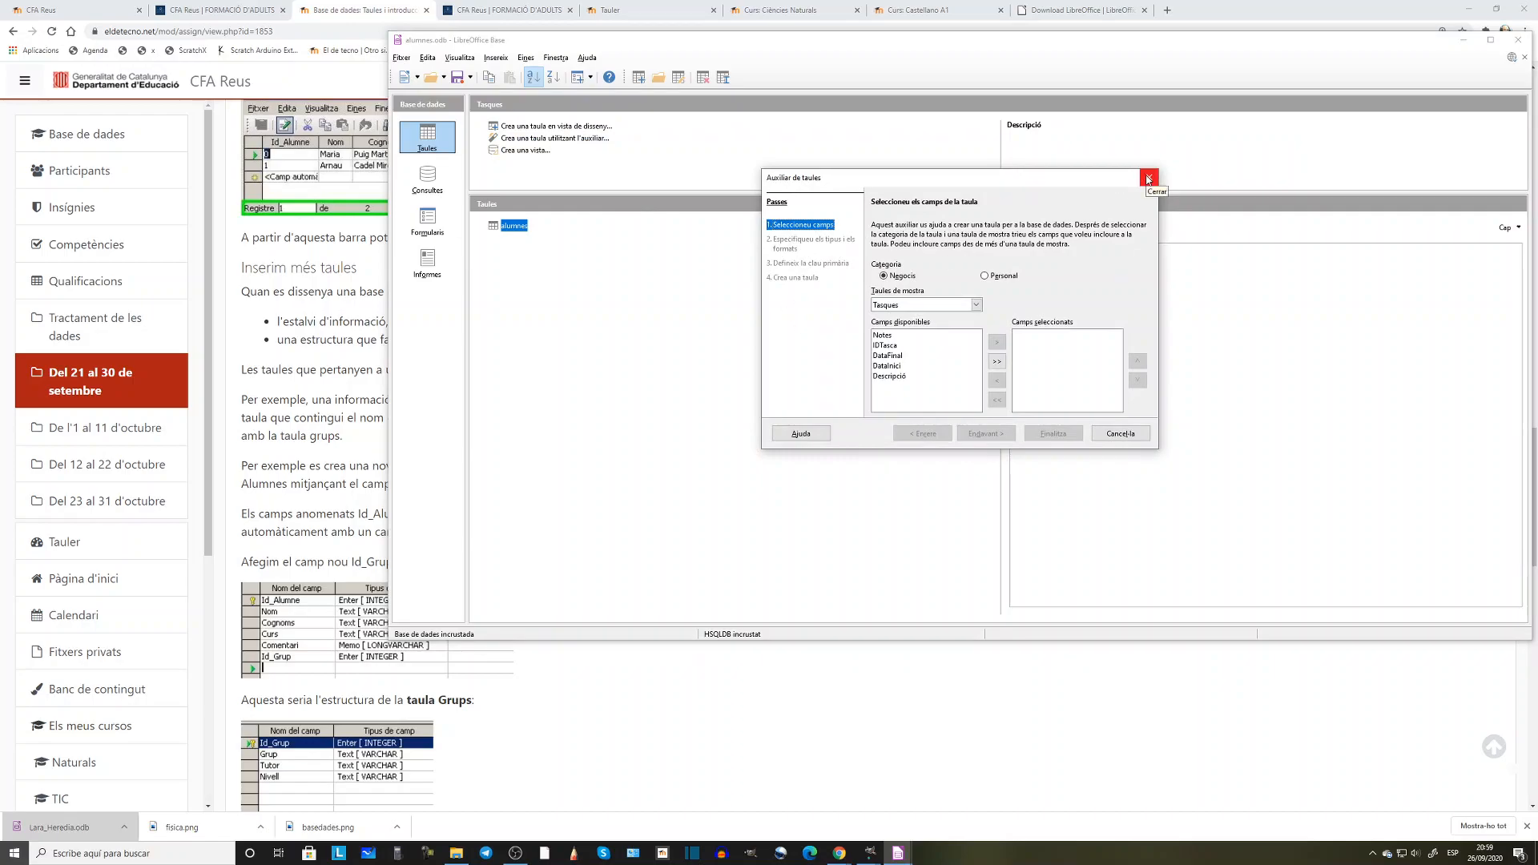
{"action": "left_click", "coordinate": [1148, 179]}
{"action": "left_click", "coordinate": [600, 125]}
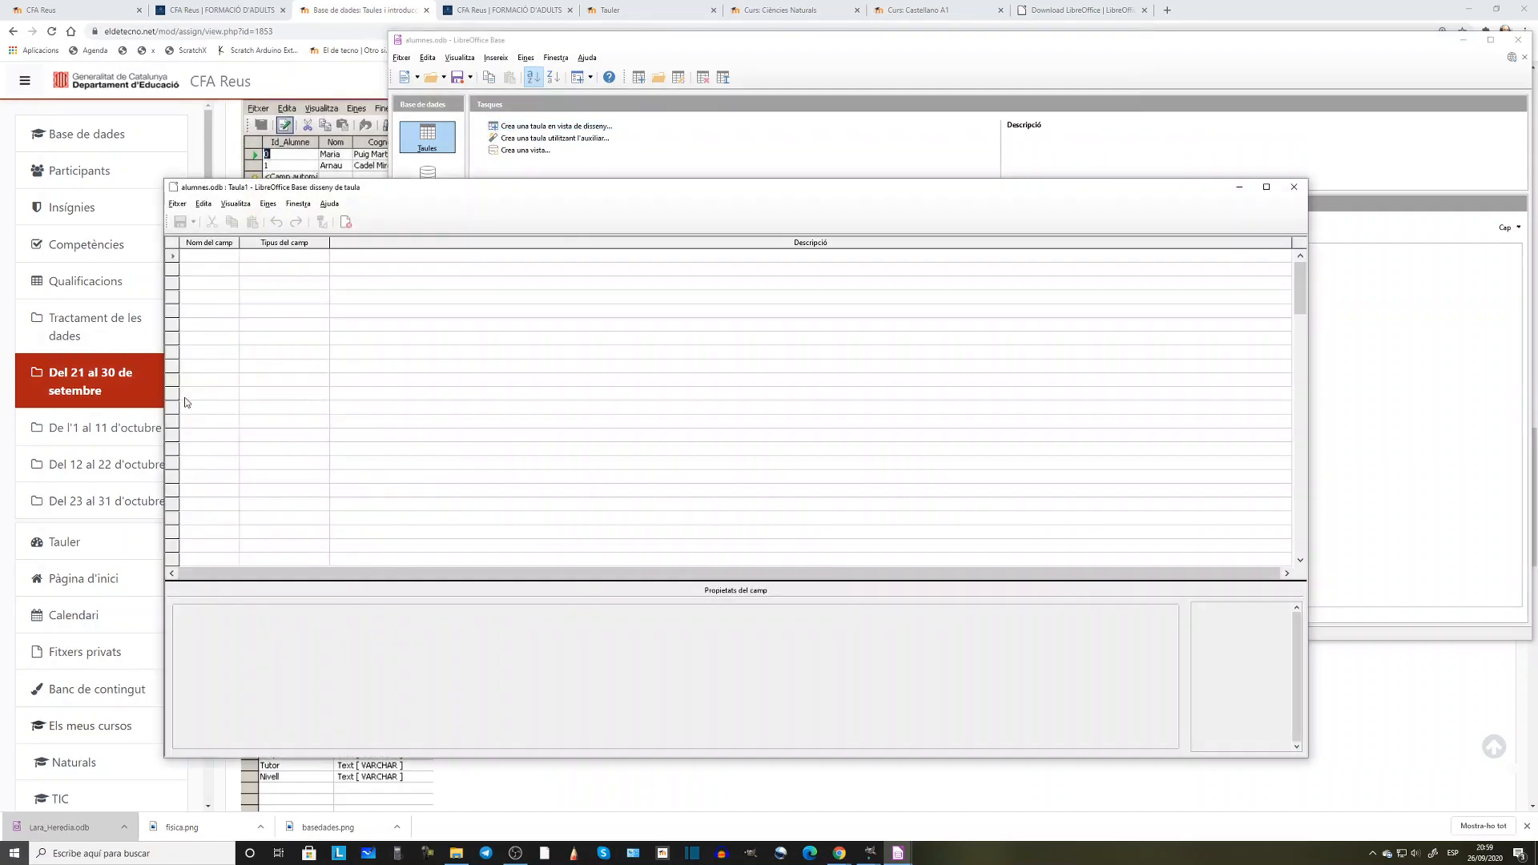
{"action": "left_click_drag", "start_coordinate": [461, 194], "coordinate": [901, 253]}
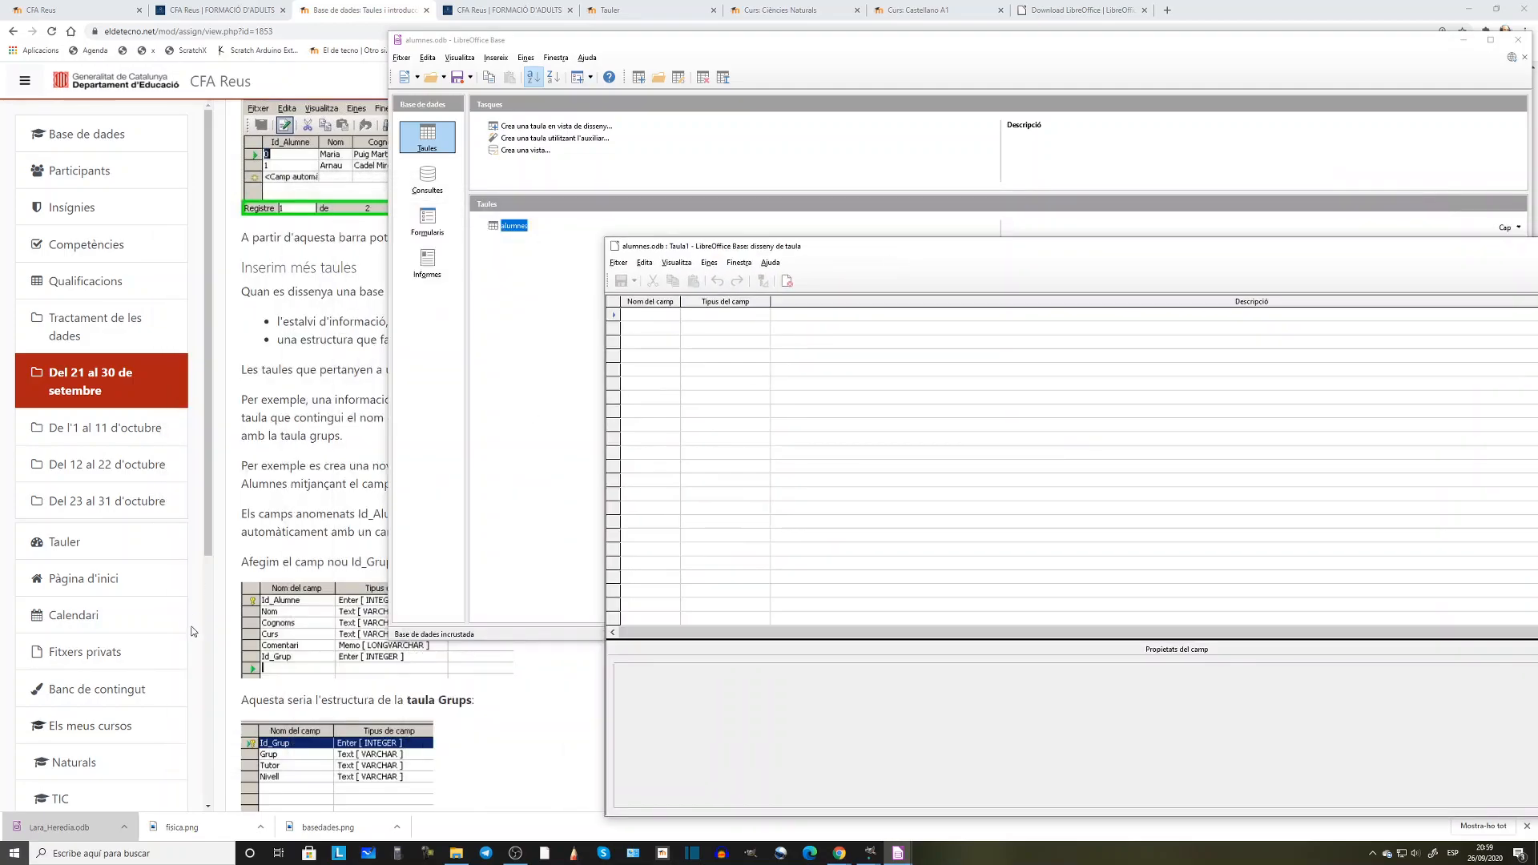
Examine the assignment's field types and properties for the Grups, Notes and Materies tables
{"action": "scroll", "coordinate": [328, 614], "scroll_direction": "down", "scroll_amount": 2}
{"action": "scroll", "coordinate": [328, 614], "scroll_direction": "up", "scroll_amount": 2}
{"action": "scroll", "coordinate": [438, 696], "scroll_direction": "down", "scroll_amount": 1}
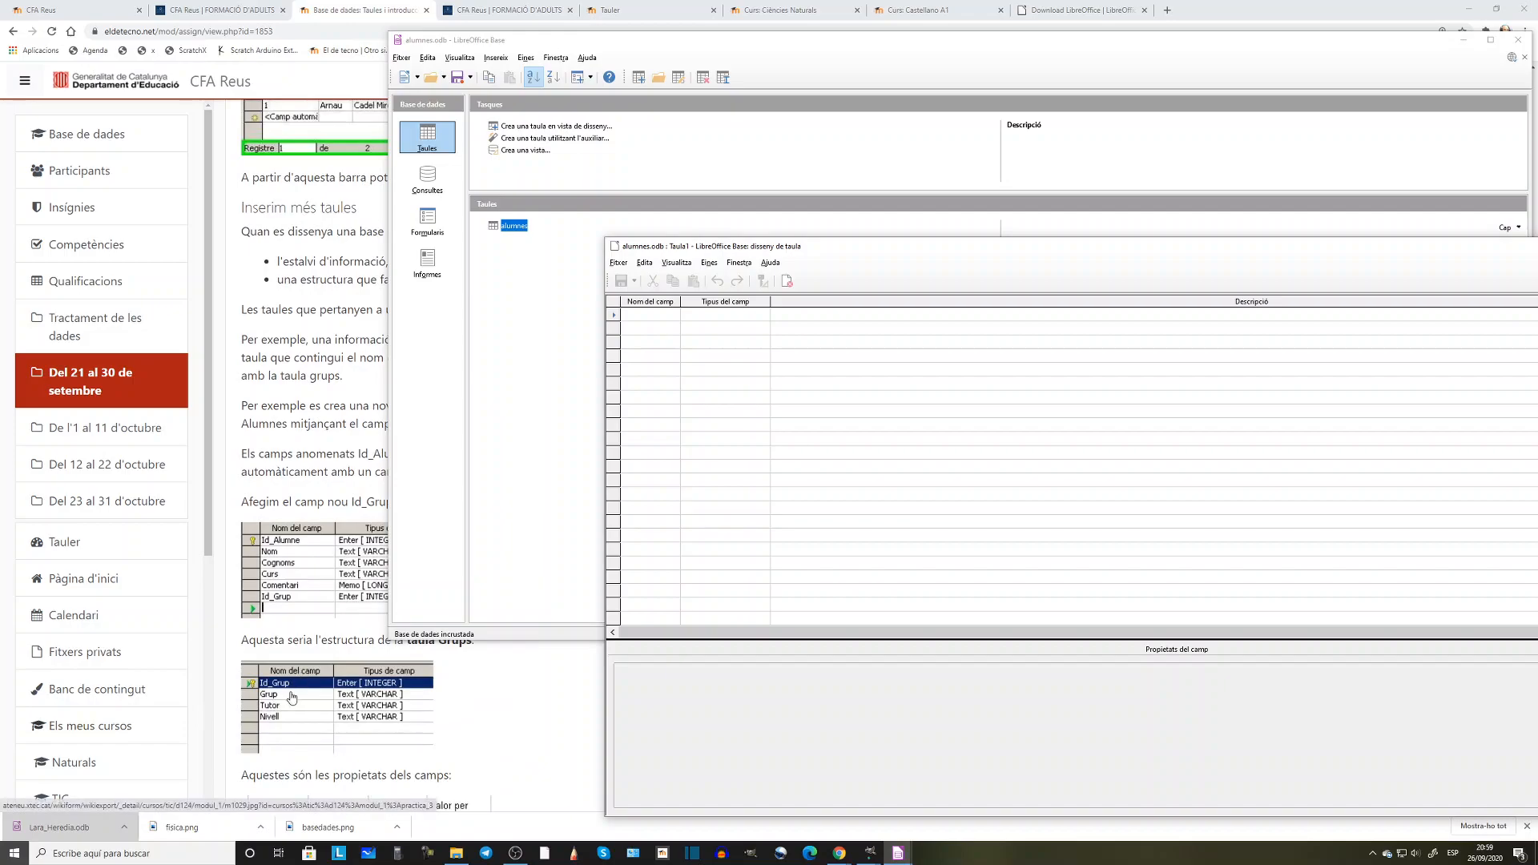
{"action": "scroll", "coordinate": [347, 677], "scroll_direction": "down", "scroll_amount": 3}
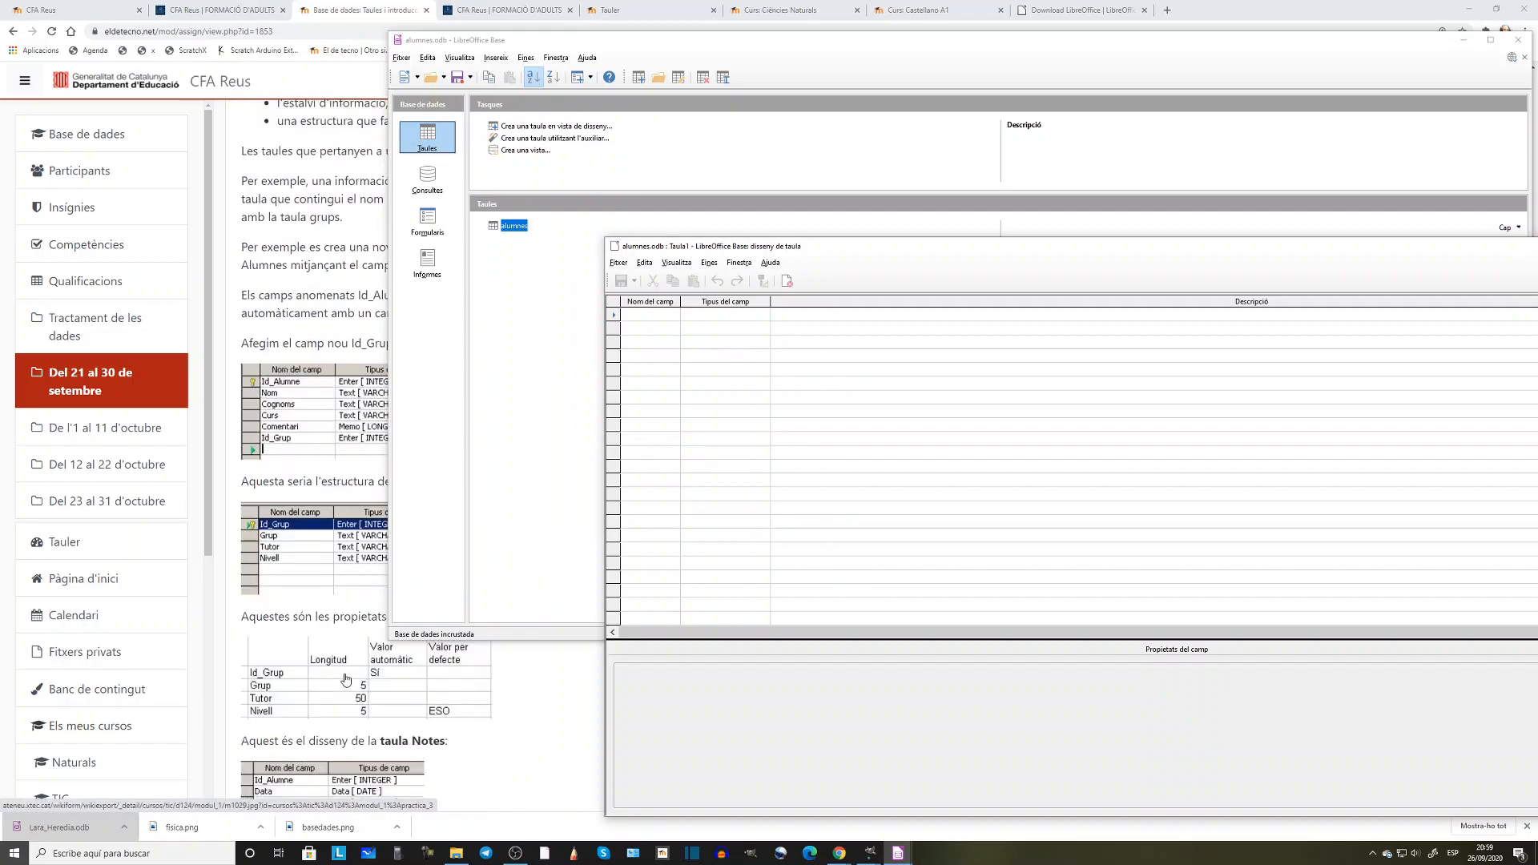
{"action": "scroll", "coordinate": [330, 644], "scroll_direction": "down", "scroll_amount": 3}
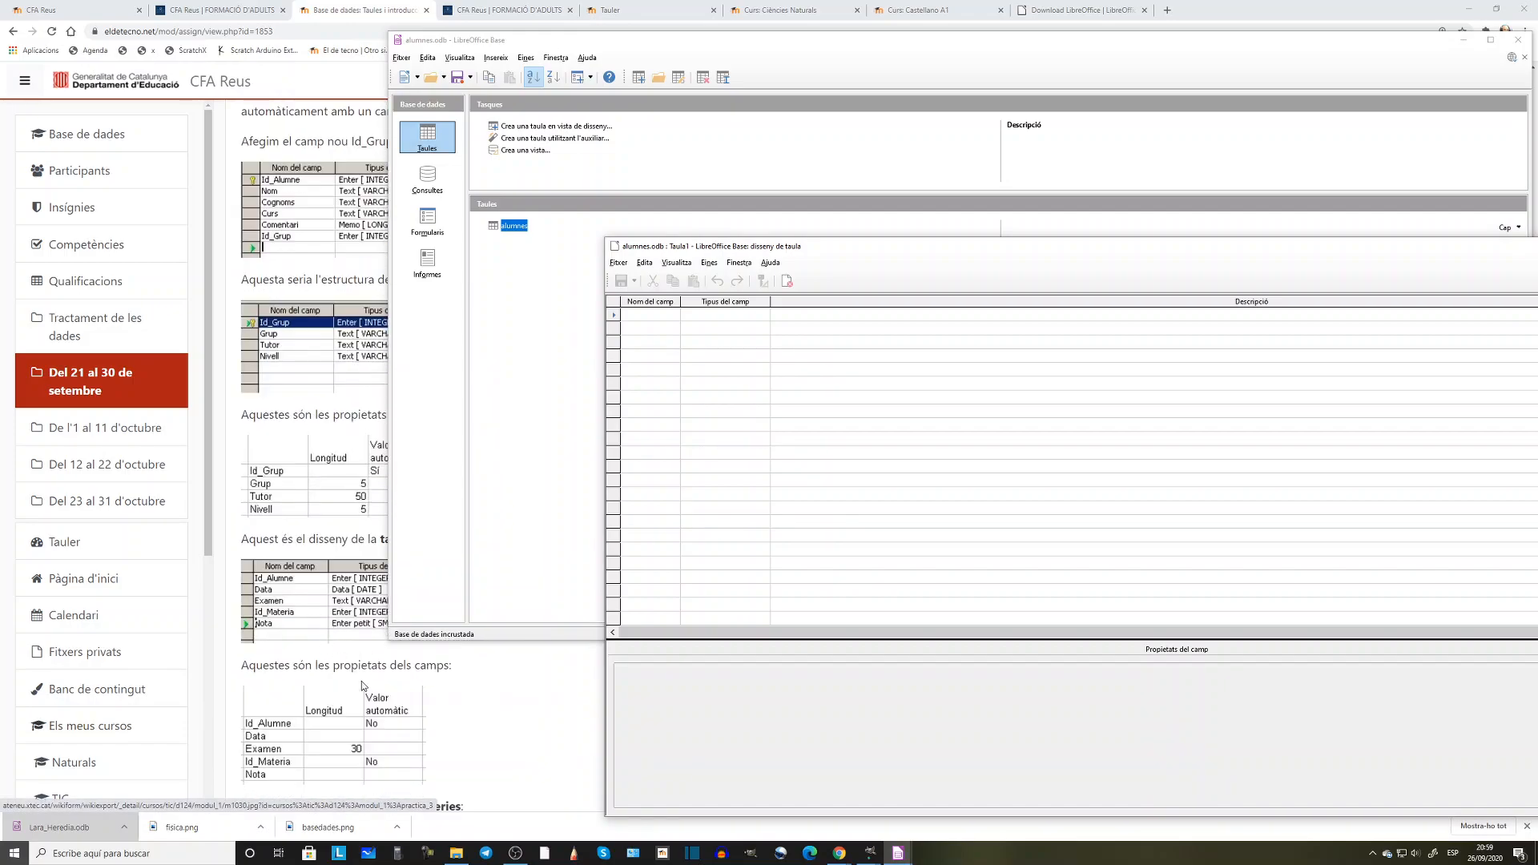
{"action": "scroll", "coordinate": [344, 572], "scroll_direction": "down", "scroll_amount": 6}
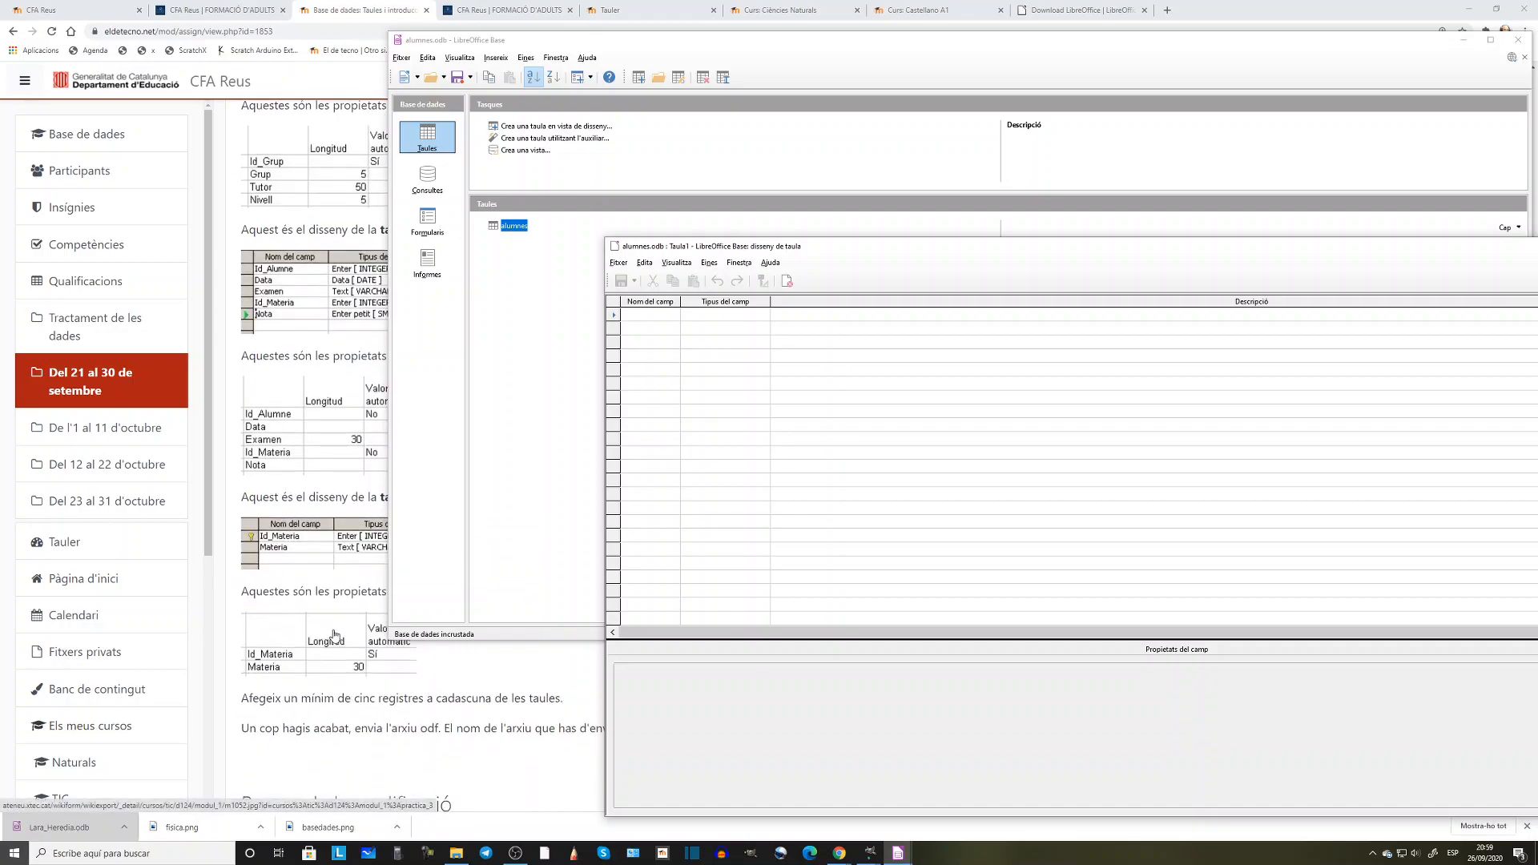
{"action": "scroll", "coordinate": [347, 615], "scroll_direction": "up", "scroll_amount": 3}
{"action": "scroll", "coordinate": [336, 616], "scroll_direction": "down", "scroll_amount": 3}
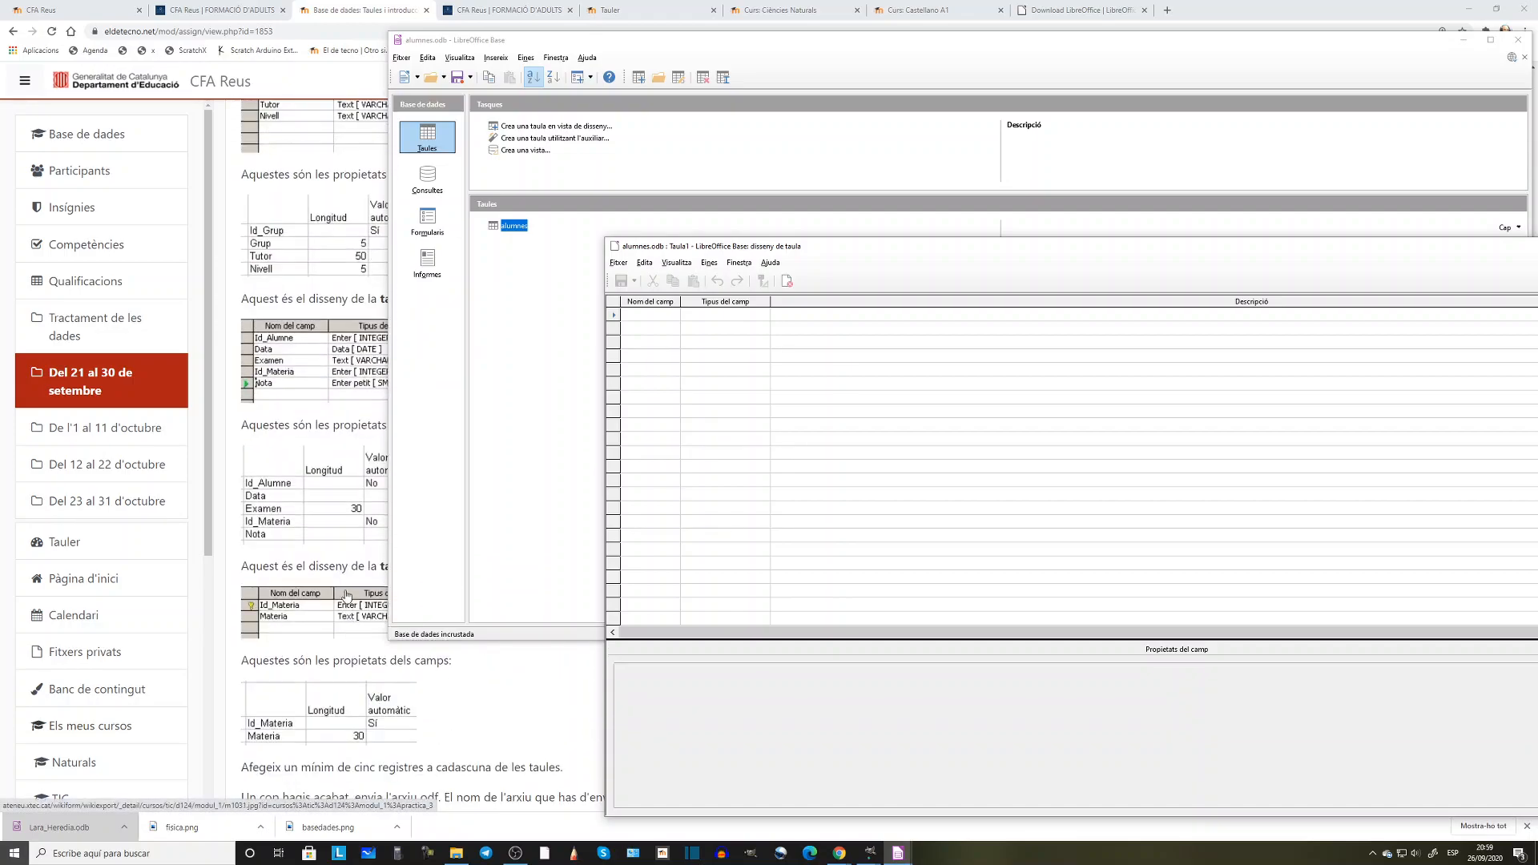
{"action": "scroll", "coordinate": [336, 615], "scroll_direction": "down", "scroll_amount": 2}
{"action": "scroll", "coordinate": [332, 612], "scroll_direction": "up", "scroll_amount": 7}
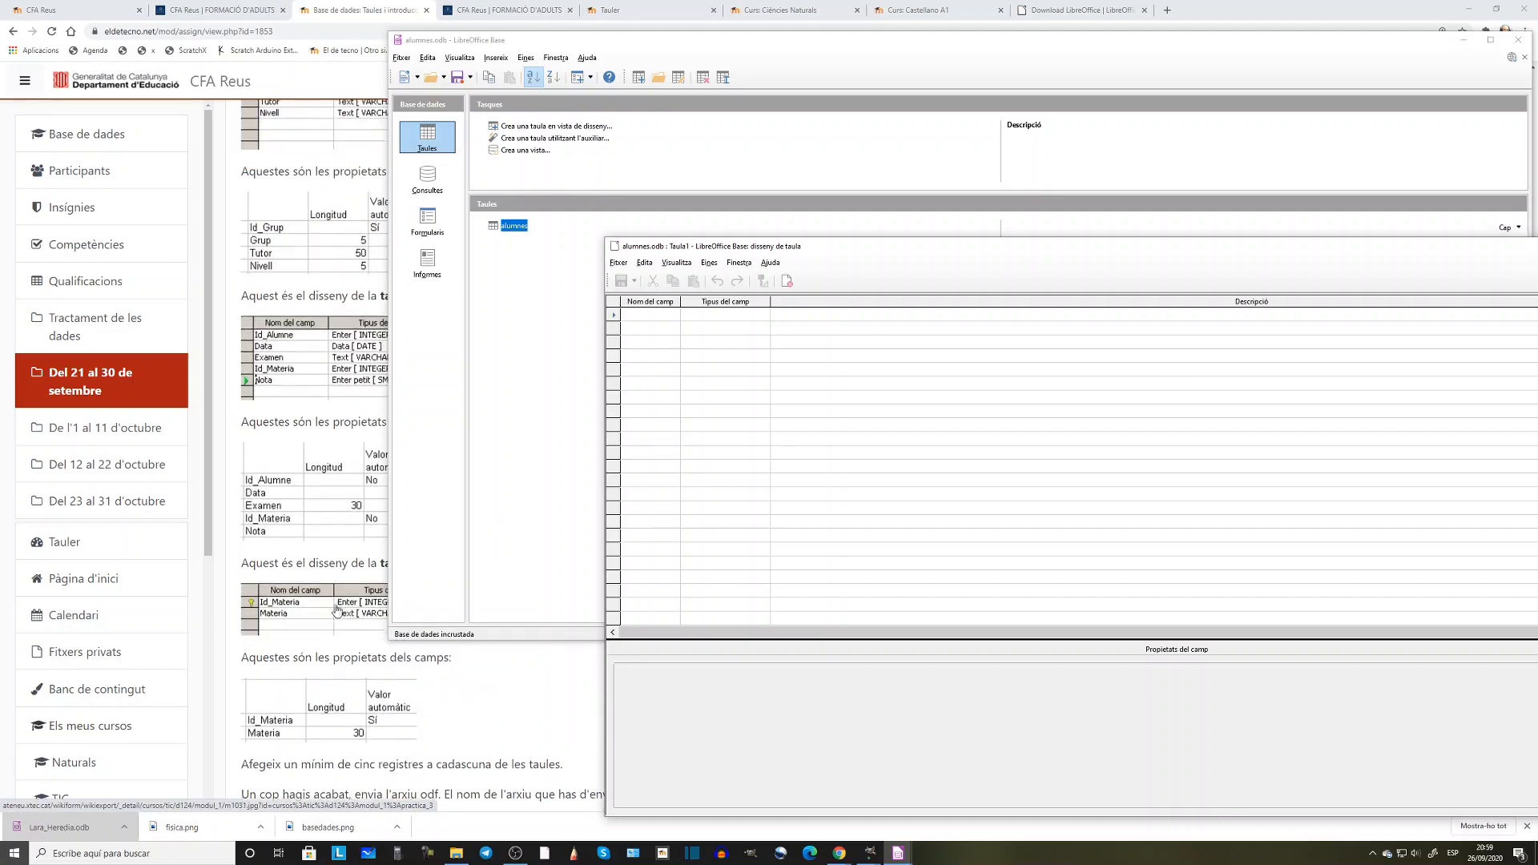
{"action": "scroll", "coordinate": [331, 611], "scroll_direction": "up", "scroll_amount": 3}
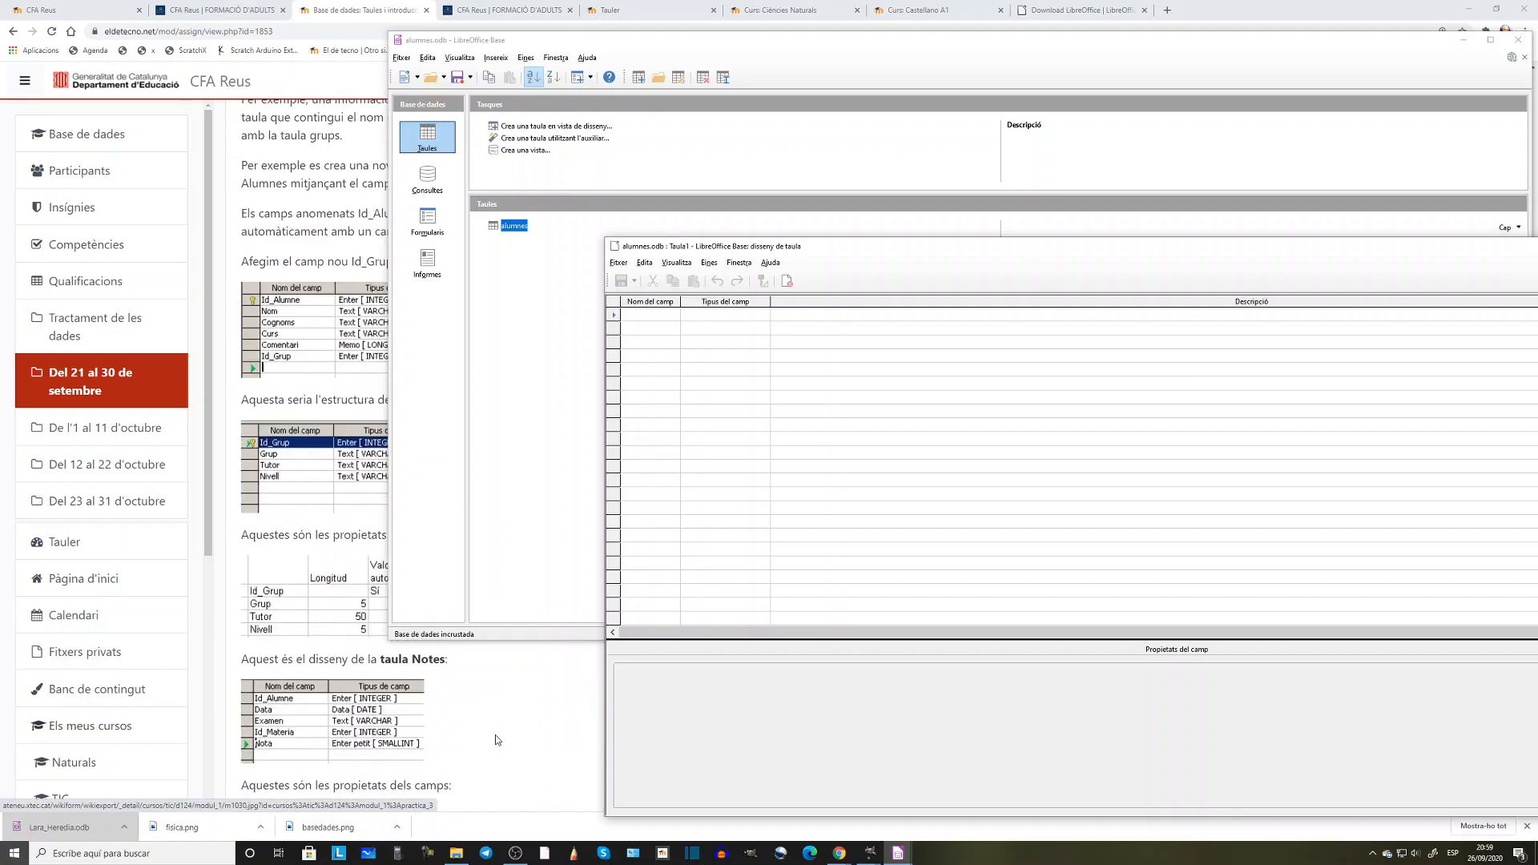
{"action": "scroll", "coordinate": [359, 675], "scroll_direction": "up", "scroll_amount": 2}
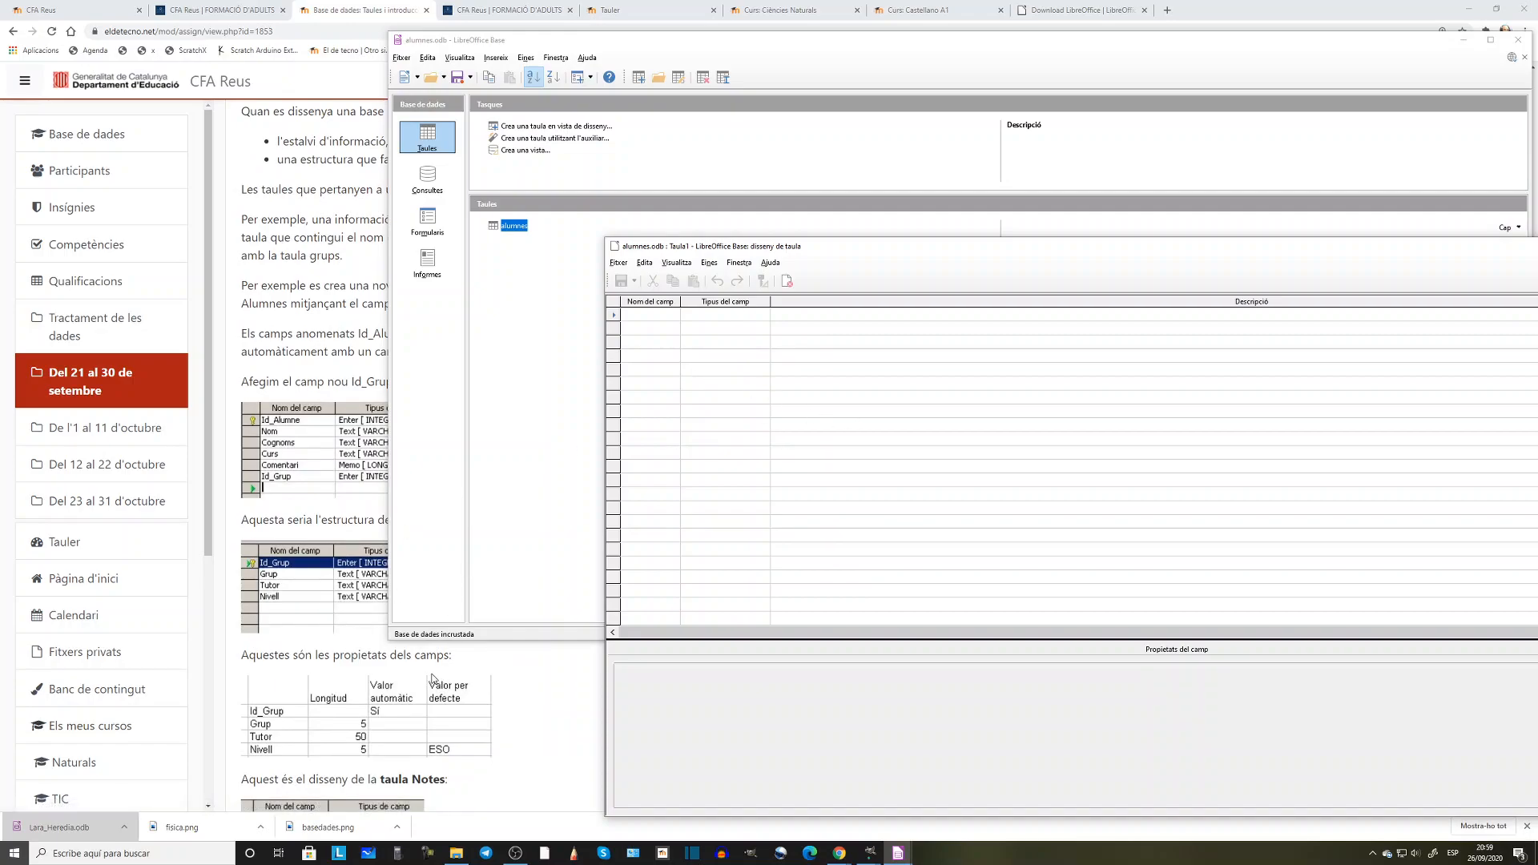
{"action": "scroll", "coordinate": [265, 705], "scroll_direction": "down", "scroll_amount": 2}
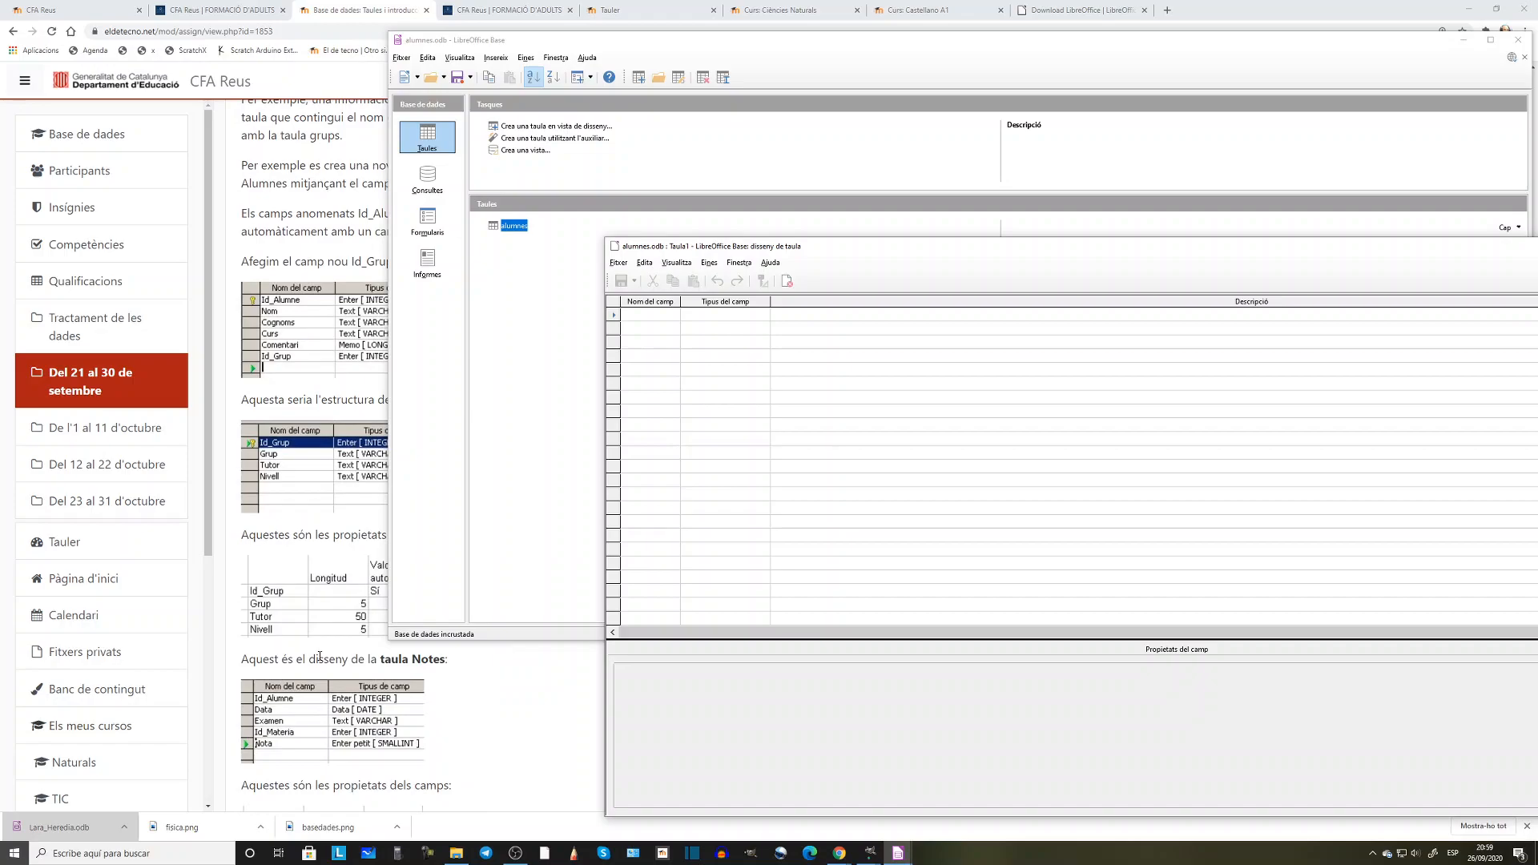
{"action": "scroll", "coordinate": [321, 681], "scroll_direction": "down", "scroll_amount": 2}
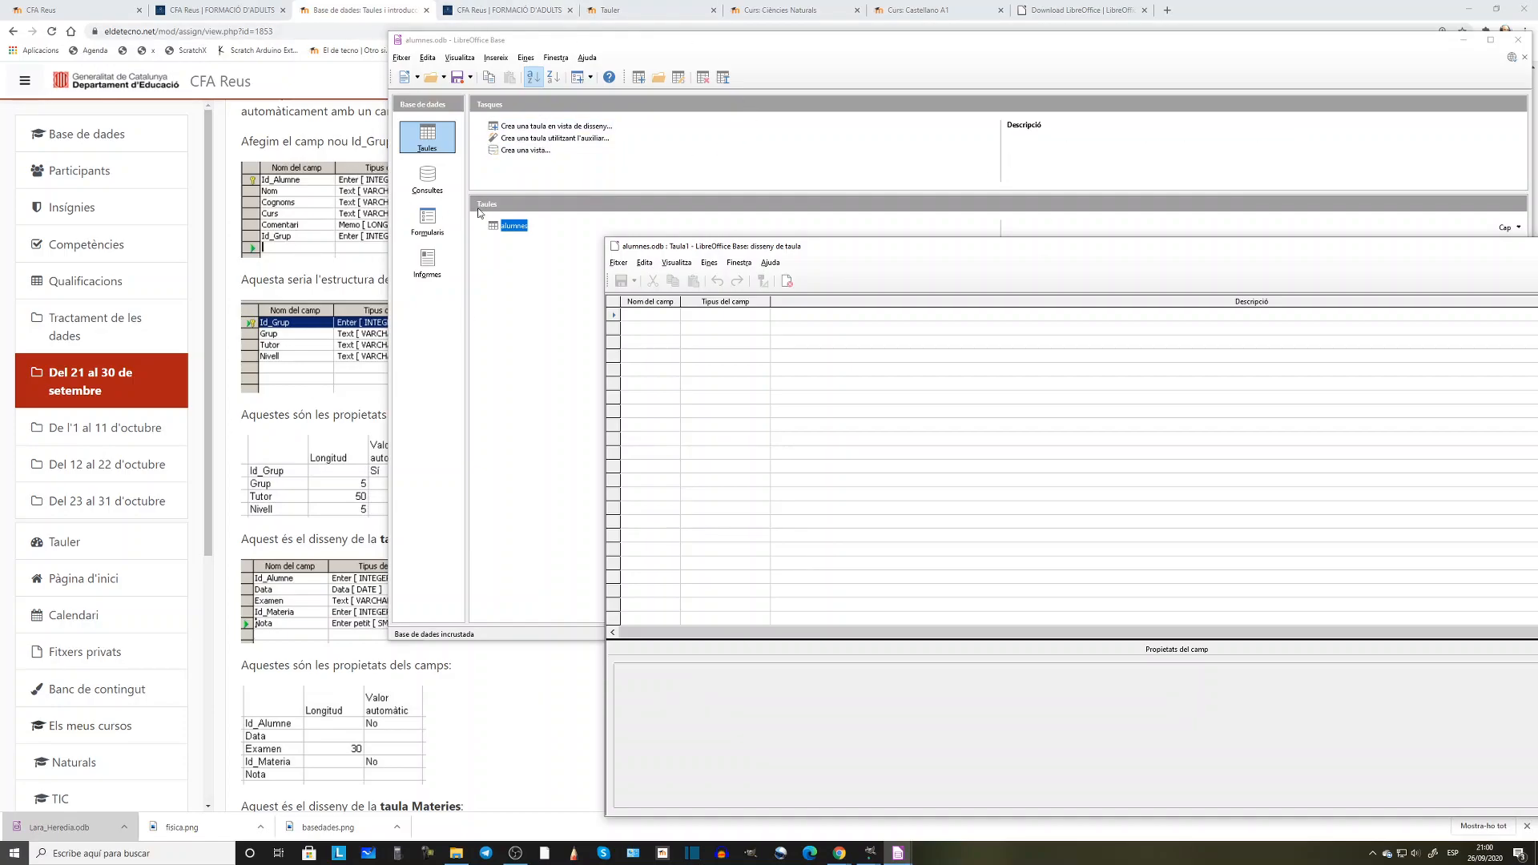
Close the blank table design without adding any fields
{"action": "left_click_drag", "start_coordinate": [816, 246], "coordinate": [799, 209]}
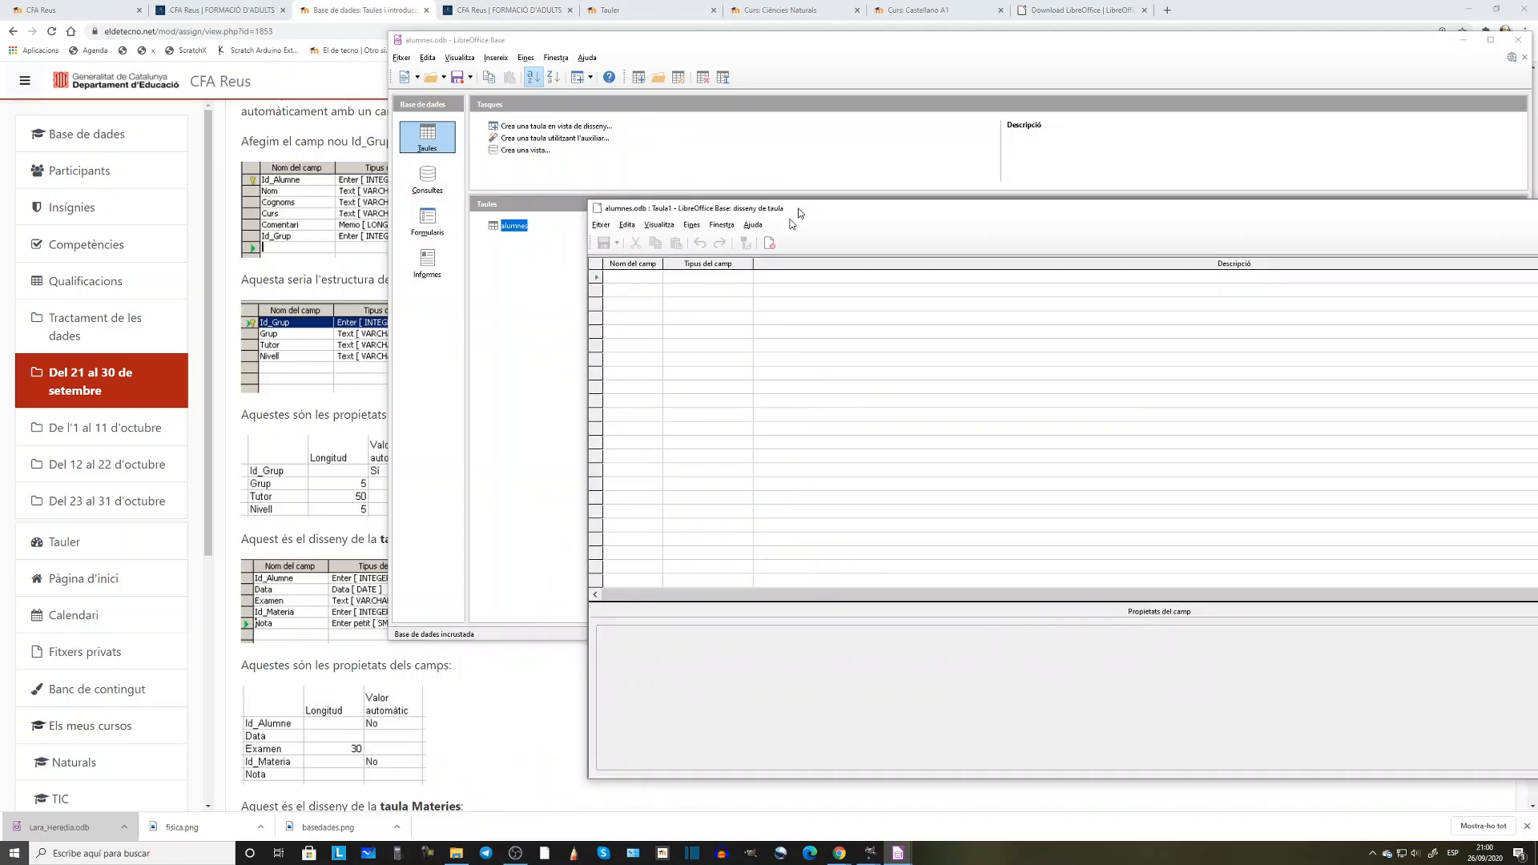
{"action": "left_click_drag", "start_coordinate": [665, 210], "coordinate": [267, 421]}
{"action": "left_click", "coordinate": [1319, 419]}
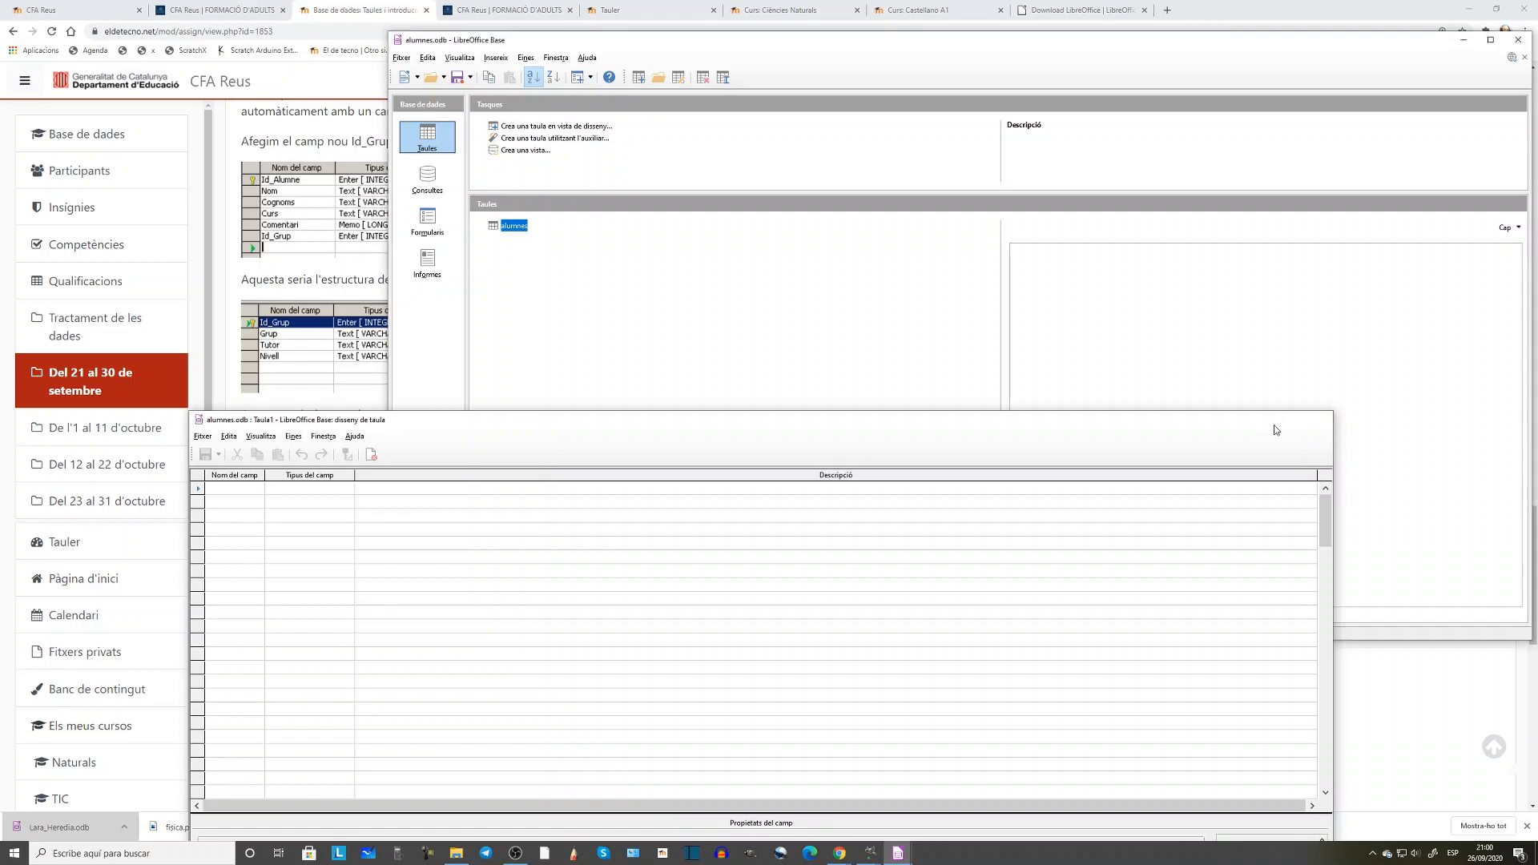
Save the database under the existing first-name_surname file name in Documentos, replacing that file
{"action": "left_click", "coordinate": [401, 58]}
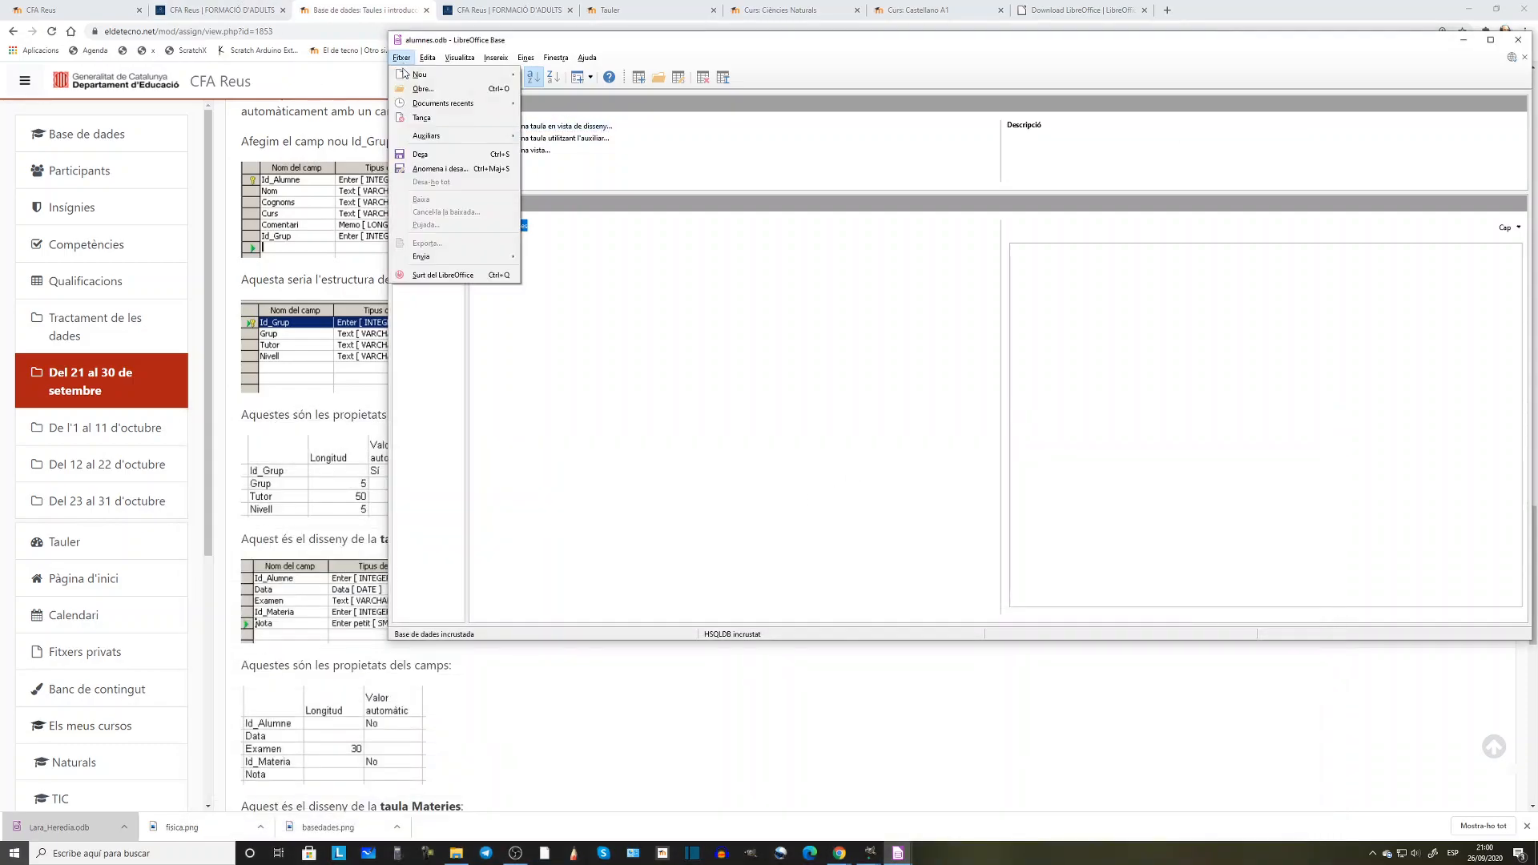
{"action": "left_click", "coordinate": [443, 169]}
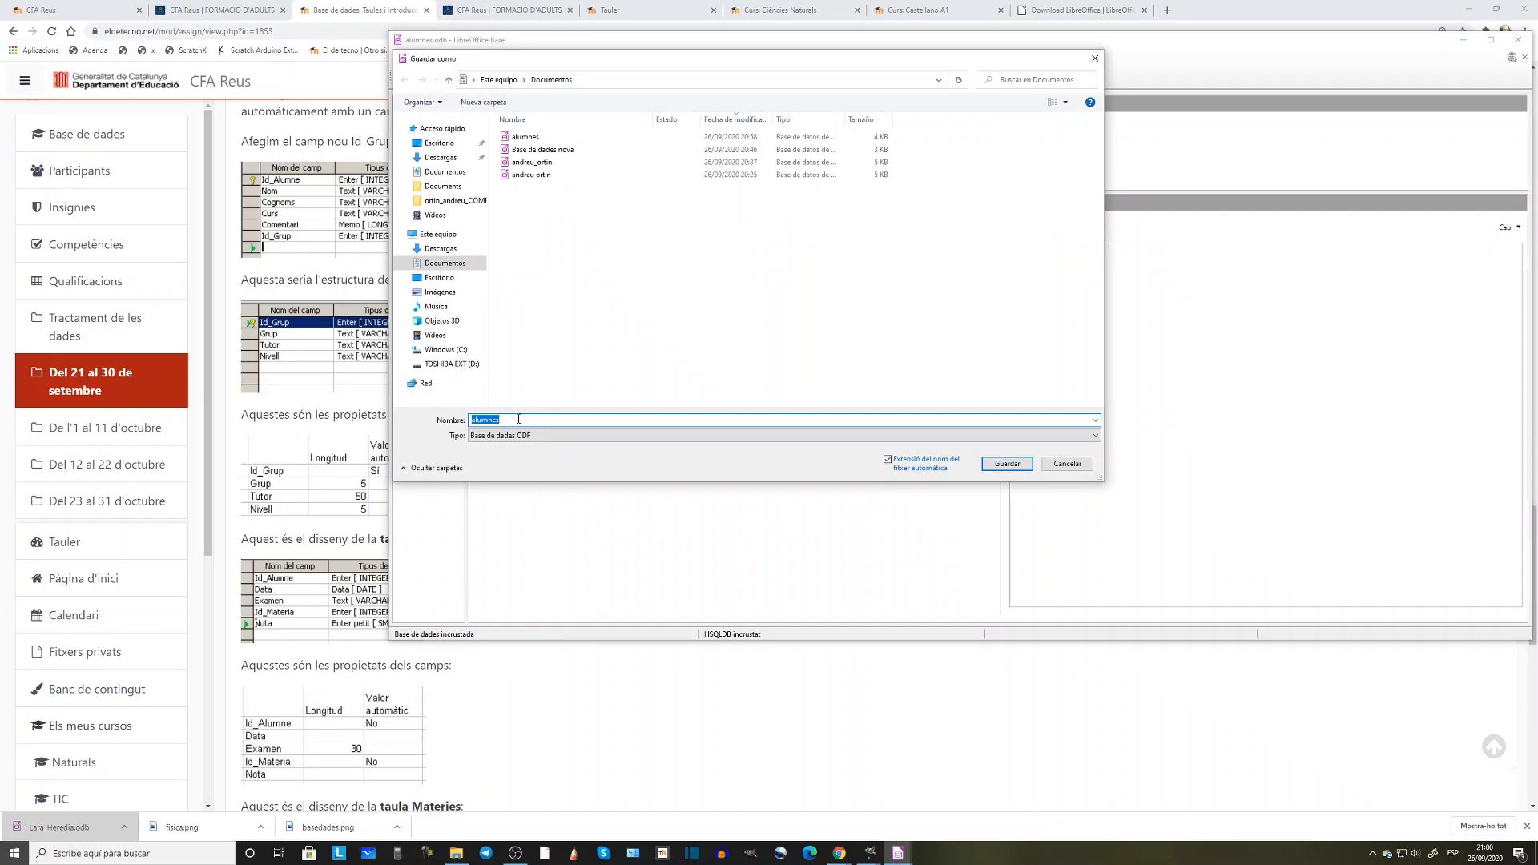
{"action": "left_click", "coordinate": [547, 164]}
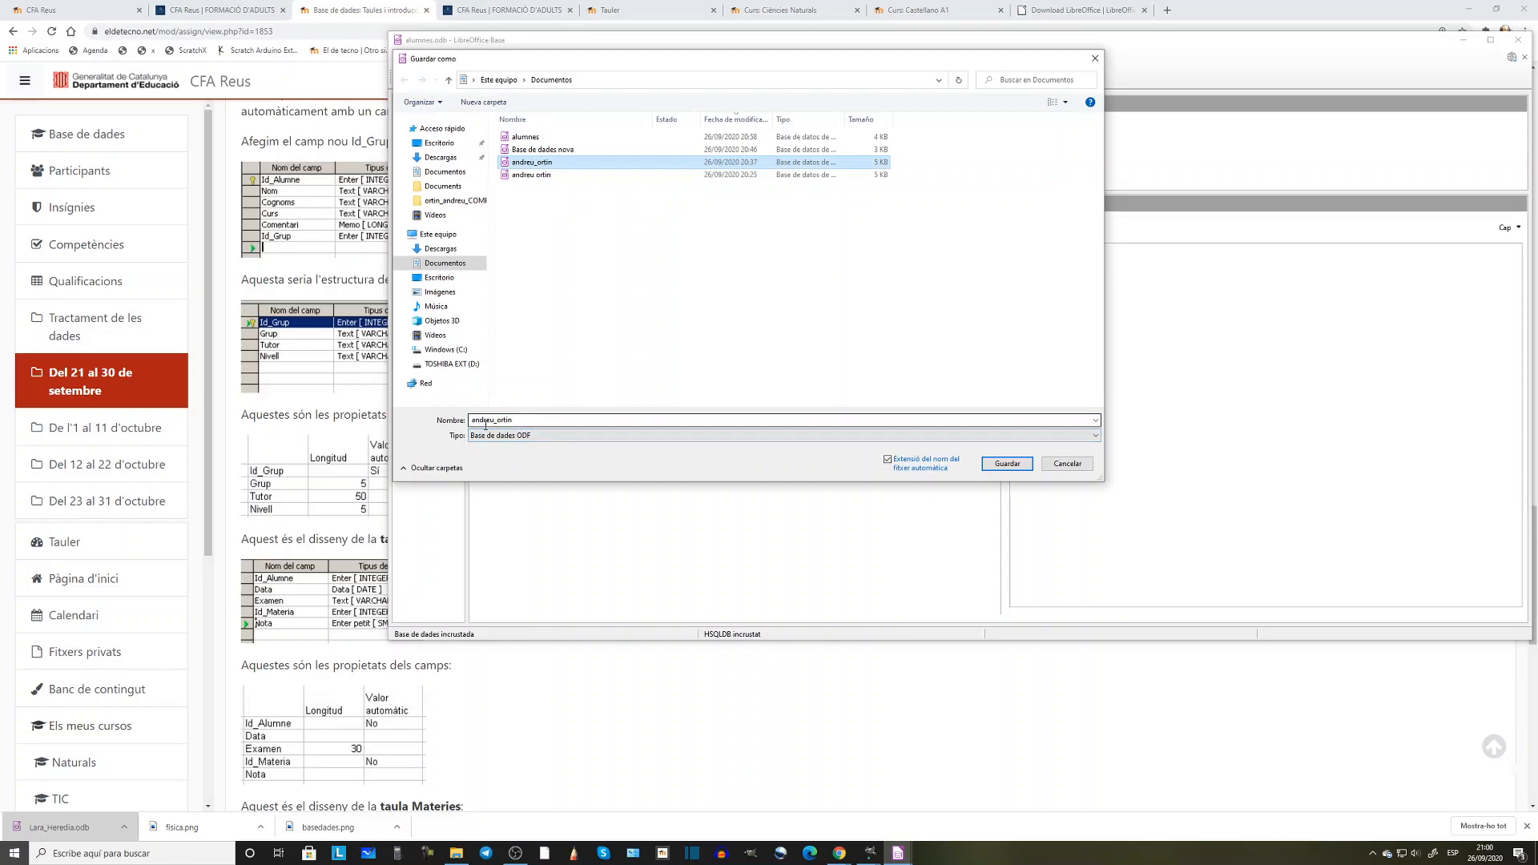
{"action": "left_click", "coordinate": [1007, 464]}
{"action": "left_click", "coordinate": [788, 429]}
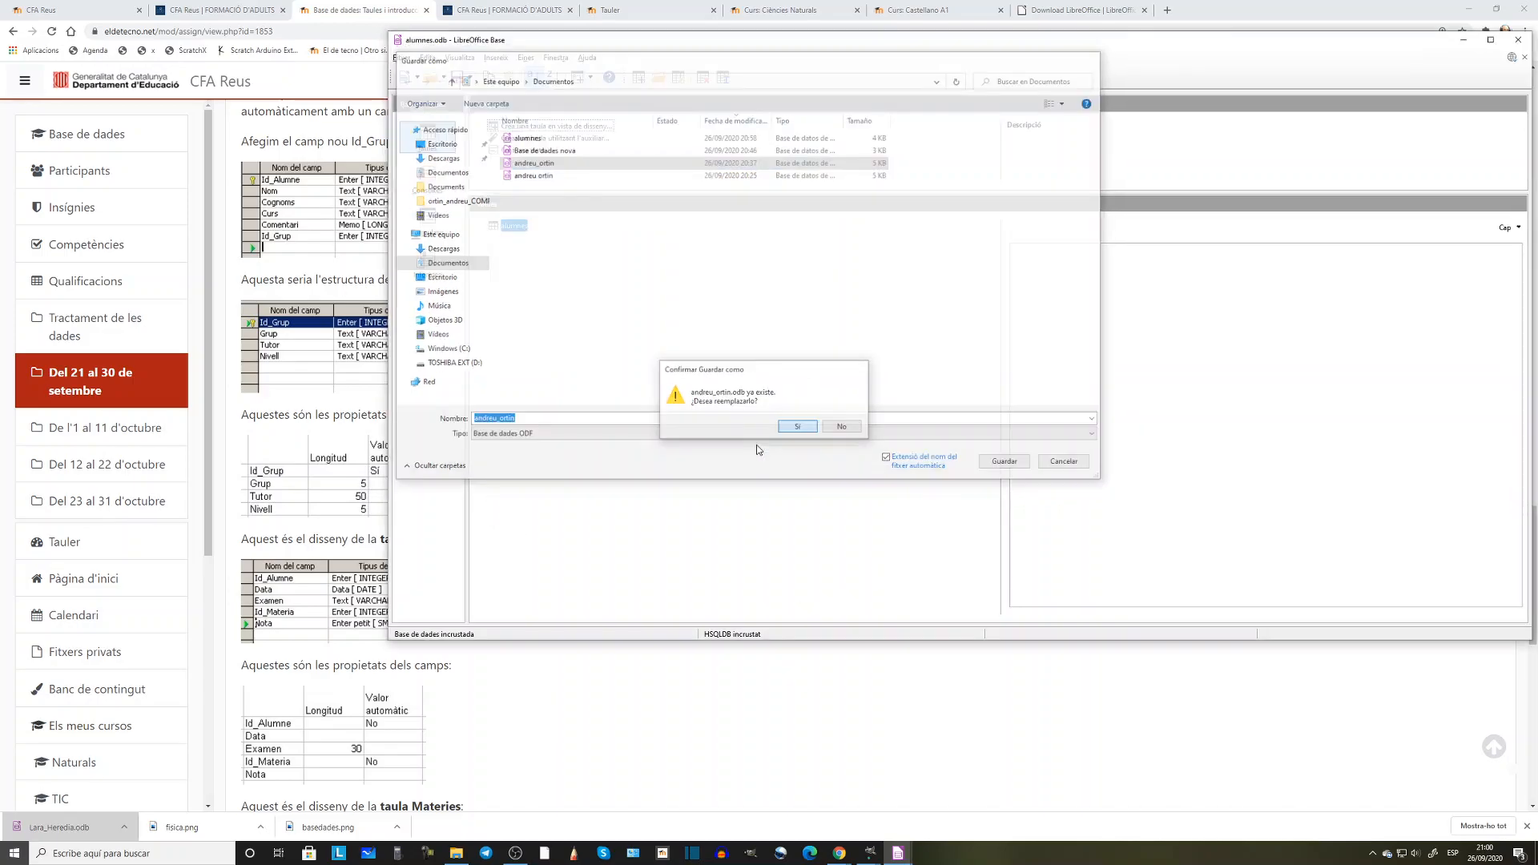
Minimize the database window and the database wizard, and review the assignment page's delivery instructions
{"action": "left_click", "coordinate": [1471, 43]}
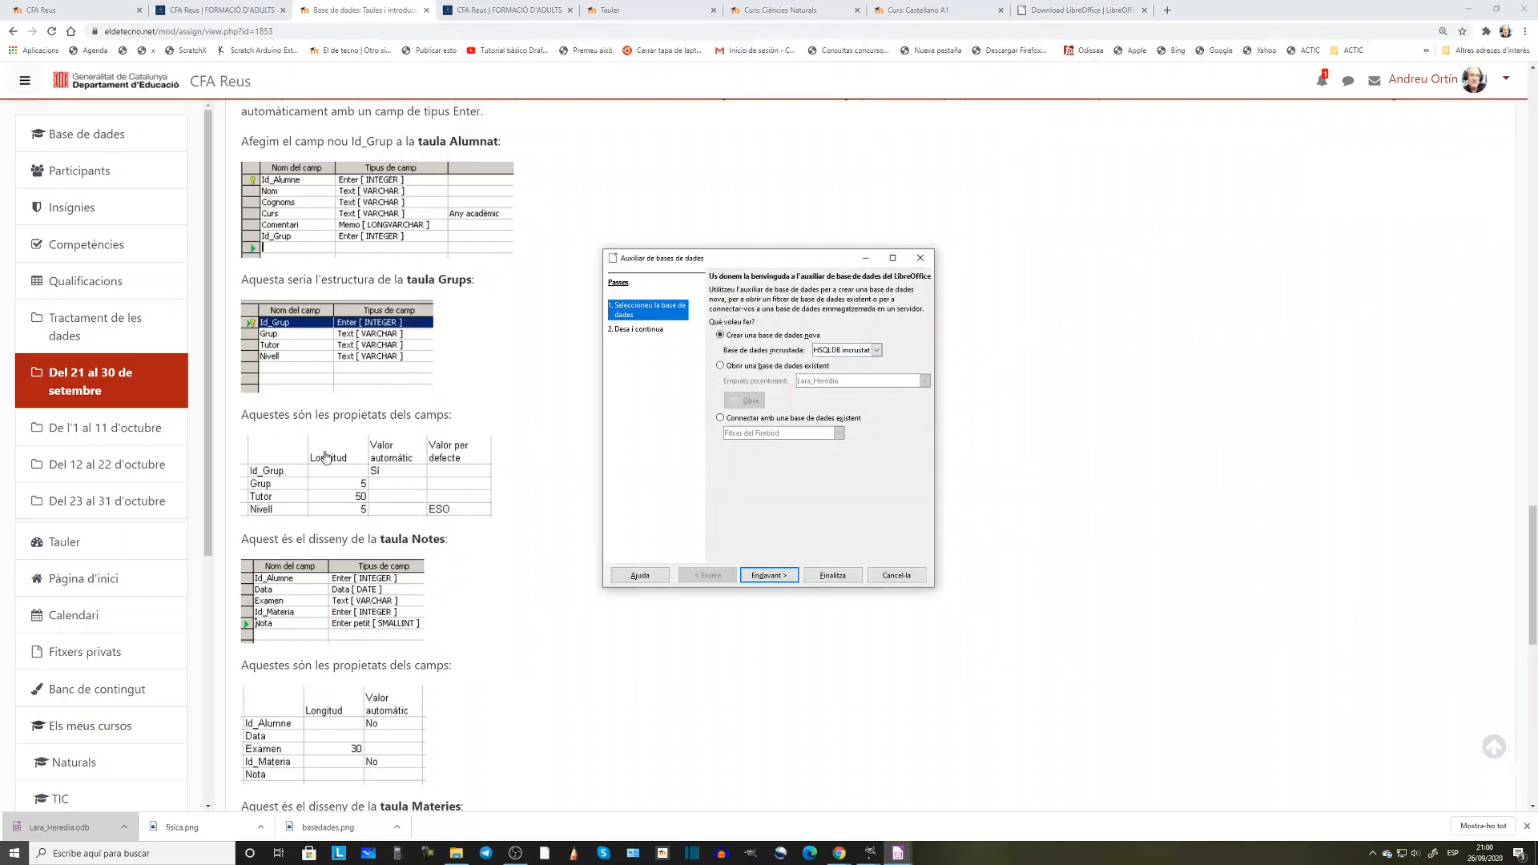
{"action": "left_click", "coordinate": [867, 260]}
{"action": "scroll", "coordinate": [944, 549], "scroll_direction": "up", "scroll_amount": 1}
{"action": "scroll", "coordinate": [944, 548], "scroll_direction": "down", "scroll_amount": 12}
{"action": "scroll", "coordinate": [1415, 359], "scroll_direction": "up", "scroll_amount": 20}
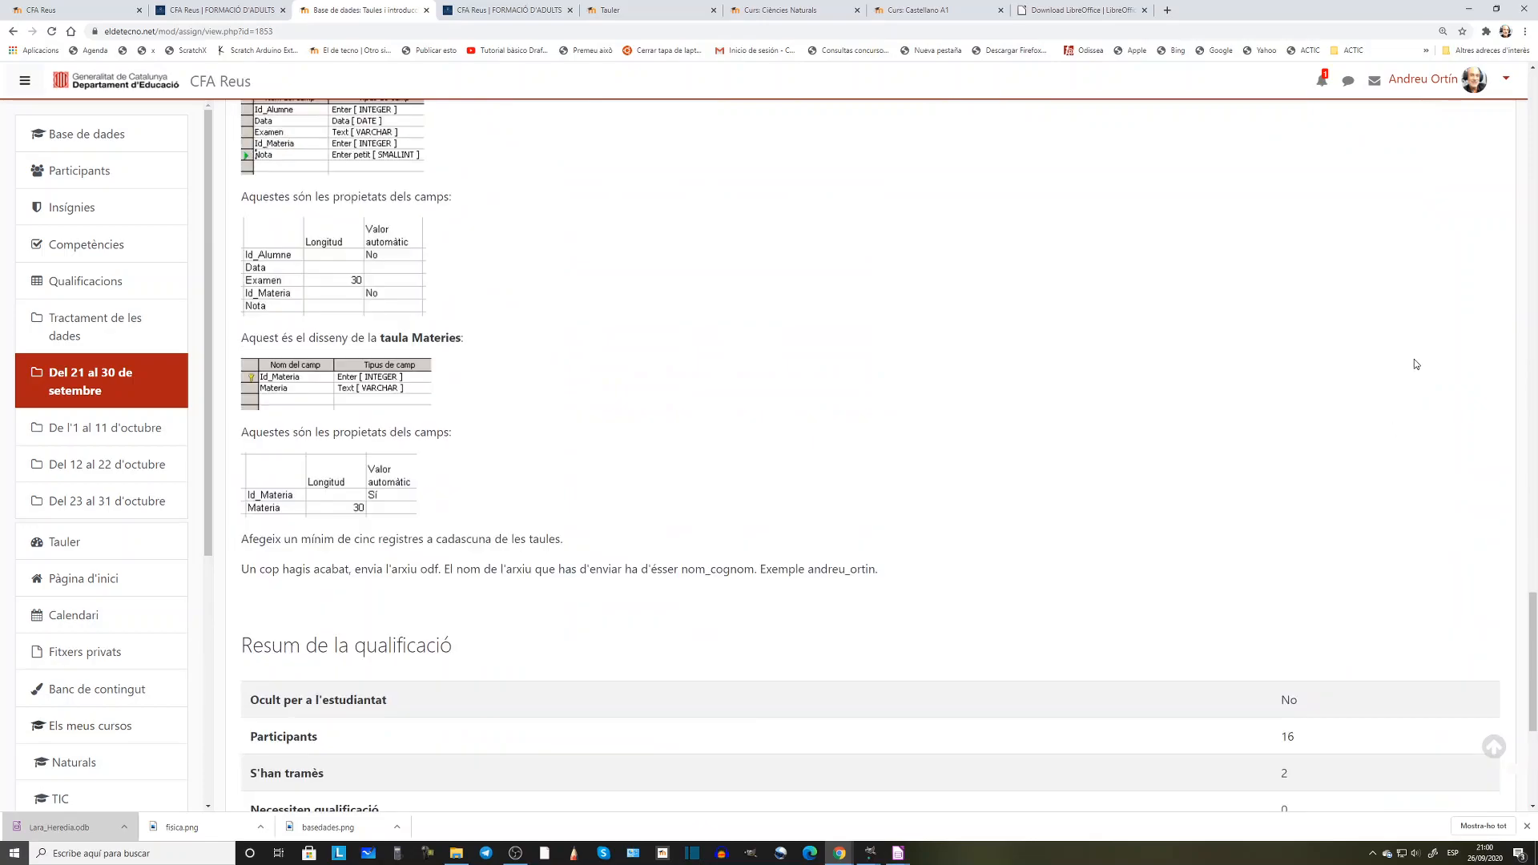
Switch the Moodle role to Estudiant and look through the assignment page as a student
{"action": "left_click", "coordinate": [1508, 80]}
{"action": "left_click", "coordinate": [1434, 282]}
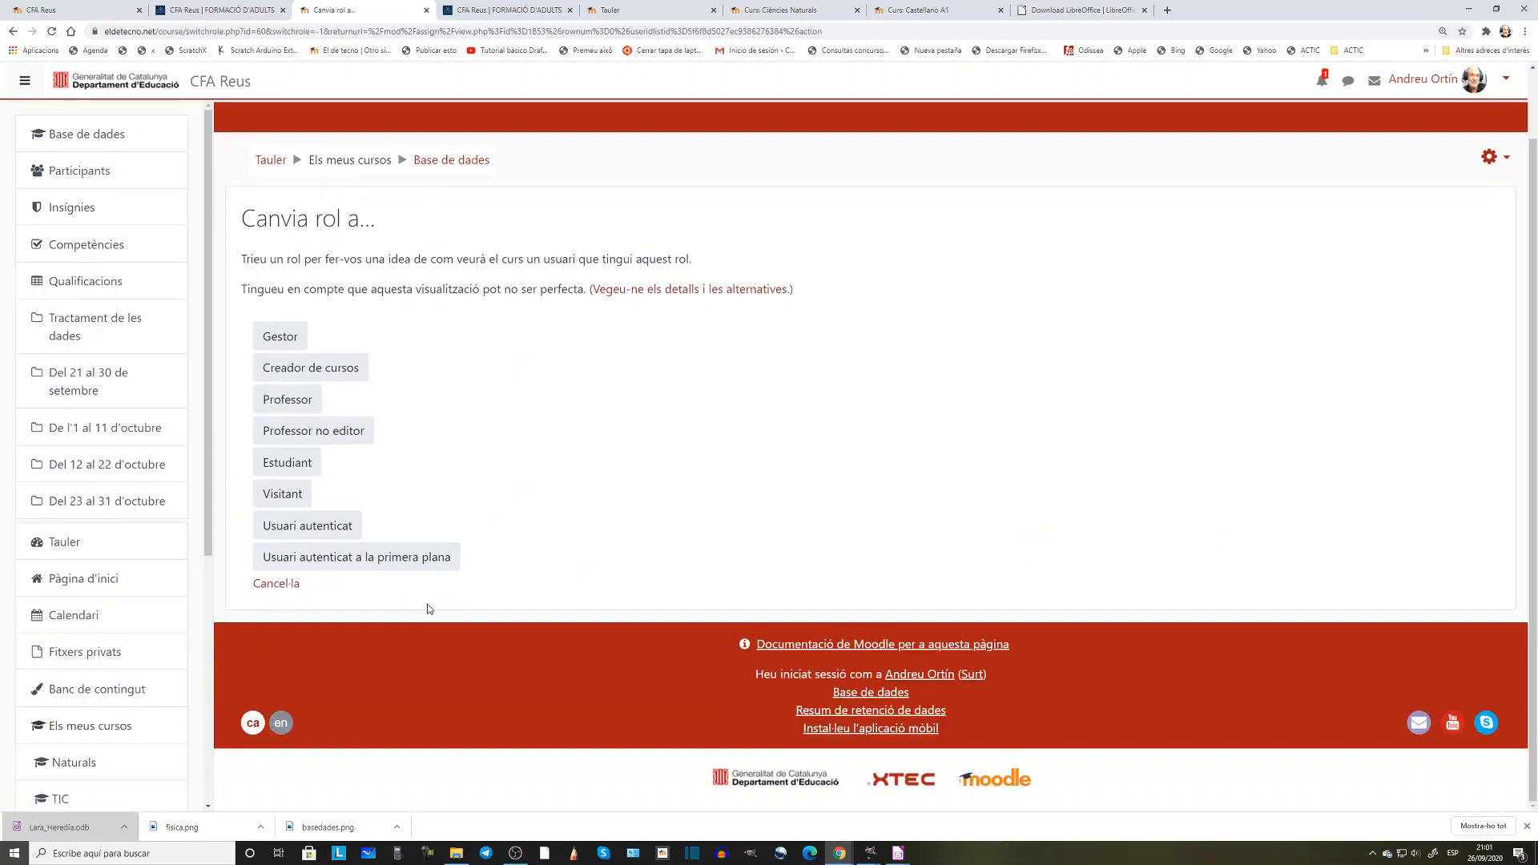
{"action": "left_click", "coordinate": [294, 463]}
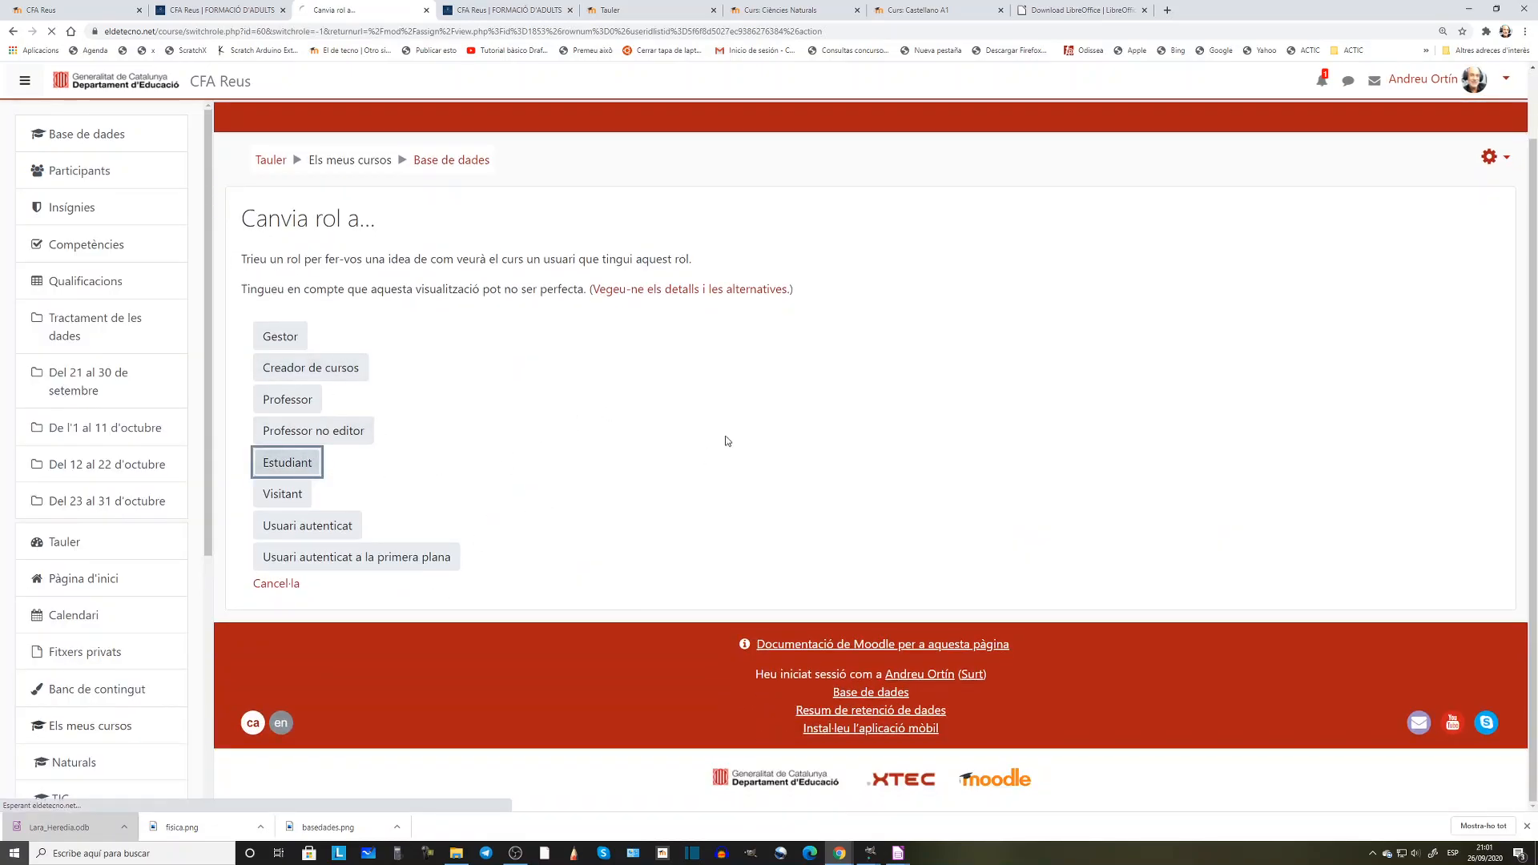
{"action": "scroll", "coordinate": [694, 396], "scroll_direction": "down", "scroll_amount": 15}
{"action": "scroll", "coordinate": [657, 485], "scroll_direction": "down", "scroll_amount": 20}
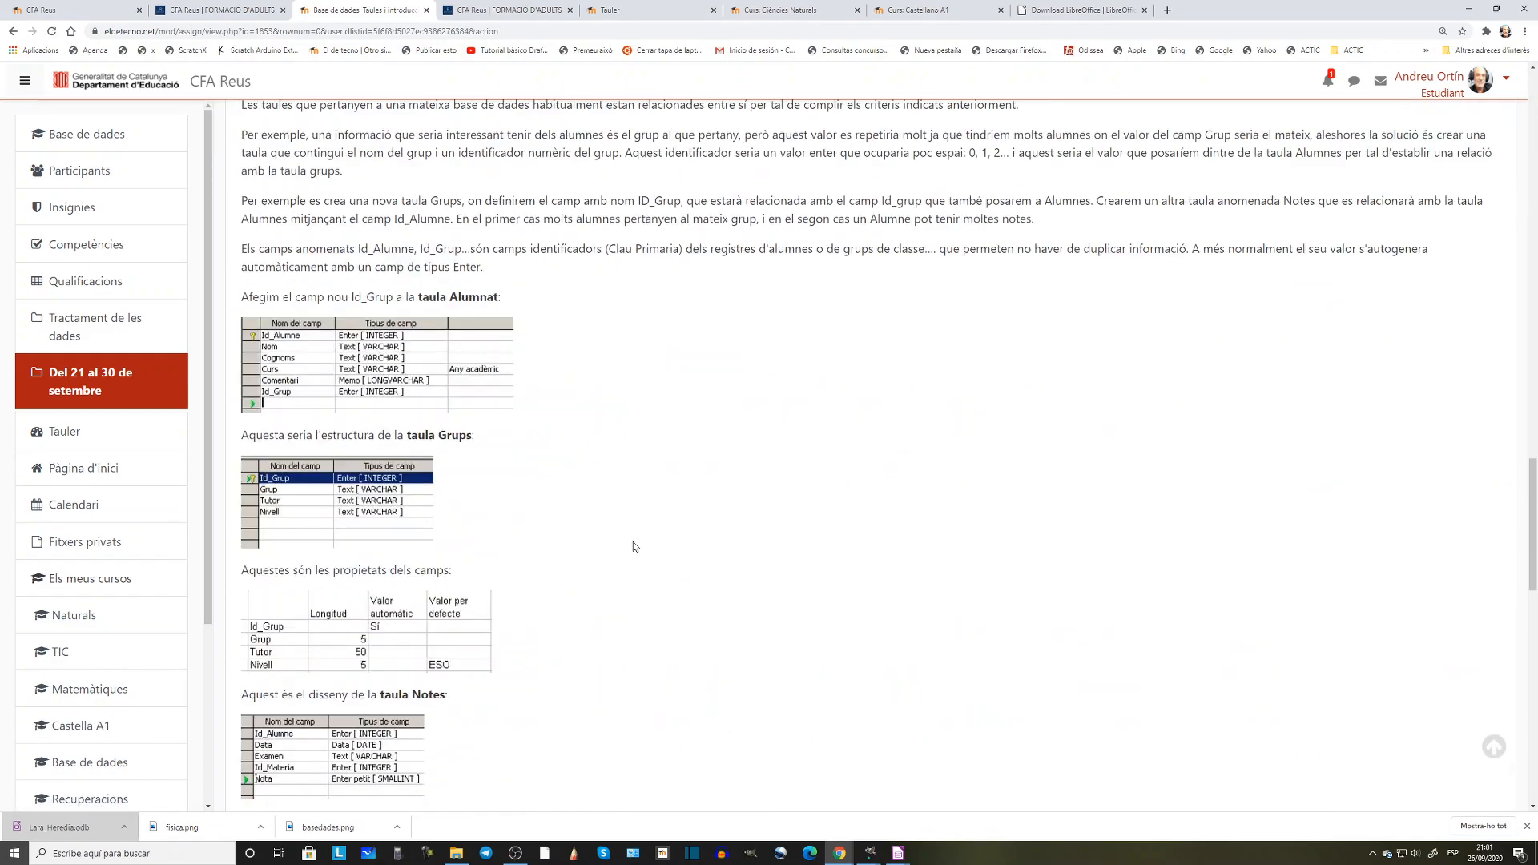
Open the Taules i introducció de dades submission for editing and delete the previously submitted database file
{"action": "scroll", "coordinate": [666, 565], "scroll_direction": "down", "scroll_amount": 5}
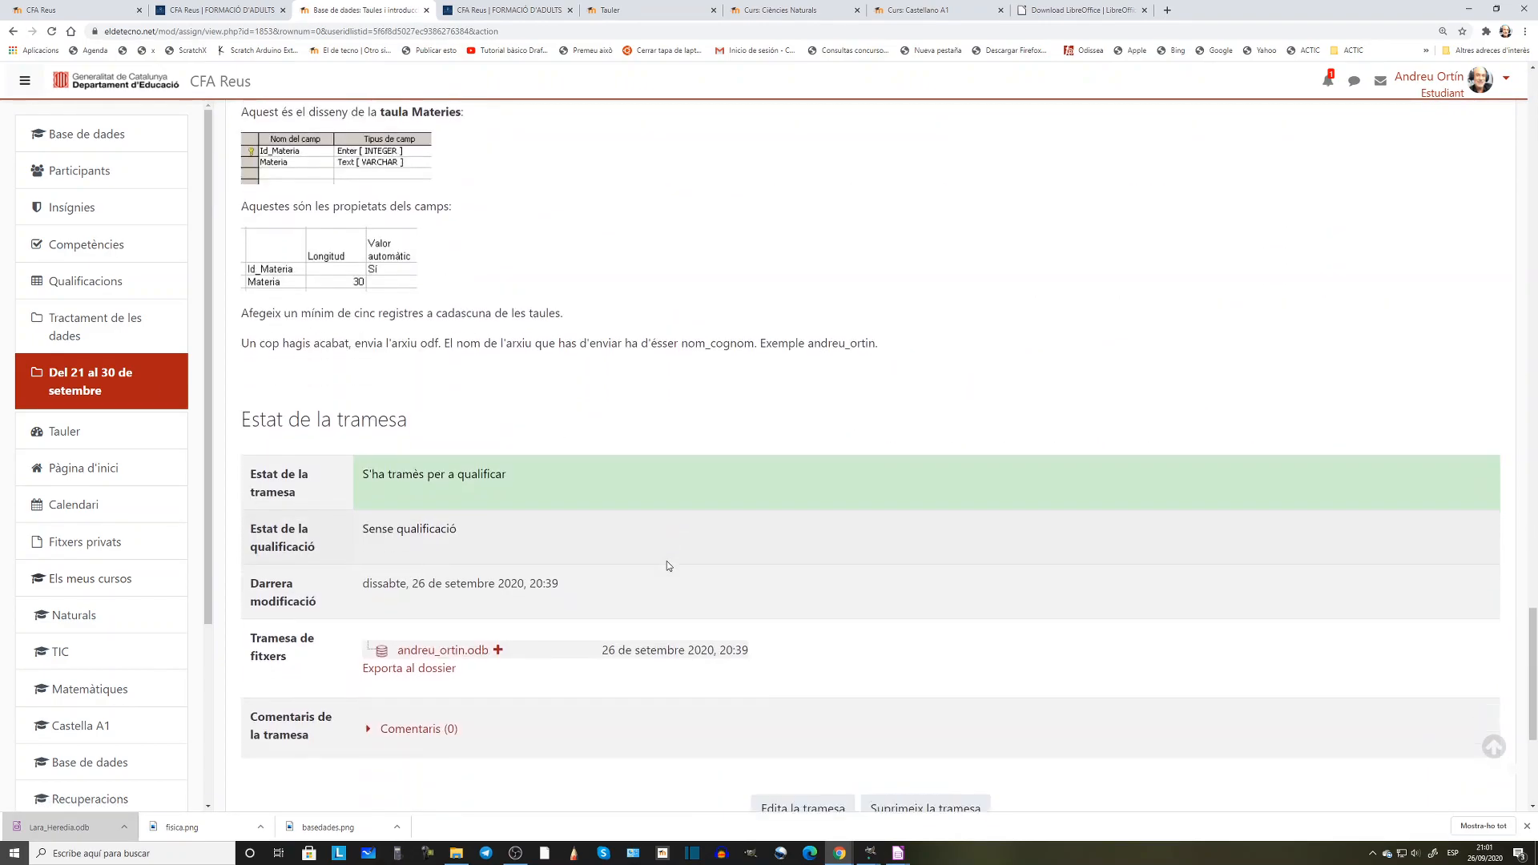
{"action": "left_click", "coordinate": [805, 471]}
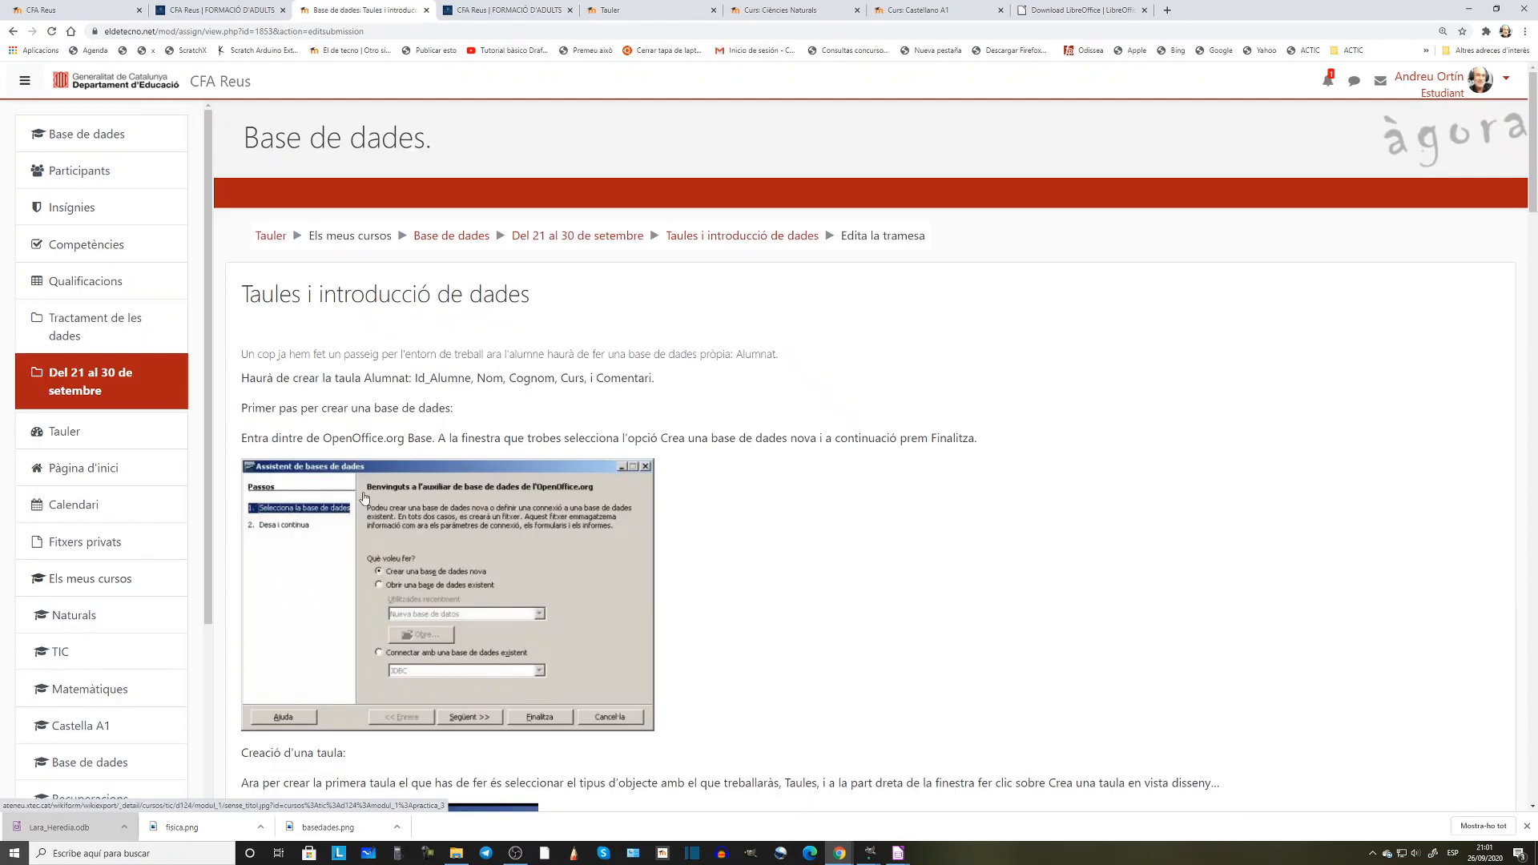
{"action": "scroll", "coordinate": [366, 503], "scroll_direction": "down", "scroll_amount": 15}
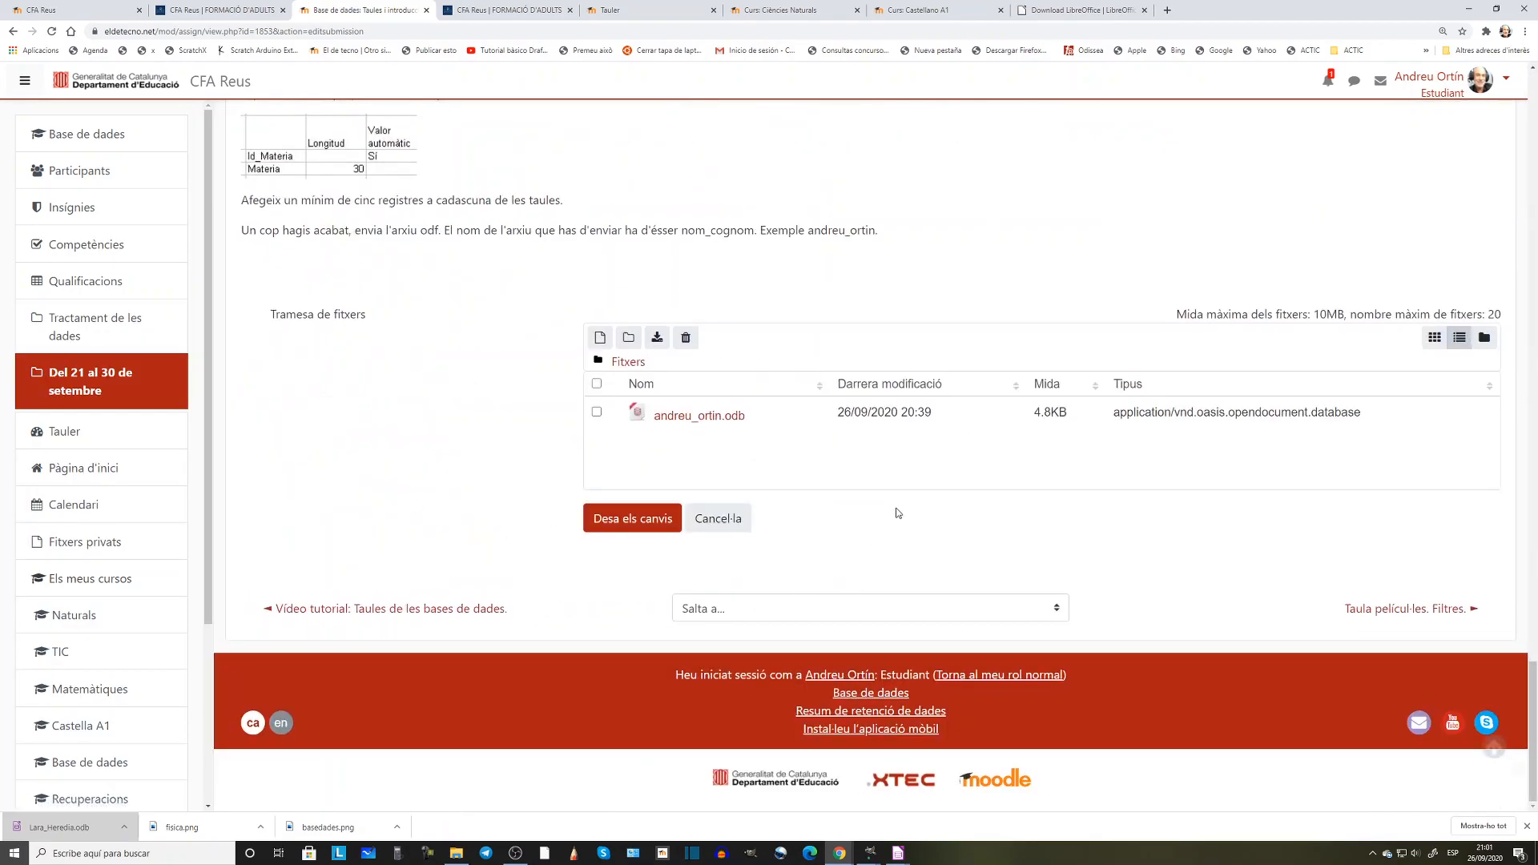
{"action": "left_click", "coordinate": [733, 416]}
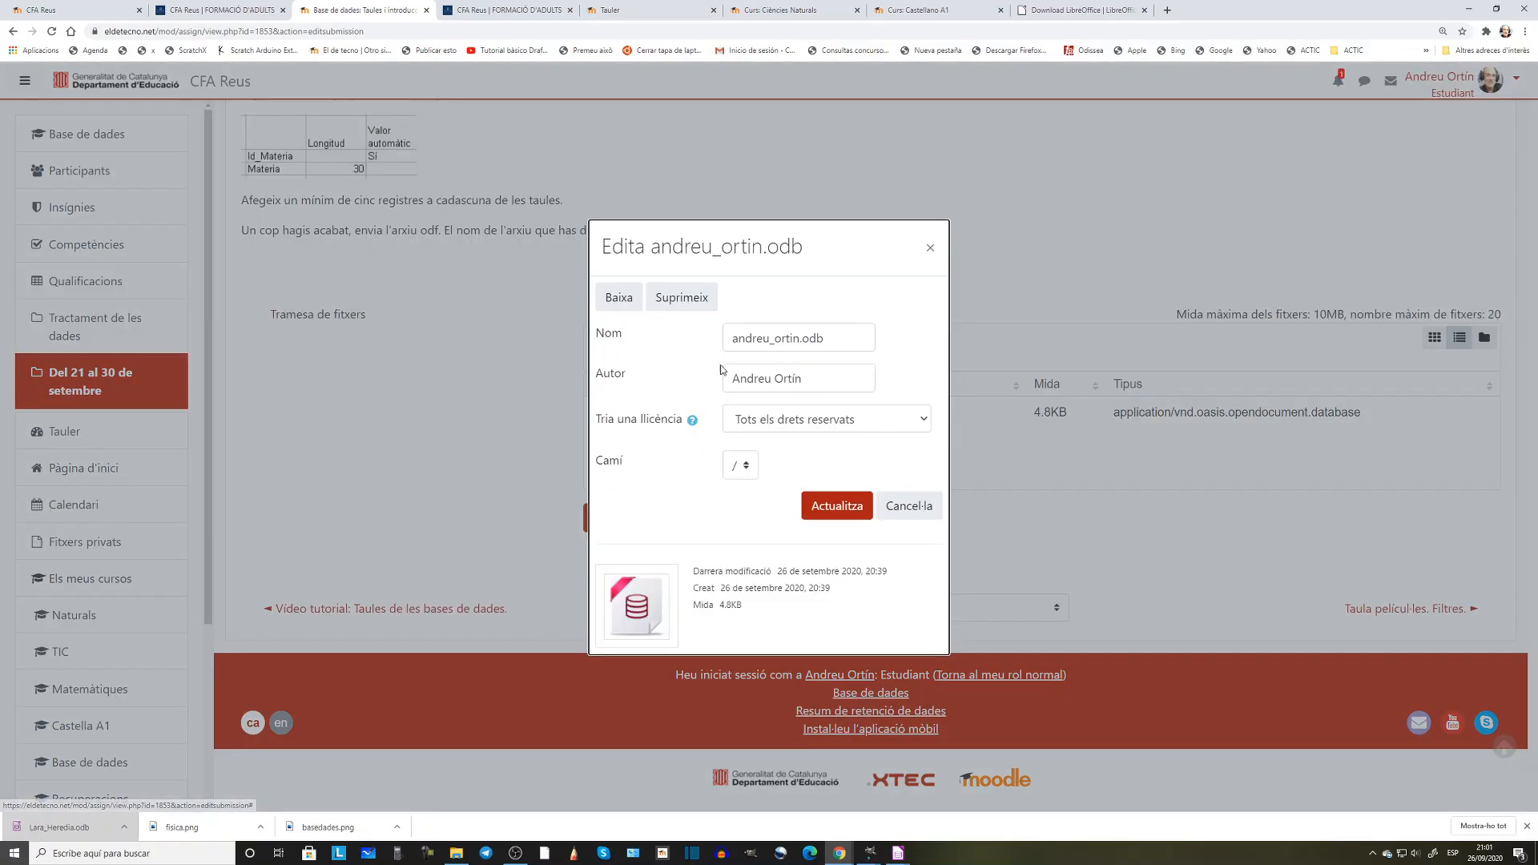
{"action": "left_click", "coordinate": [682, 298]}
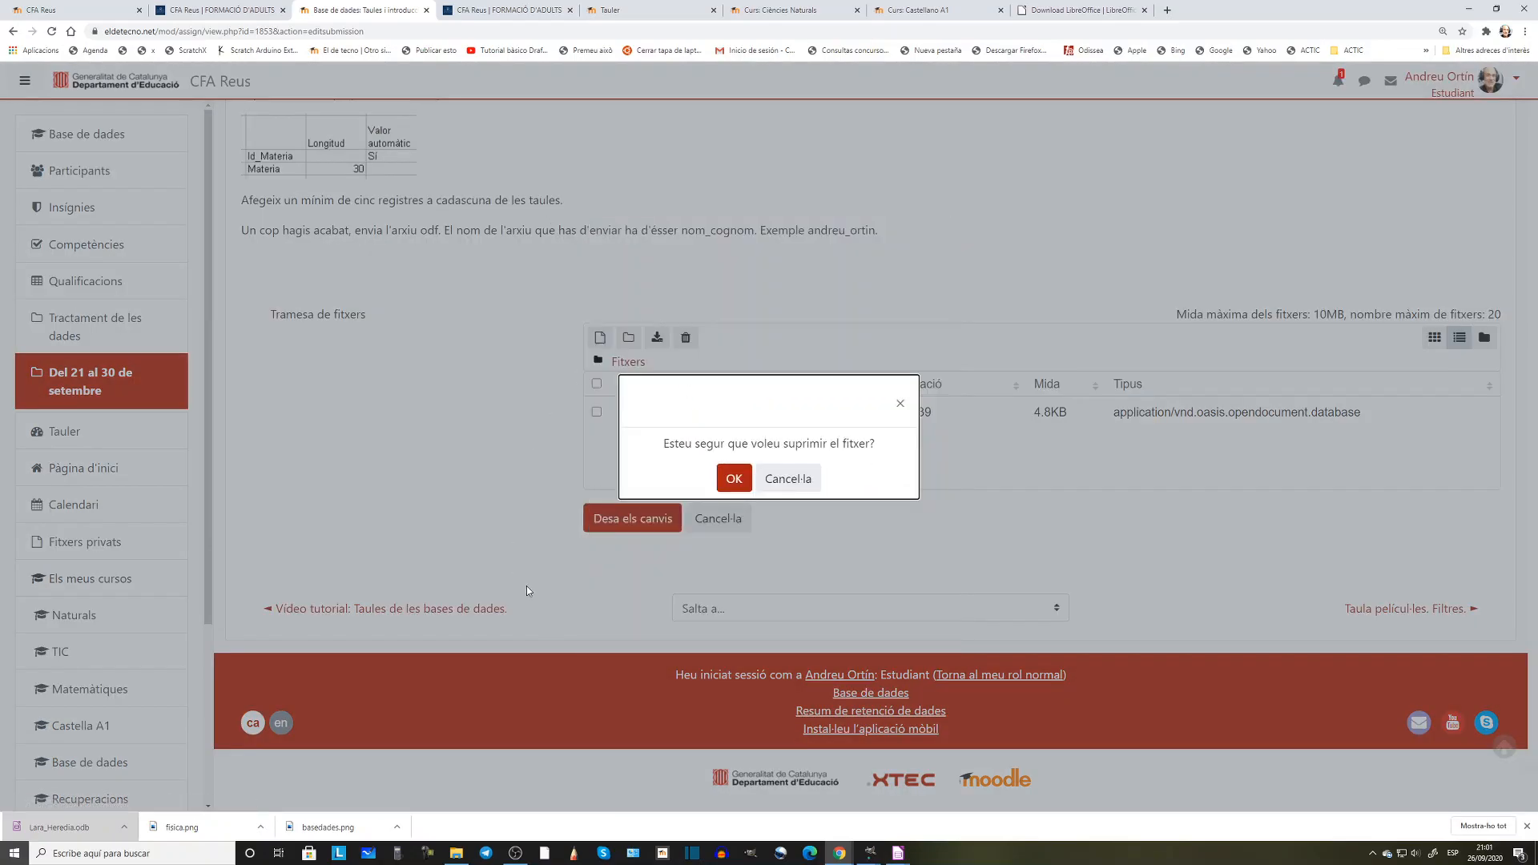
{"action": "left_click", "coordinate": [744, 490]}
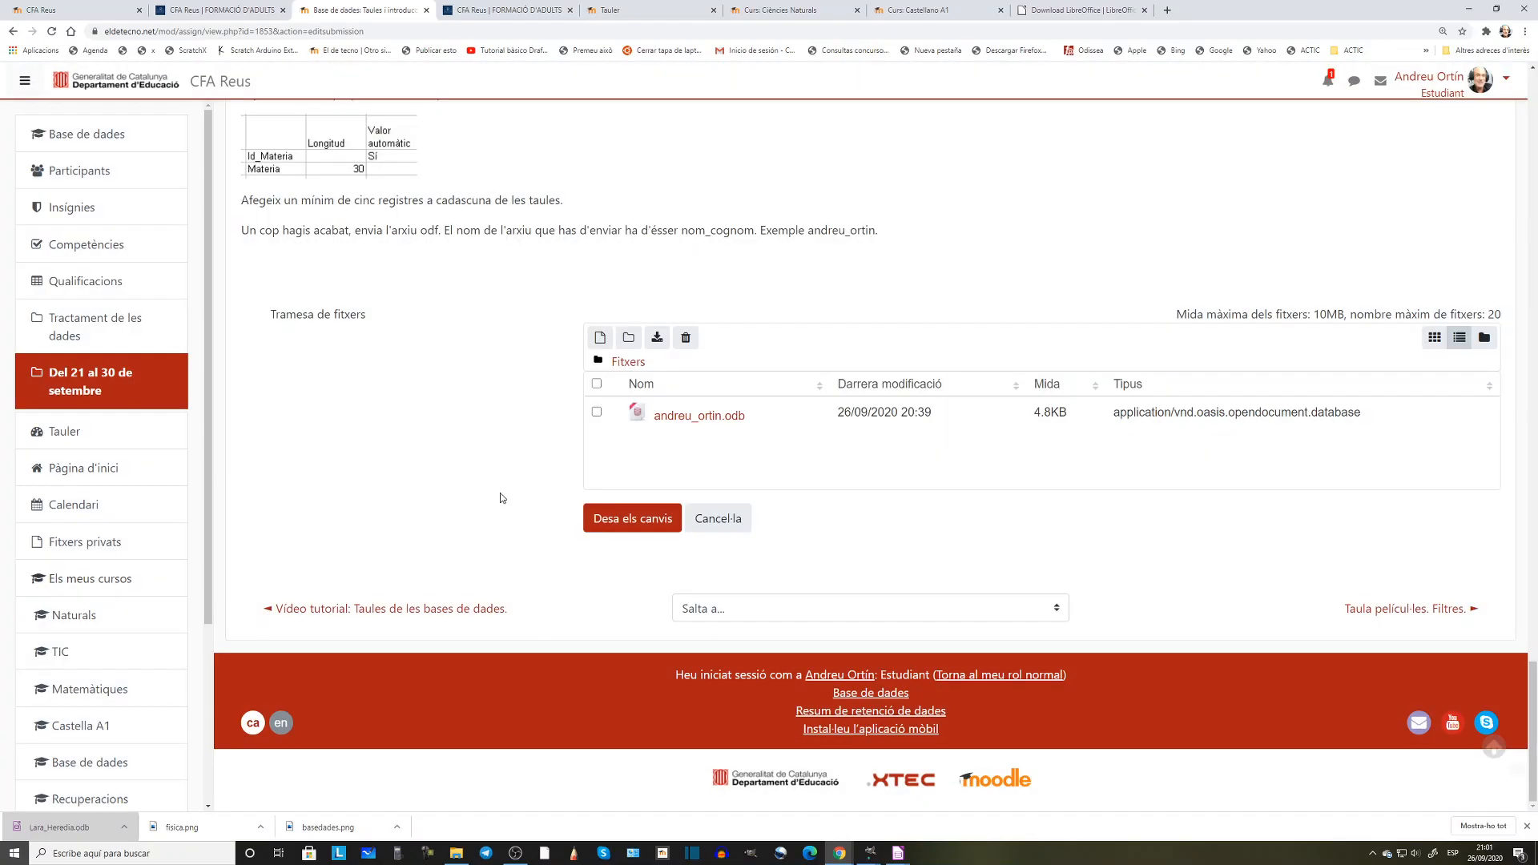
Upload the first-name_surname database file from Documentos to the submission through the file picker
{"action": "left_click", "coordinate": [601, 353]}
{"action": "left_click", "coordinate": [671, 381]}
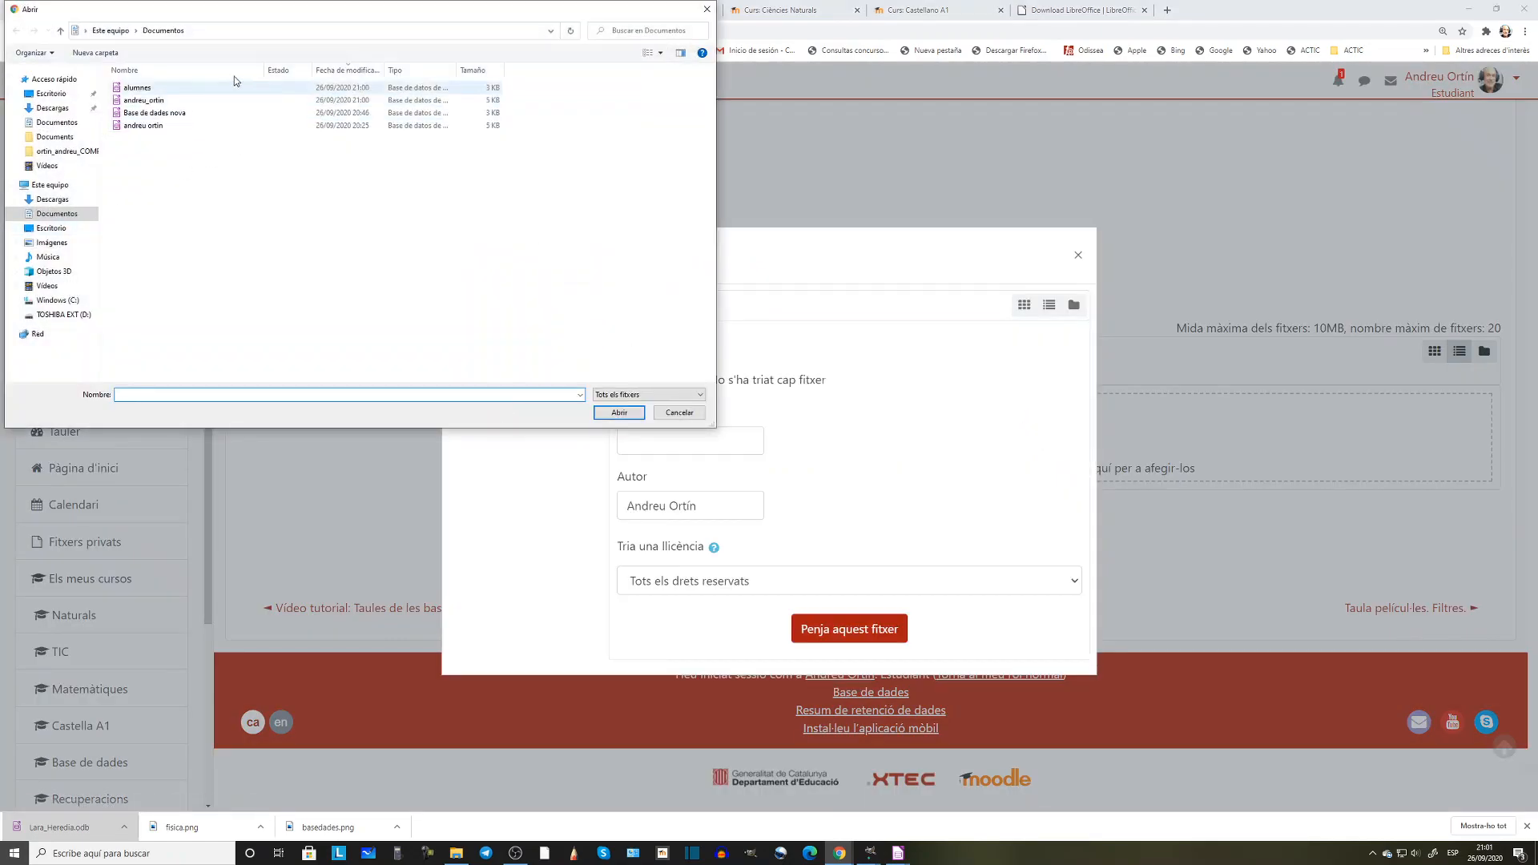
{"action": "double_click", "coordinate": [185, 100]}
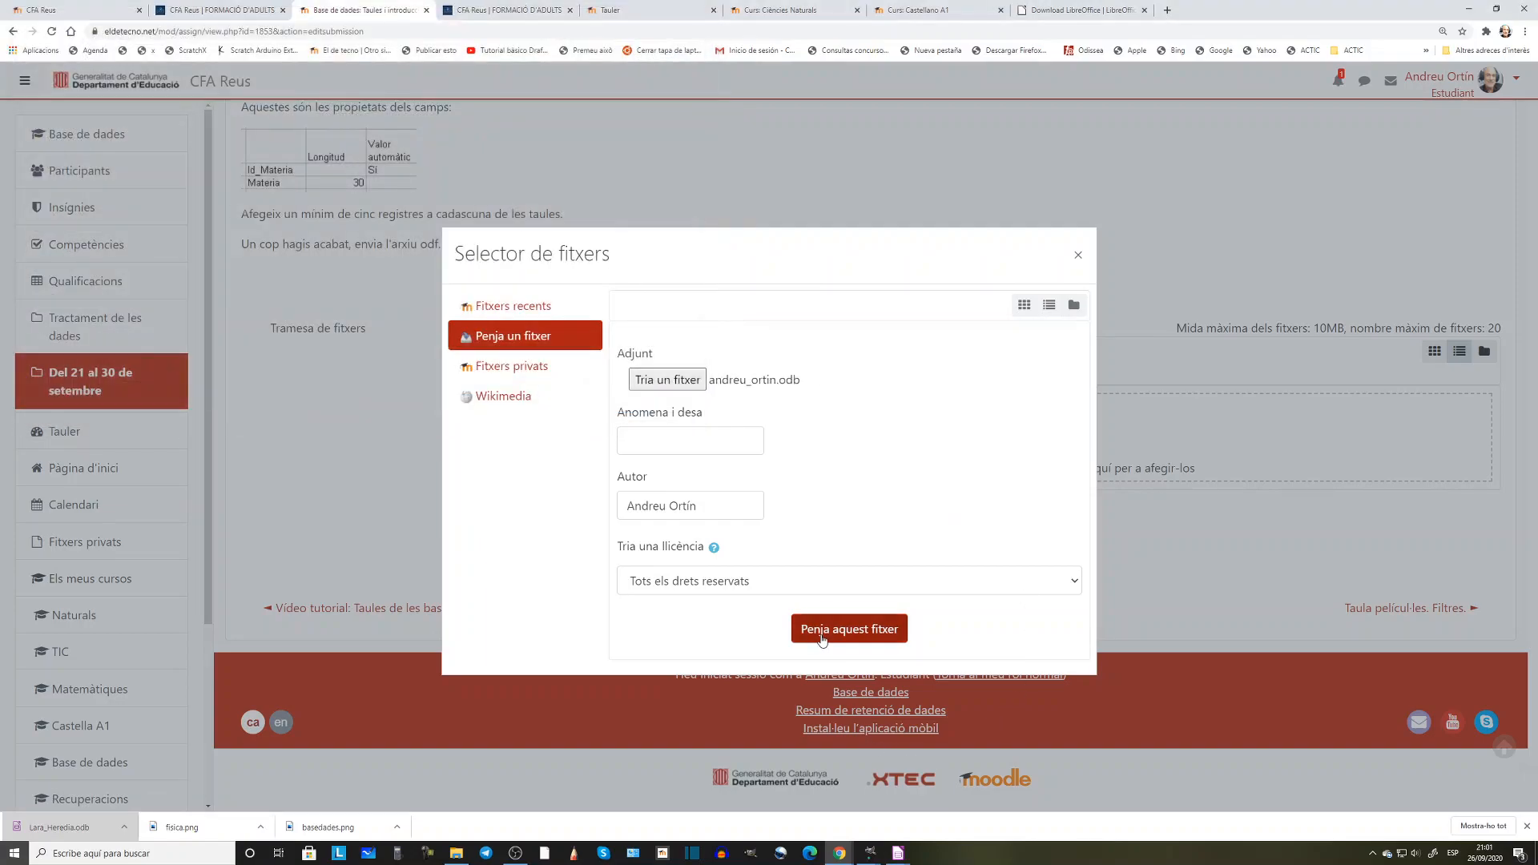
{"action": "left_click", "coordinate": [823, 637]}
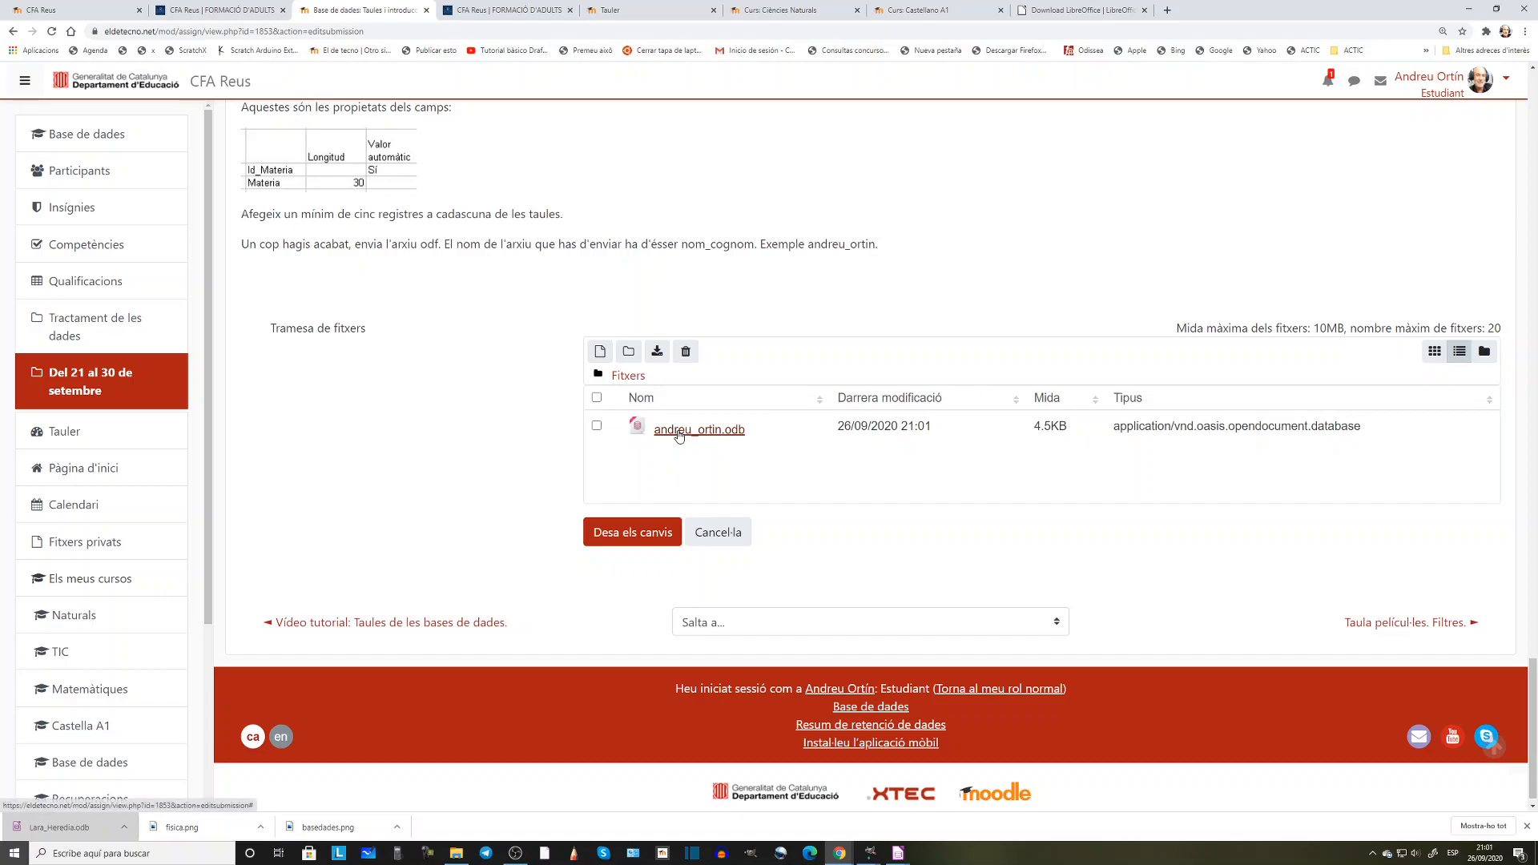
Delete the newly uploaded database file from the submission
{"action": "left_click", "coordinate": [679, 431]}
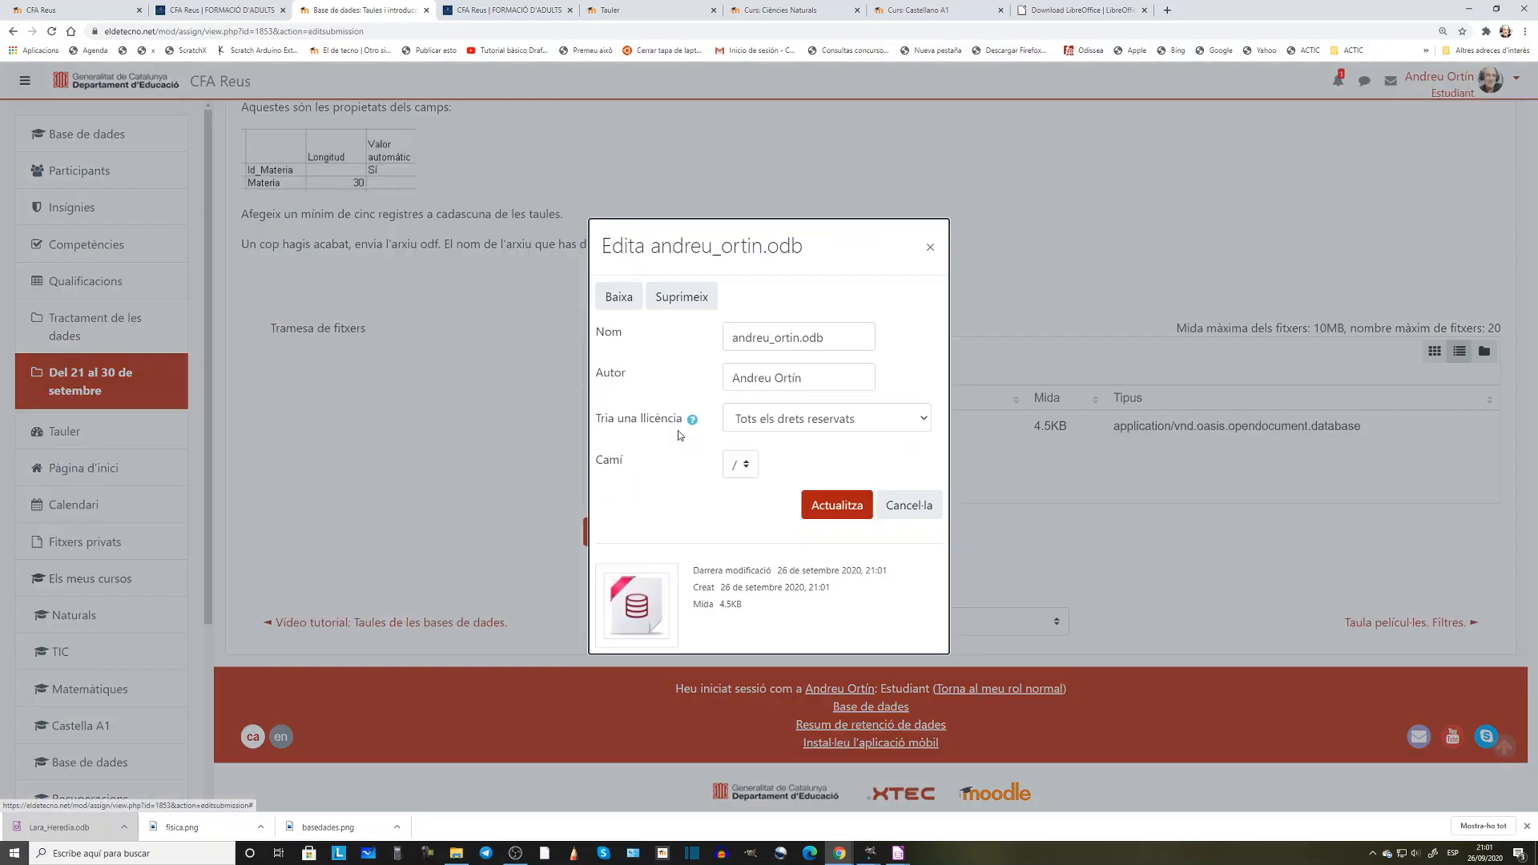
{"action": "left_click", "coordinate": [683, 308]}
{"action": "left_click", "coordinate": [737, 489]}
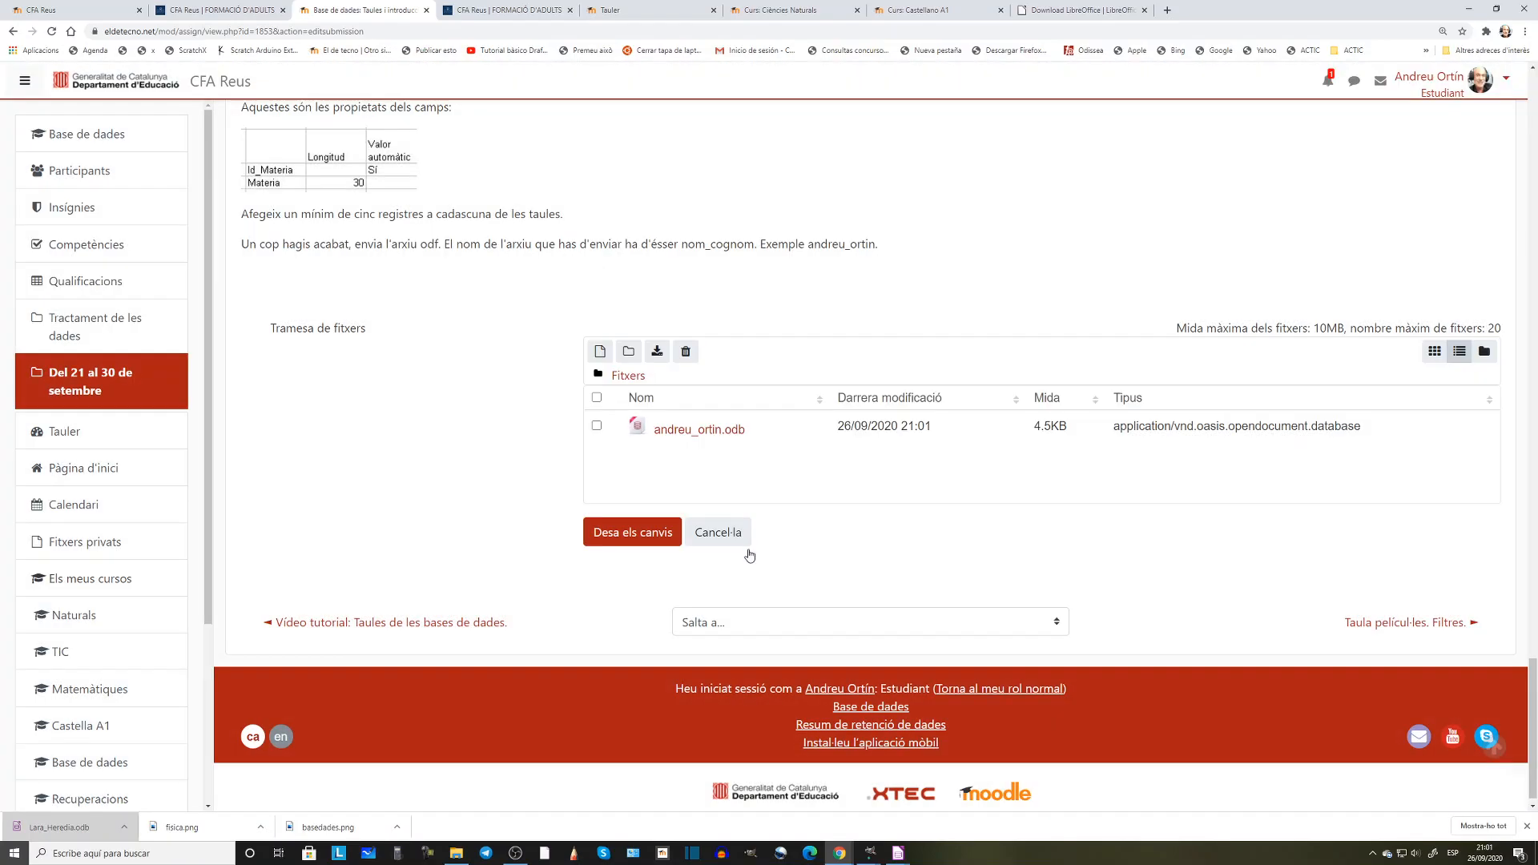
Add the first-name_surname file to the submission directly from the open Documentos folder window, and save the changes
{"action": "left_click_drag", "start_coordinate": [1279, 20], "coordinate": [1286, 220]}
{"action": "left_click_drag", "start_coordinate": [485, 285], "coordinate": [1369, 677]}
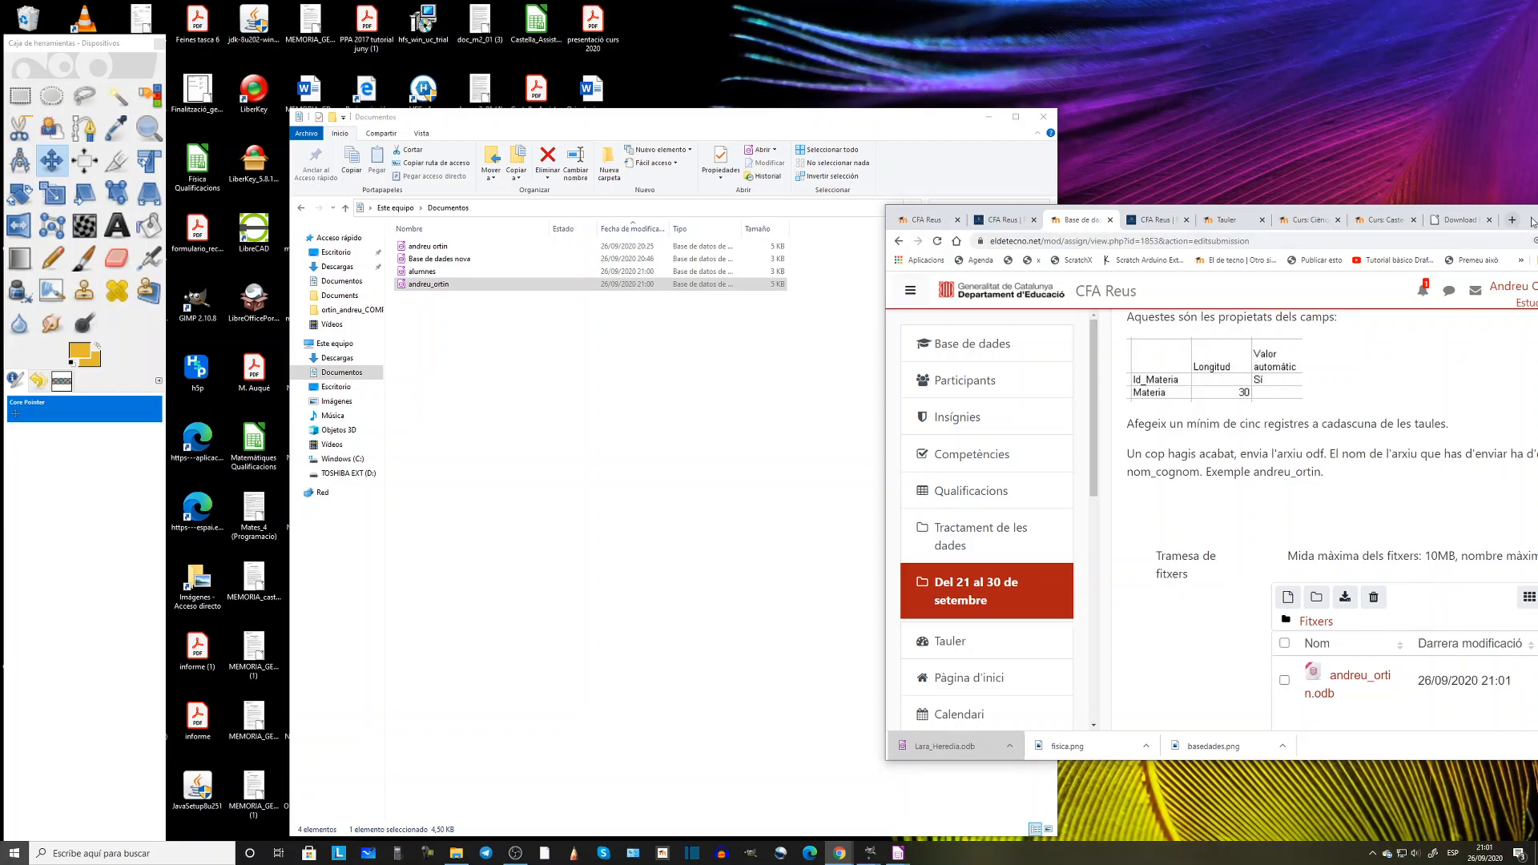
{"action": "left_click_drag", "start_coordinate": [1526, 212], "coordinate": [1200, 181]}
{"action": "scroll", "coordinate": [1058, 453], "scroll_direction": "down", "scroll_amount": 10}
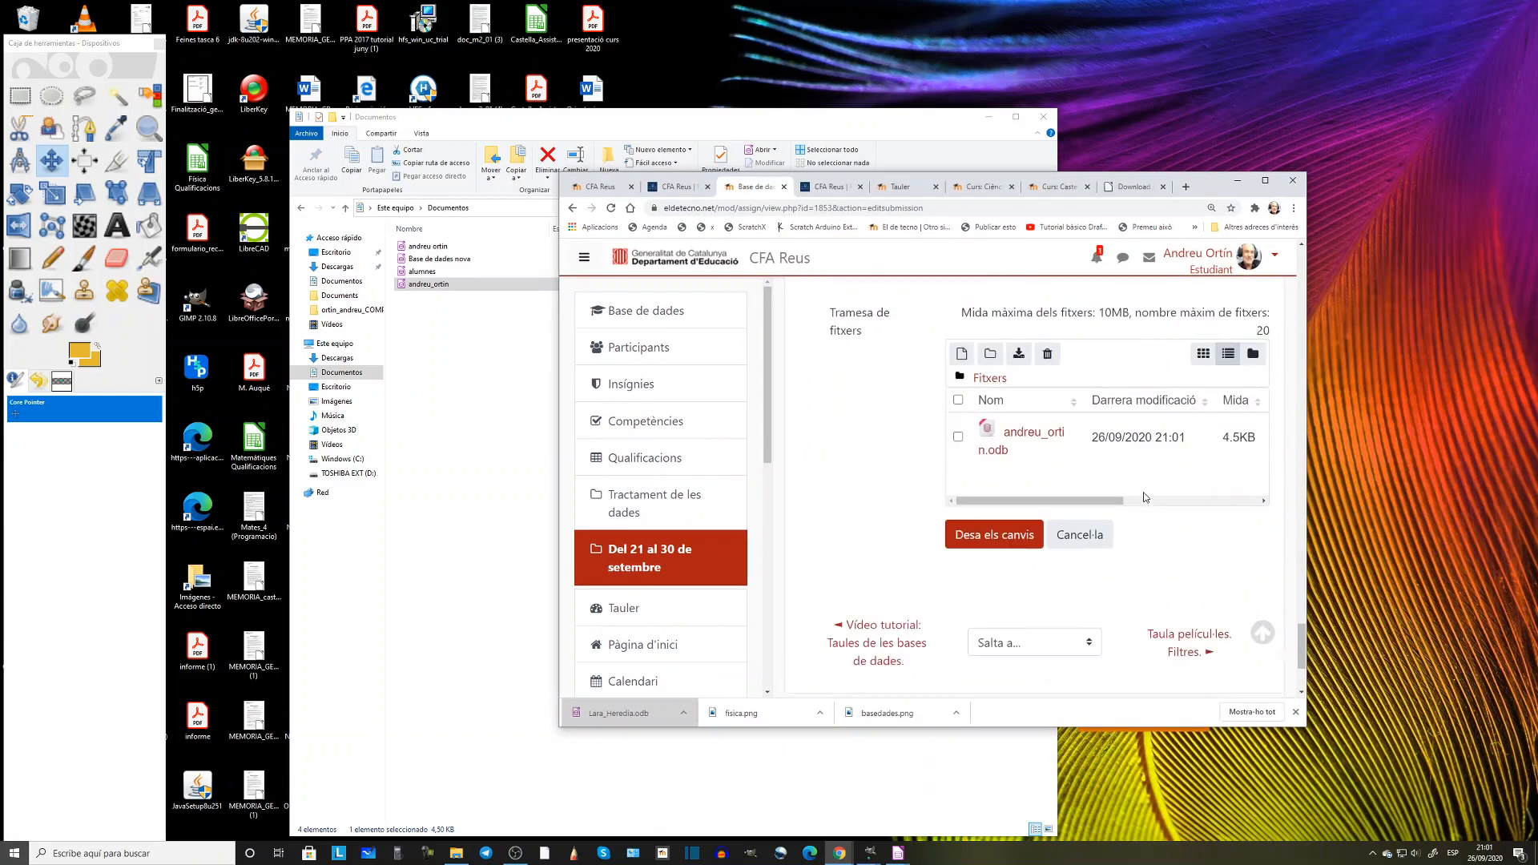
{"action": "left_click", "coordinate": [986, 352]}
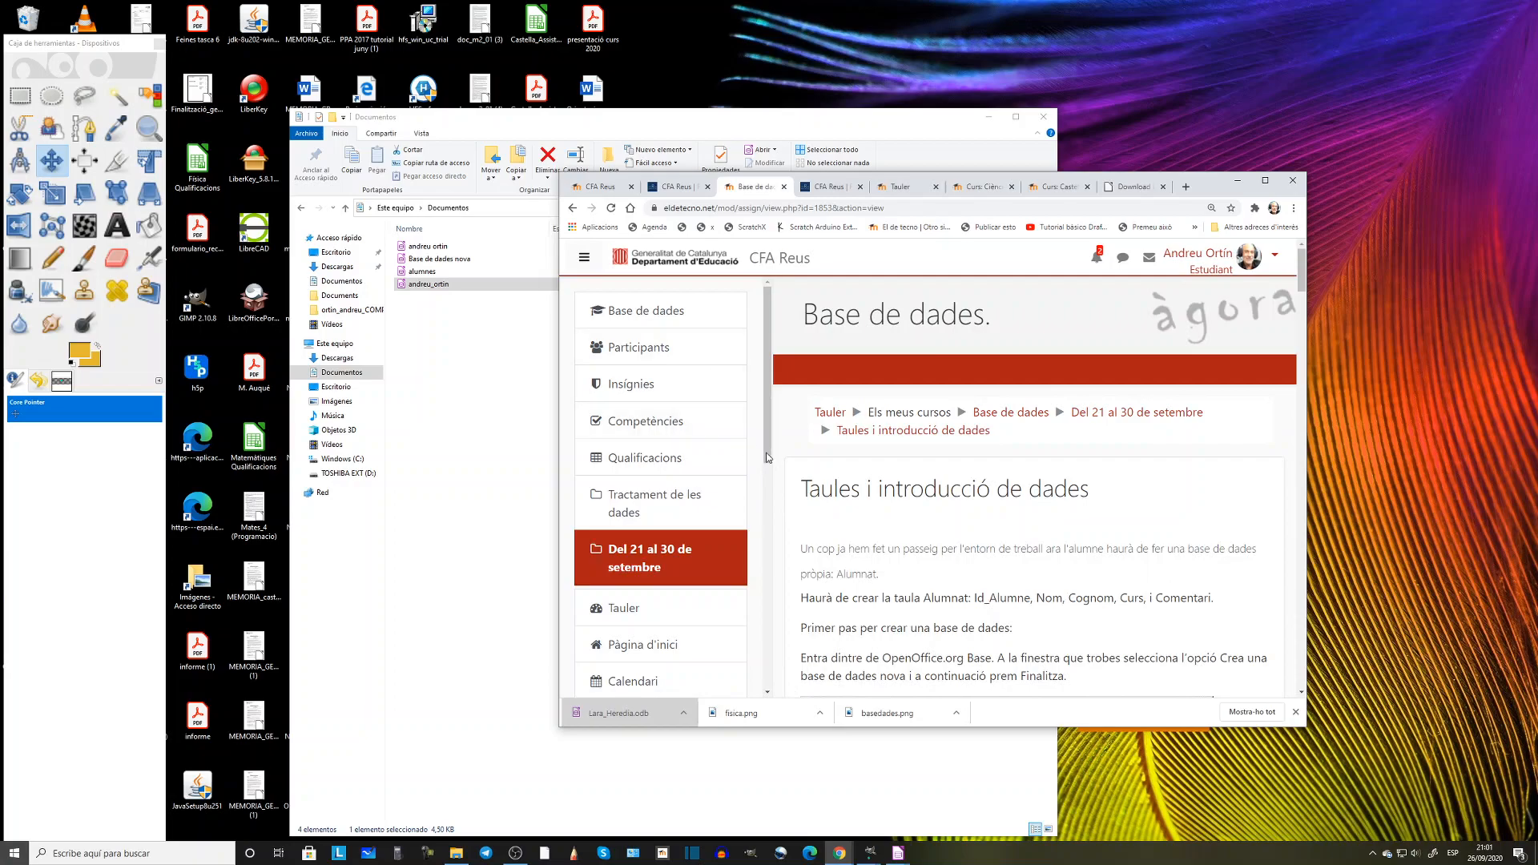
Open the Avisos i notícies forum of the Base de dades course and return to the normal Moodle role
{"action": "left_click", "coordinate": [649, 317]}
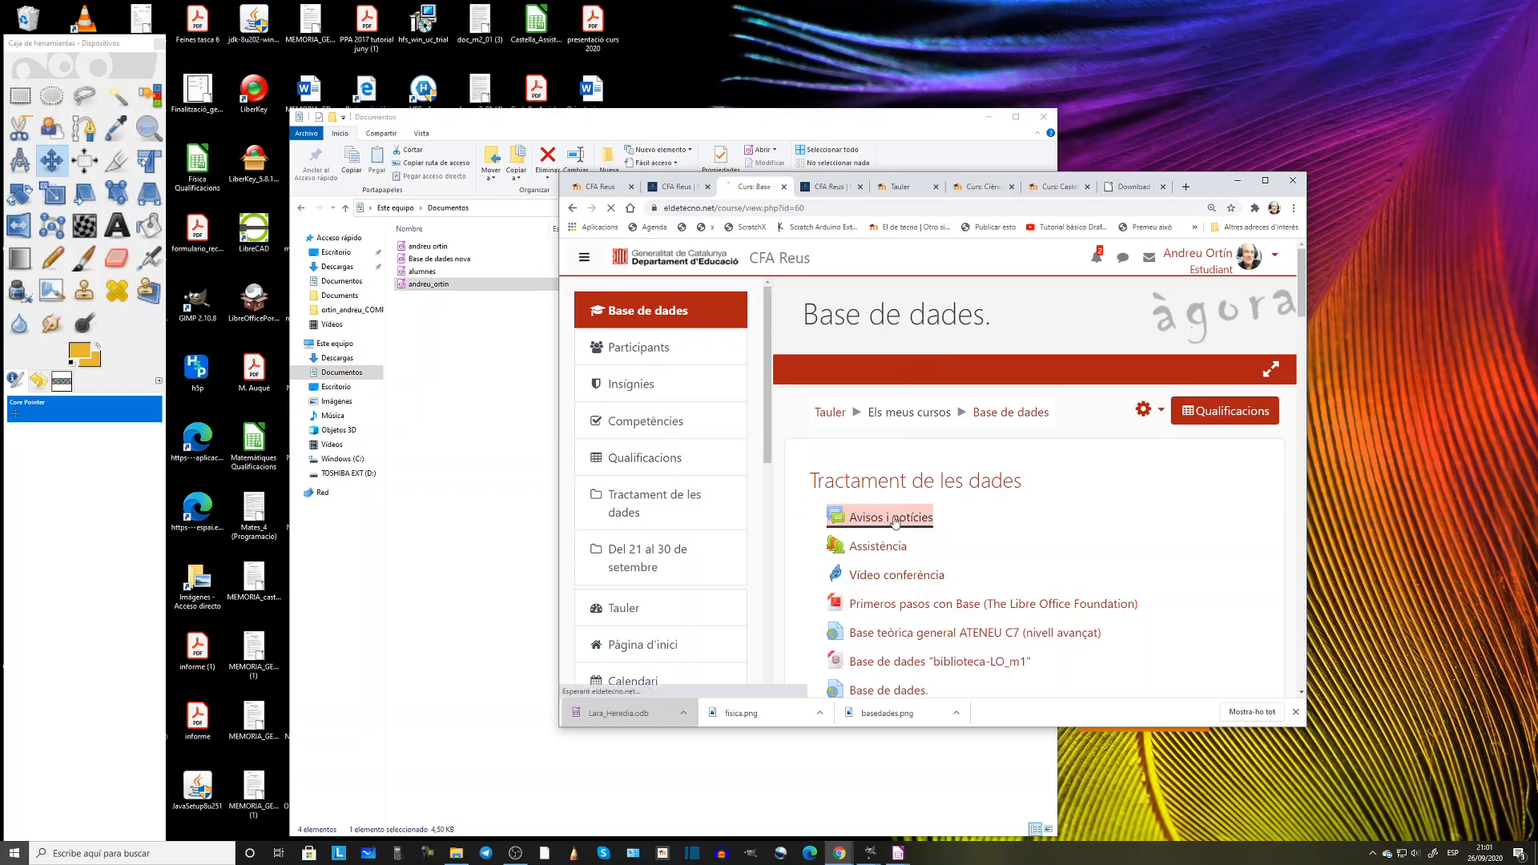
{"action": "left_click", "coordinate": [1264, 254]}
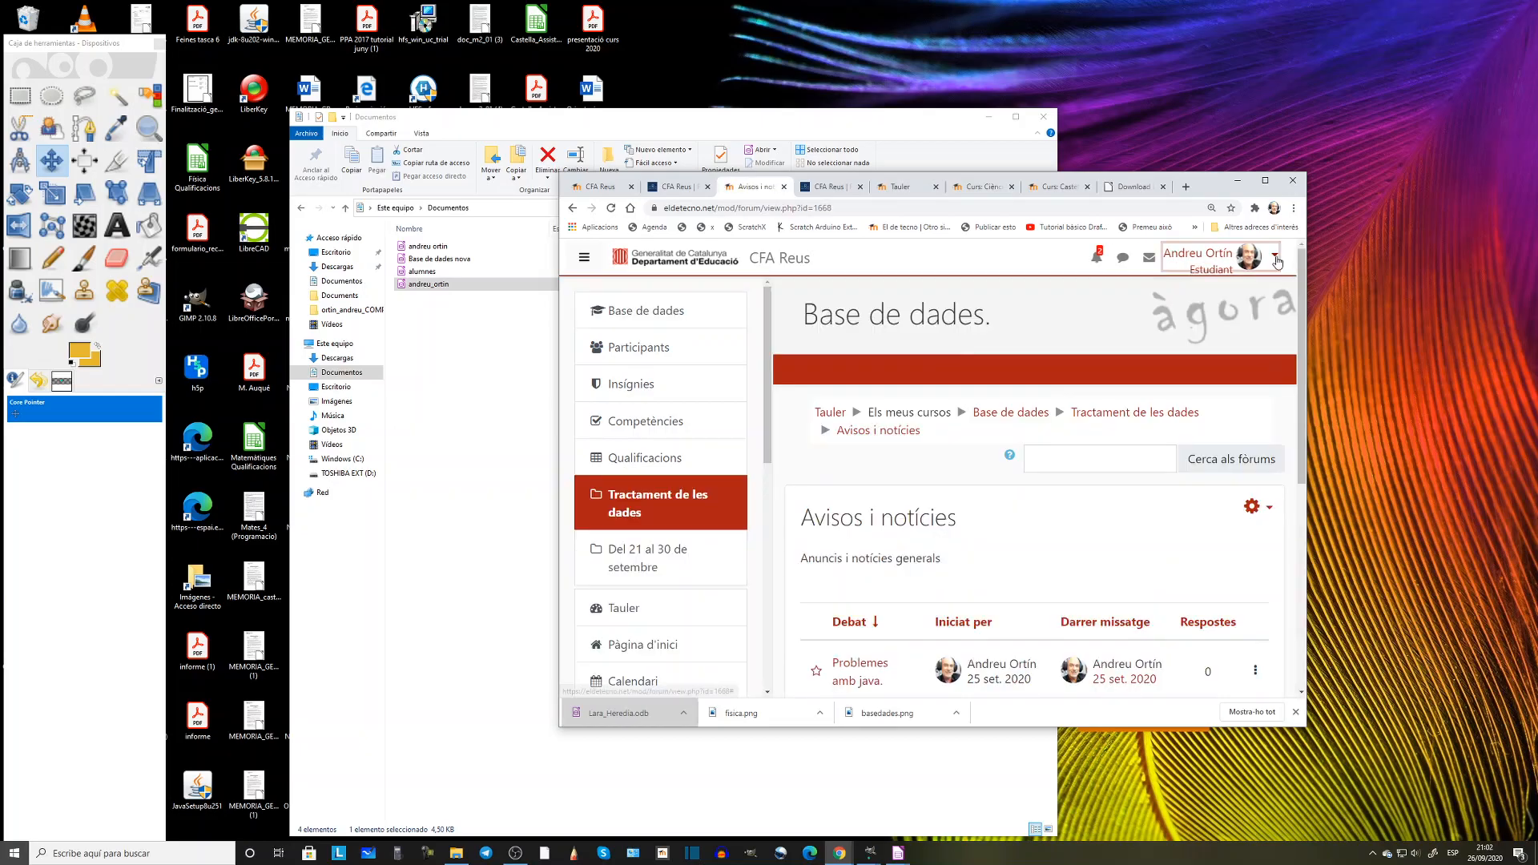
{"action": "left_click", "coordinate": [1183, 461]}
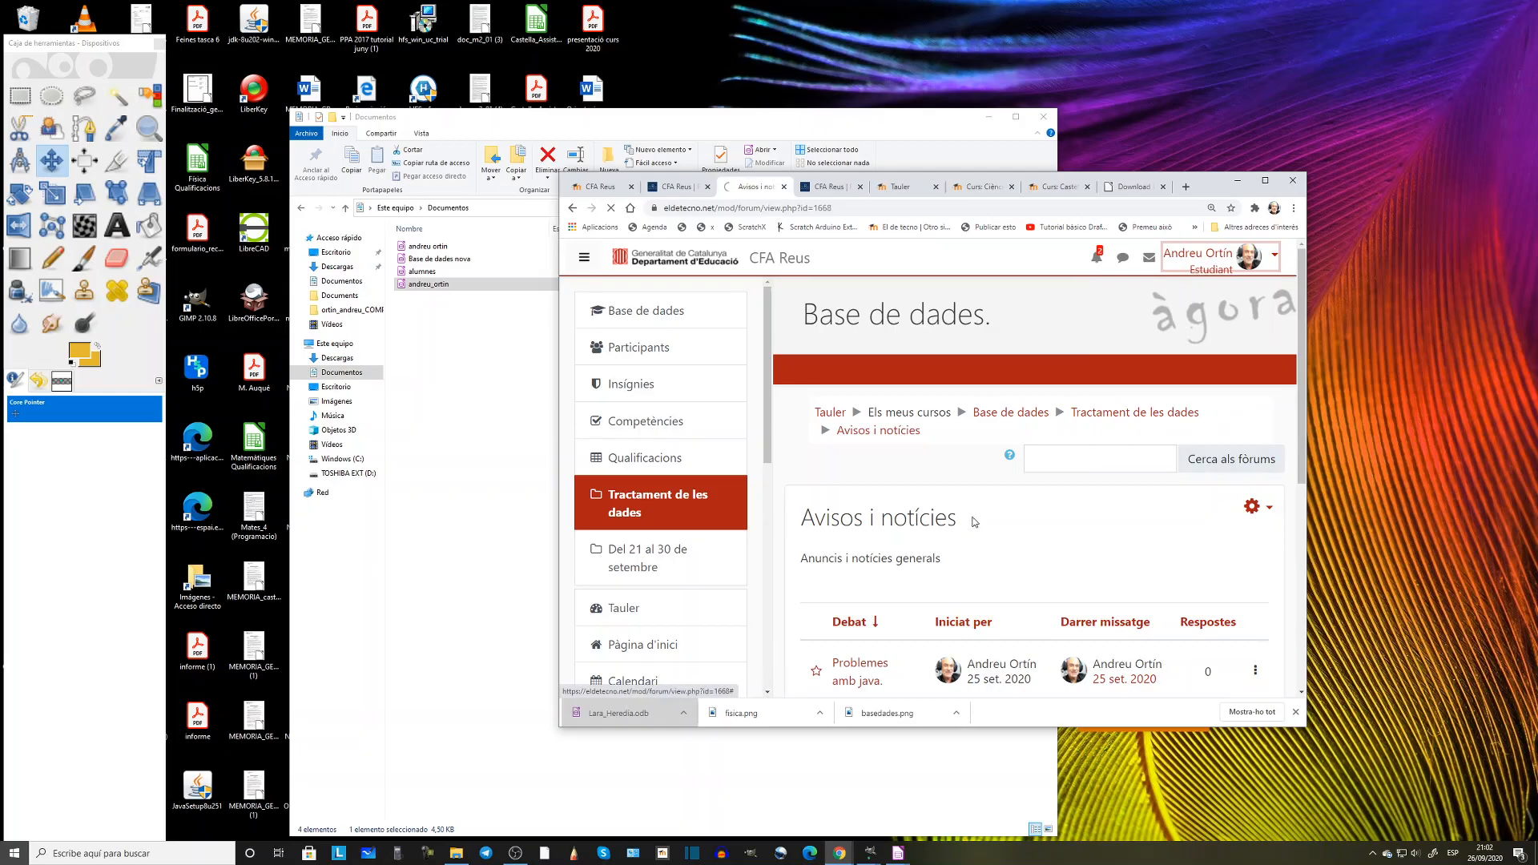
Open the new topic form in the Avisos i notícies forum and look over its subject and message fields
{"action": "scroll", "coordinate": [930, 497], "scroll_direction": "down", "scroll_amount": 2}
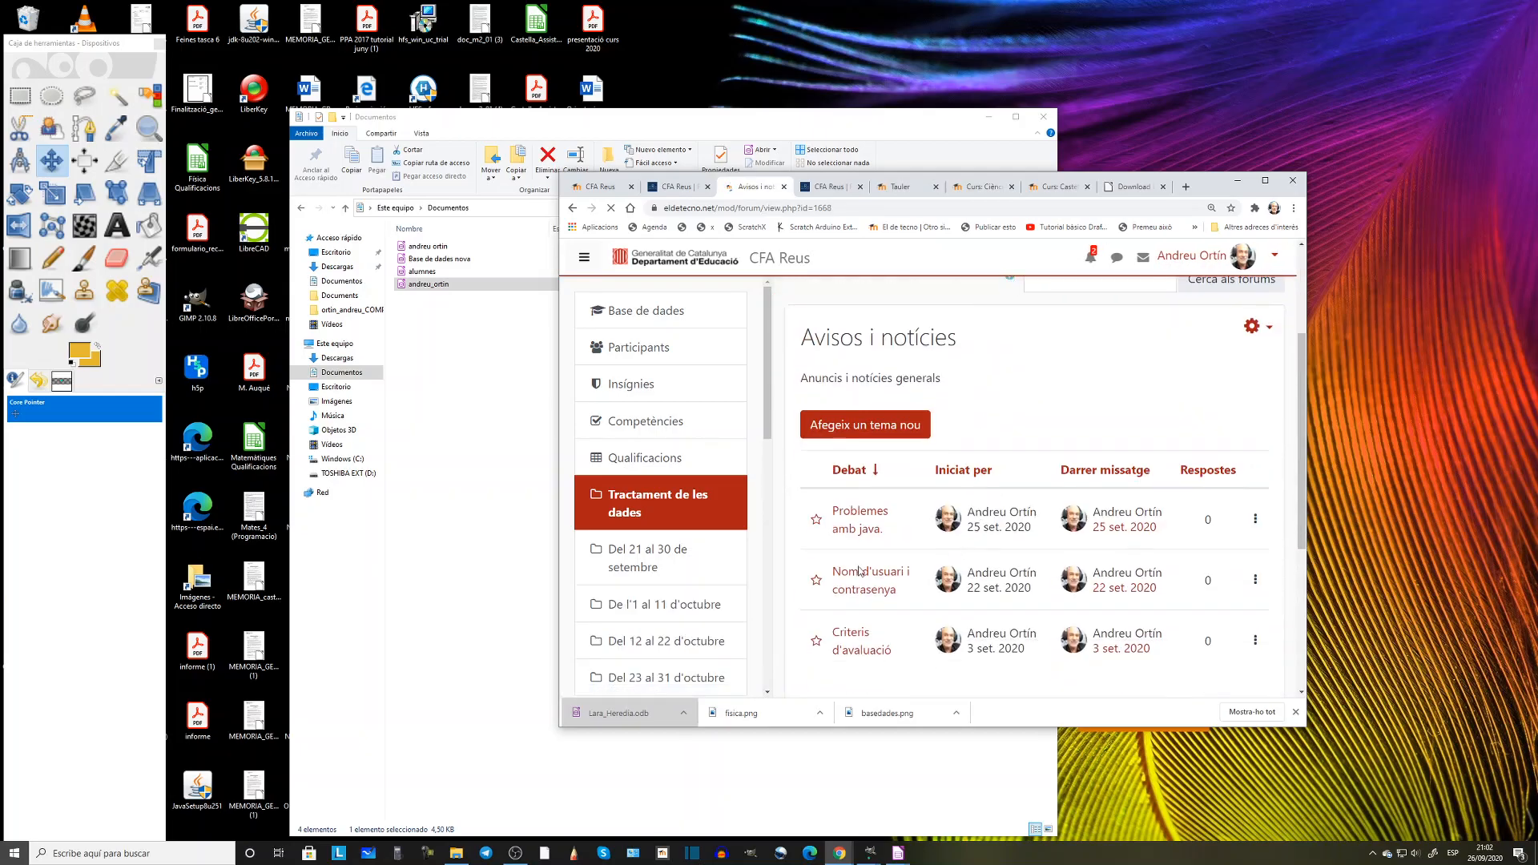
{"action": "left_click", "coordinate": [889, 462]}
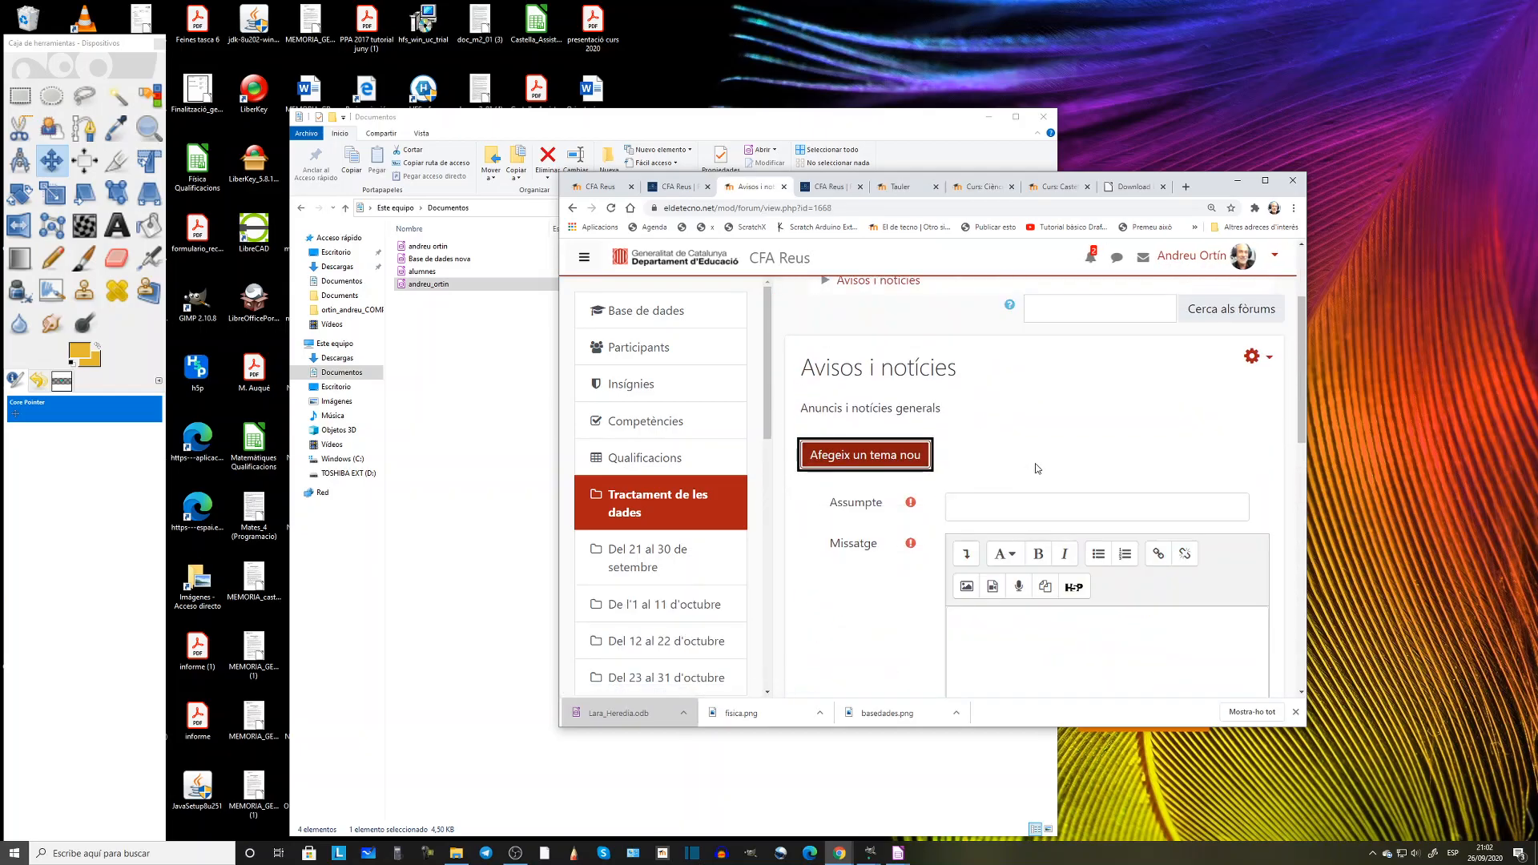
{"action": "scroll", "coordinate": [1033, 446], "scroll_direction": "up", "scroll_amount": 1}
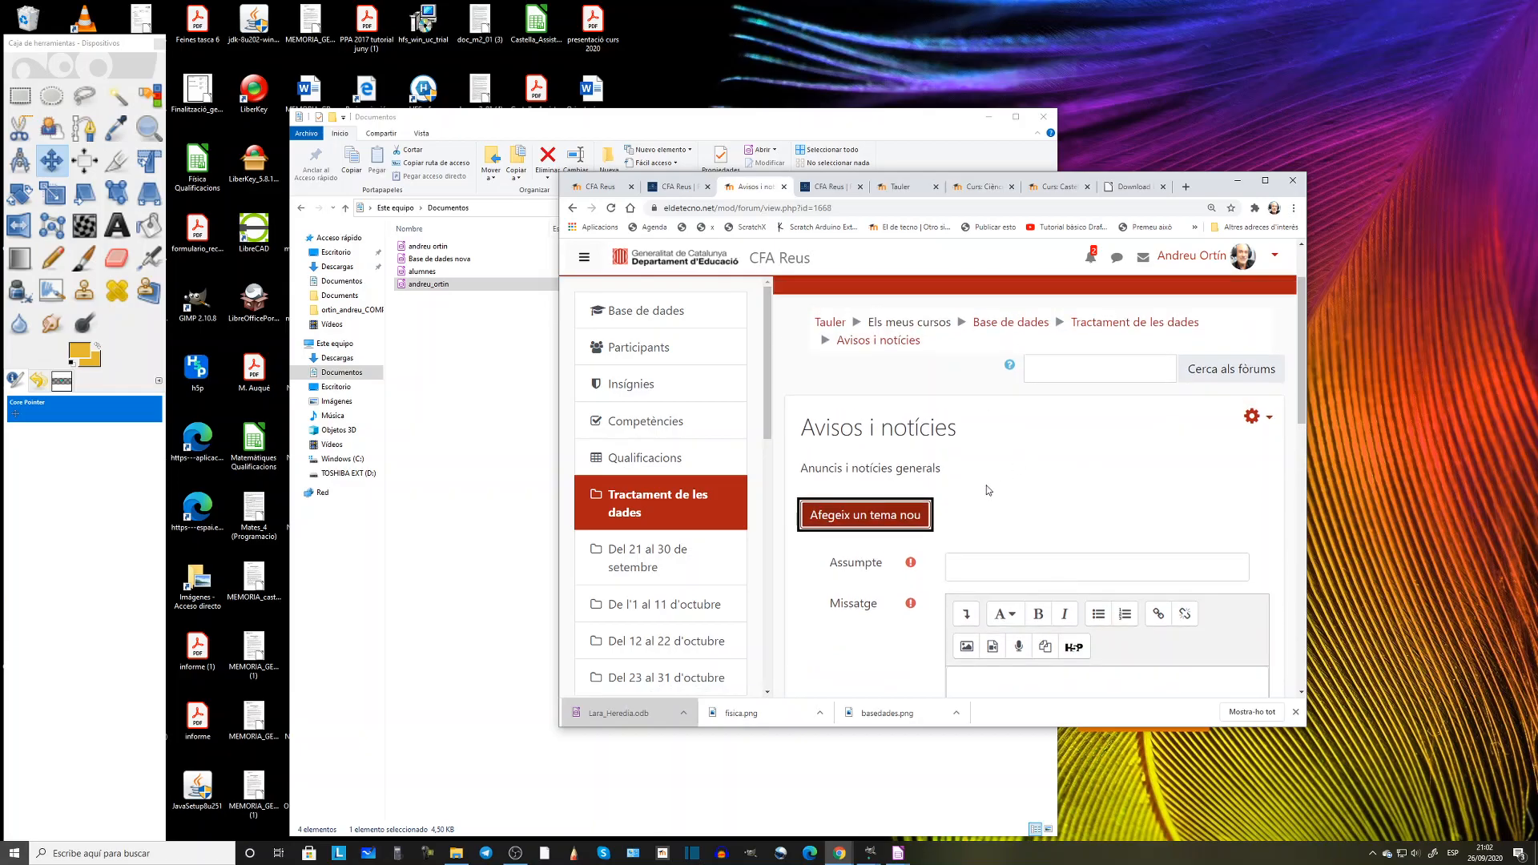
{"action": "scroll", "coordinate": [1027, 494], "scroll_direction": "up", "scroll_amount": 1}
{"action": "scroll", "coordinate": [1027, 494], "scroll_direction": "down", "scroll_amount": 2}
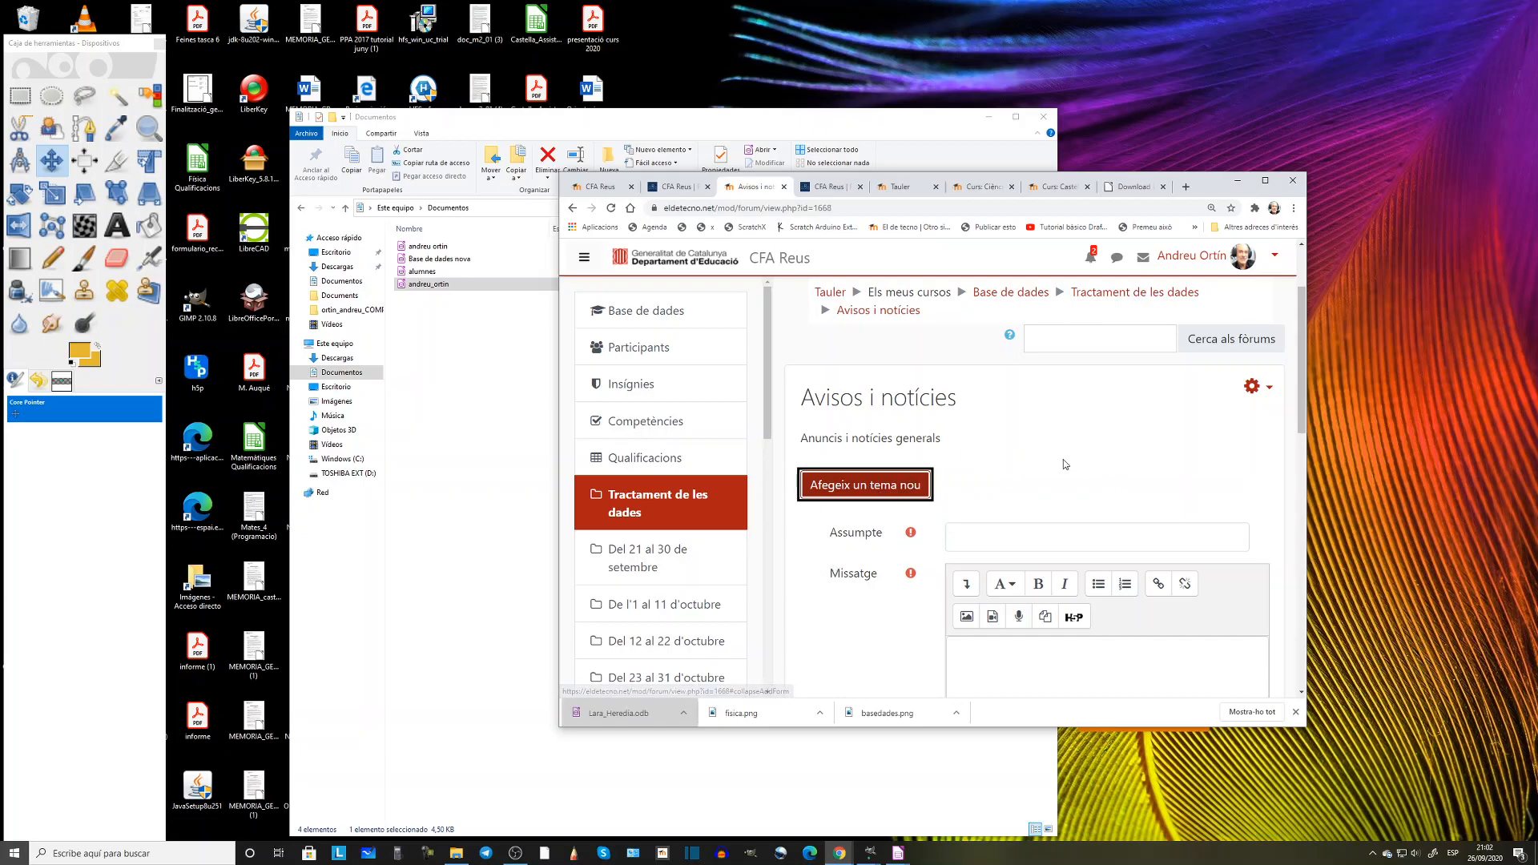
{"action": "scroll", "coordinate": [1164, 382], "scroll_direction": "up", "scroll_amount": 2}
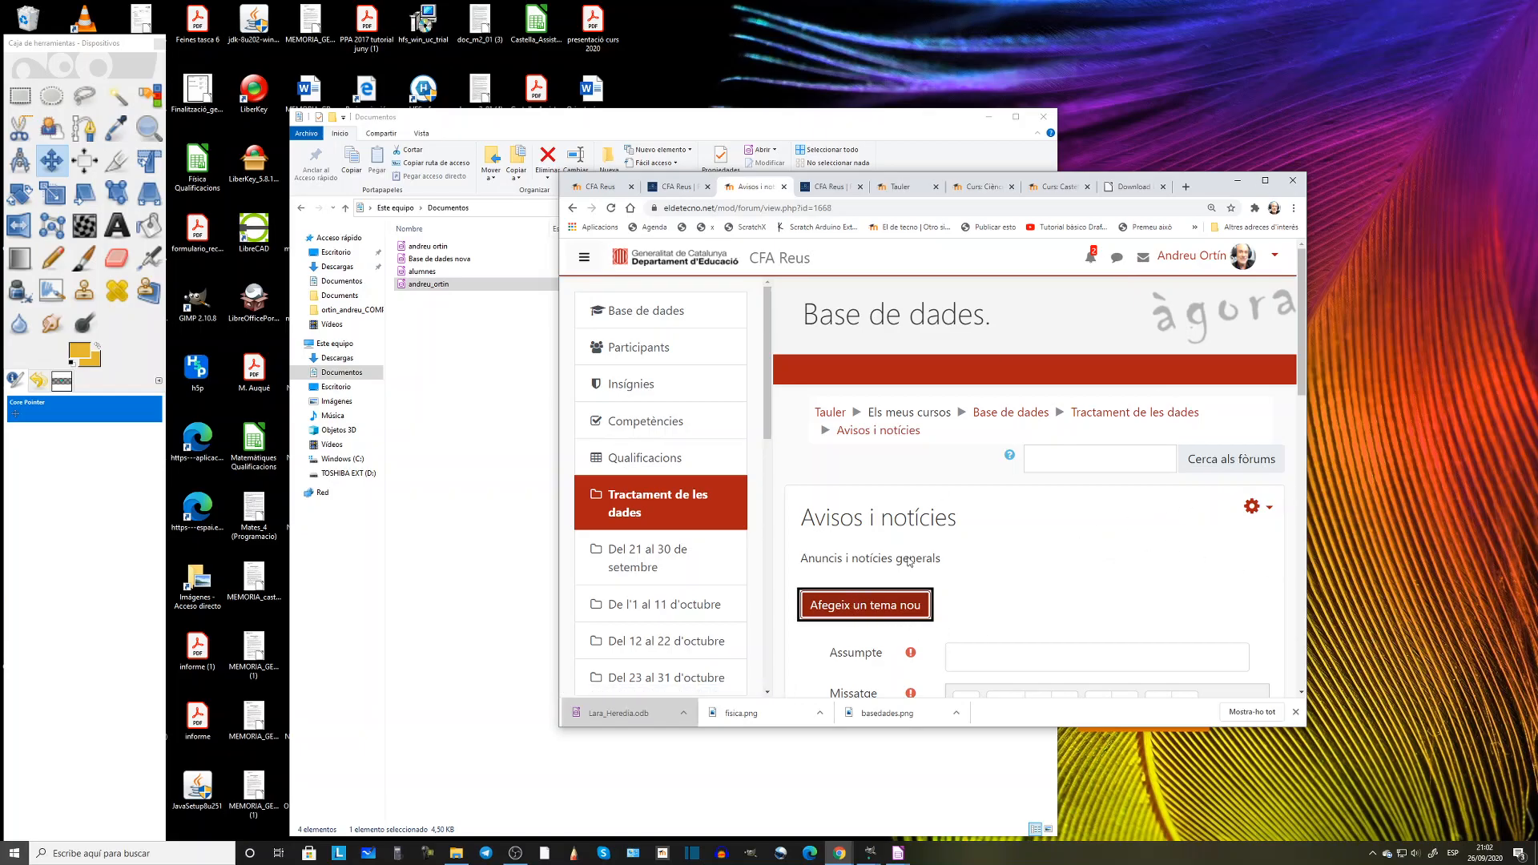
{"action": "scroll", "coordinate": [1029, 604], "scroll_direction": "down", "scroll_amount": 2}
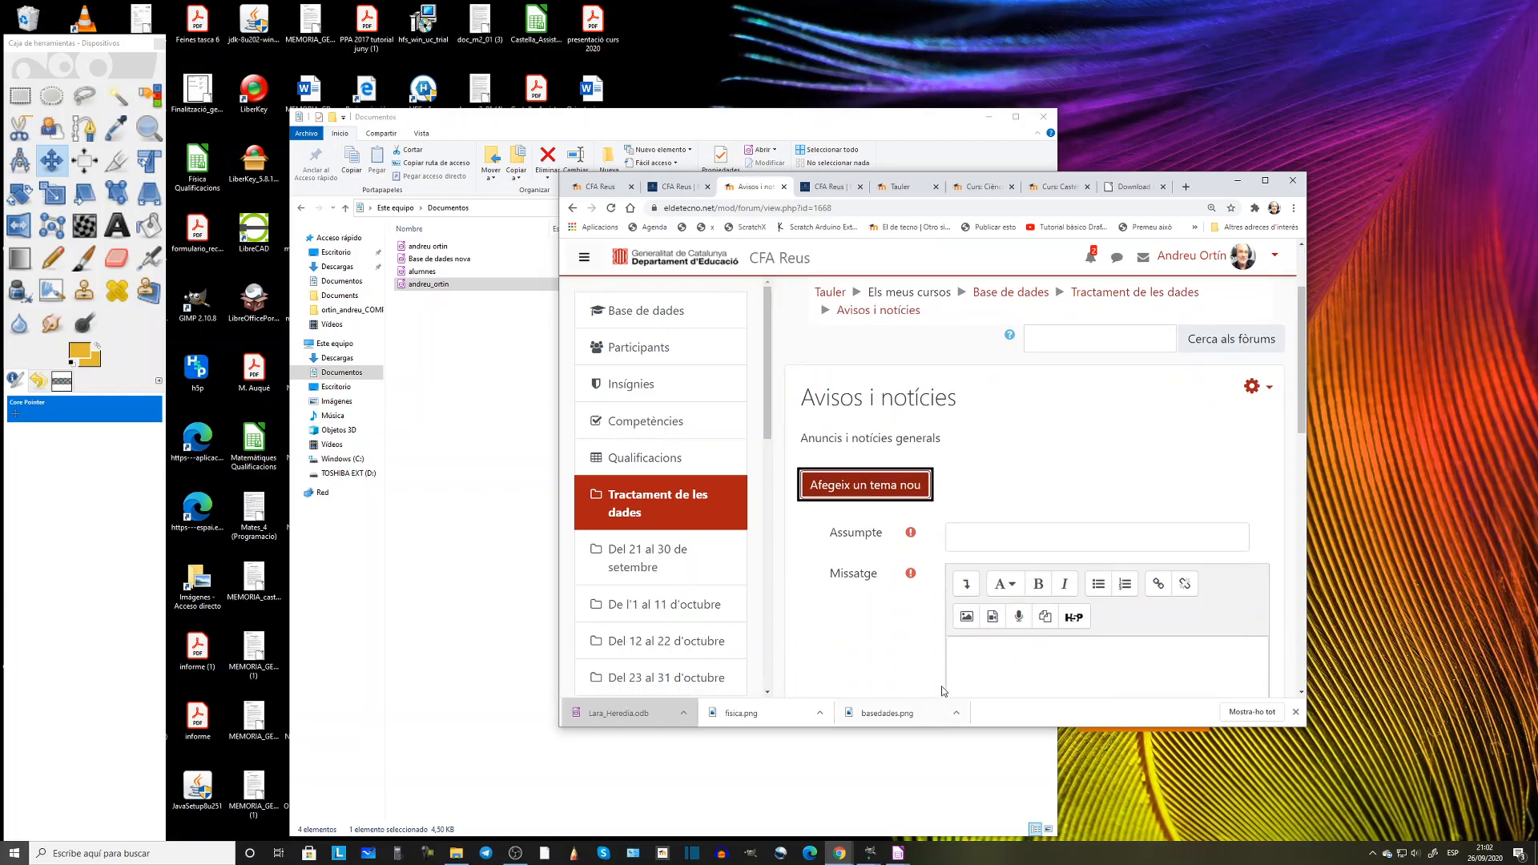